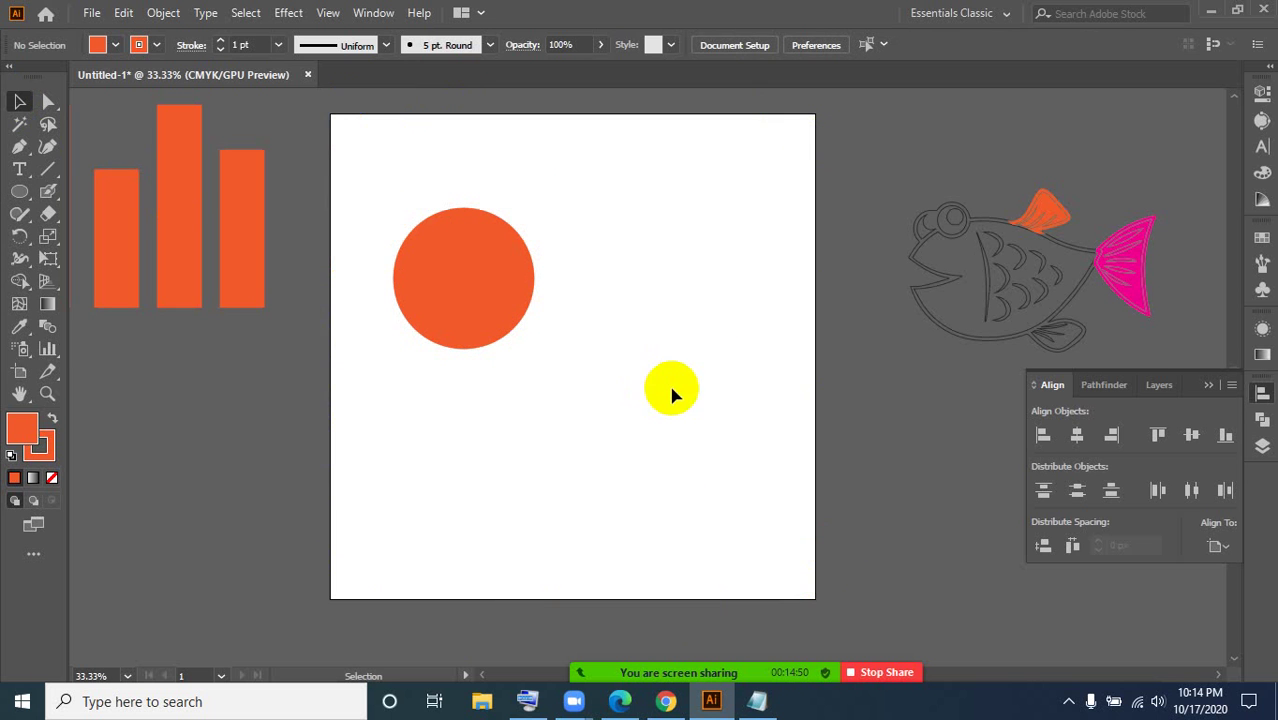
- Move the orange circle into the upper-left area of the artboard
left_click_drag(469, 290, 577, 359)
left_click(742, 399)
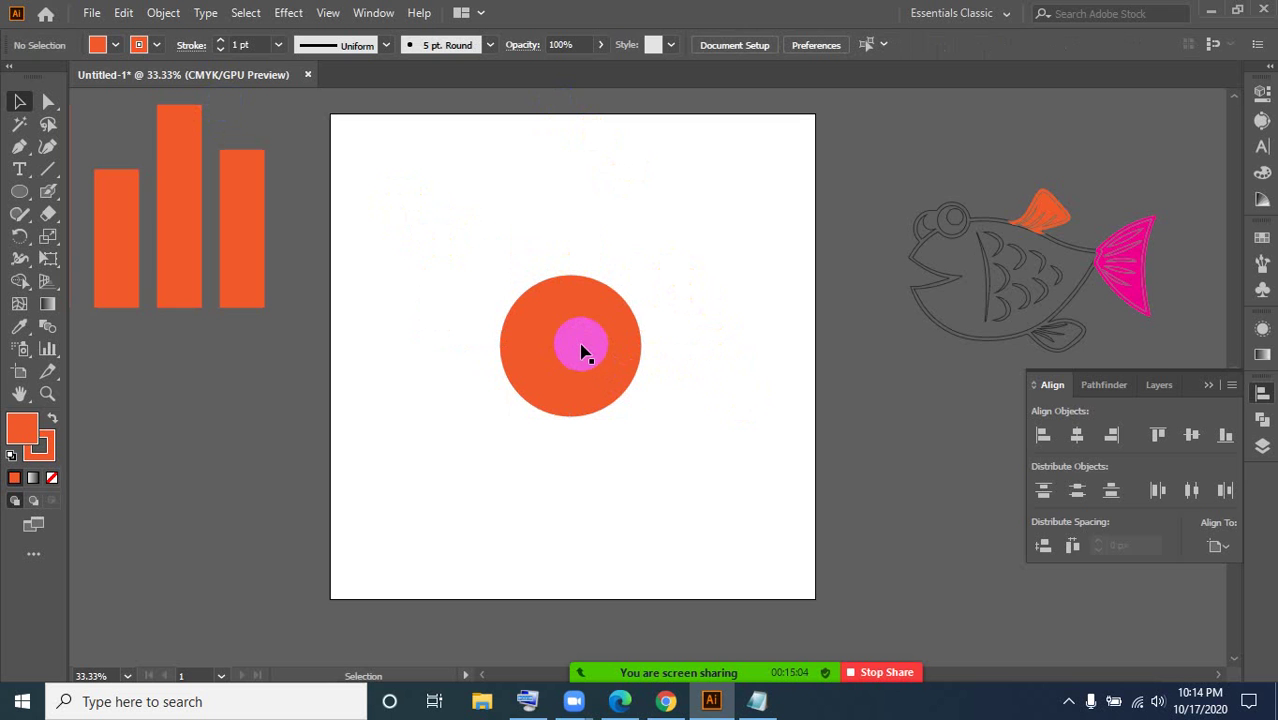
left_click_drag(448, 223, 483, 467)
left_click_drag(691, 274, 725, 446)
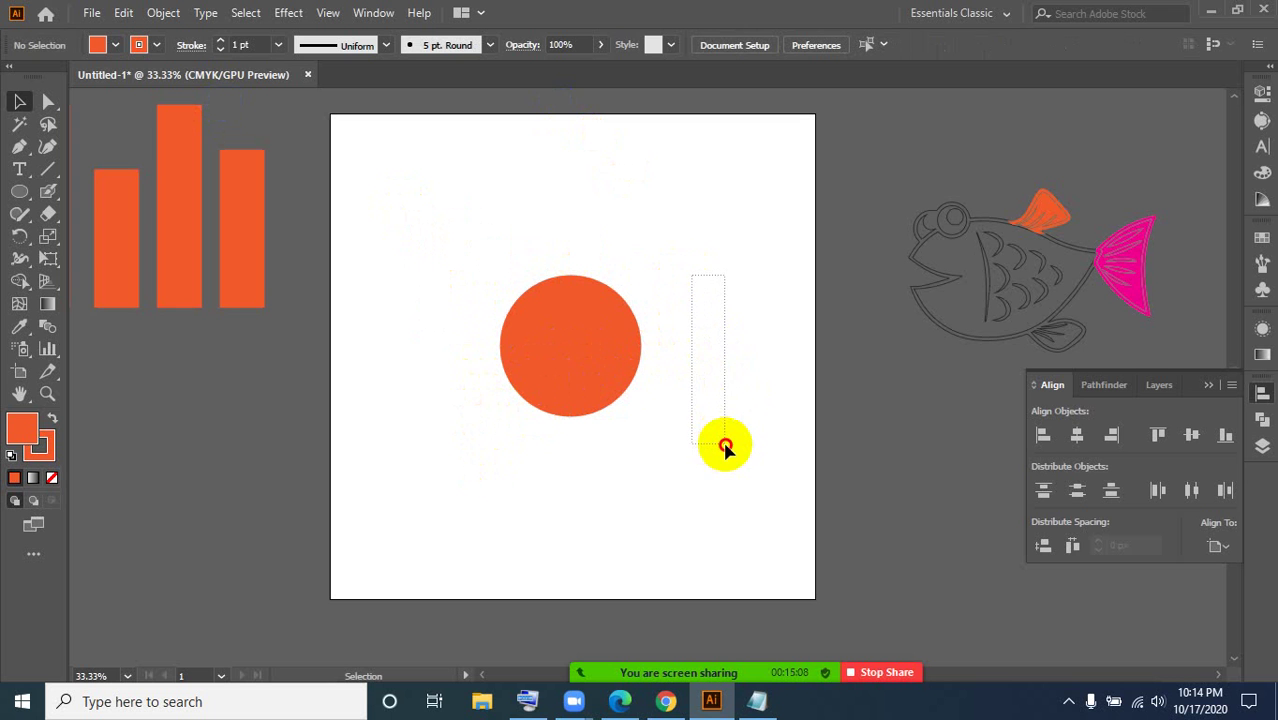
left_click(570, 344)
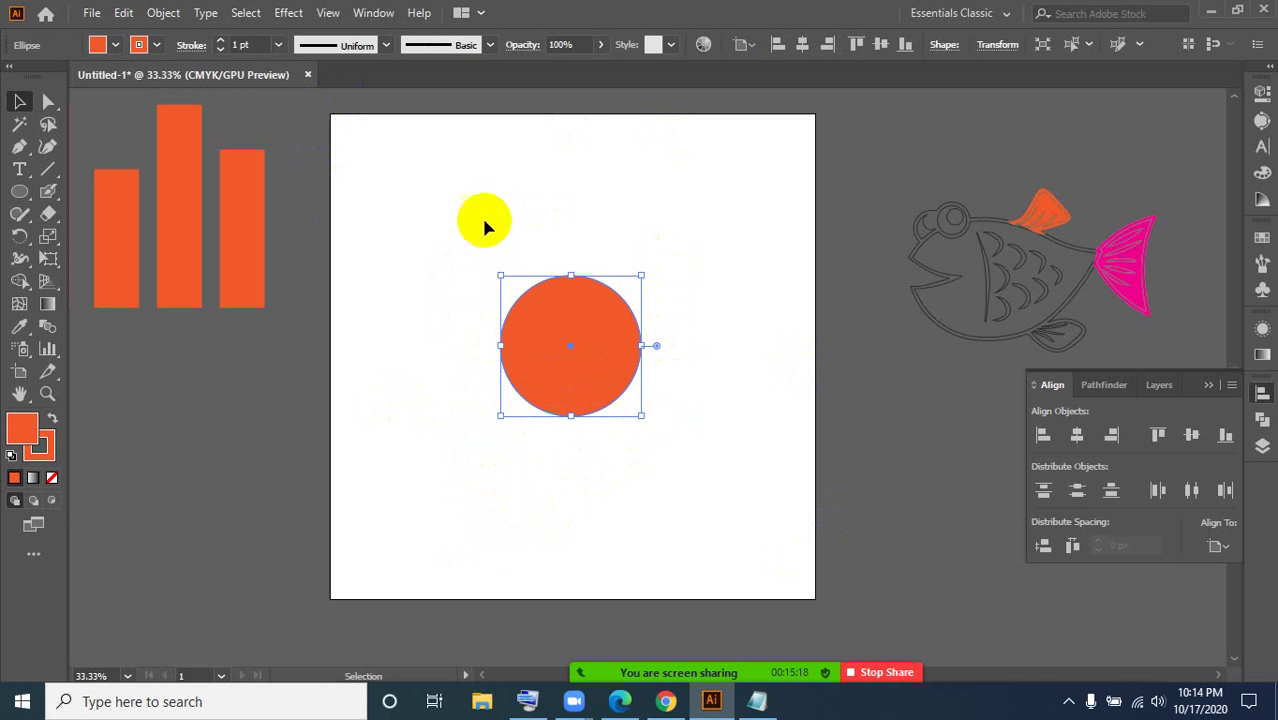
left_click_drag(465, 200, 710, 487)
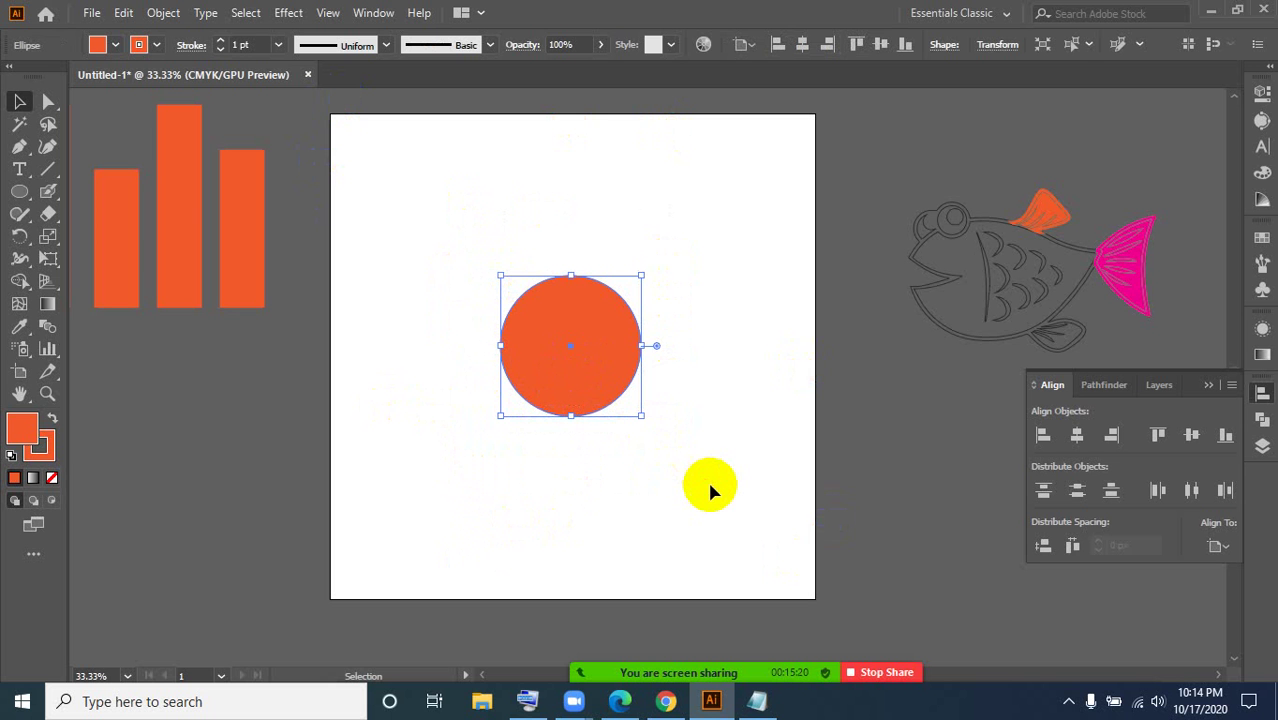
left_click_drag(585, 365, 467, 242)
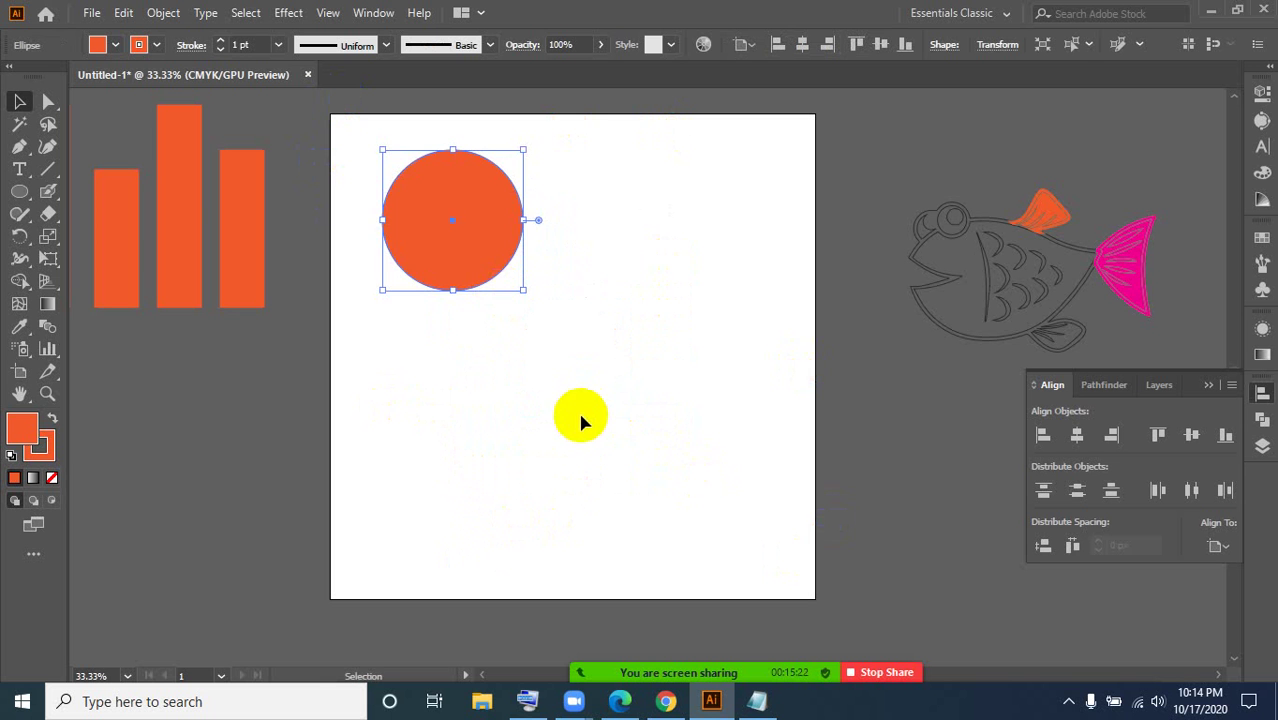
left_click(507, 361)
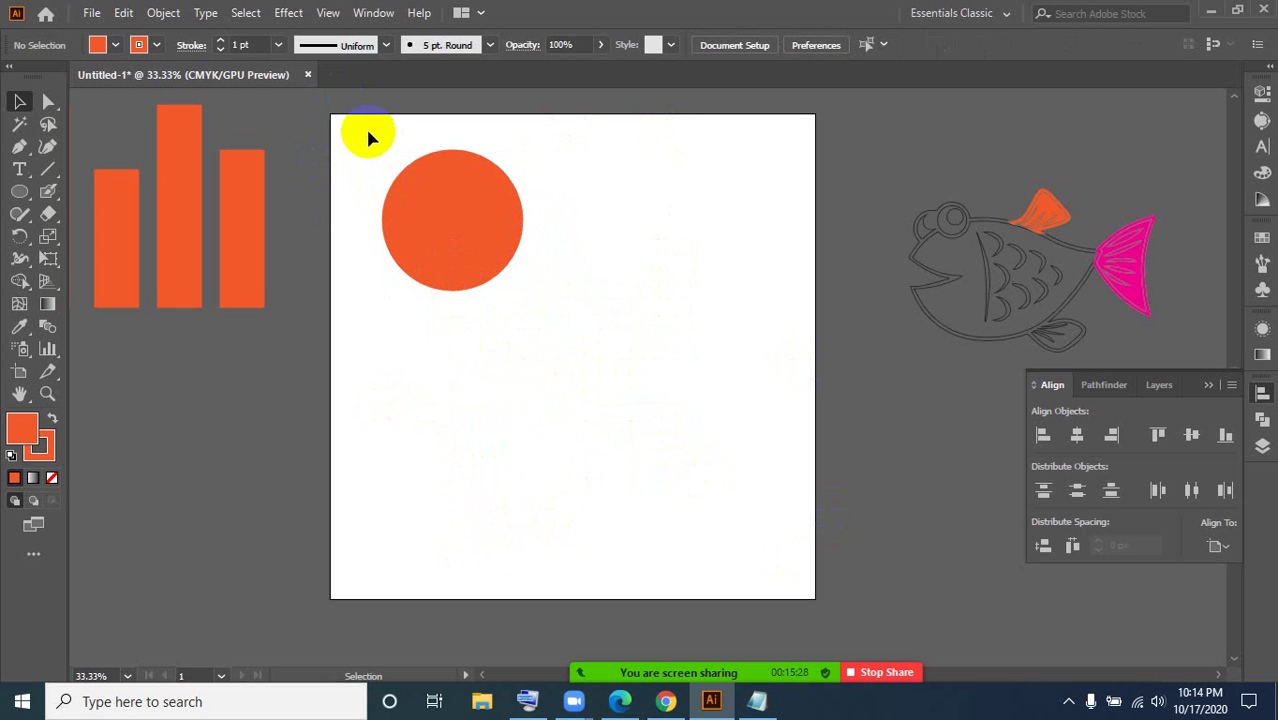
- Duplicate the orange circle horizontally so the copy partly overlaps the original on its right
left_click_drag(368, 130, 530, 312)
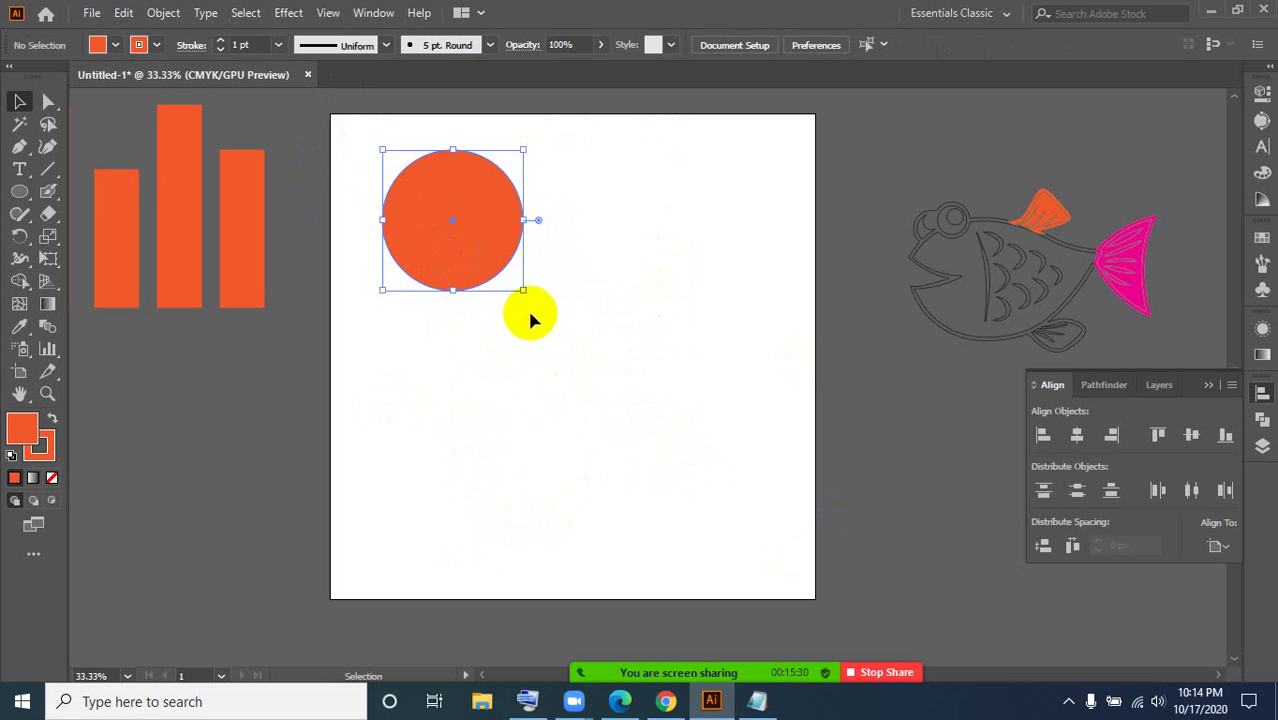
left_click(625, 289)
left_click(490, 238)
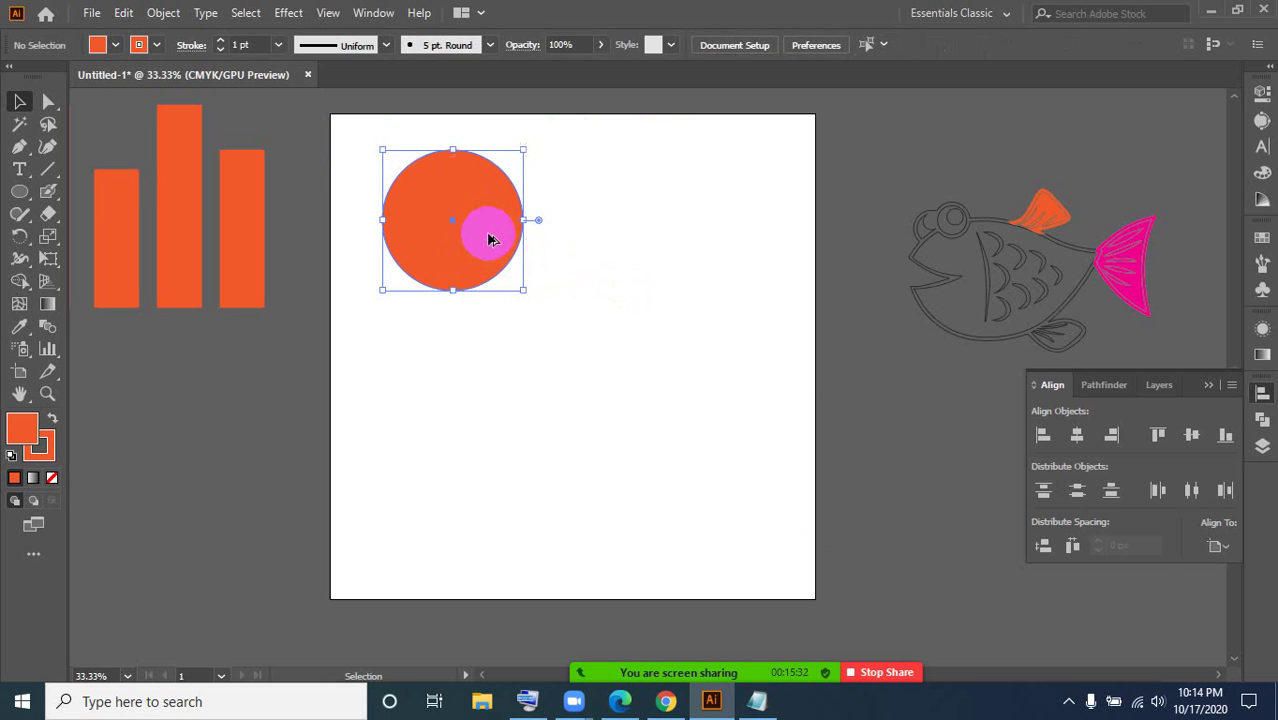
left_click_drag(490, 234, 520, 243)
left_click(621, 260)
left_click(504, 243)
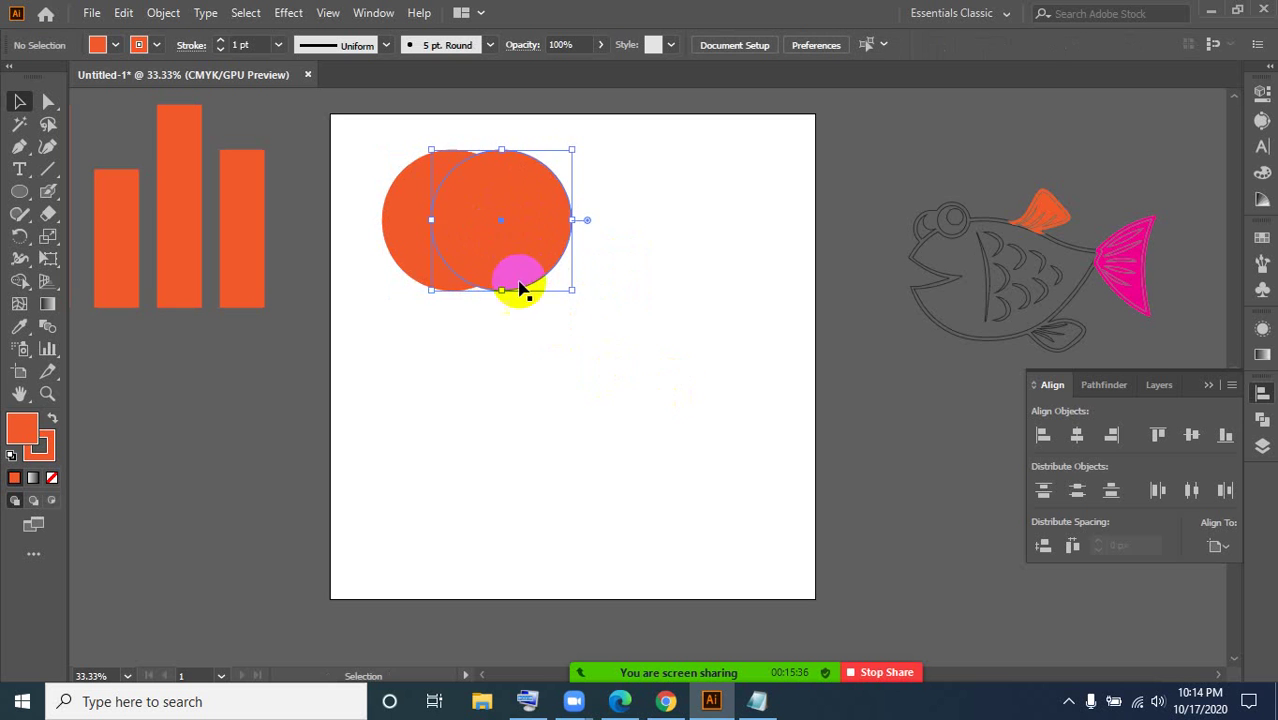
left_click(701, 449)
left_click(536, 243)
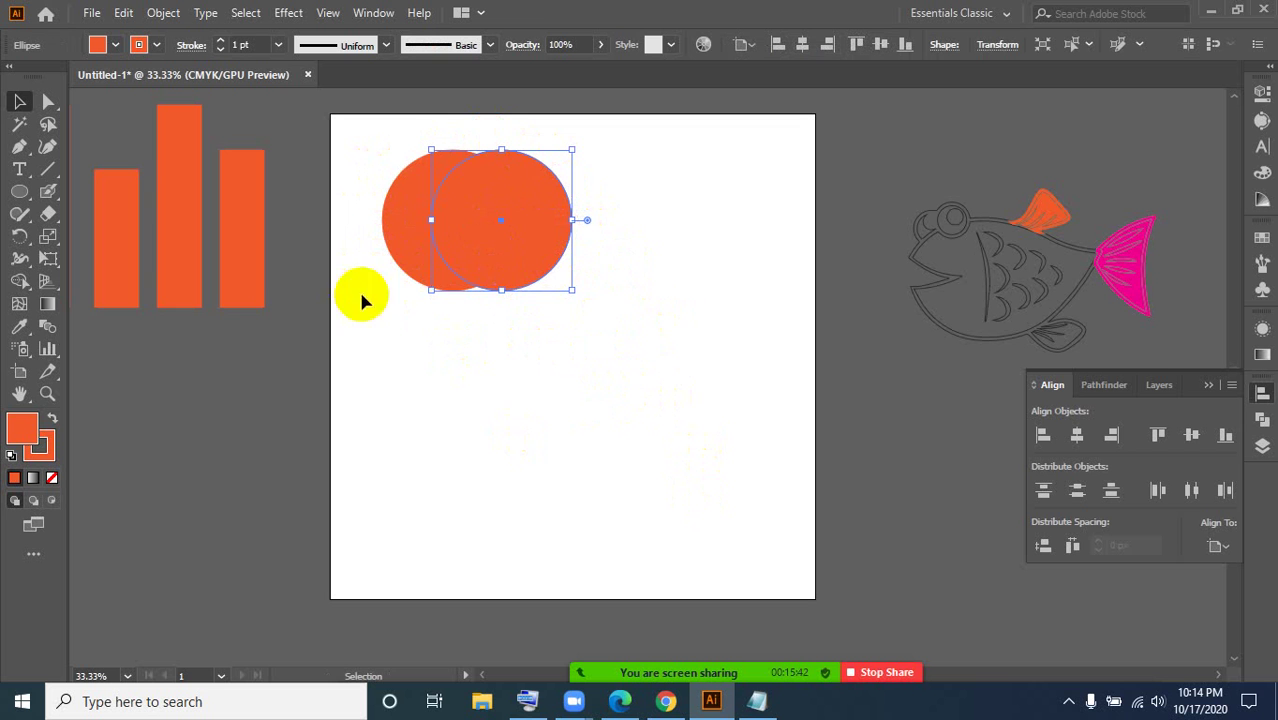
left_click_drag(514, 250, 610, 396)
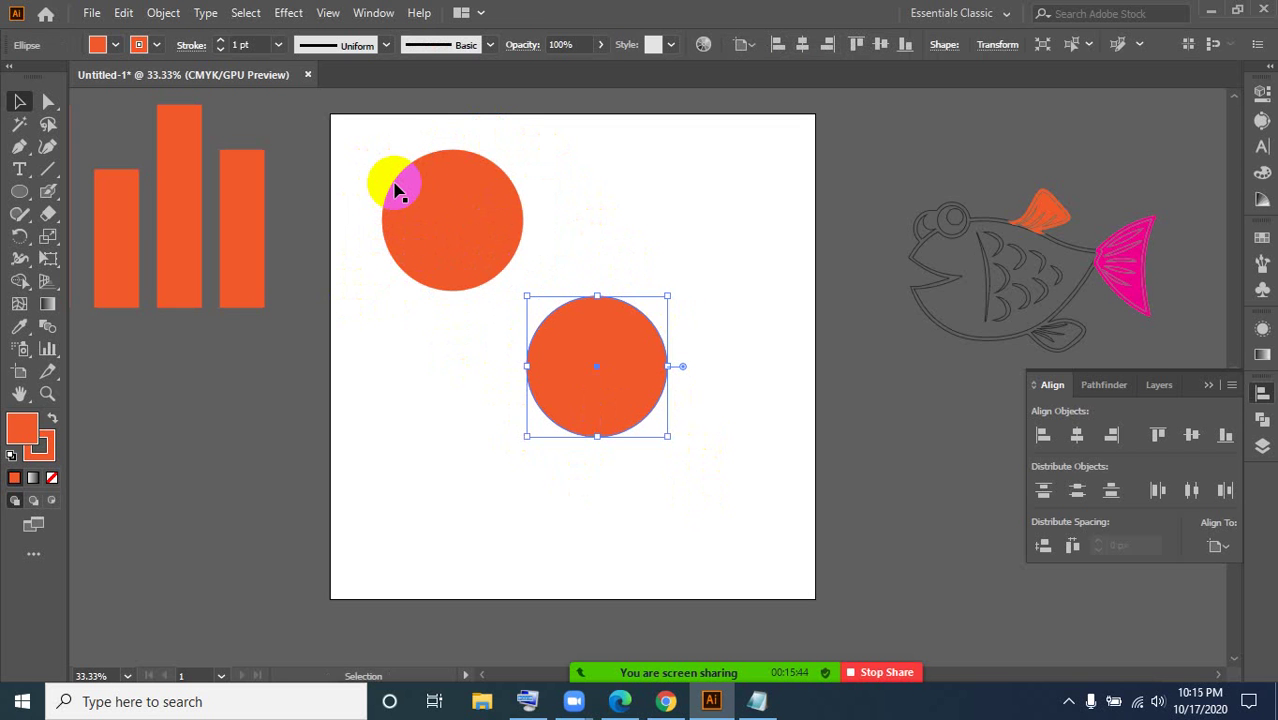
key("ctrl+z")
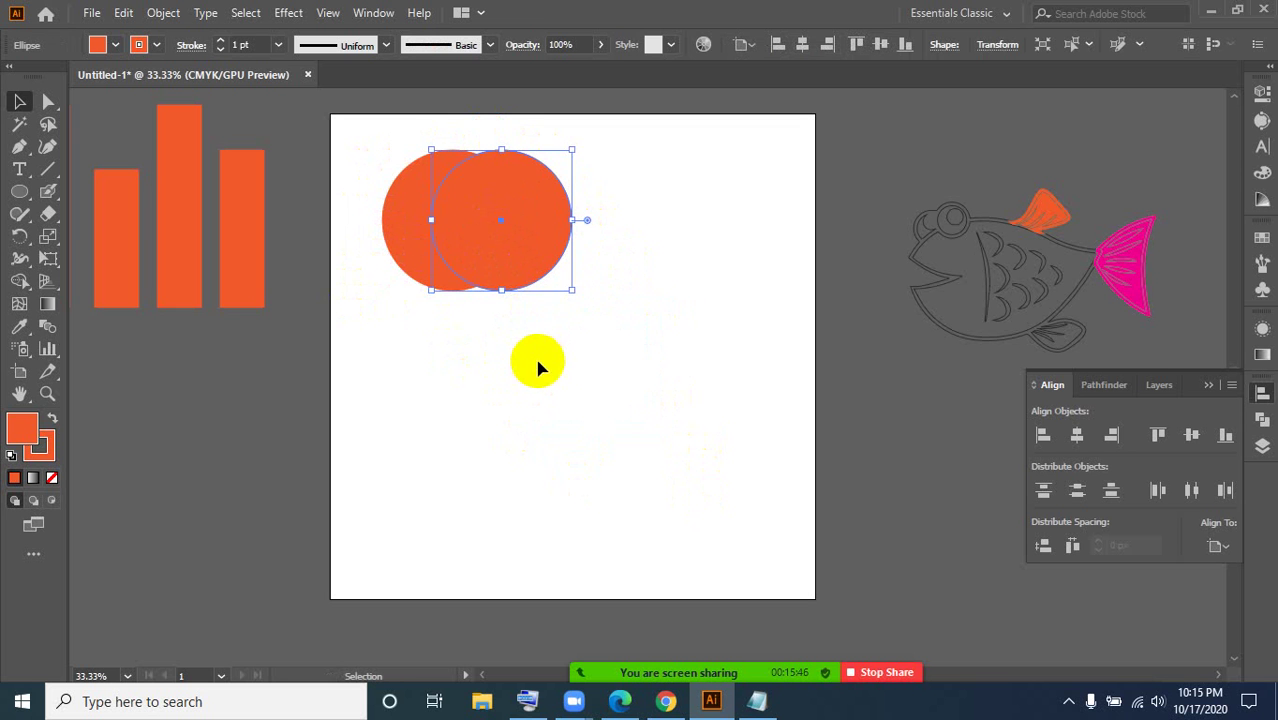
- Remove the overlapping area of the two circles with the Shape Builder tool, leaving two crescents
left_click(548, 434)
left_click_drag(374, 133, 578, 320)
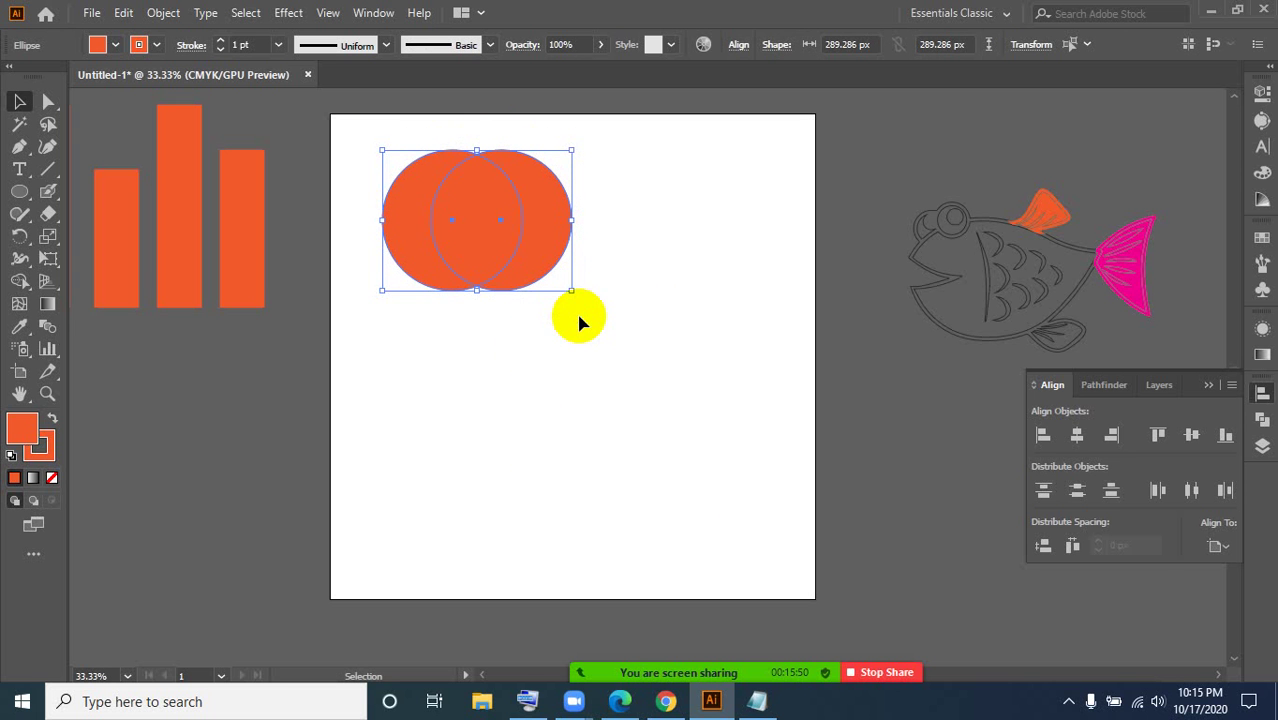
left_click(22, 281)
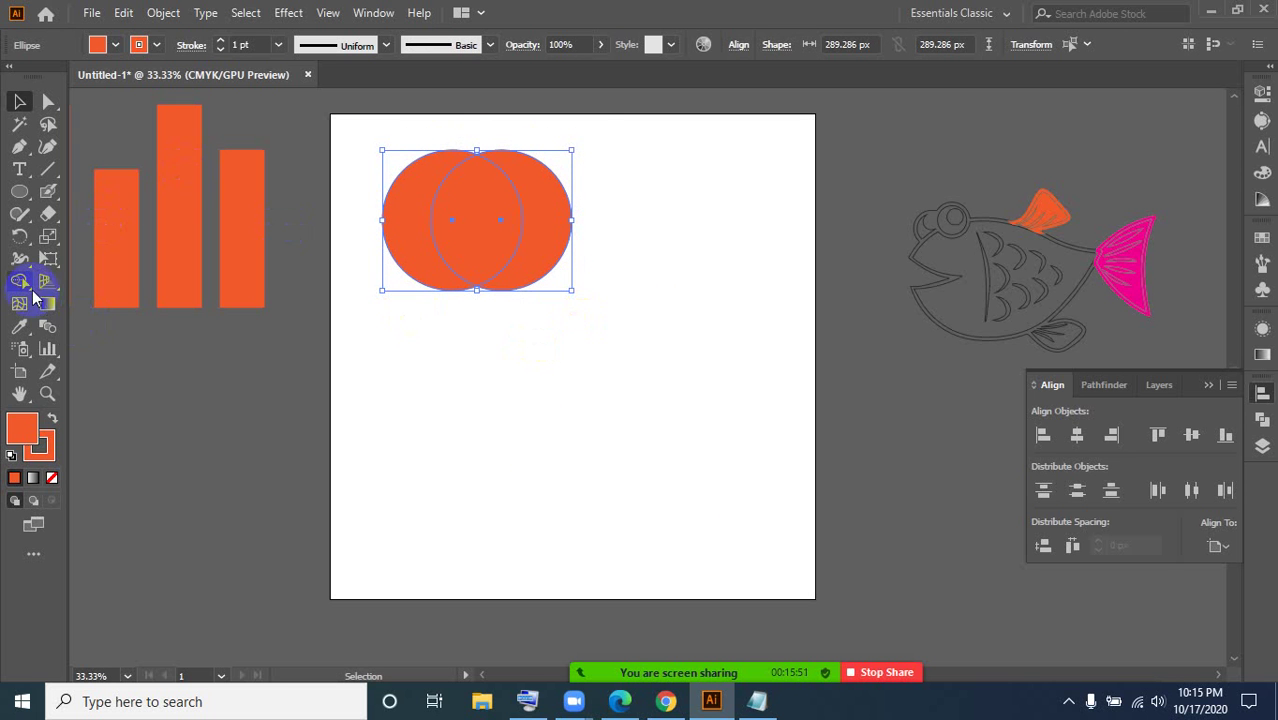
left_click(462, 248)
key("super")
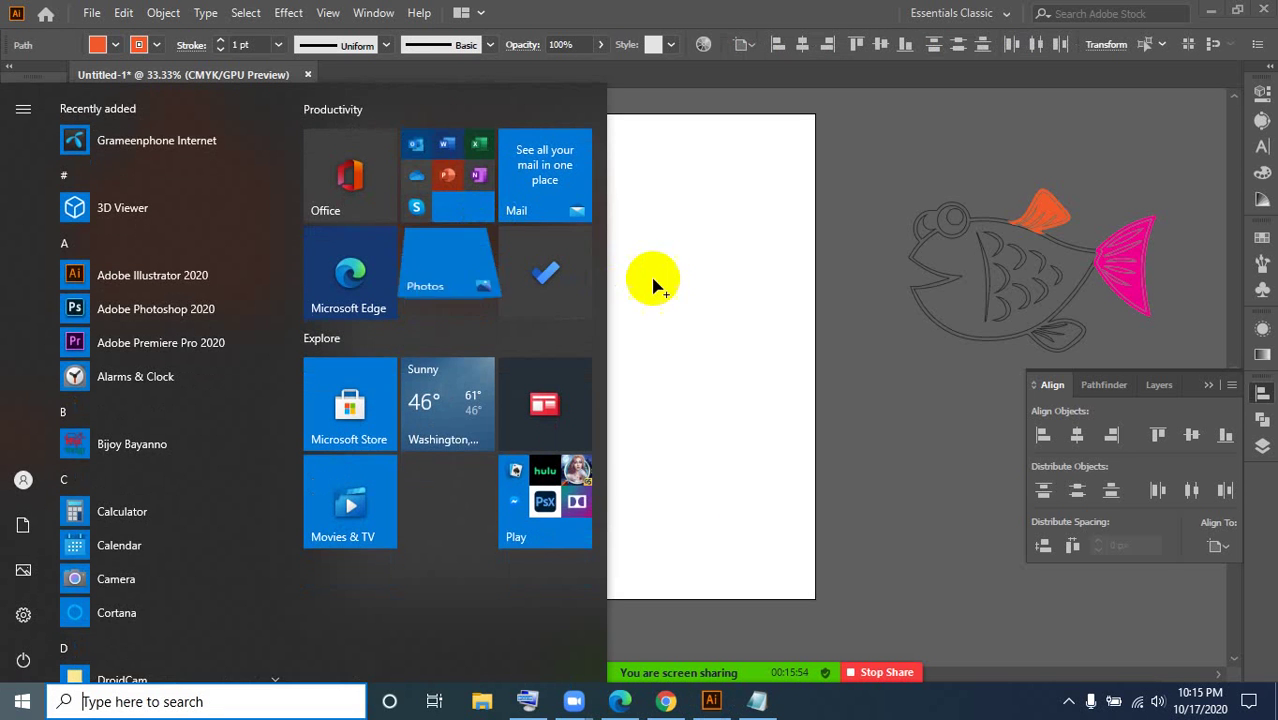
left_click(653, 285)
left_click(482, 239, "alt")
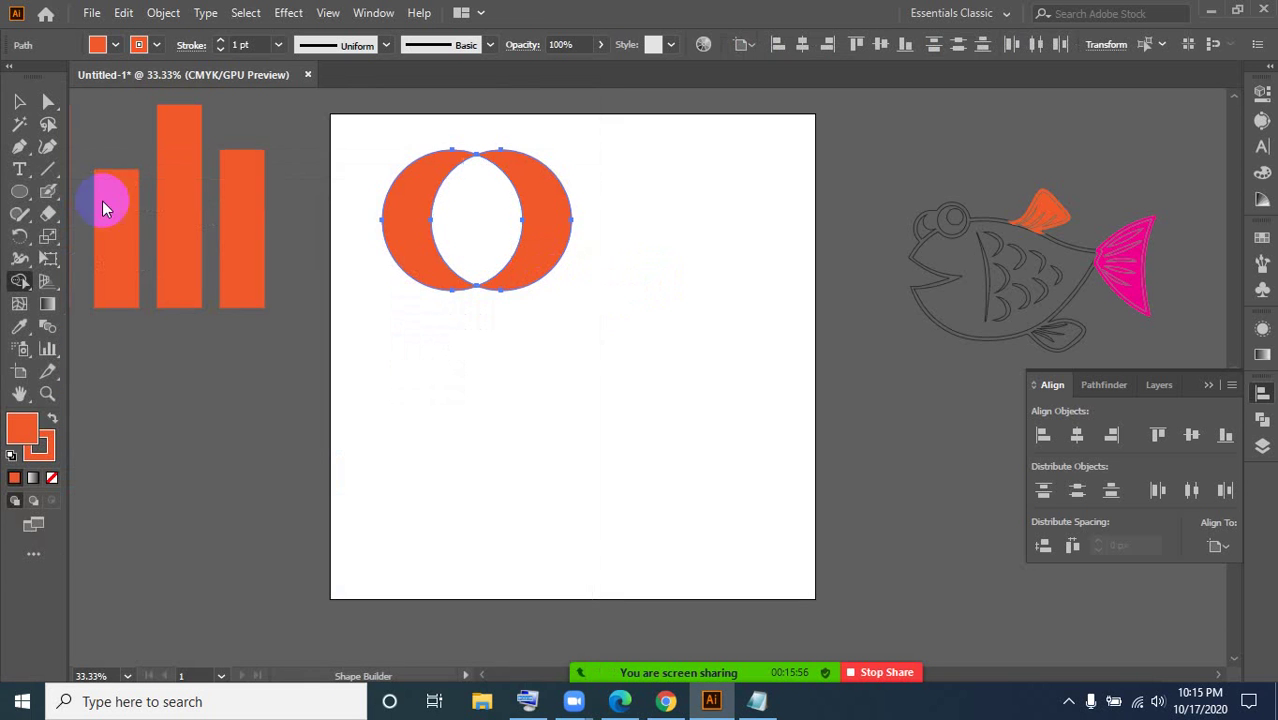
left_click(12, 102)
left_click(401, 399)
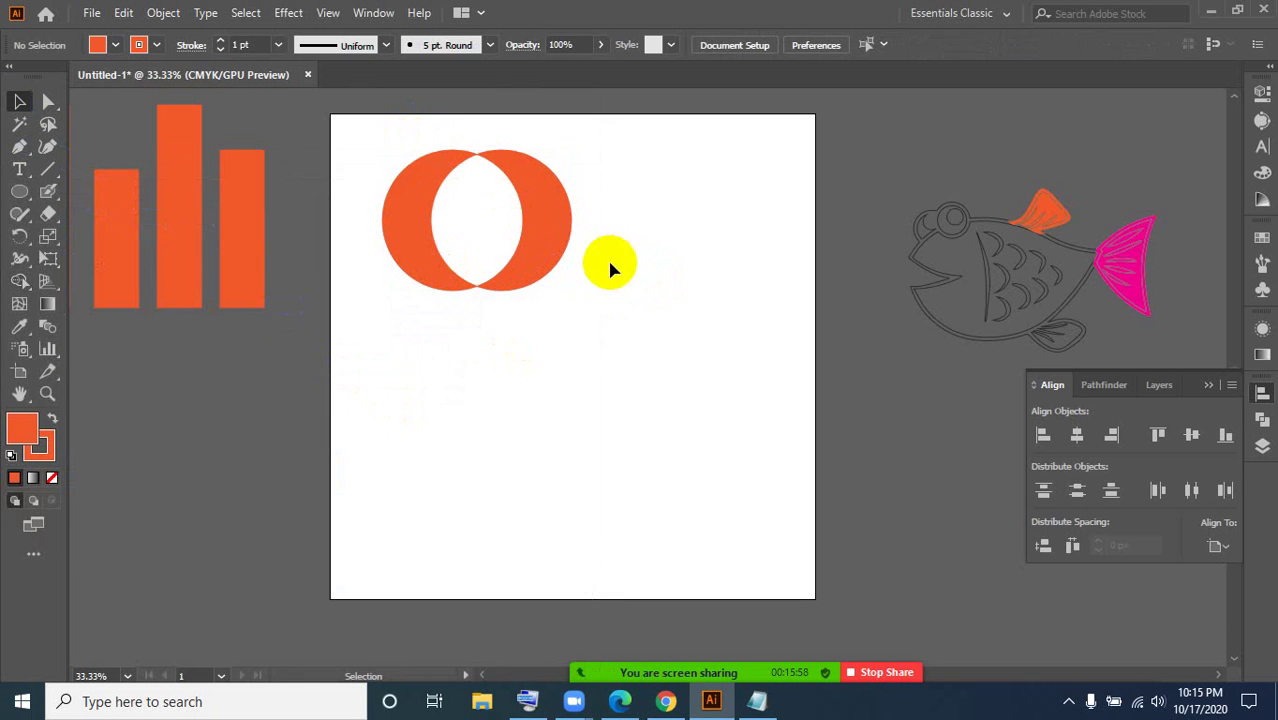
- Move the right crescent down, away from the left one, and undo the move
left_click(551, 237)
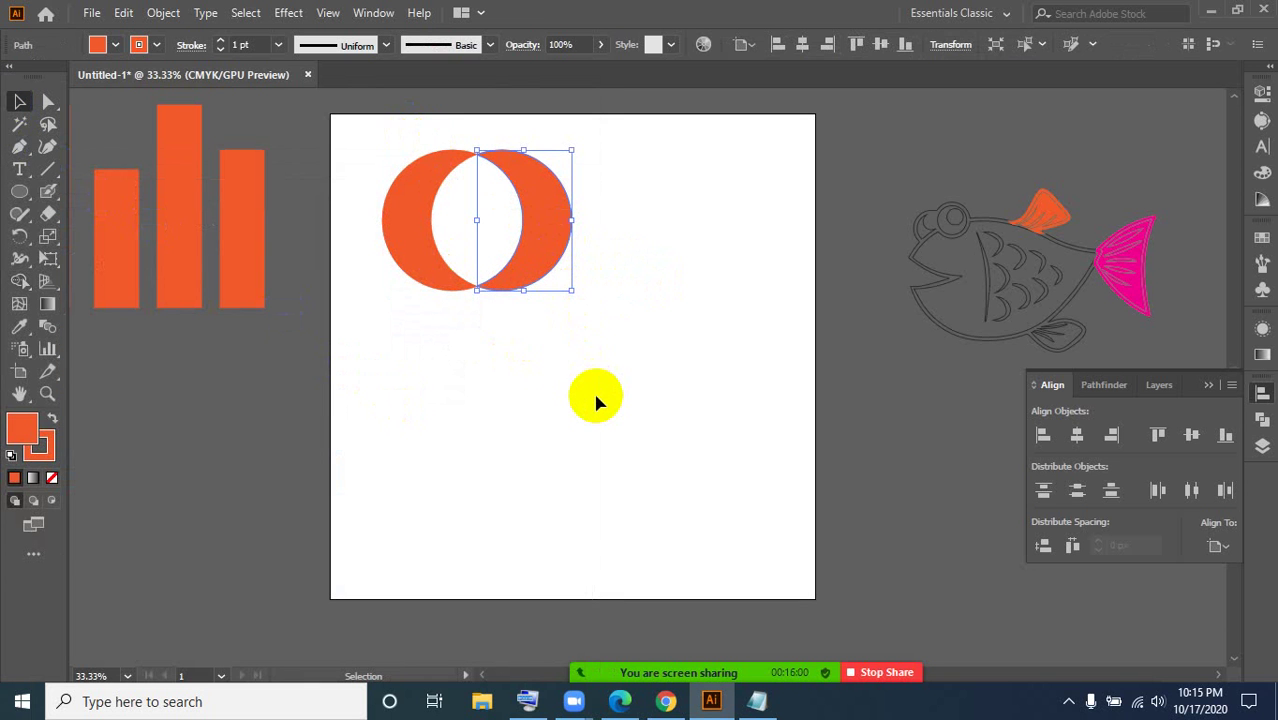
left_click_drag(536, 256, 602, 416)
key("a")
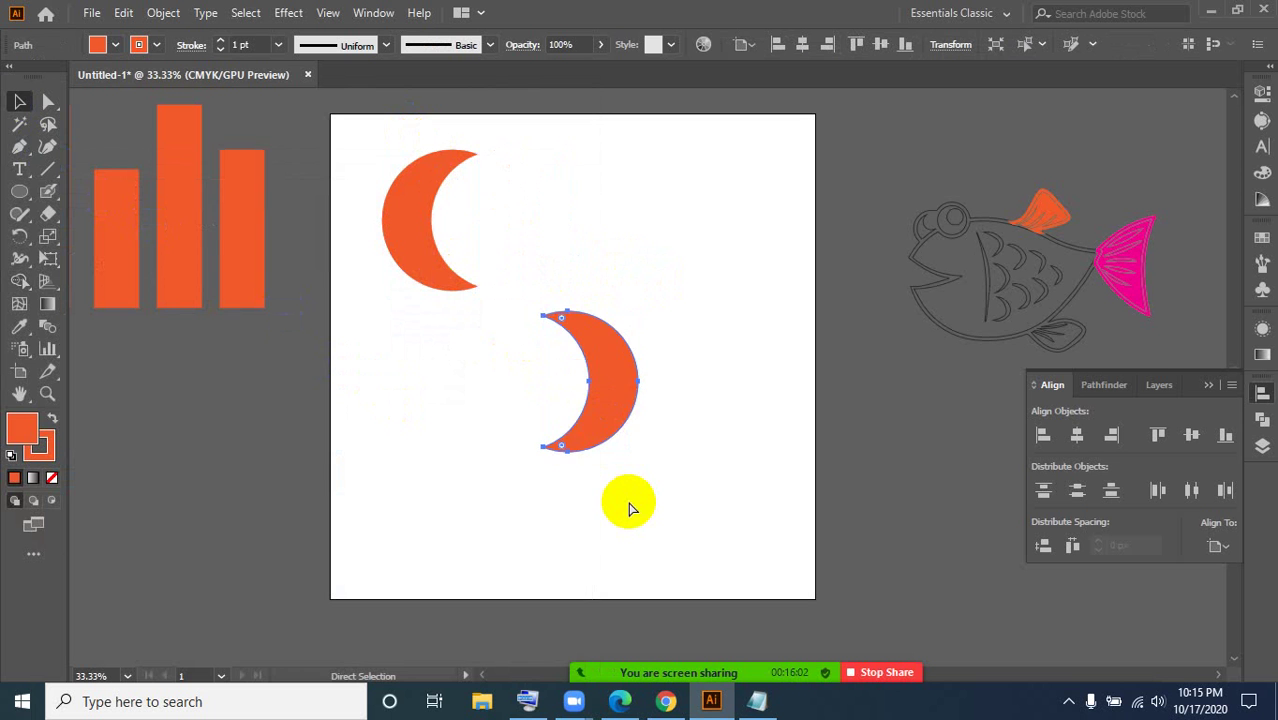
key("ctrl+z")
left_click(460, 311)
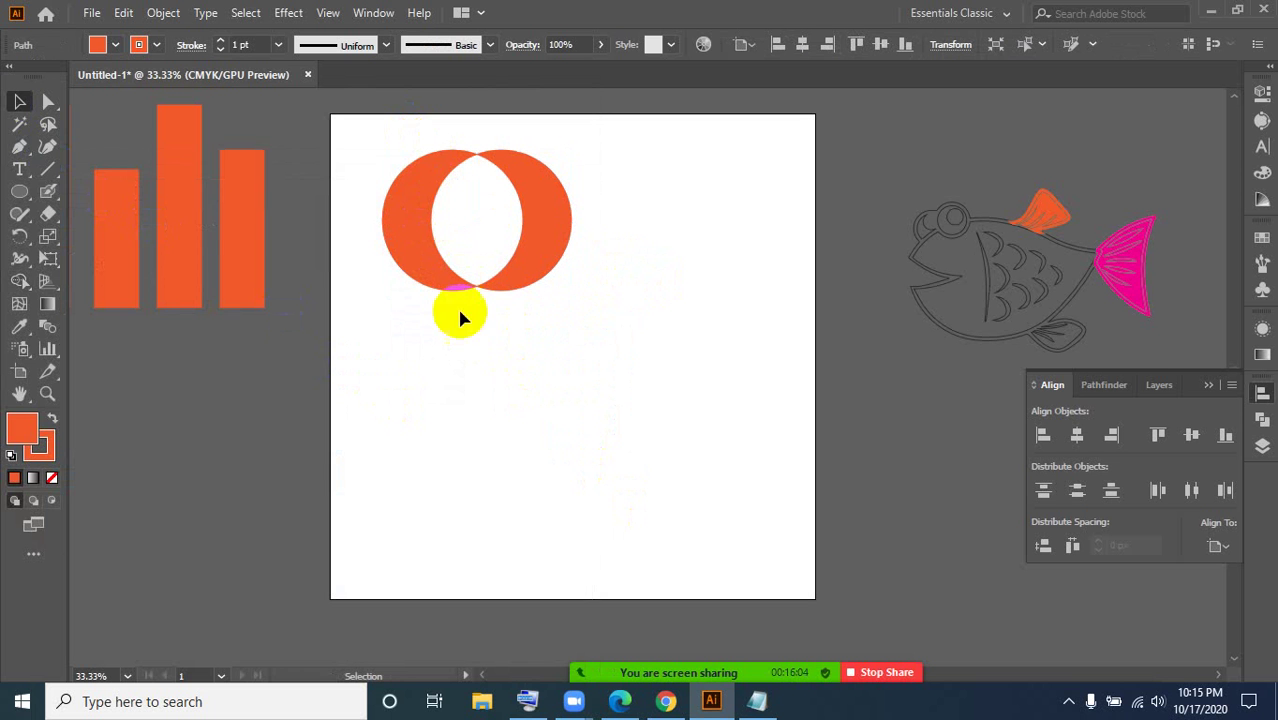
- Group the two crescents and shift the group slightly to the right near the artboard's top
left_click_drag(350, 121, 595, 320)
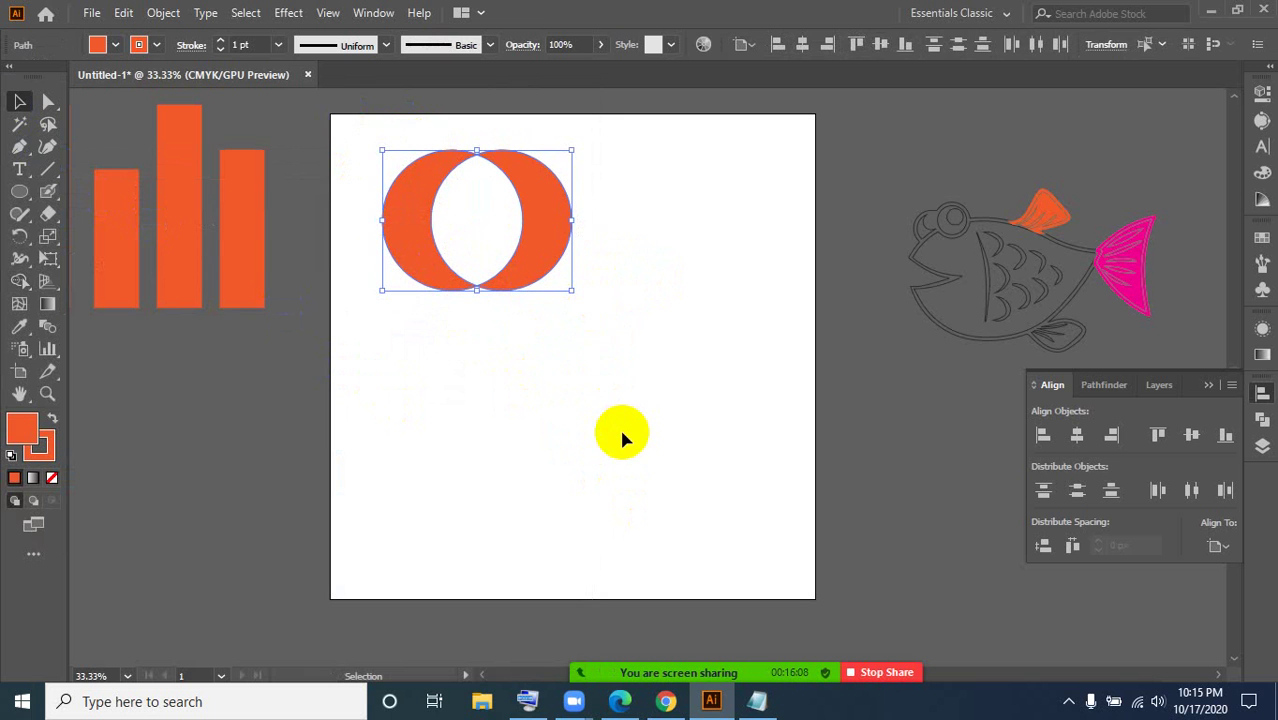
left_click(556, 354)
left_click_drag(337, 124, 640, 340)
right_click(538, 222)
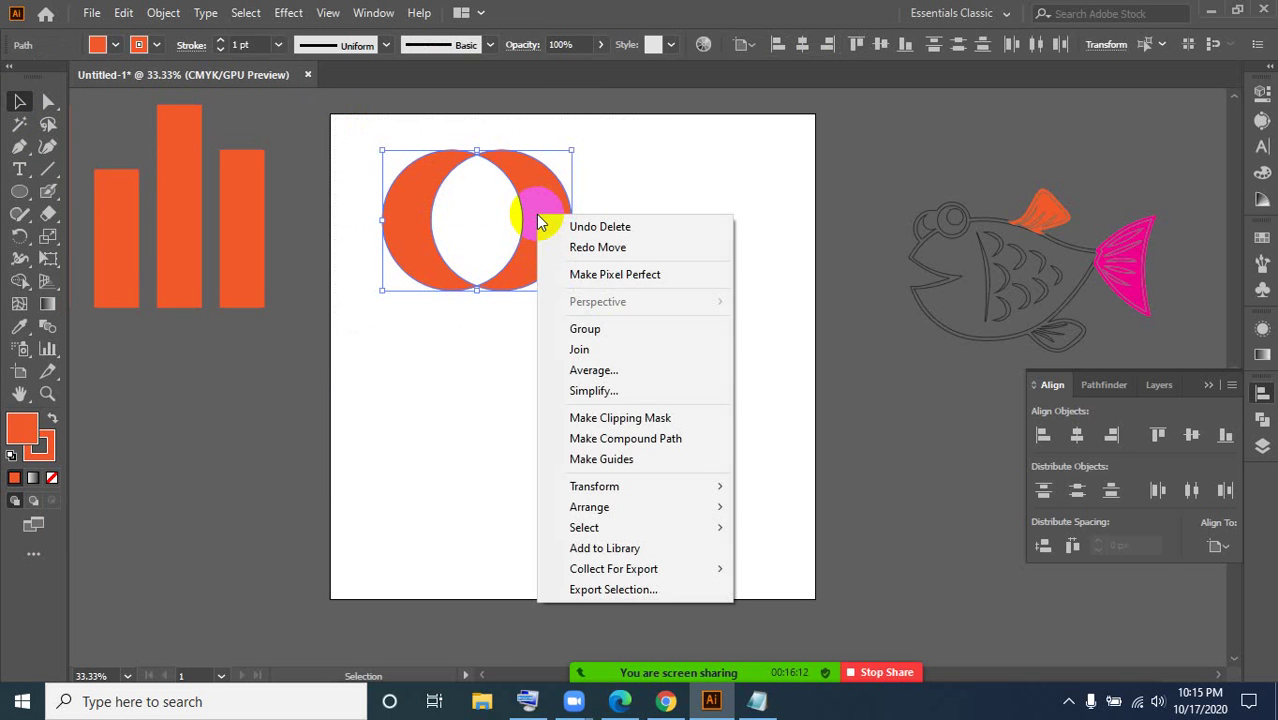
left_click(588, 332)
left_click_drag(551, 205, 556, 237)
left_click(586, 338)
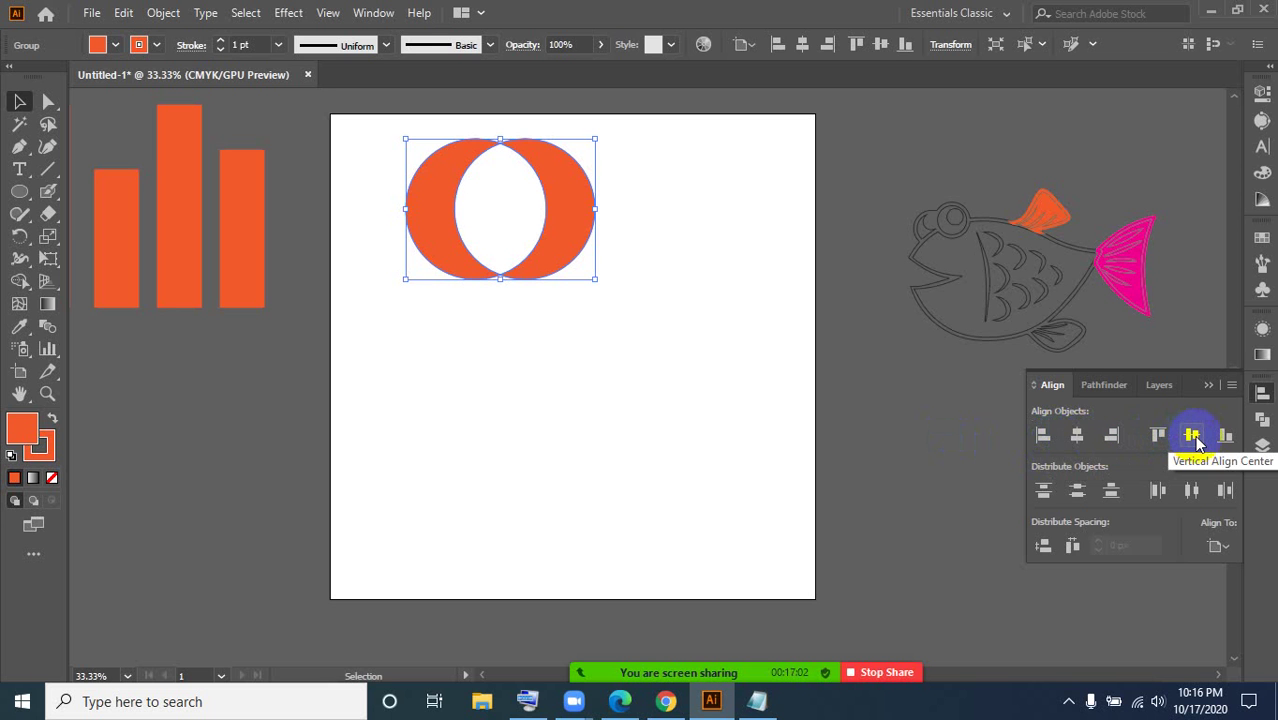
- Align the crescent group in turn to the artboard's left, right, top and bottom edges
left_click(1042, 440)
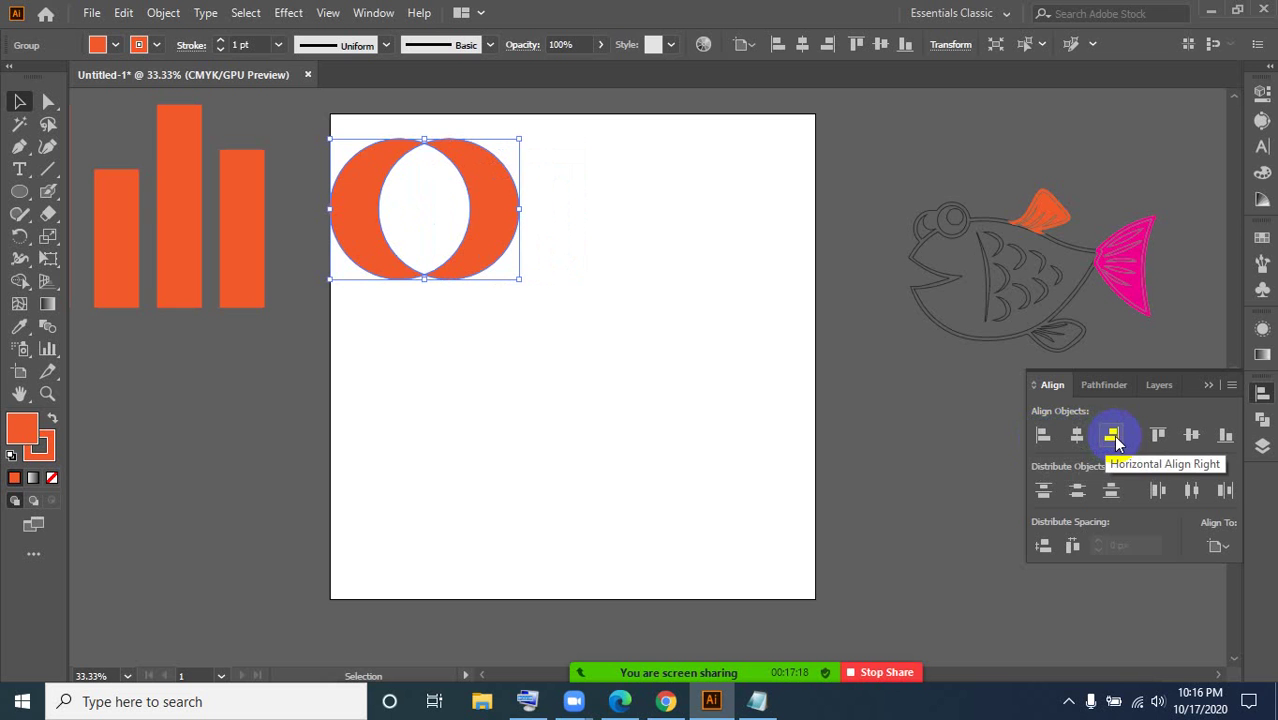
left_click(1113, 437)
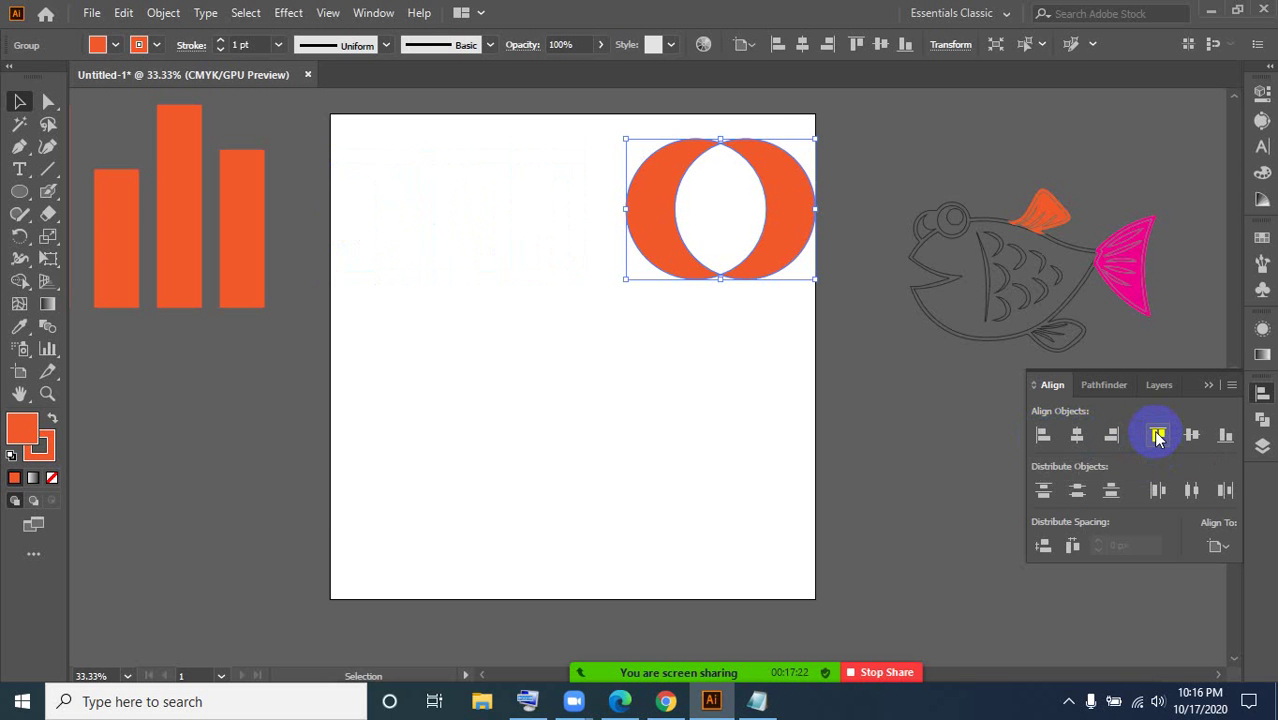
left_click(1158, 437)
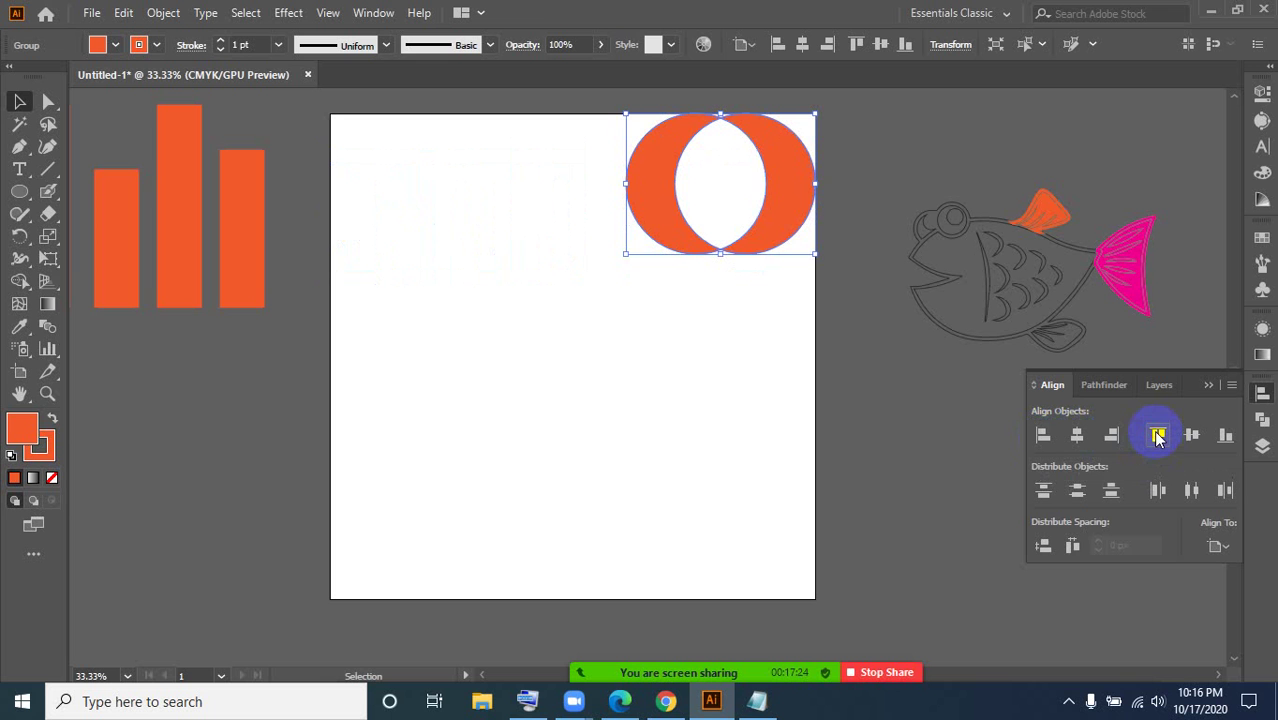
left_click(1226, 437)
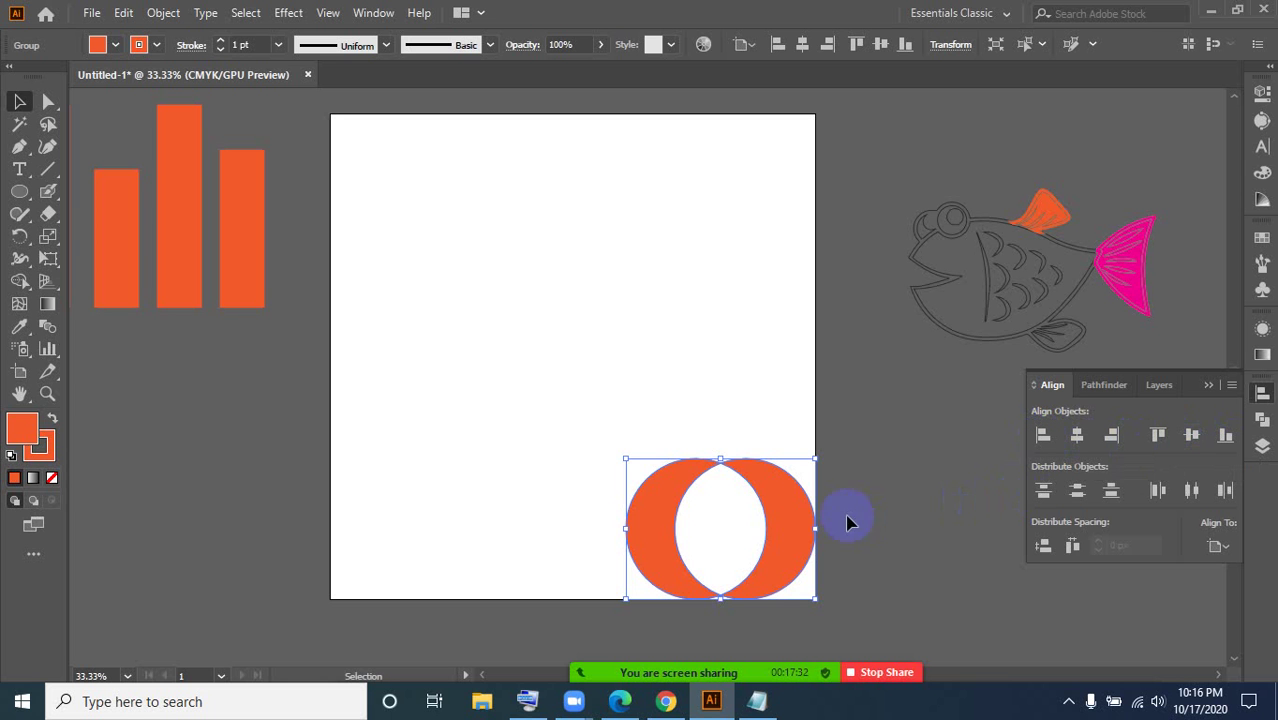
- Move the crescent group back near the artboard's top and align it to the left and right edges
left_click_drag(765, 491, 590, 167)
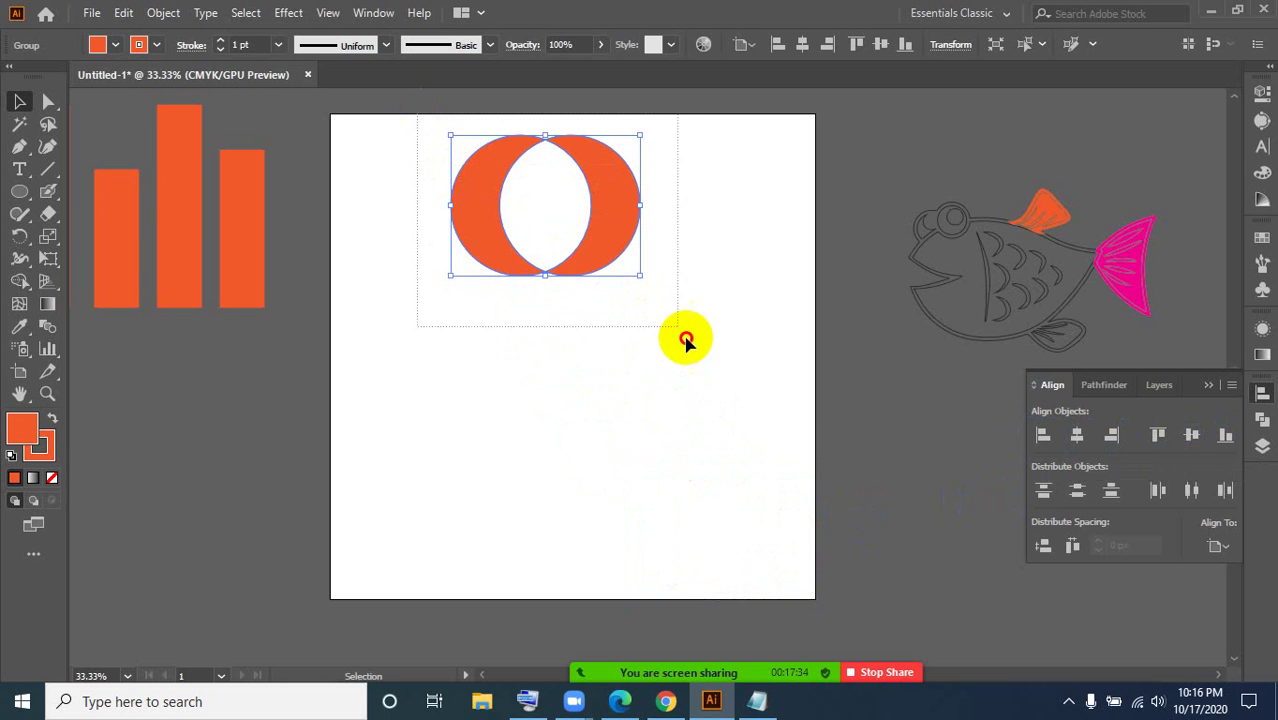
left_click(1041, 436)
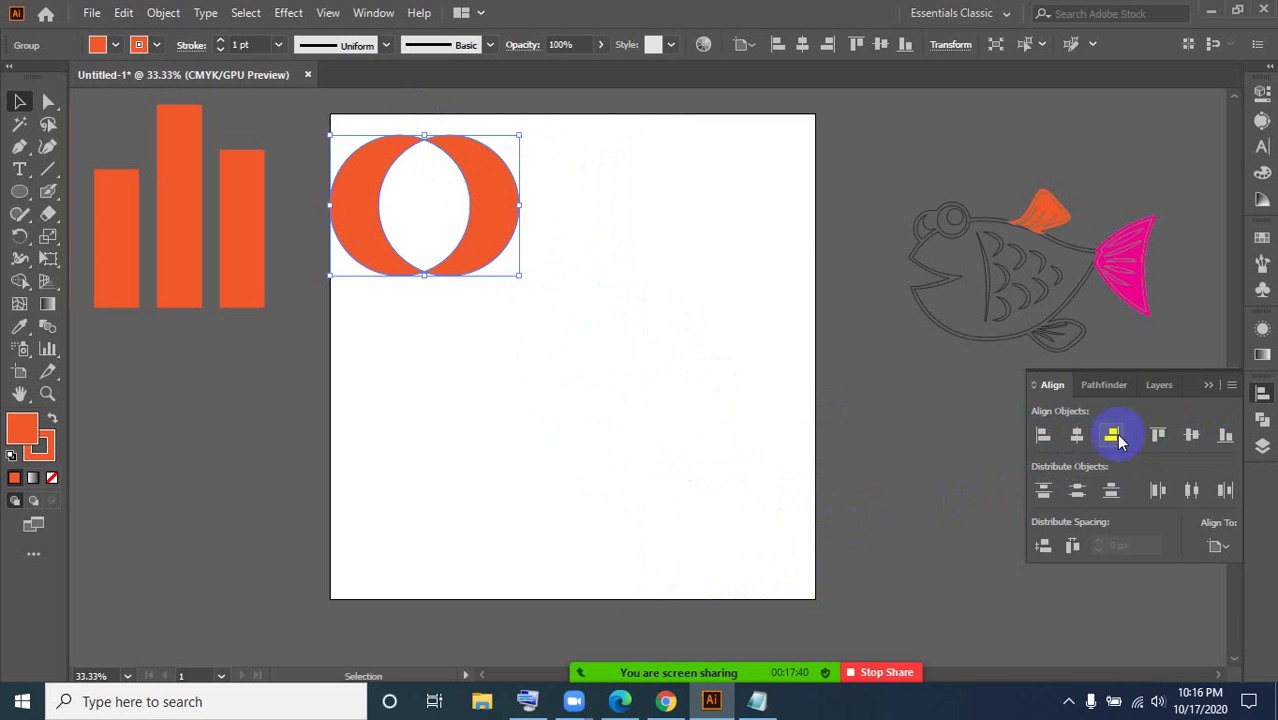
left_click(1113, 436)
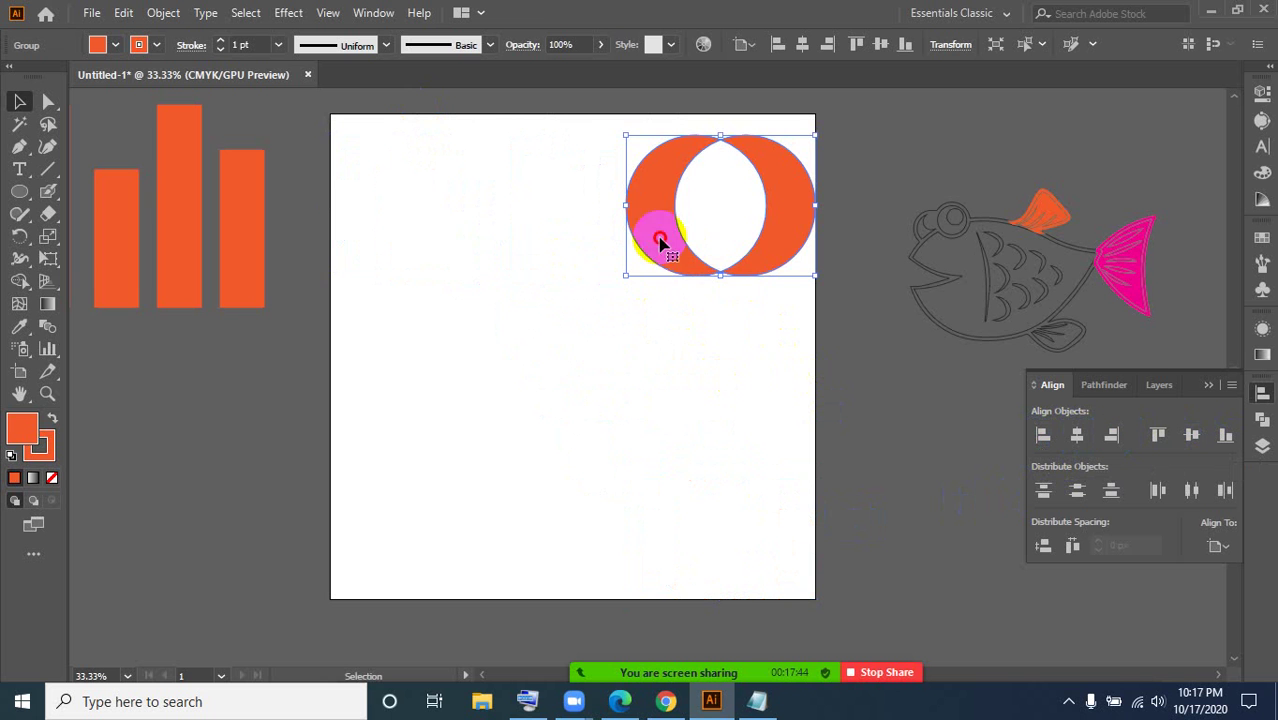
- Move the crescent group to the artboard's middle and align it to the top and bottom edges
left_click_drag(659, 240, 499, 389)
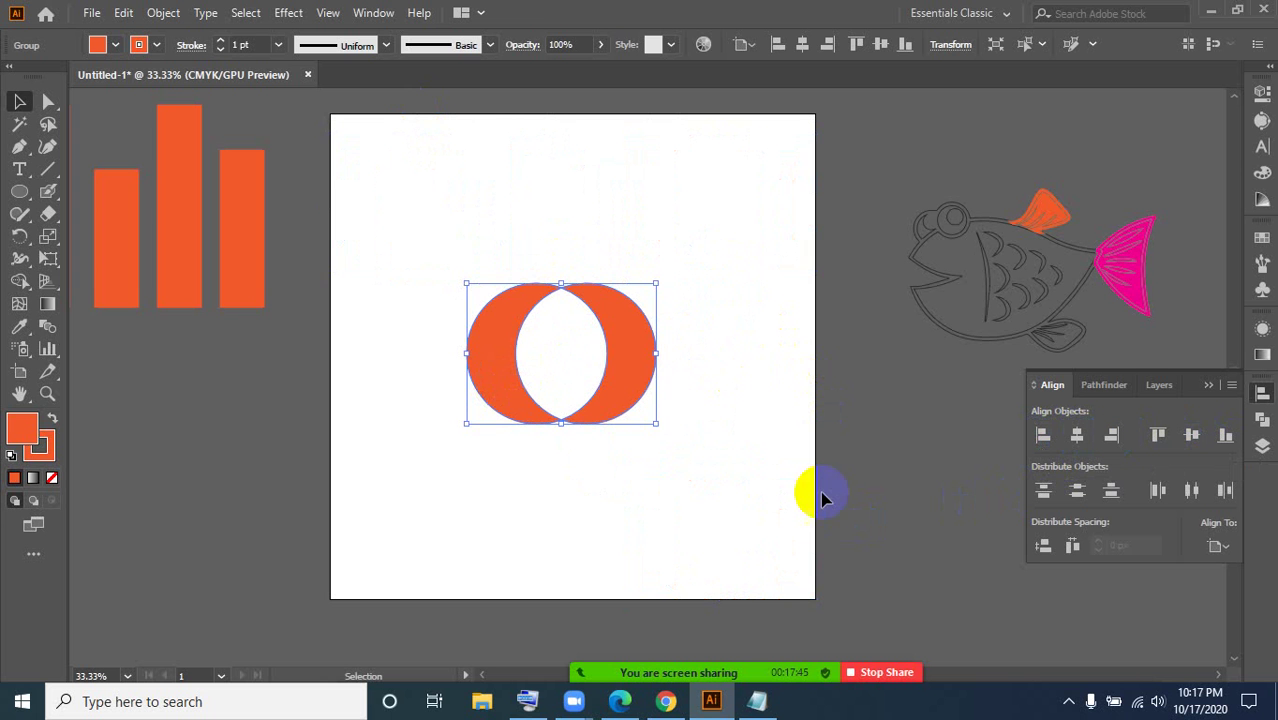
left_click(1158, 433)
left_click(702, 108)
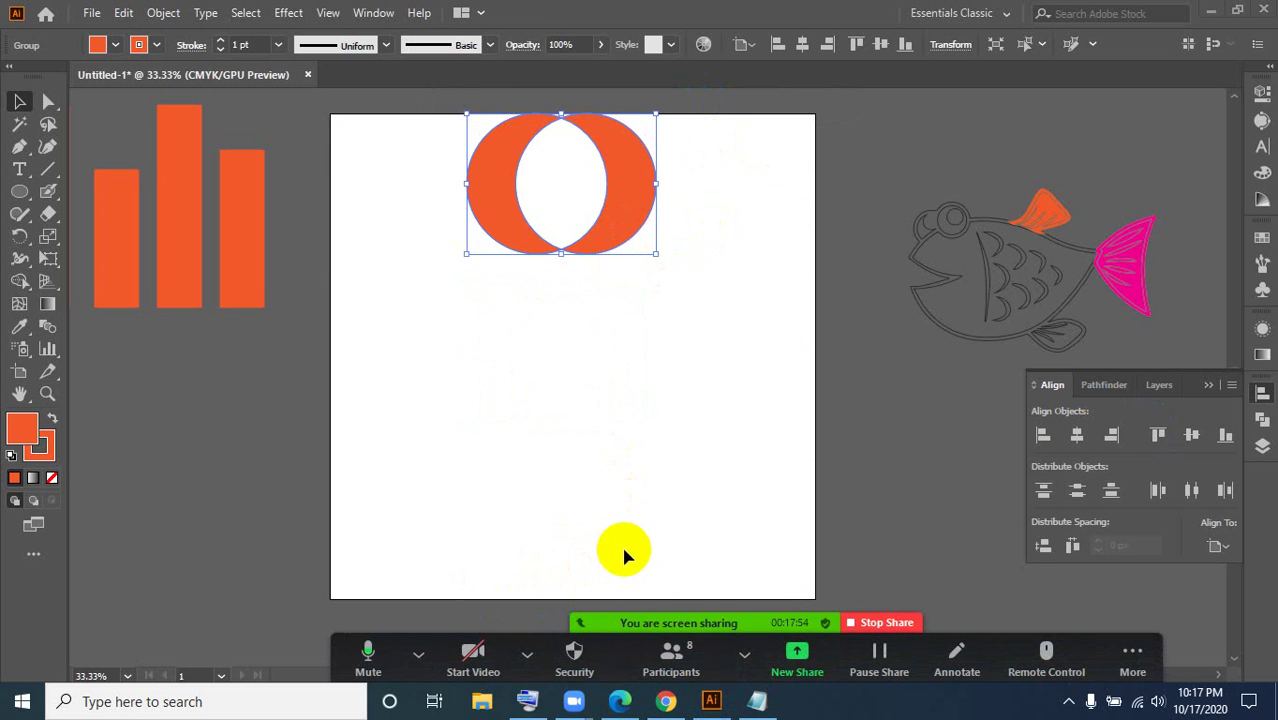
left_click(1226, 436)
- Move the crescent group to the artboard's upper-left corner and center it horizontally on the artboard
left_click_drag(633, 556, 503, 218)
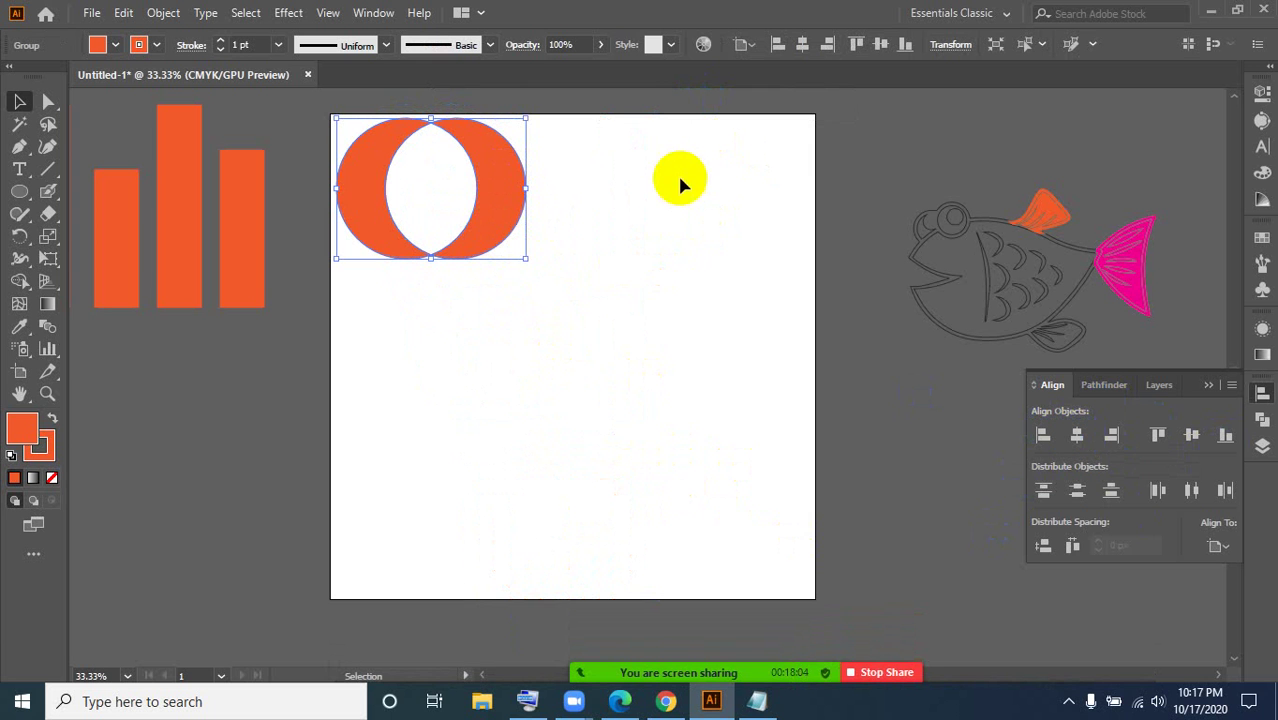
left_click(1077, 434)
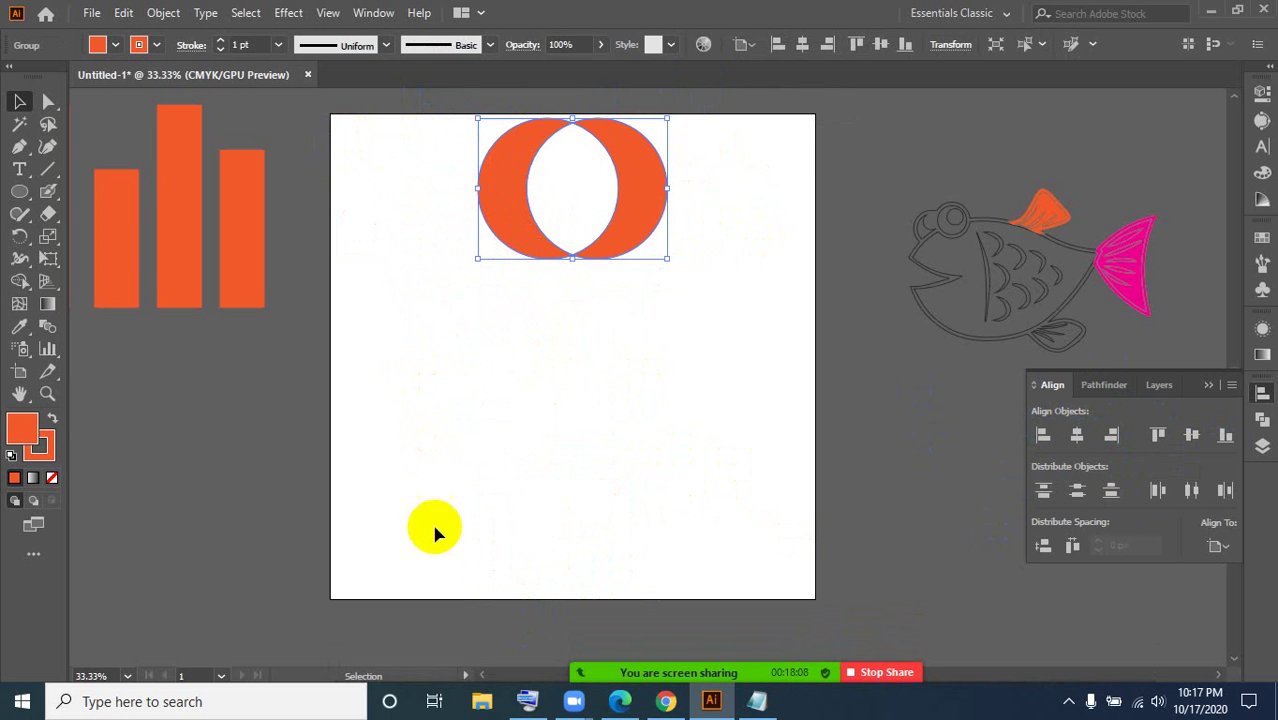
left_click(1075, 436)
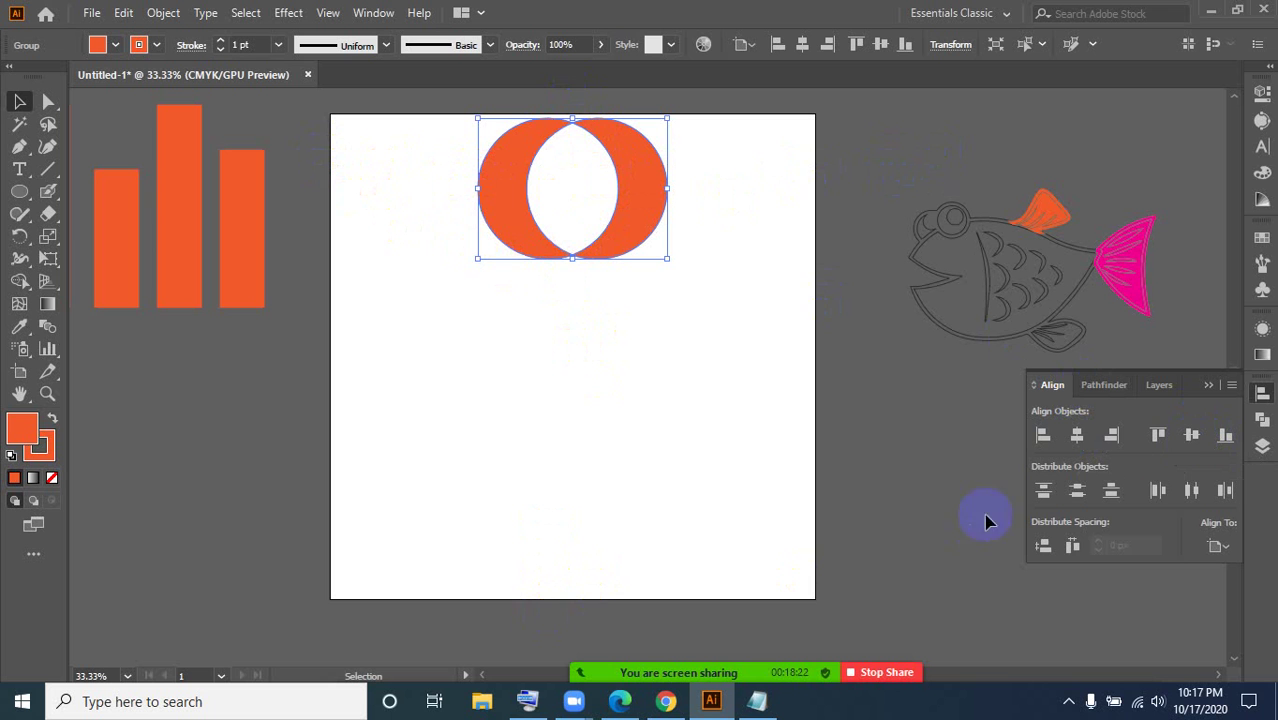
- Center the crescent group vertically on the artboard and deselect it
left_click(1192, 437)
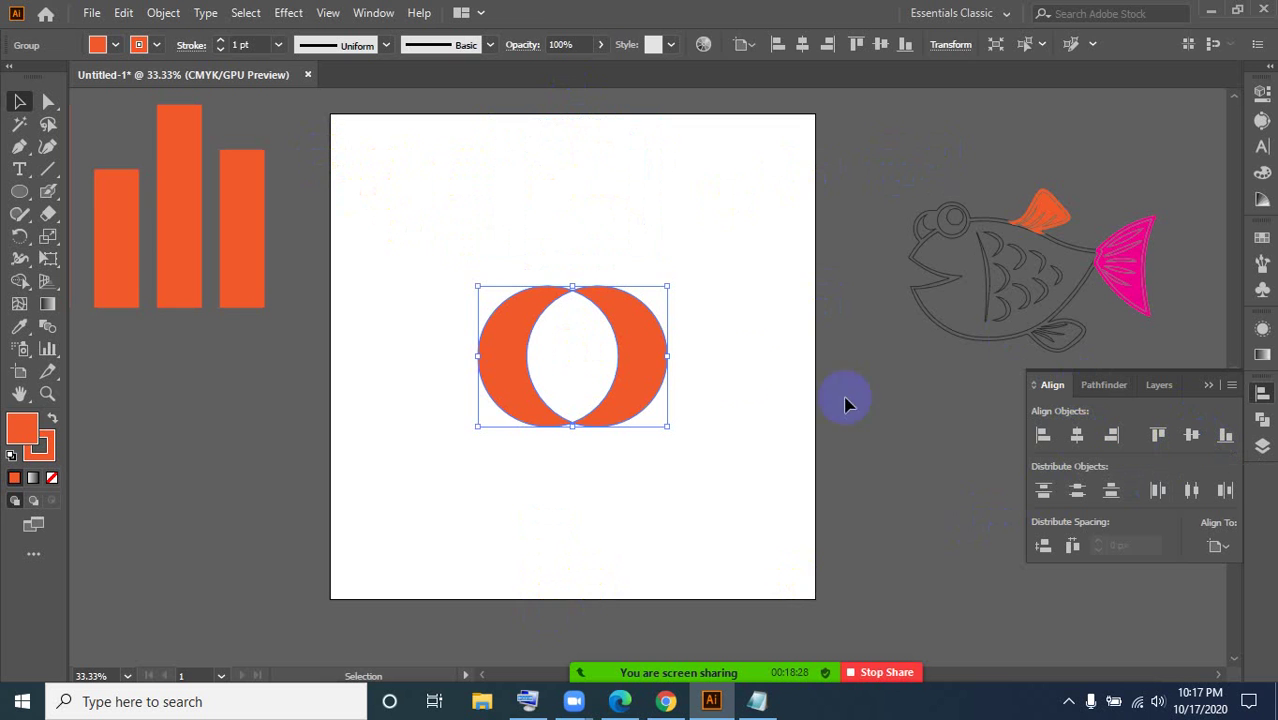
left_click(722, 351)
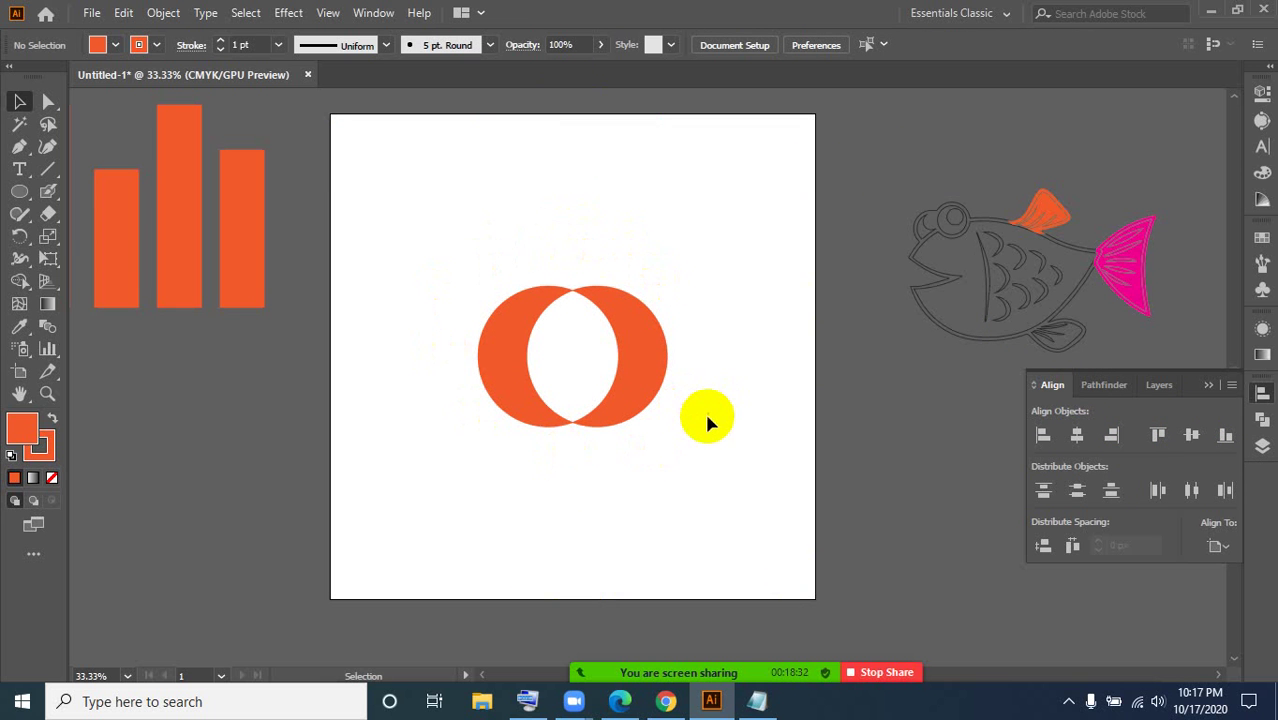
- Move the crescent group to the artboard's upper-left area and ungroup it
left_click_drag(648, 372, 541, 221)
left_click(727, 432)
left_click_drag(351, 120, 576, 305)
right_click(529, 240)
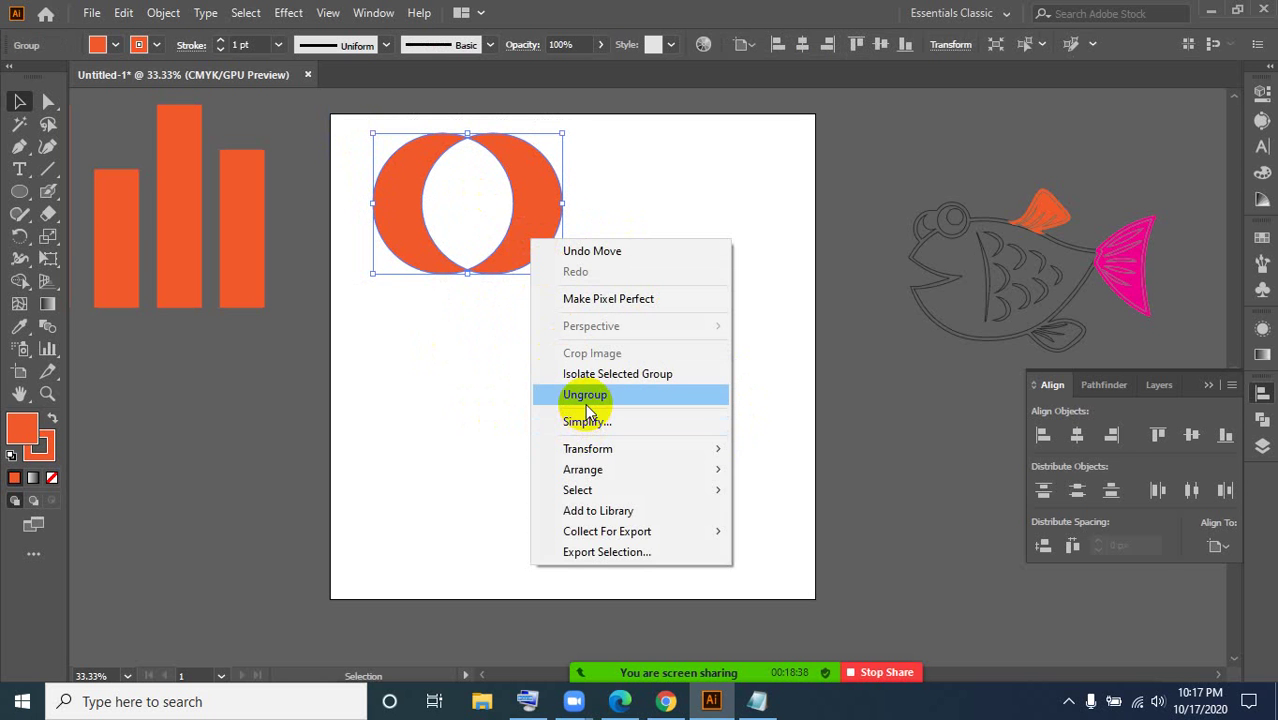
left_click(586, 400)
left_click(693, 348)
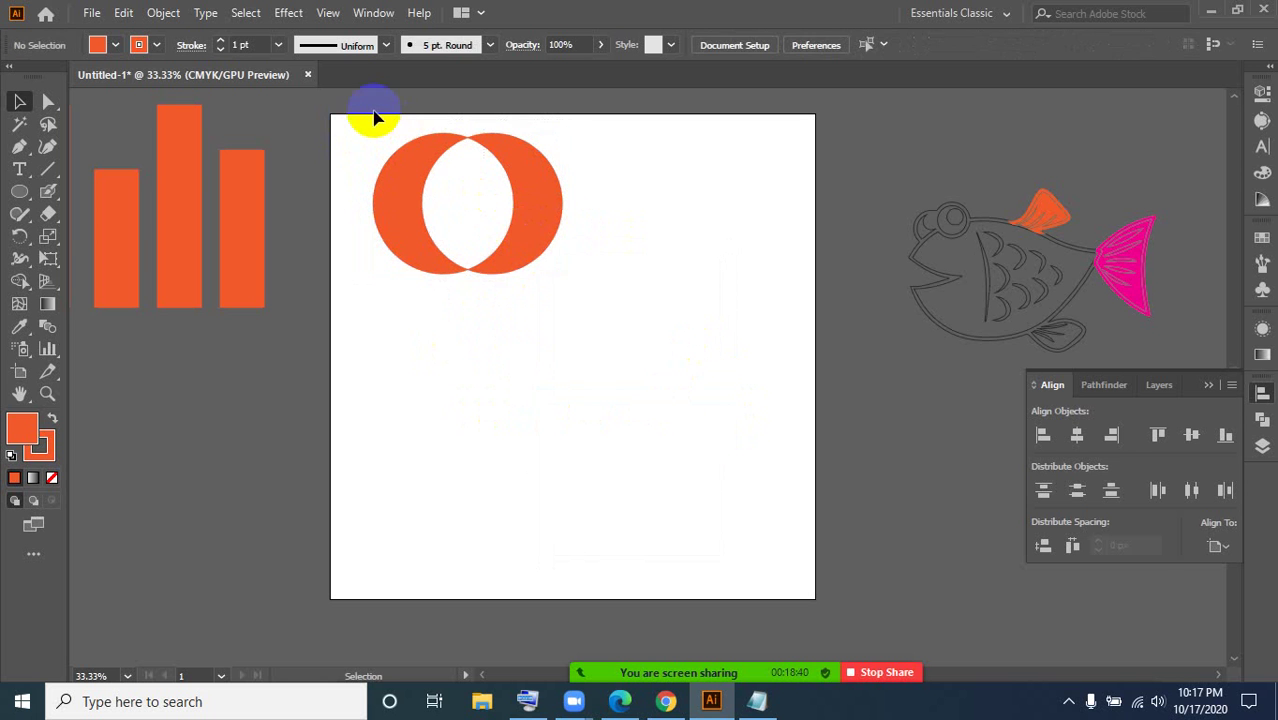
- Select both separate crescents and group them together again
left_click_drag(374, 118, 593, 326)
right_click(542, 238)
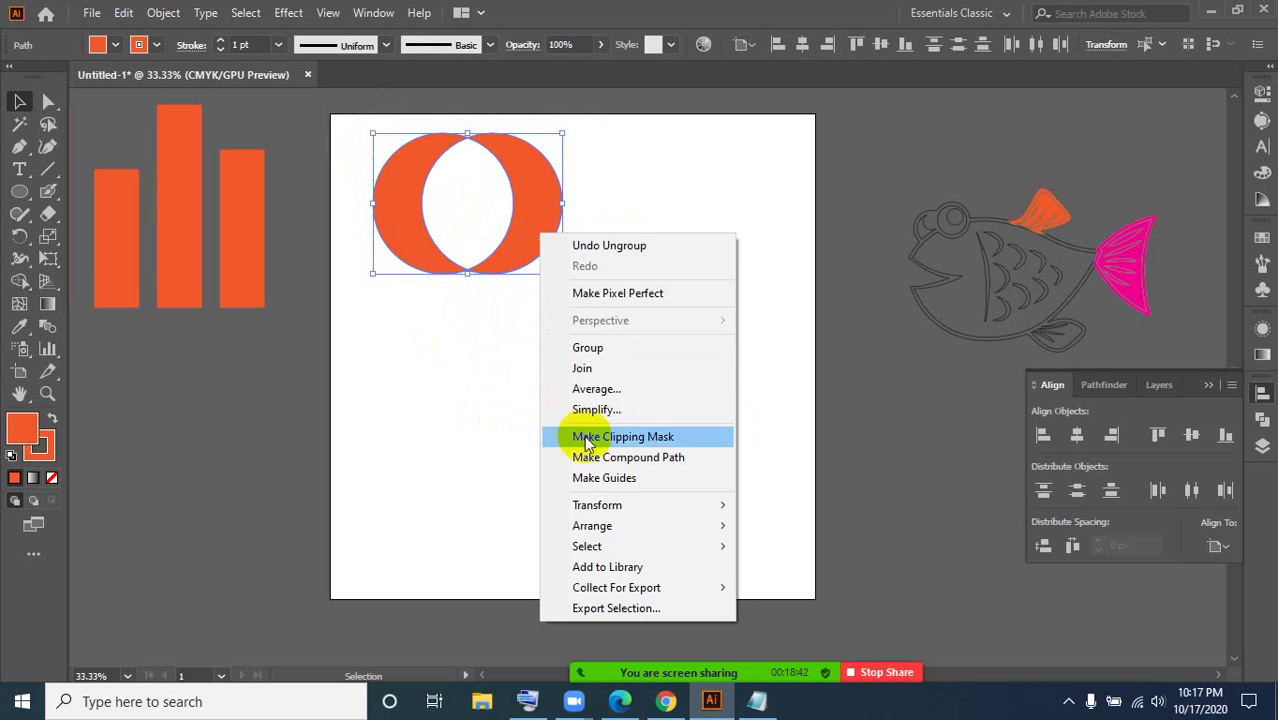
left_click(588, 348)
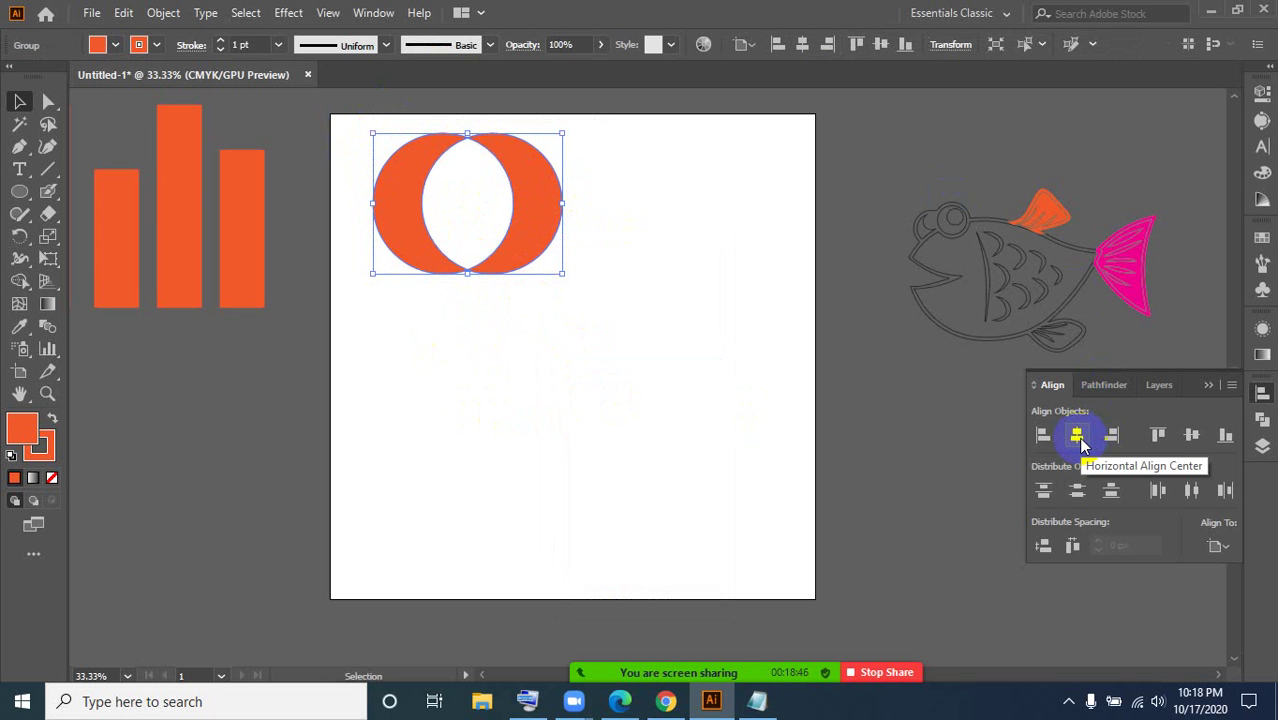
- Center the regrouped crescents on the artboard both horizontally and vertically
left_click(1078, 437)
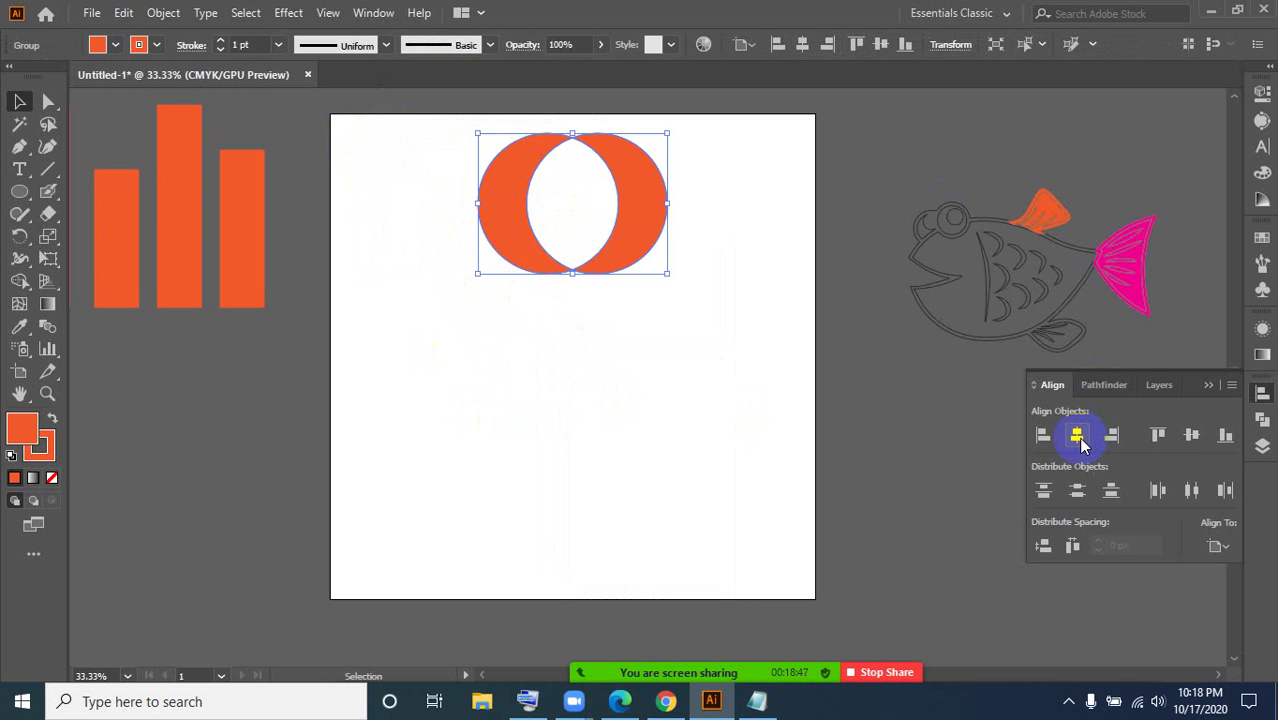
left_click(1193, 437)
left_click(610, 500)
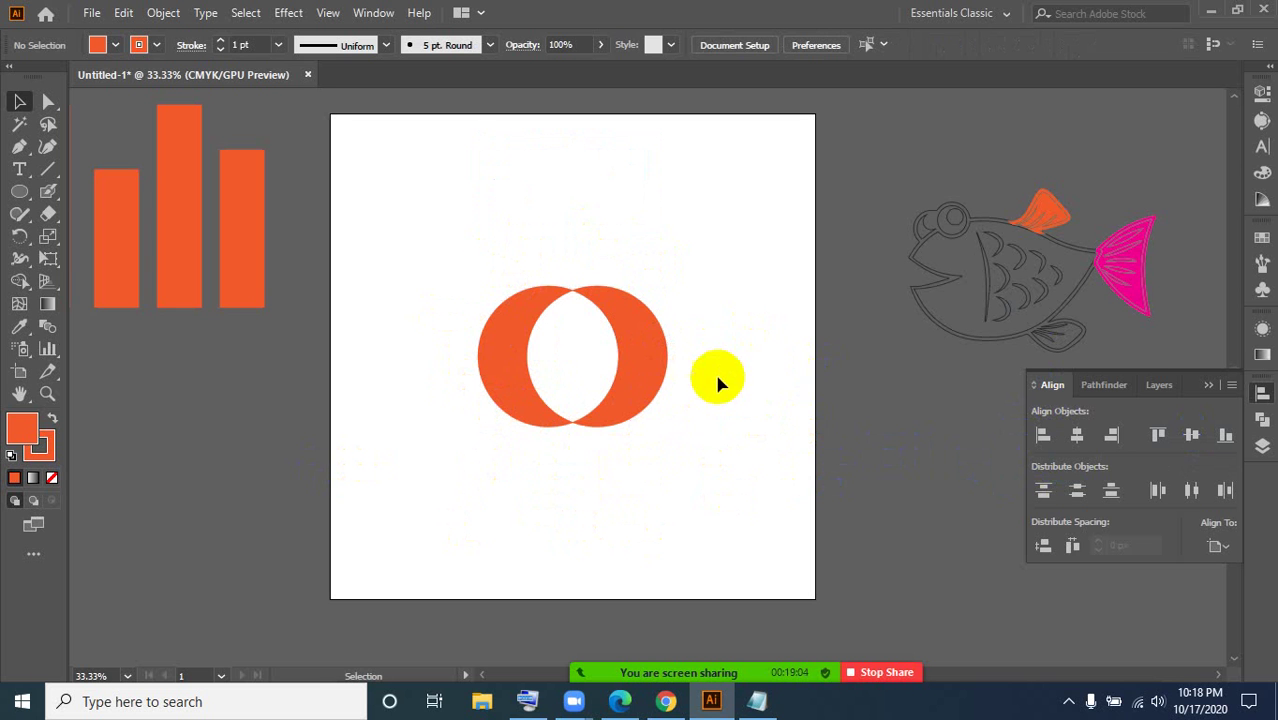
- Align the crescent group in turn to the artboard's left and right edges
left_click(510, 350)
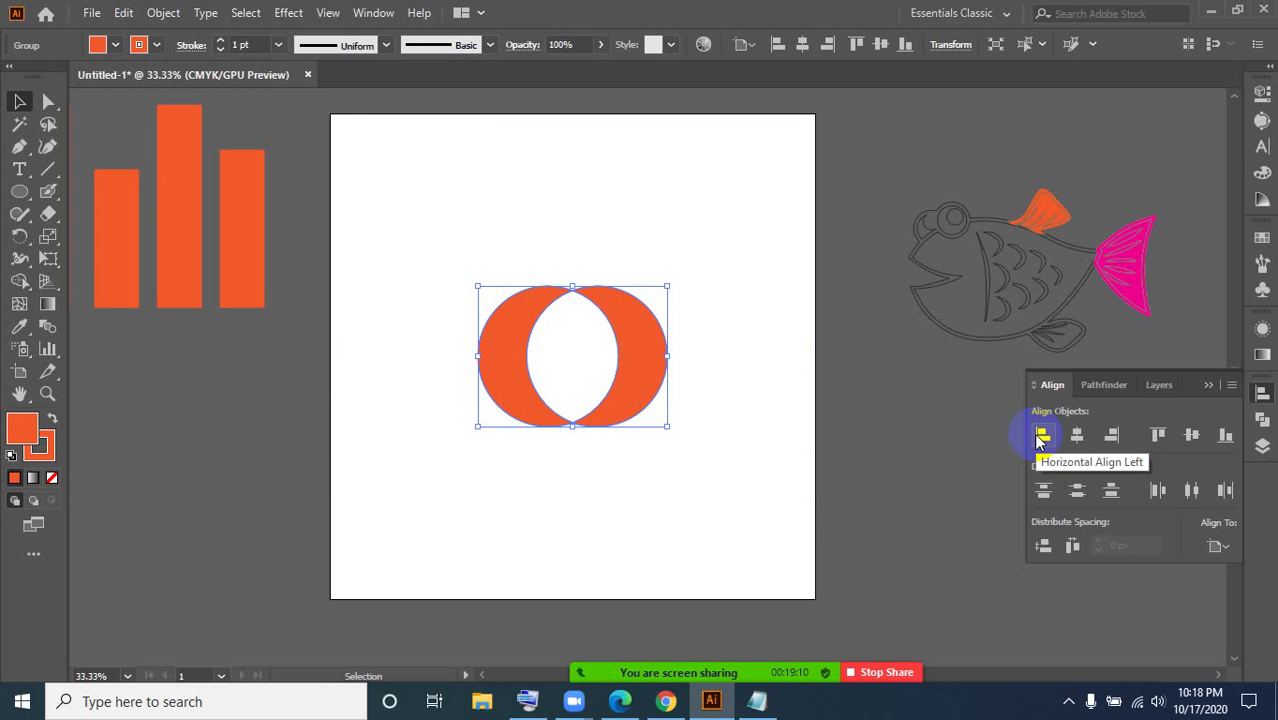
left_click(1041, 437)
left_click(1116, 438)
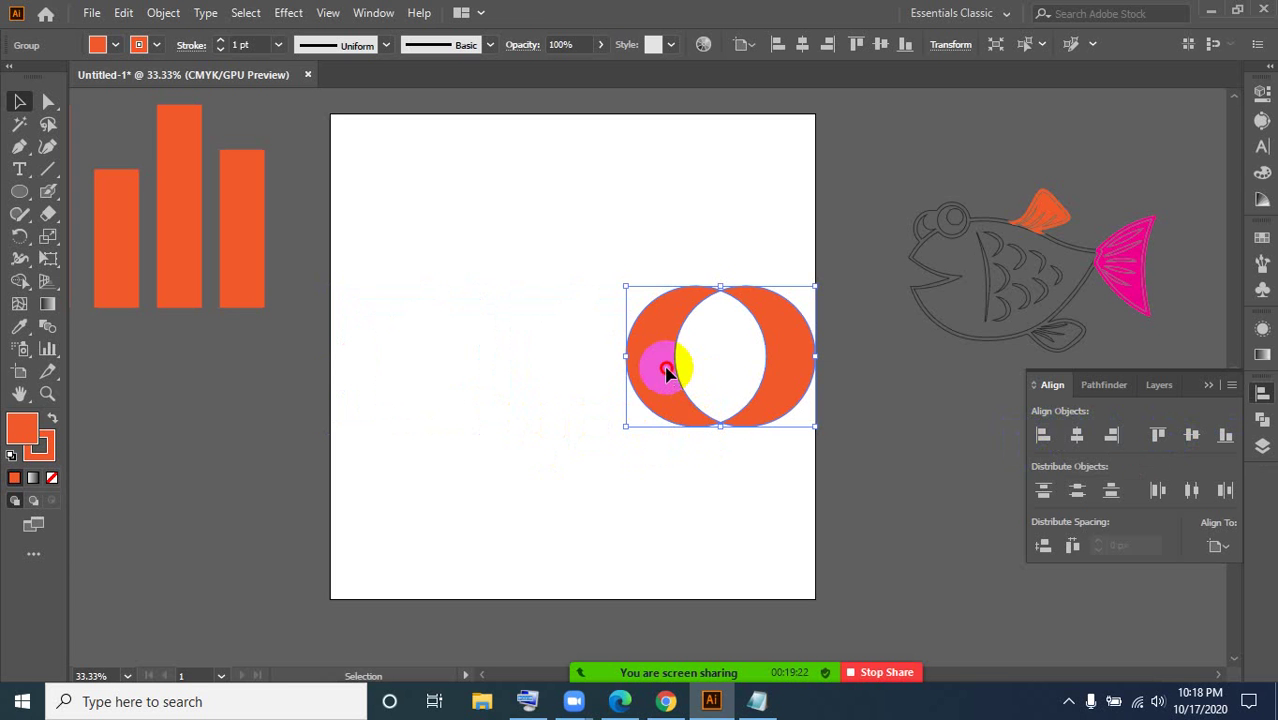
- Move the crescent group back to the artboard's middle and on to its upper-right area, leaving the group selected
left_click_drag(670, 365, 536, 349)
left_click(619, 476)
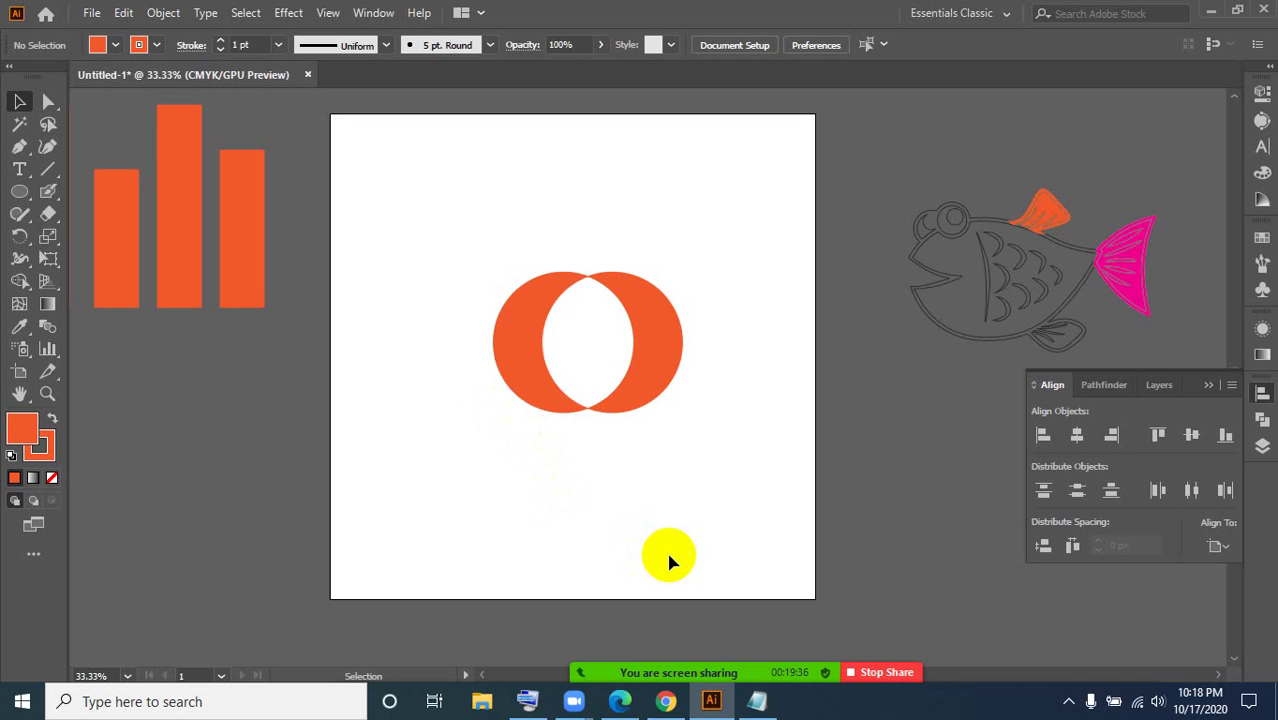
left_click_drag(523, 380, 629, 250)
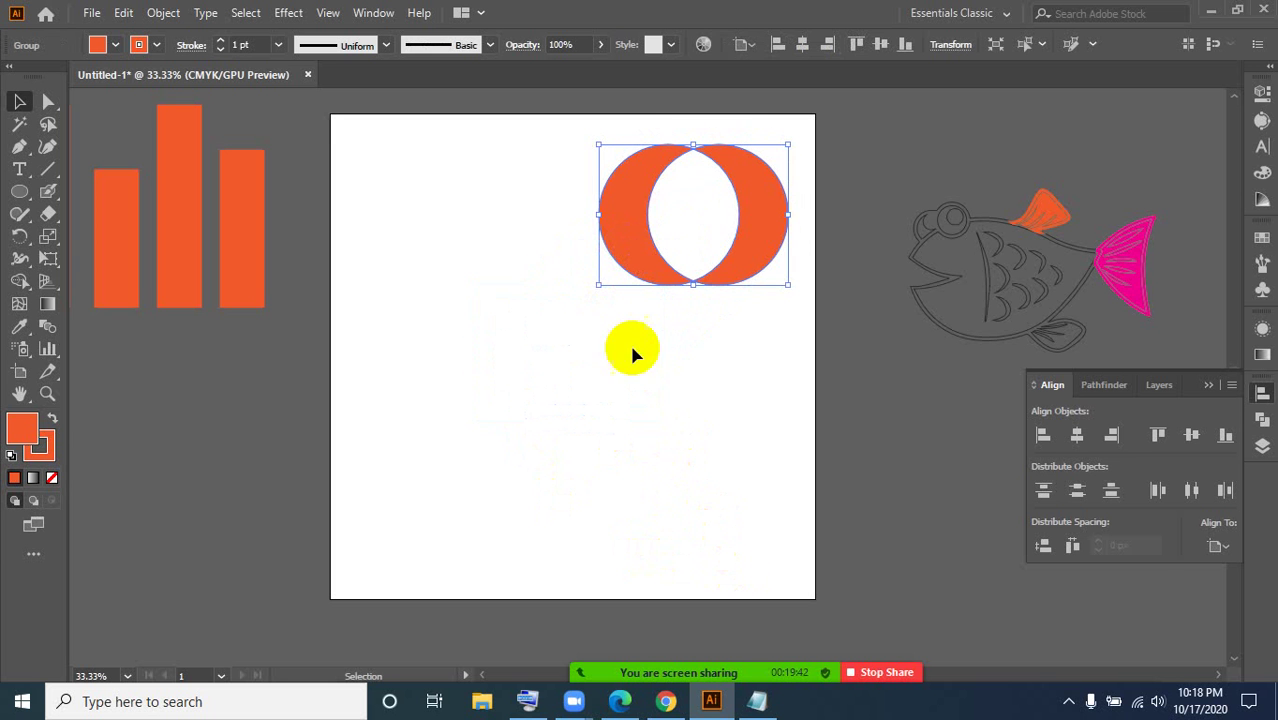
left_click(551, 143)
left_click_drag(569, 131, 779, 350)
left_click(506, 203)
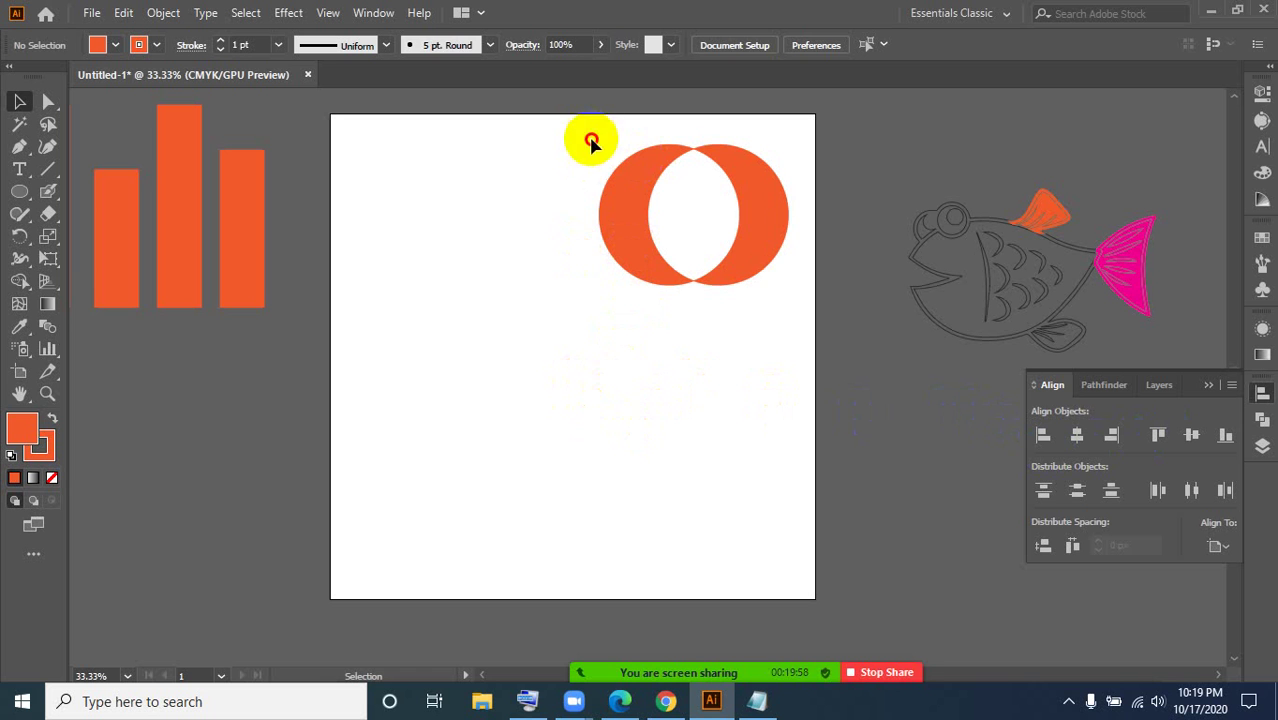
left_click_drag(588, 137, 800, 300)
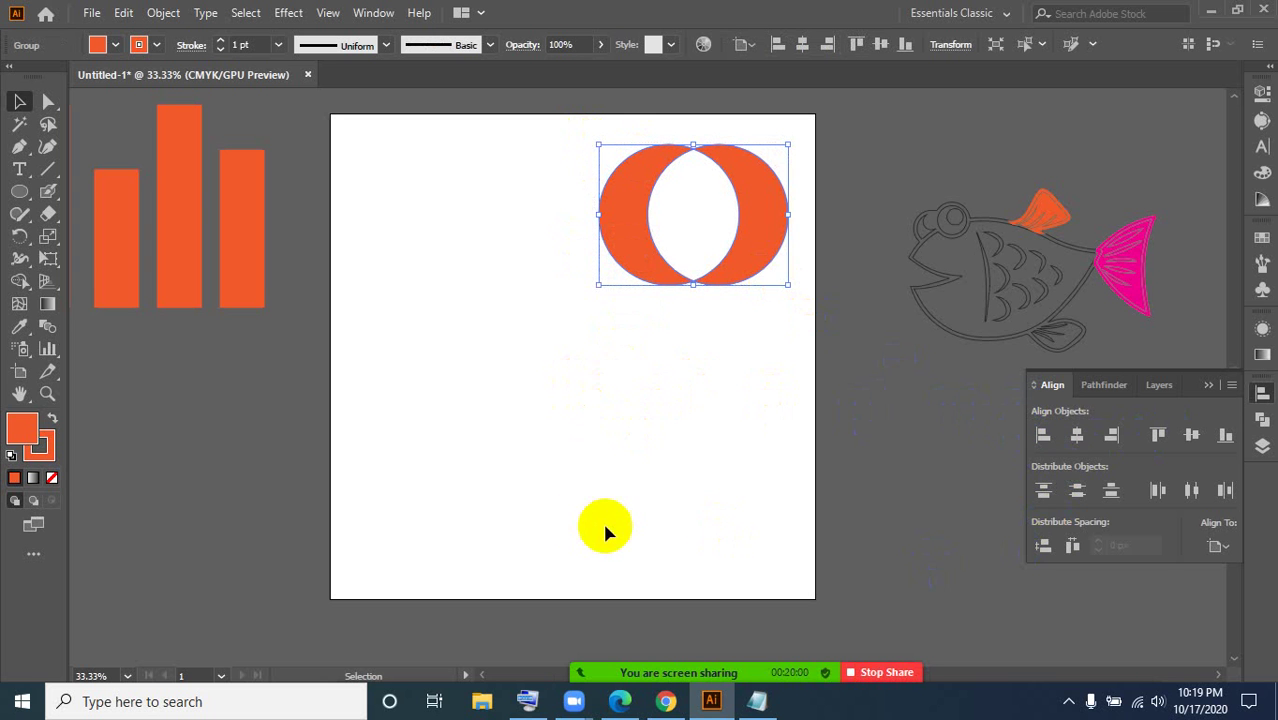
- Mute the microphone in the Zoom meeting
mouse_move(638, 667)
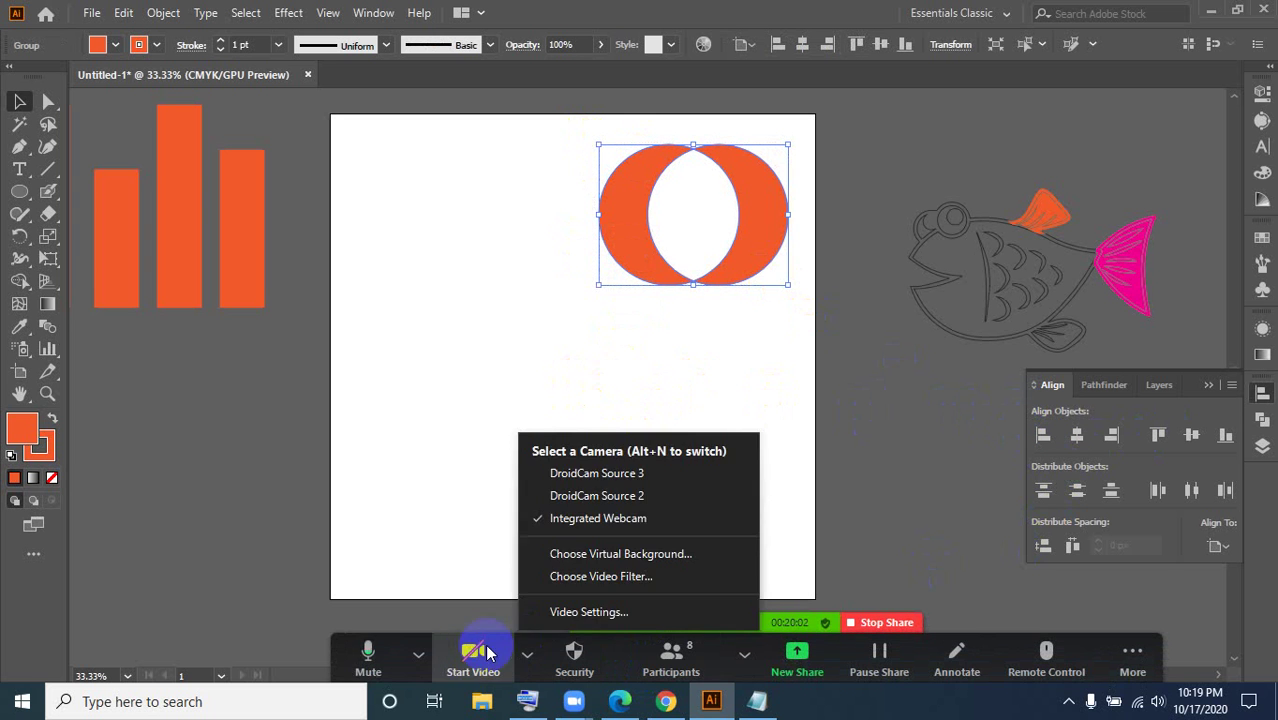
left_click(369, 664)
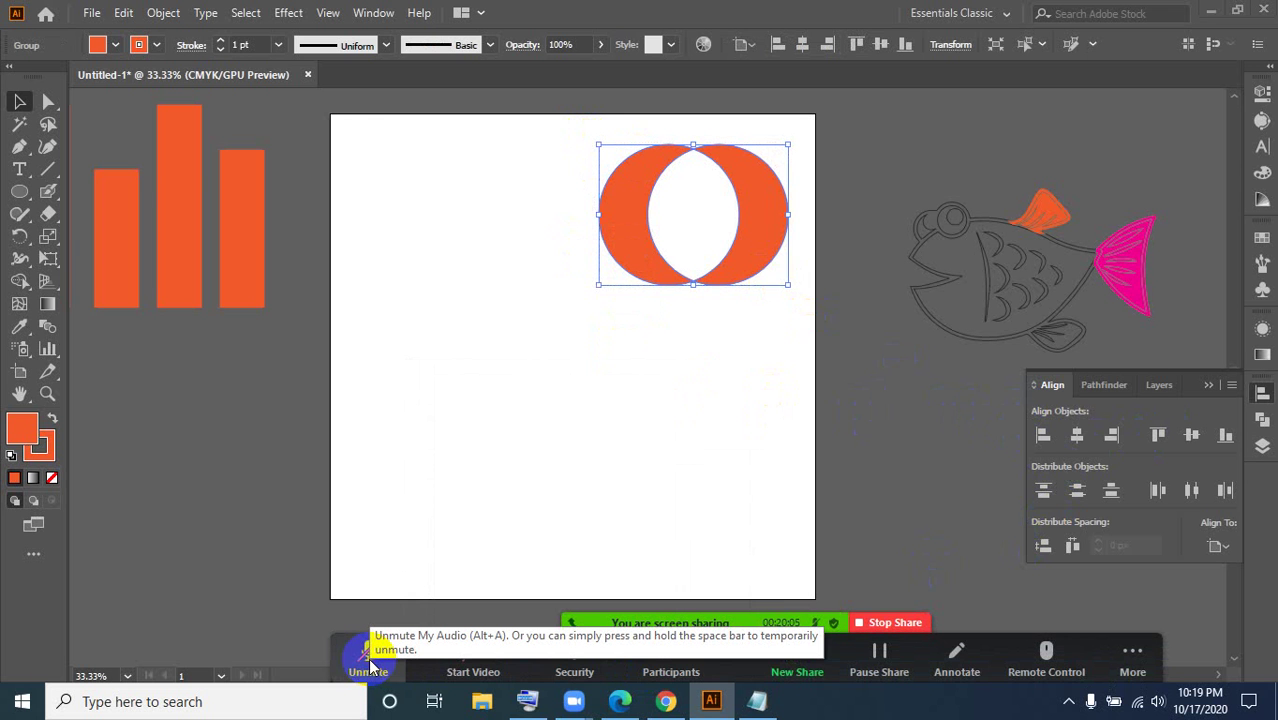
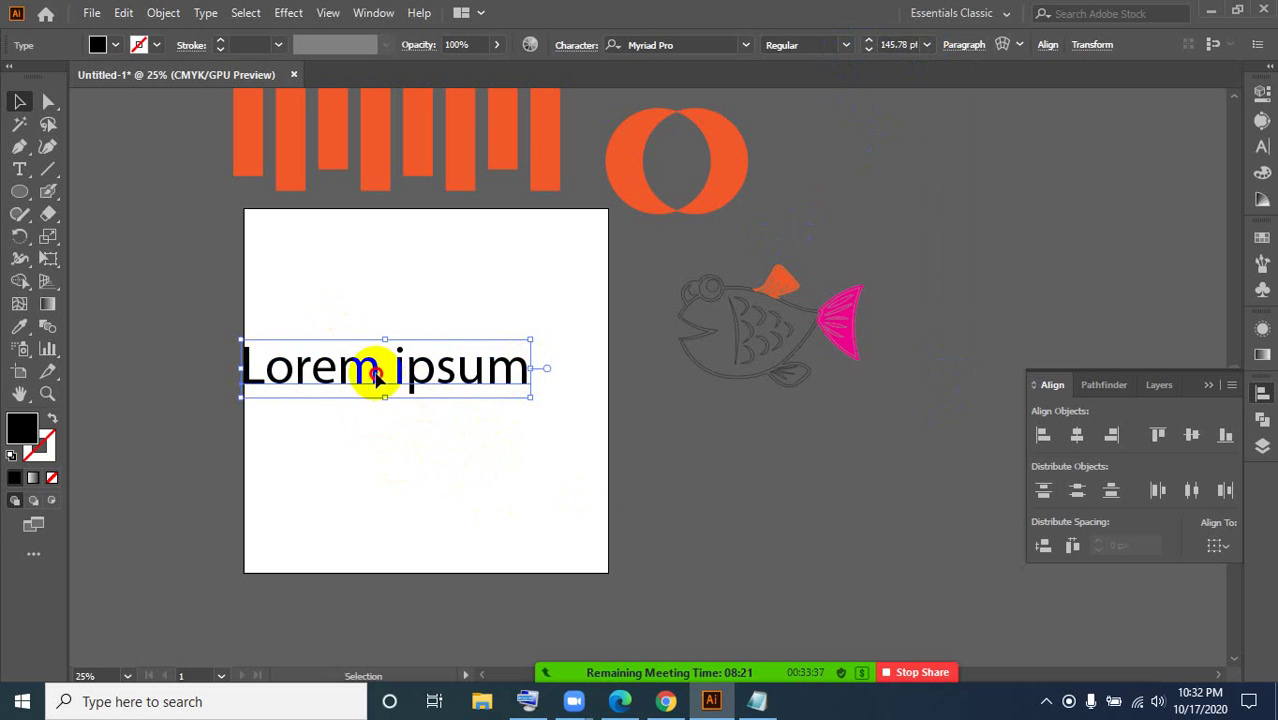
- Move the "Lorem ipsum" text fully inside the artboard and shorten it to "Lorem"
left_click_drag(374, 371, 412, 344)
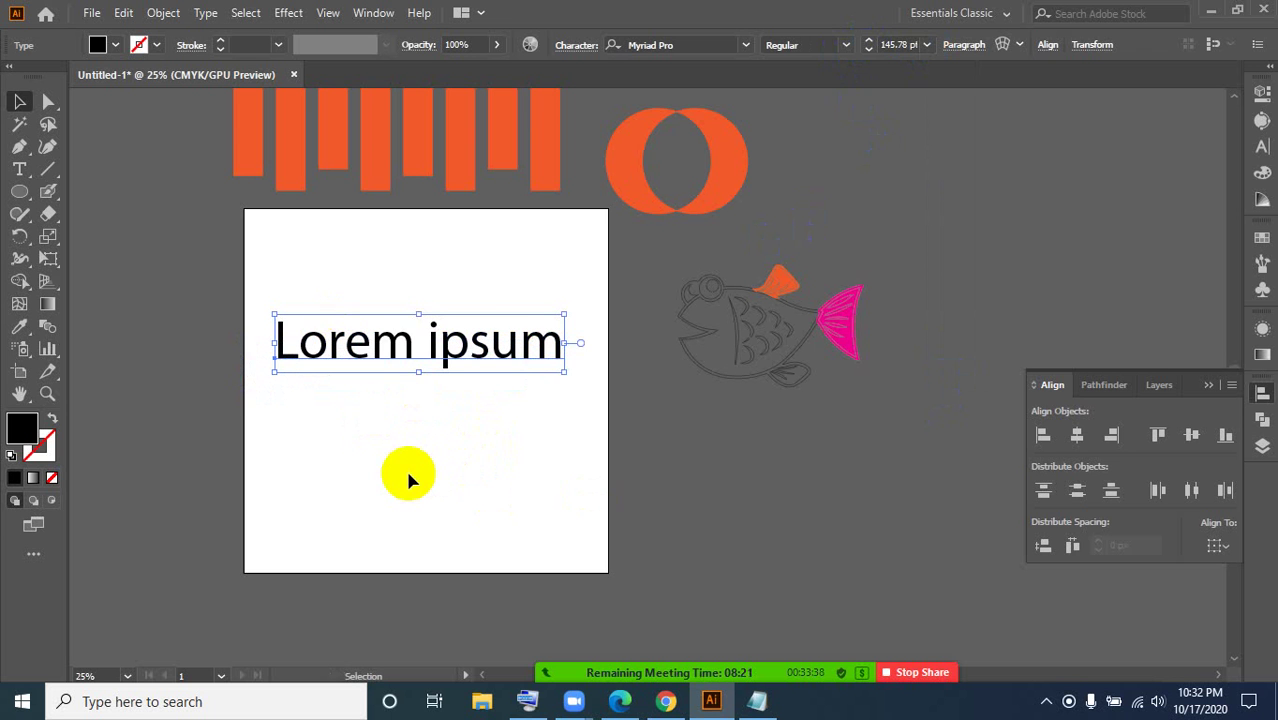
double_click(412, 344)
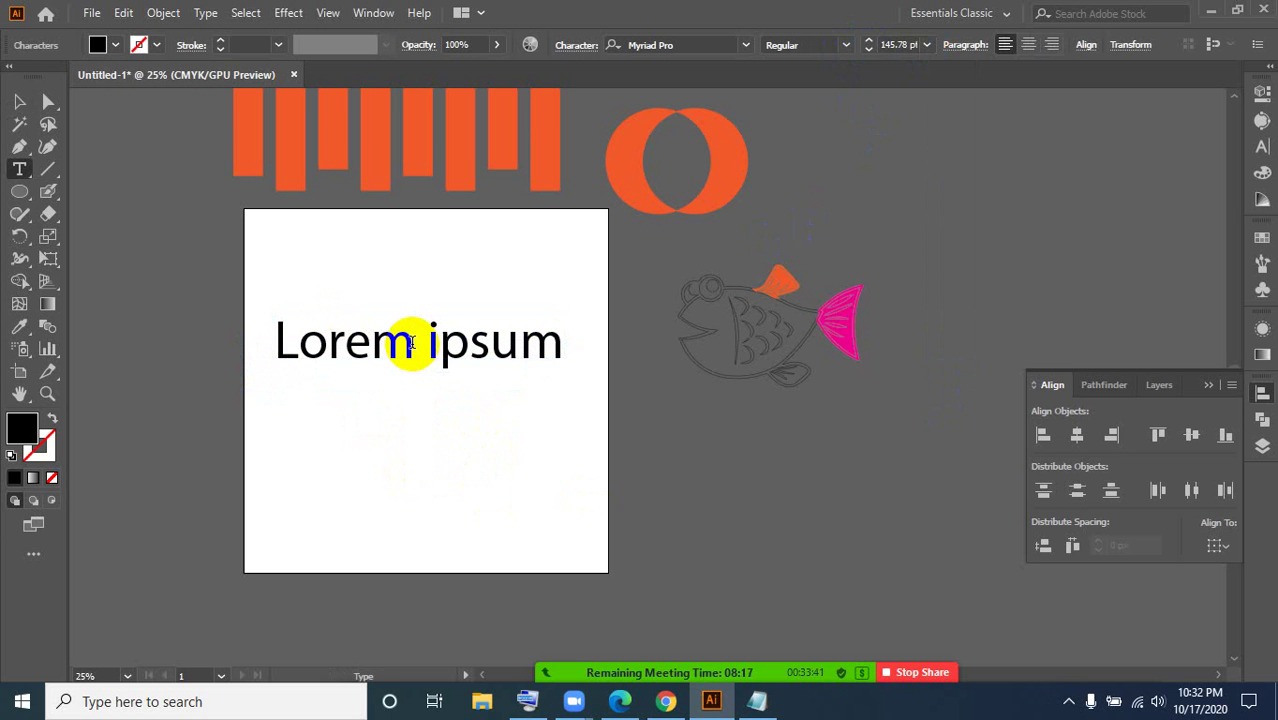
key("Delete")
key("Delete")
key("Delete")
key("Delete")
key("Delete")
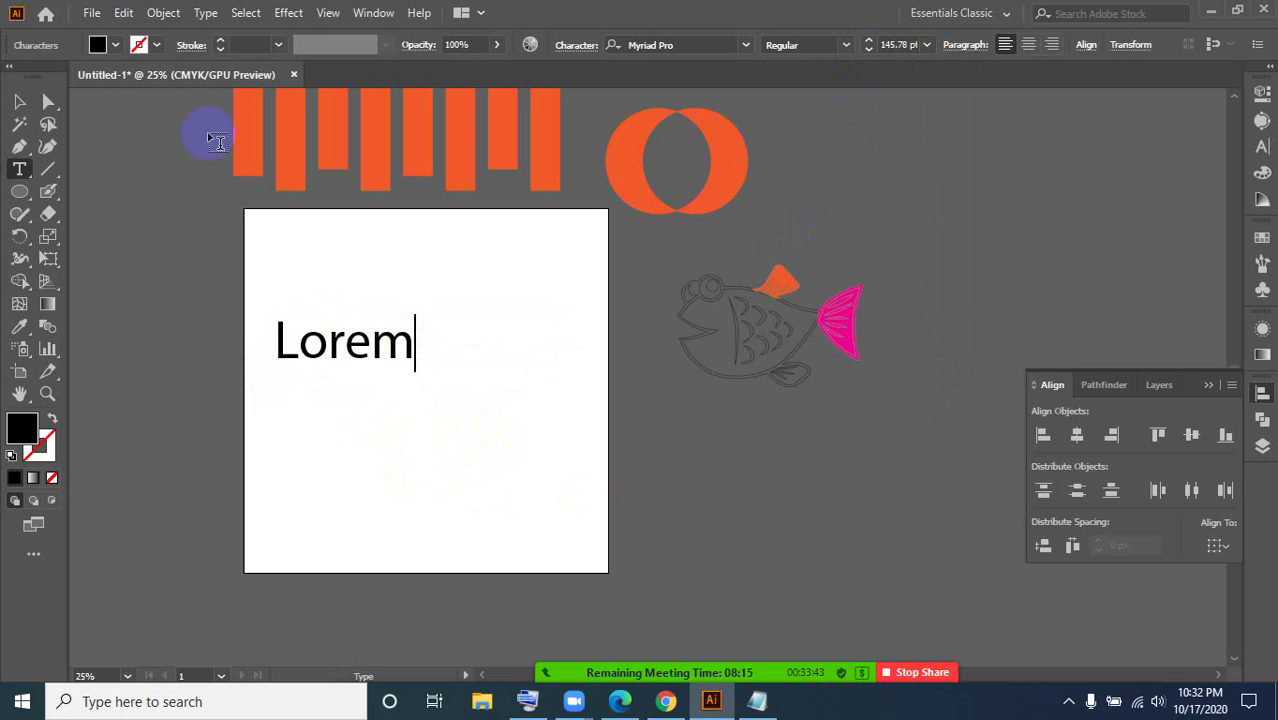
left_click(22, 104)
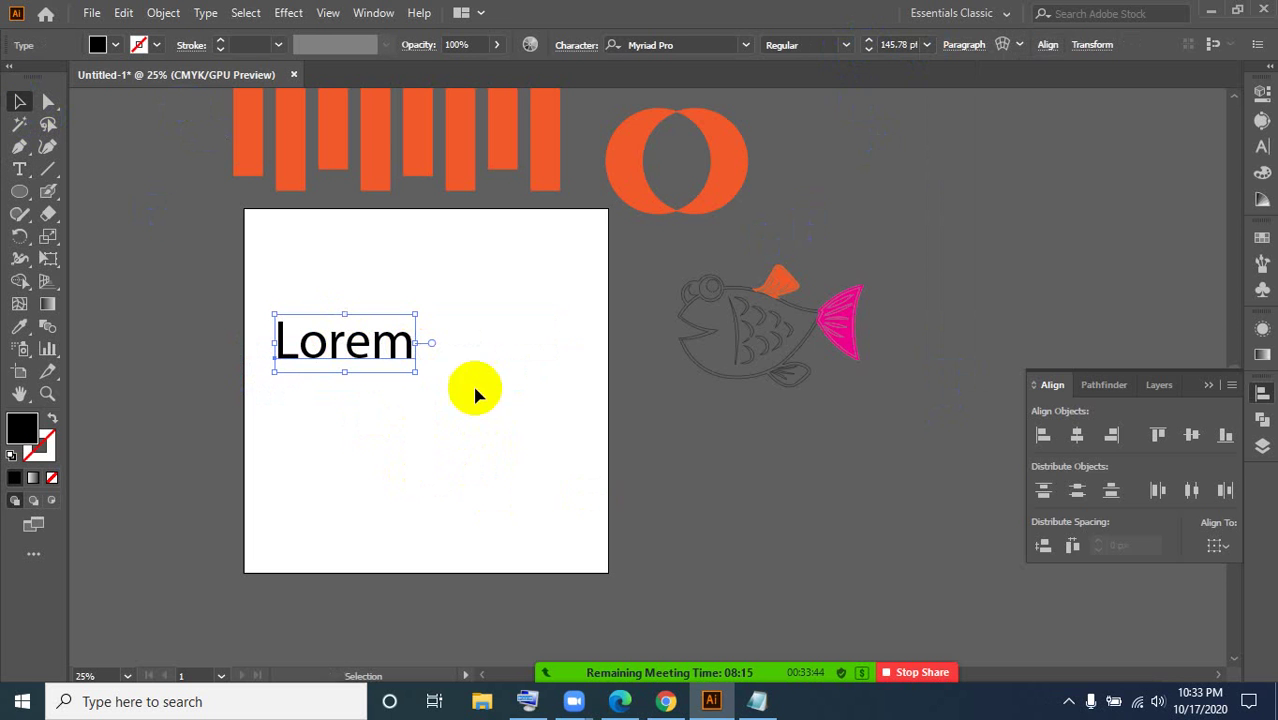
- Format the "Lorem" text as All Caps and set its font to Gotham Medium
left_click(1263, 147)
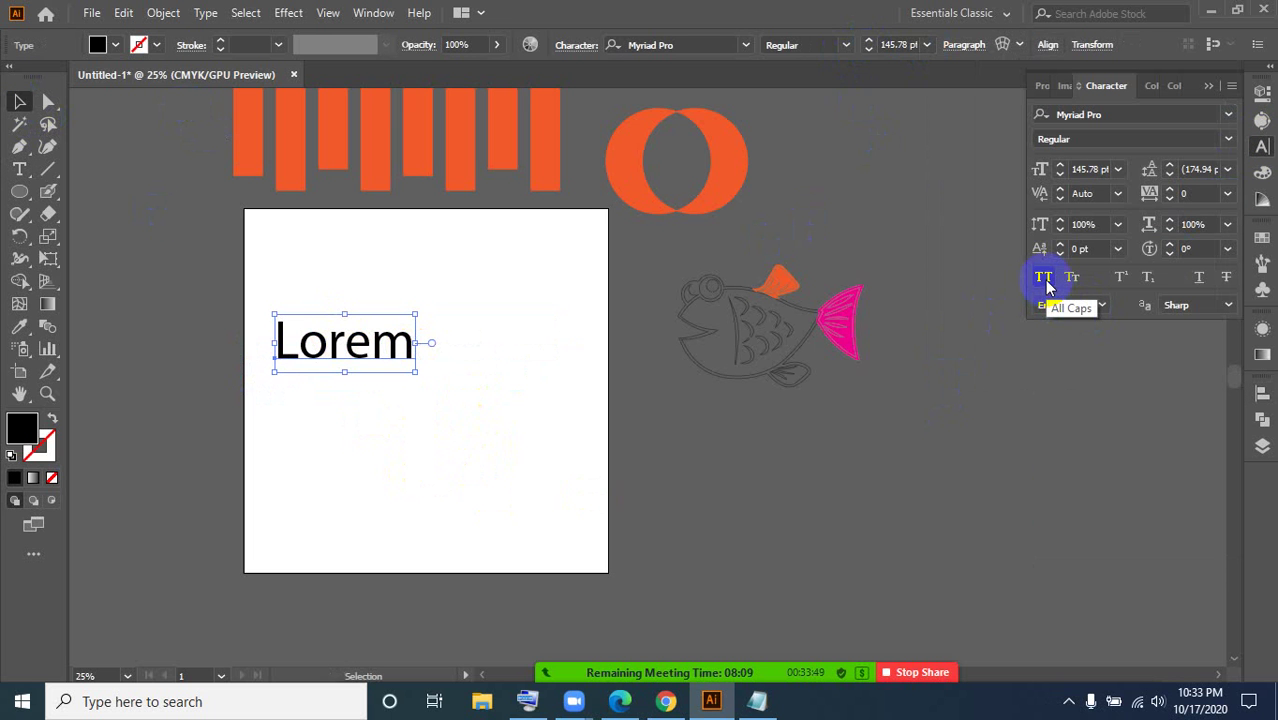
left_click(1044, 280)
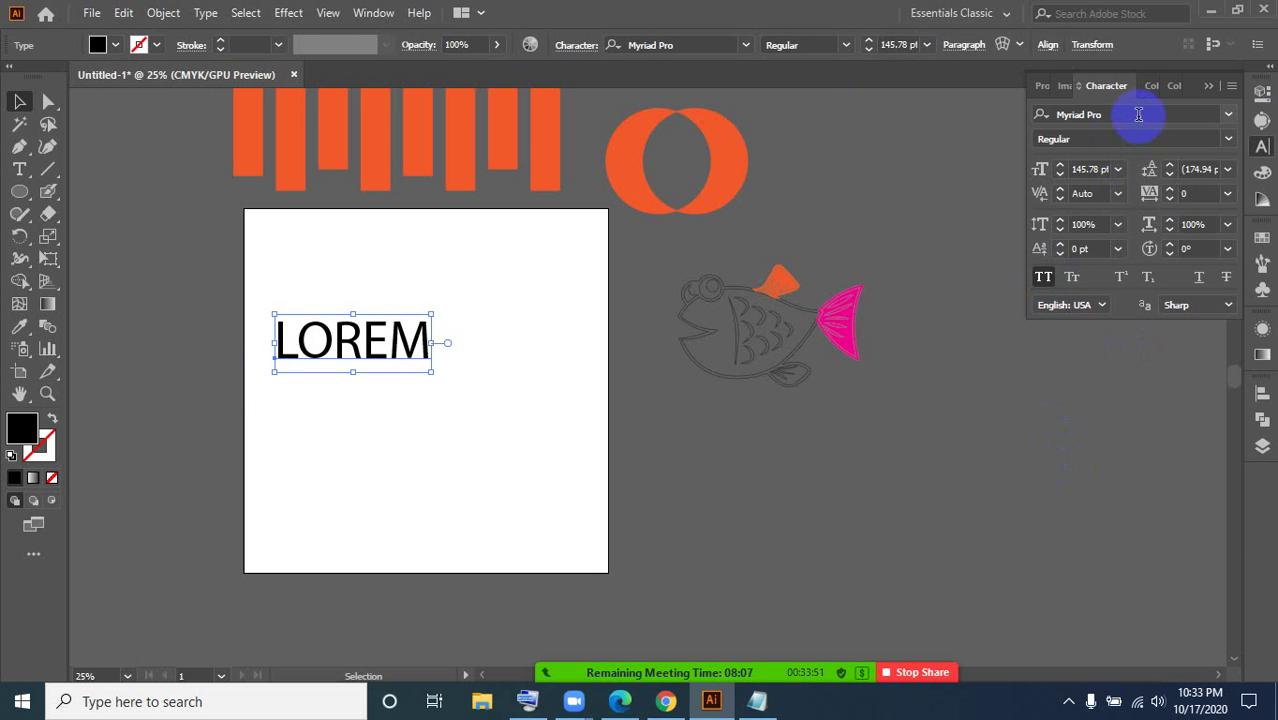
left_click(687, 44)
type("go")
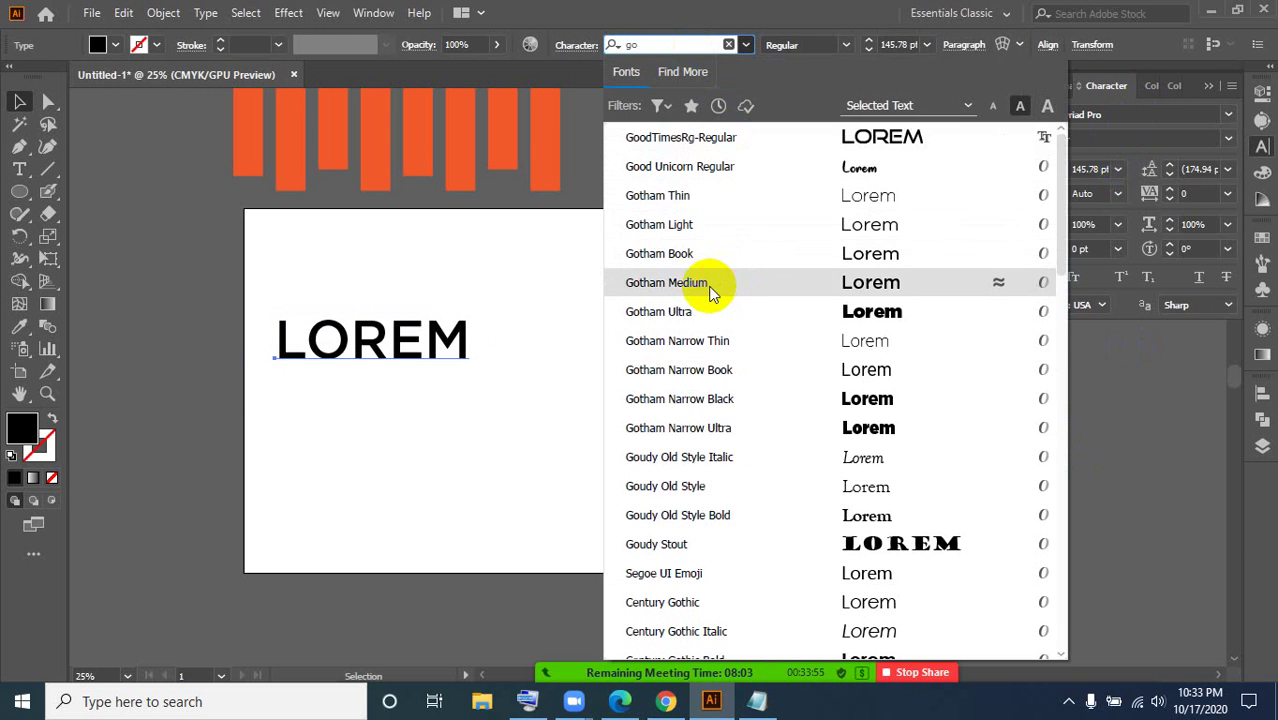
left_click(705, 283)
- Move the LOREM text closer to the artboard's center and place a copy of it off the artboard, below the fish
left_click_drag(398, 360, 430, 354)
left_click(441, 449)
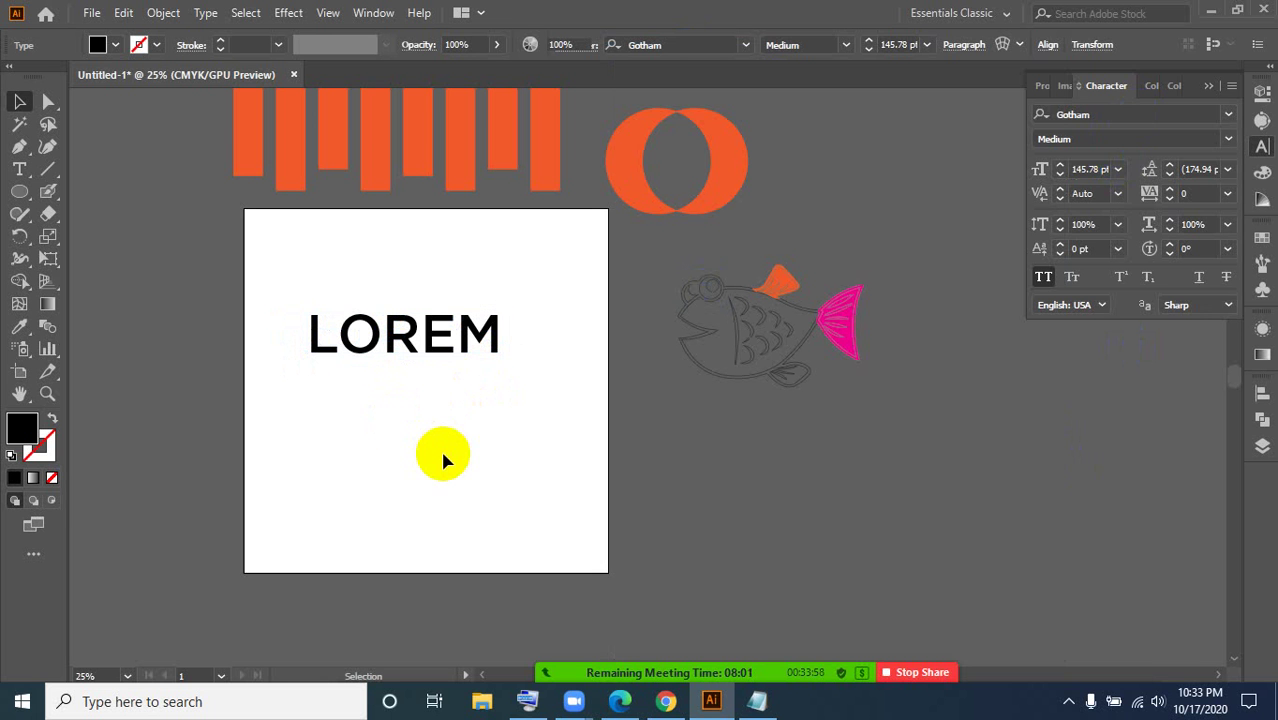
left_click(378, 366)
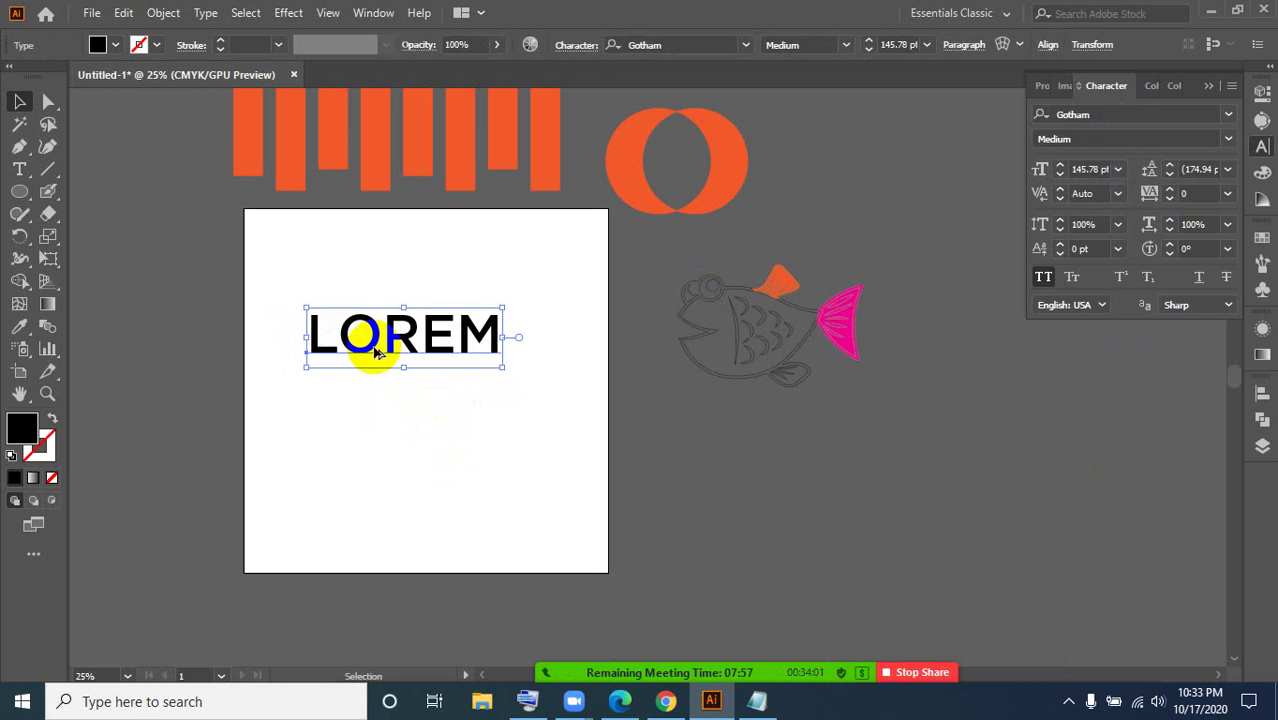
left_click_drag(366, 338, 805, 475)
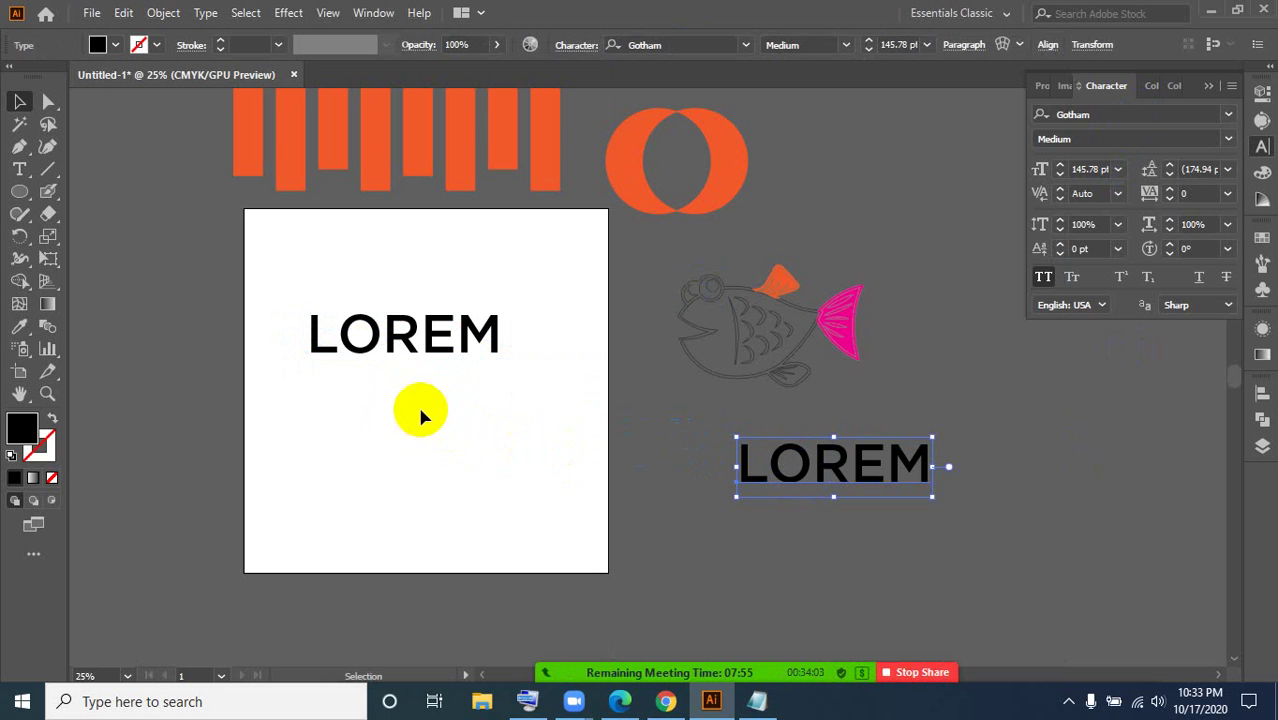
- Convert the LOREM text on the artboard to outlines, leaving the off-artboard copy as live text
left_click(400, 348)
key("ctrl+=")
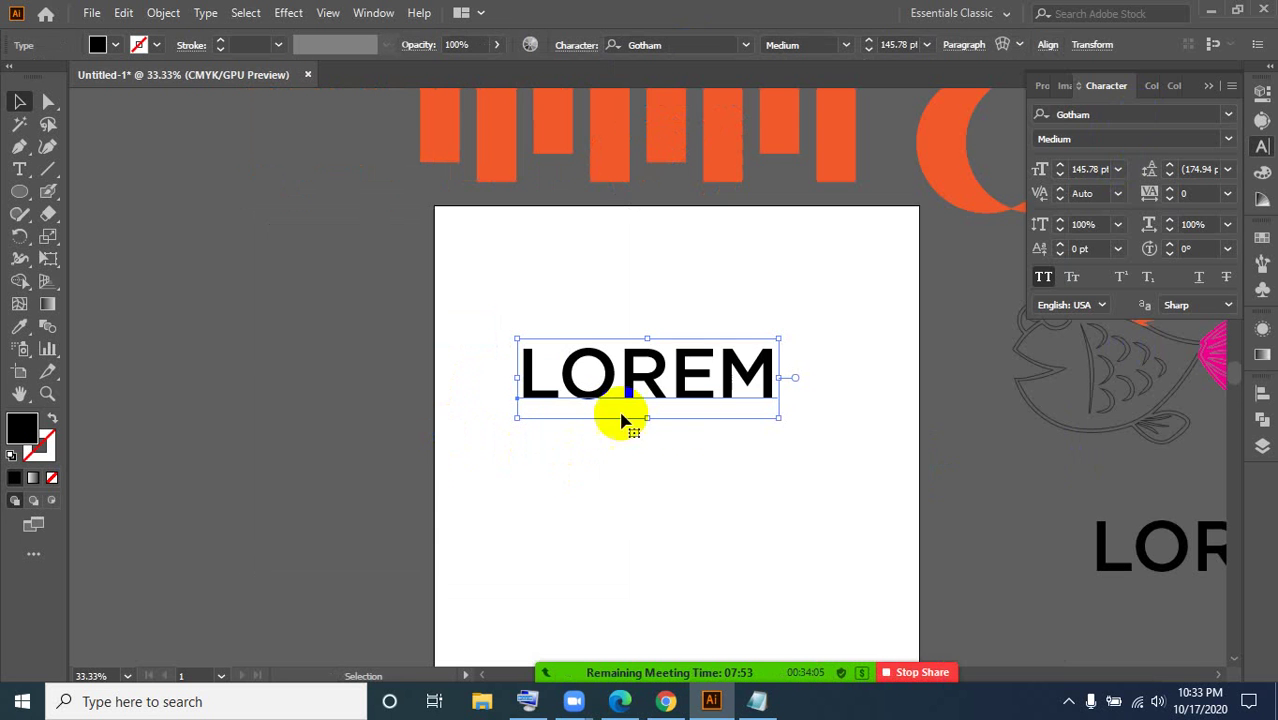
right_click(645, 383)
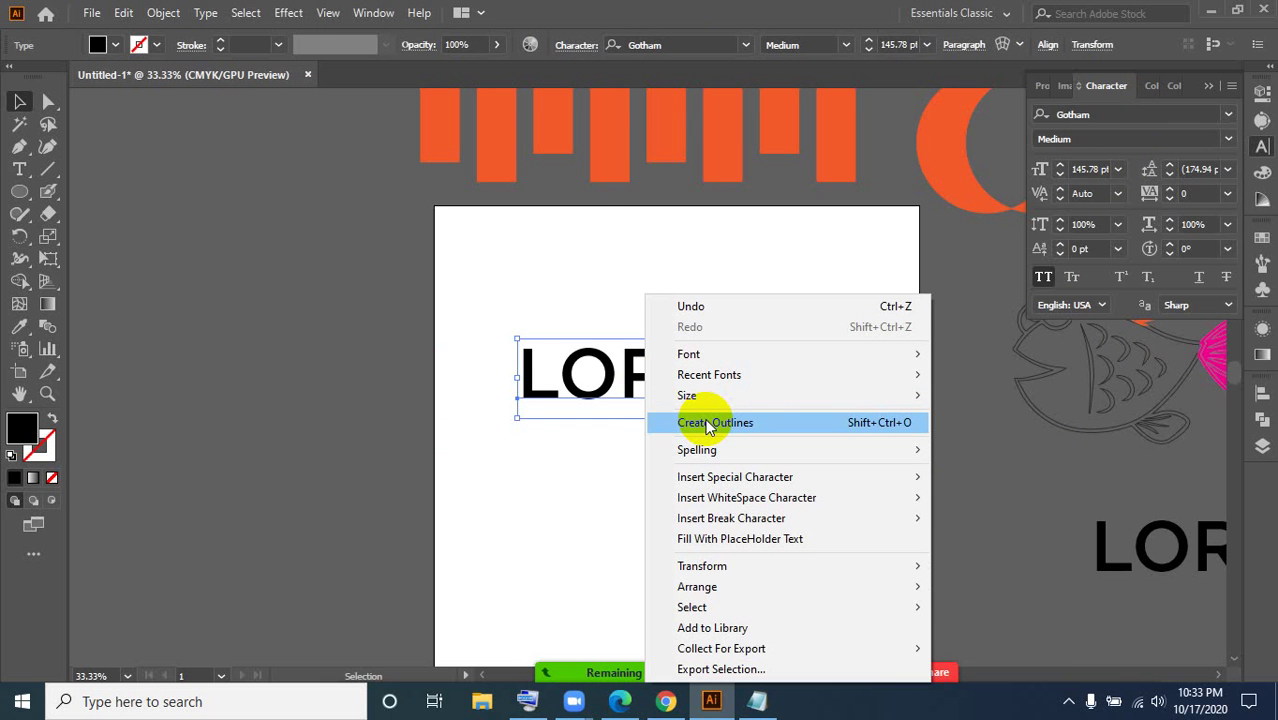
left_click(598, 495)
left_click(678, 395)
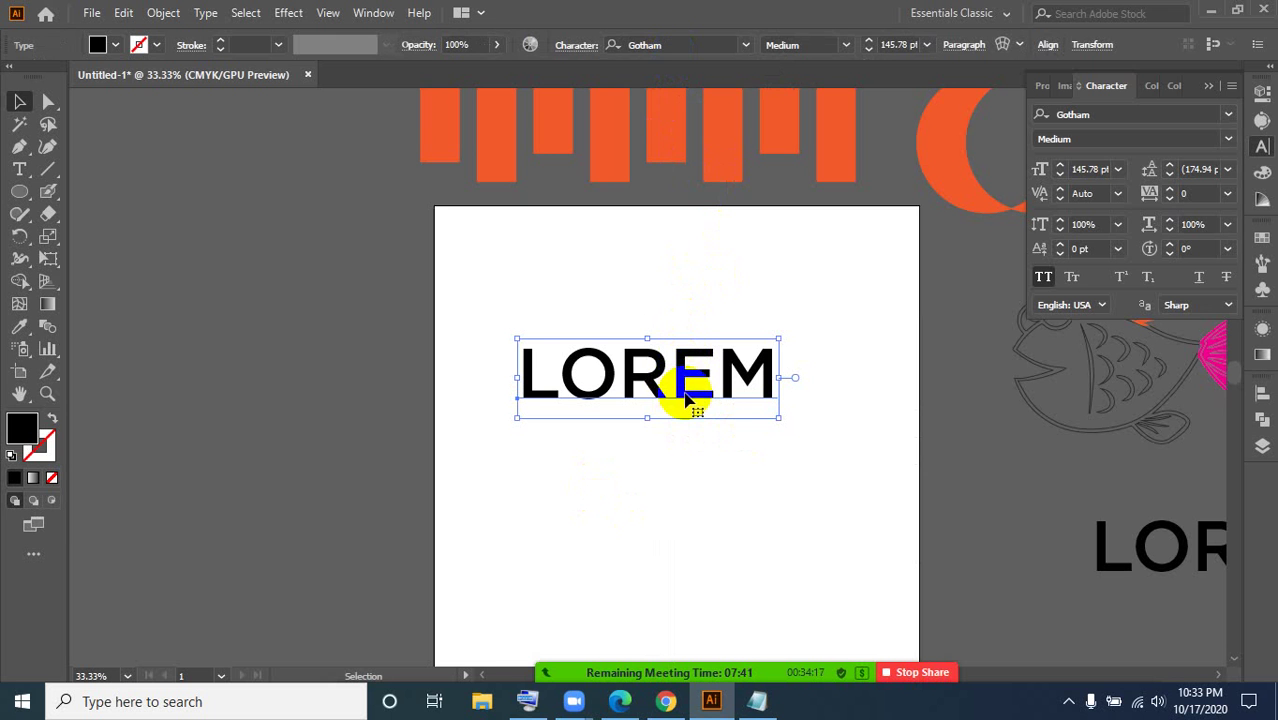
left_click(660, 45)
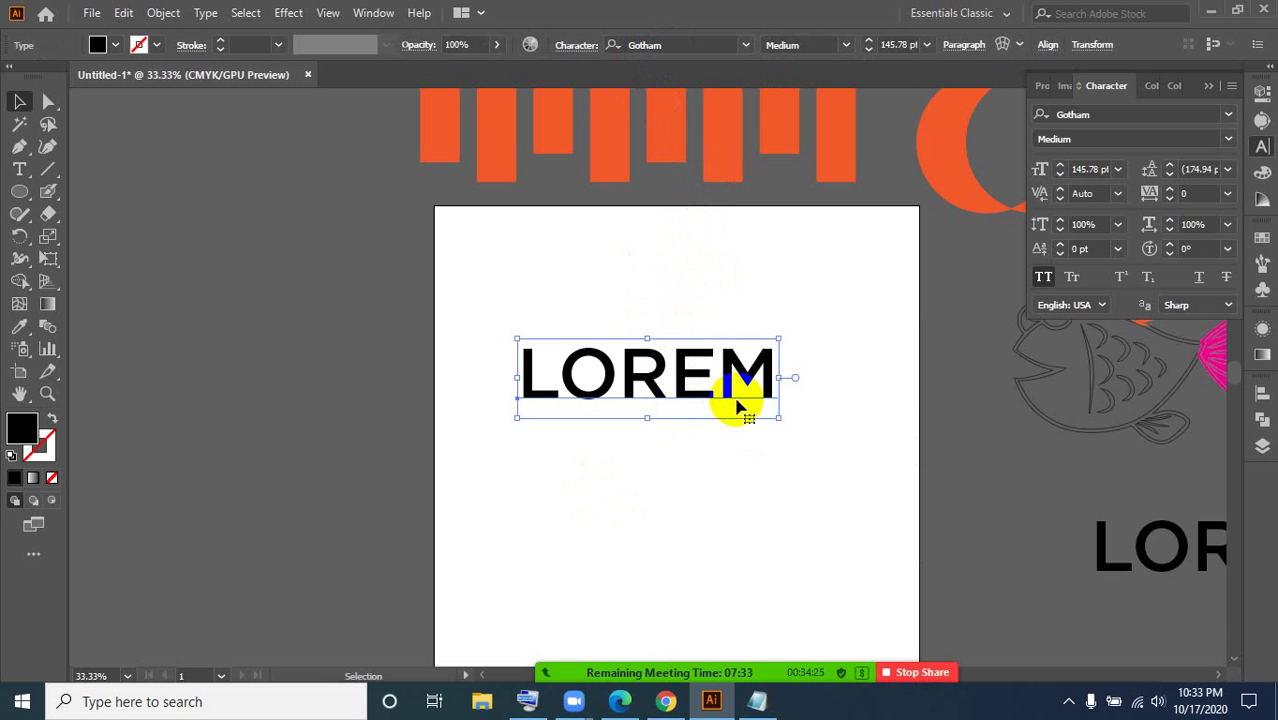
right_click(678, 380)
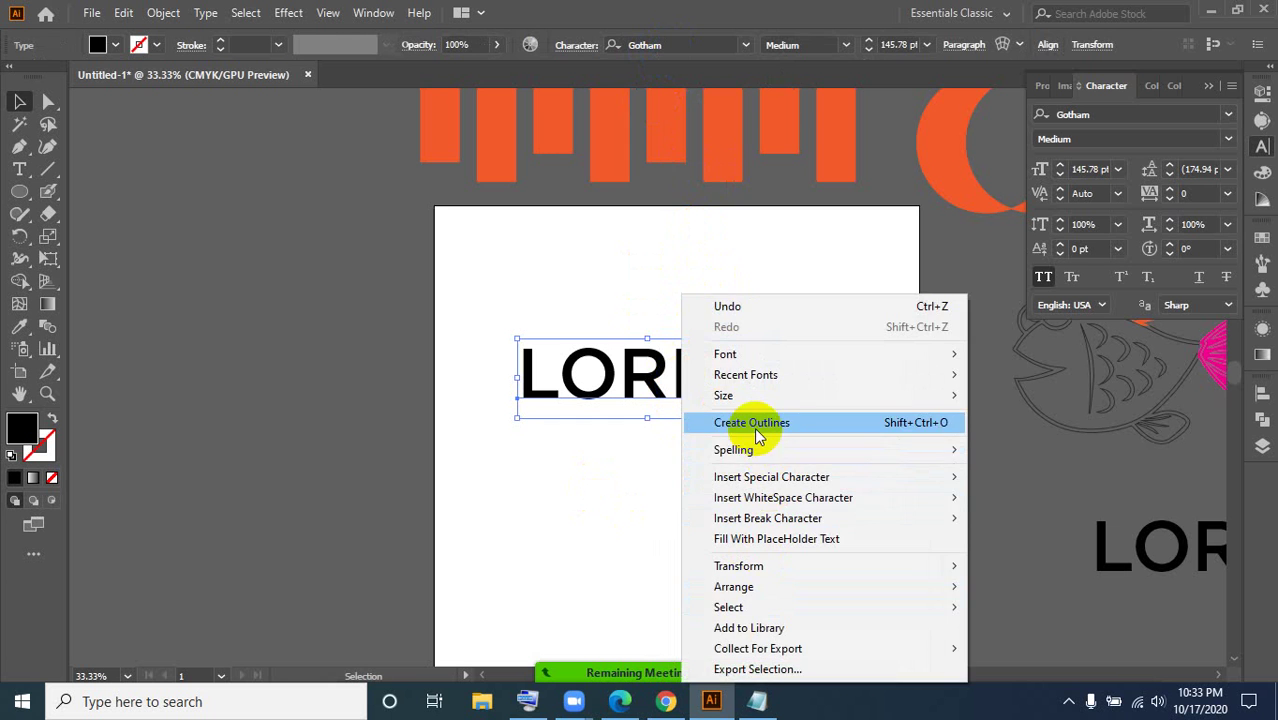
left_click(707, 422)
left_click(719, 537)
left_click(695, 397)
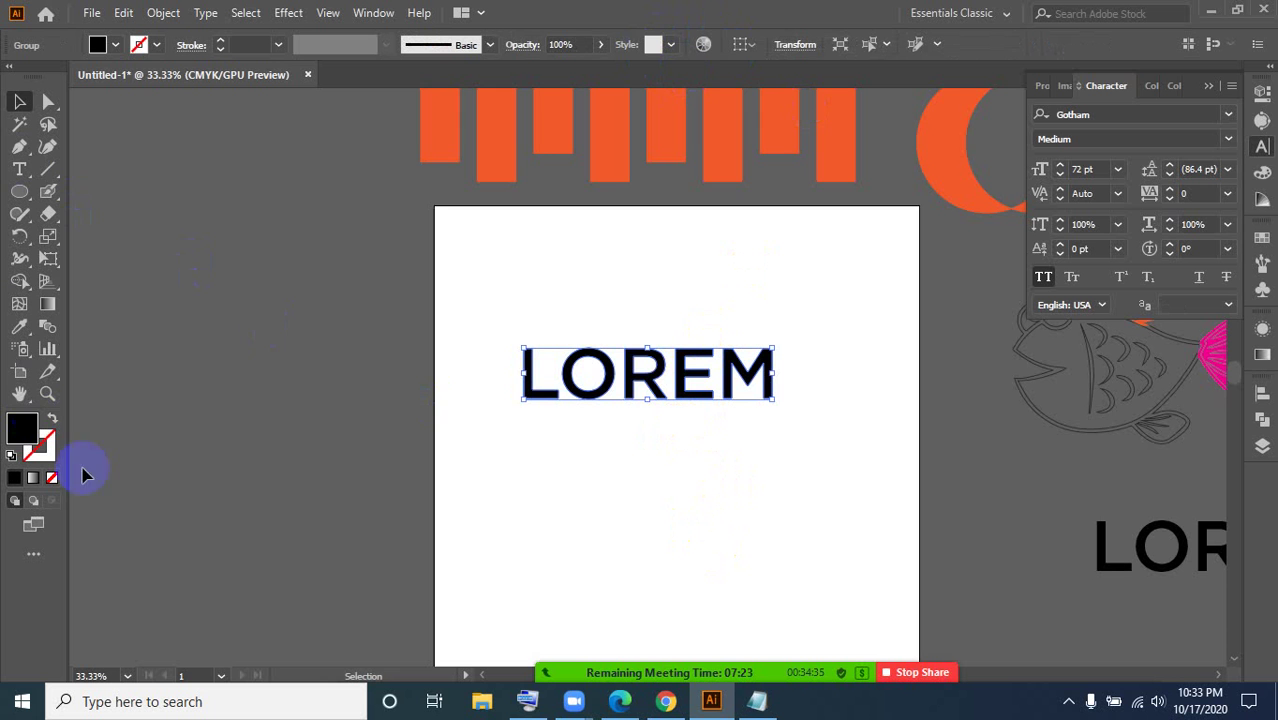
- Move the outlined LOREM slightly up and to the right on the artboard and deselect it
left_click_drag(713, 471, 505, 402)
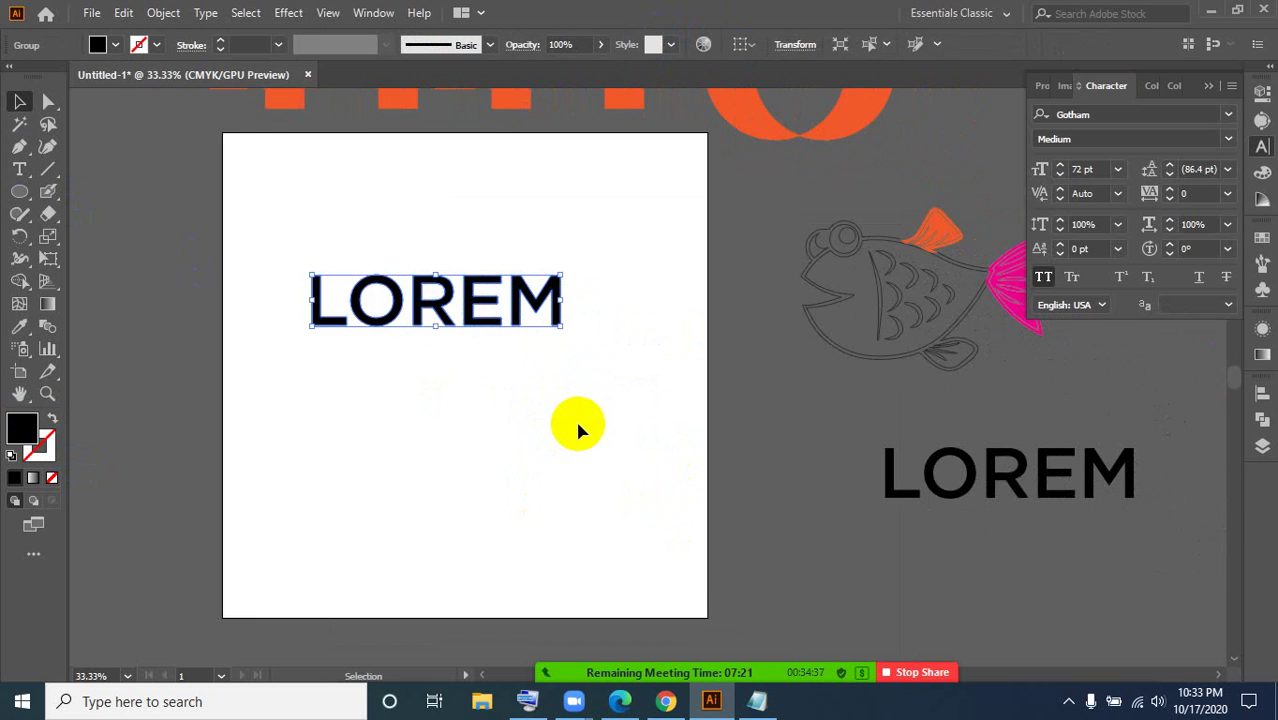
left_click_drag(468, 318, 480, 297)
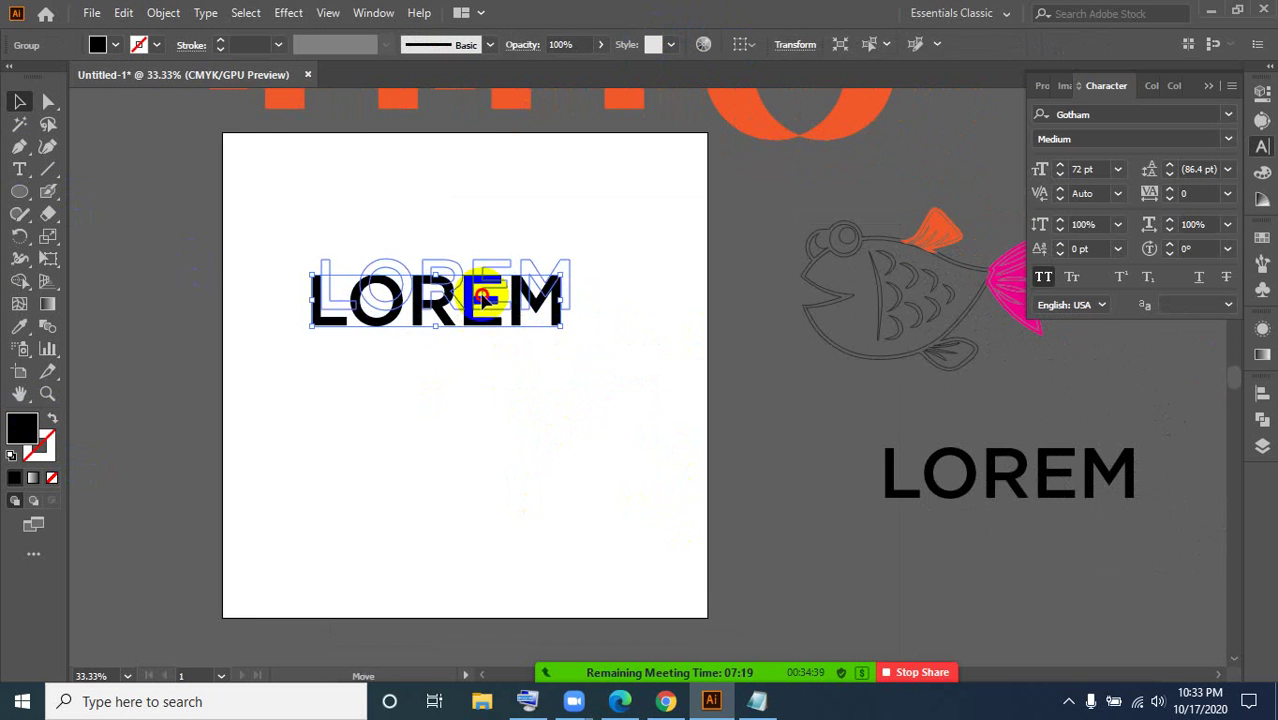
left_click(500, 424)
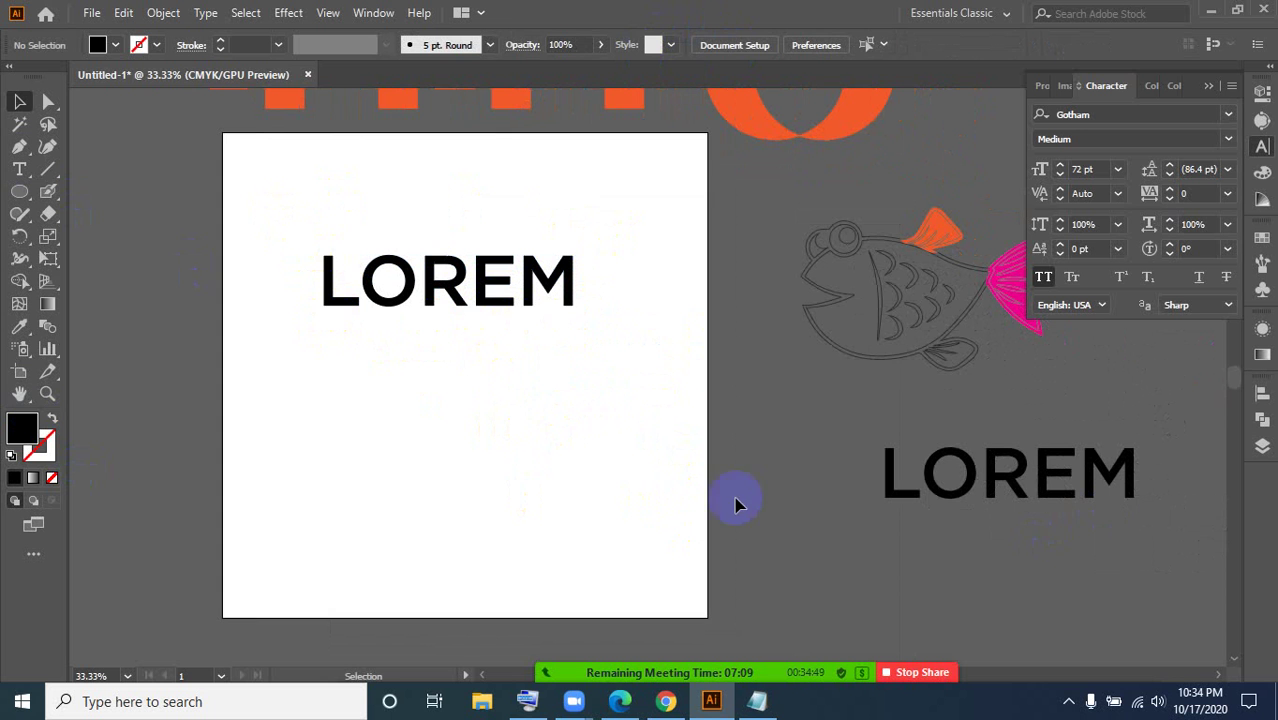
- Add a line of placeholder text reading "LOREM IPSUM" on the artboard below the outlined LOREM
left_click(19, 169)
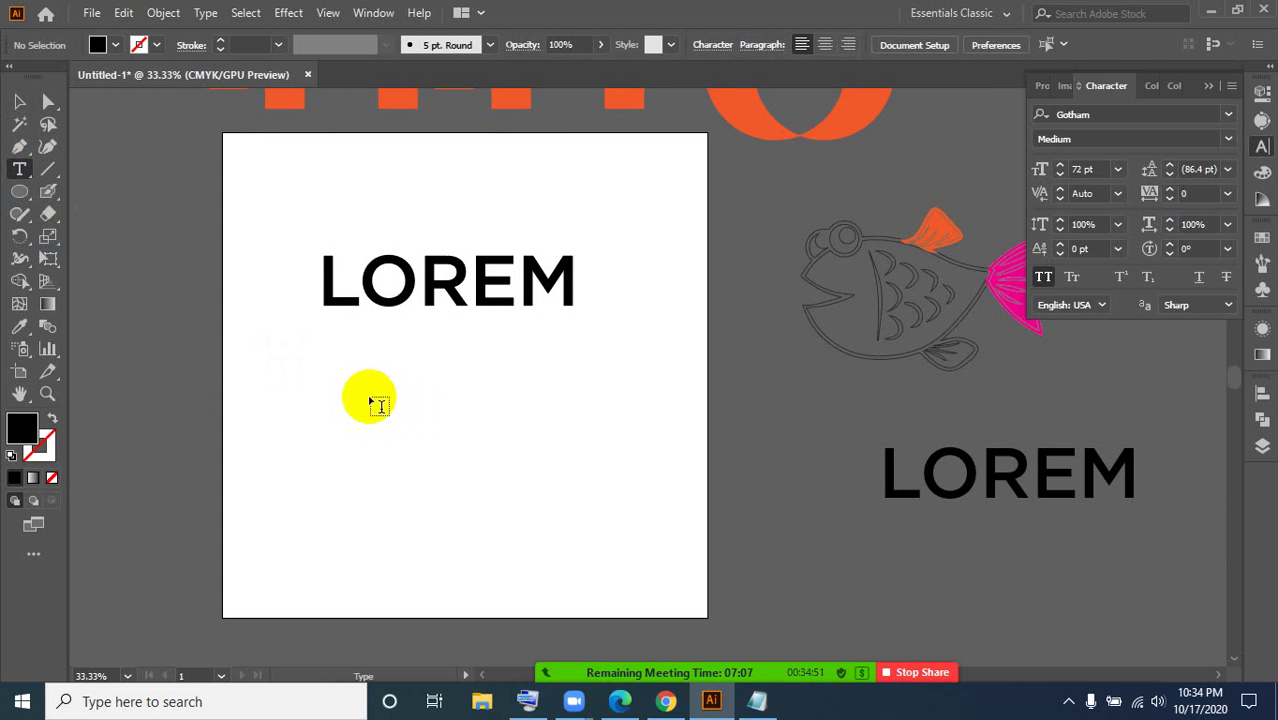
left_click(371, 398)
left_click(19, 101)
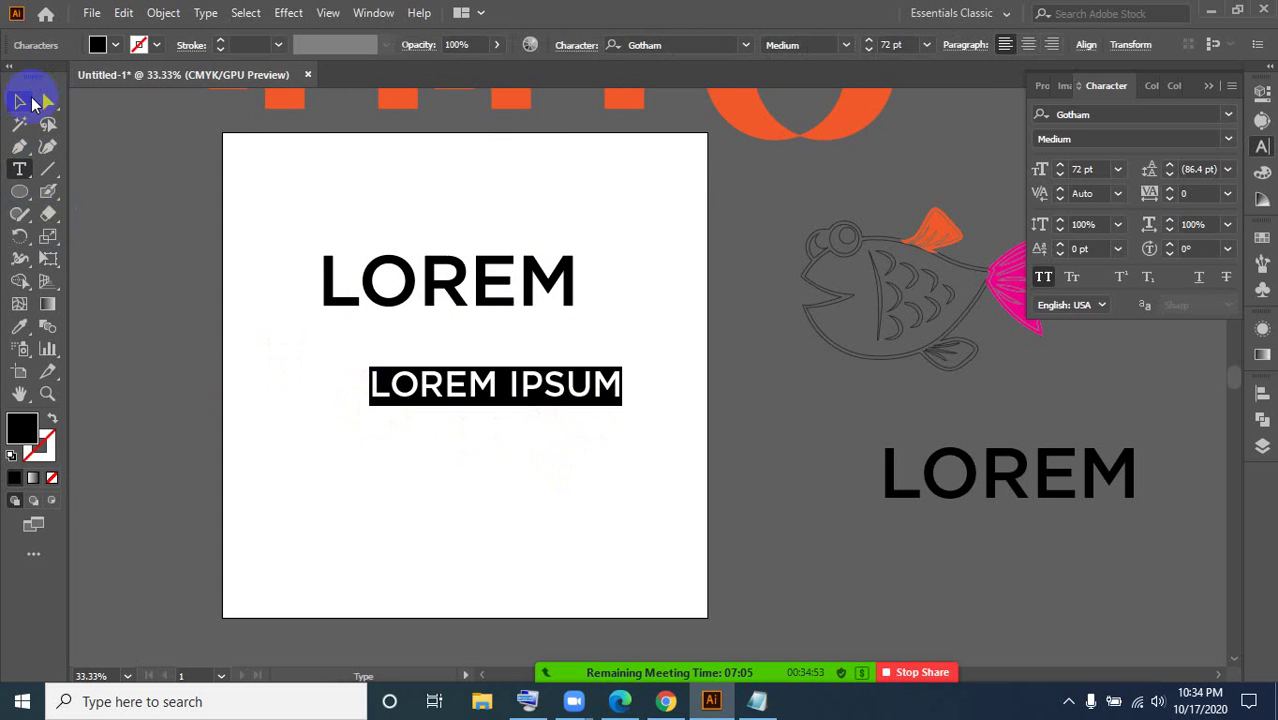
left_click(453, 485)
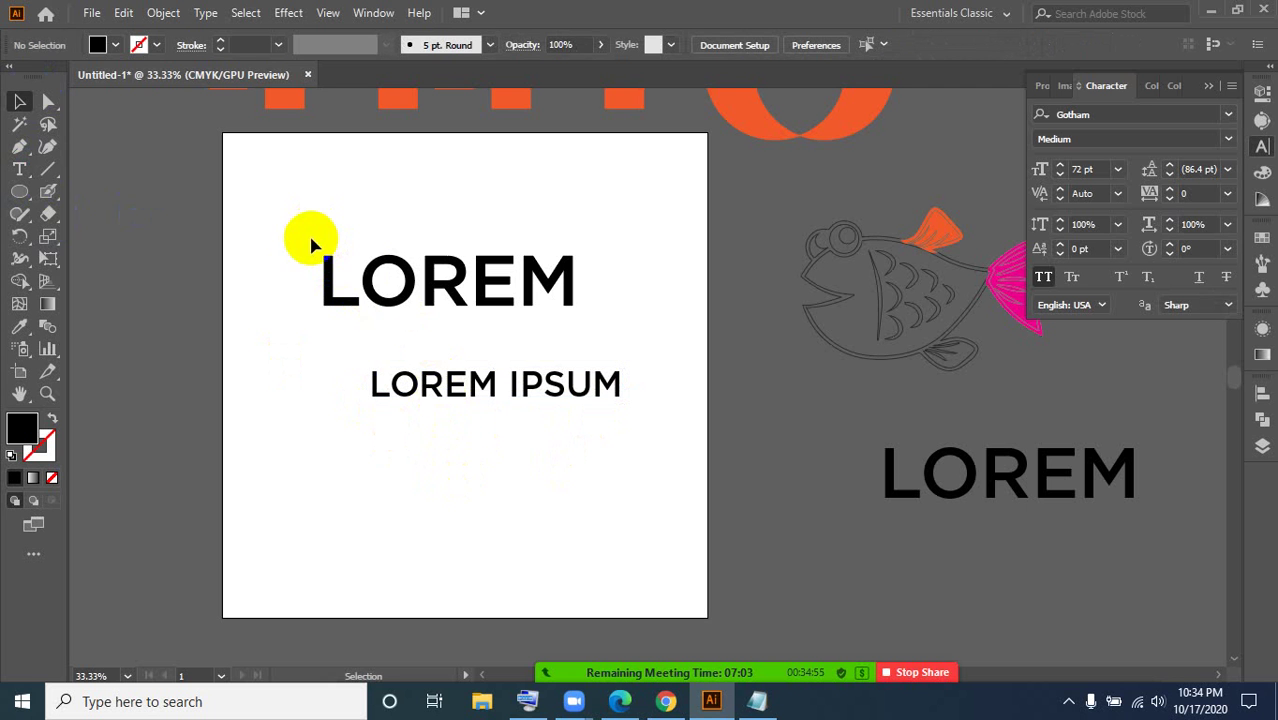
- Set the LOREM IPSUM text to 36 pt and place it close beneath the left part of LOREM
left_click(432, 393)
left_click(1118, 170)
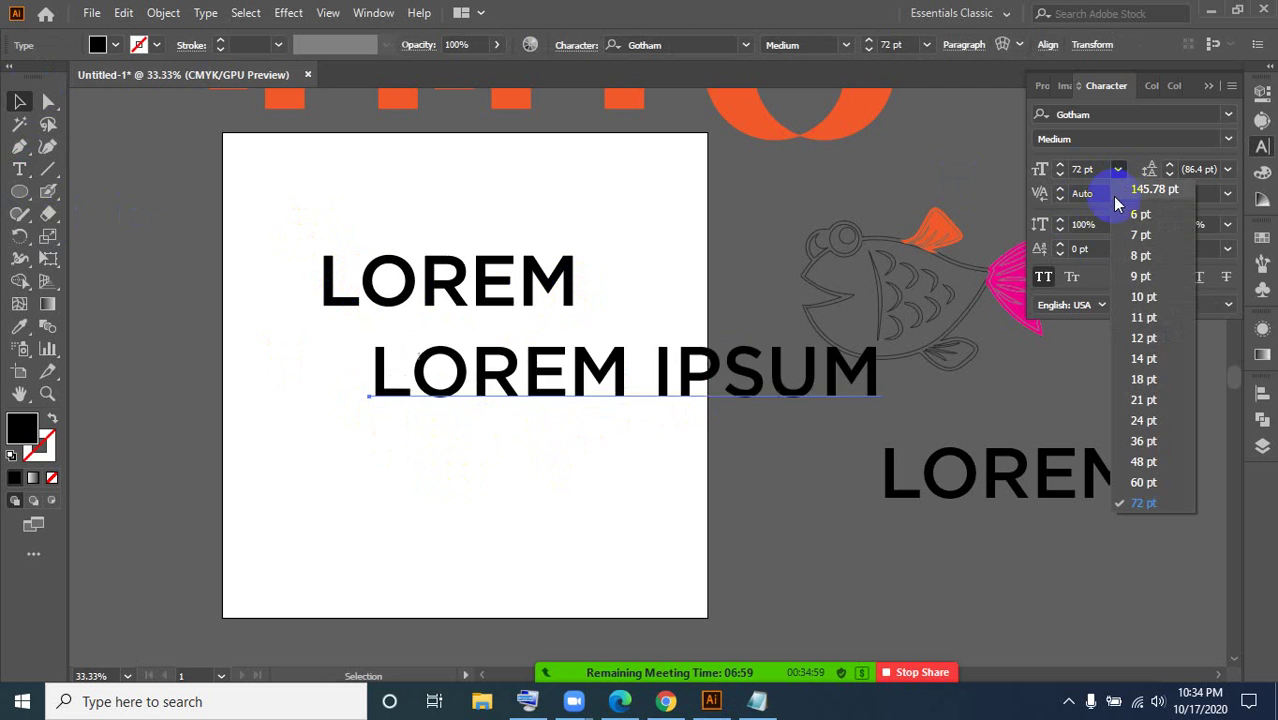
left_click(1143, 441)
left_click_drag(428, 402, 378, 338)
key("ctrl+plus")
key("ctrl+plus")
key("ctrl+plus")
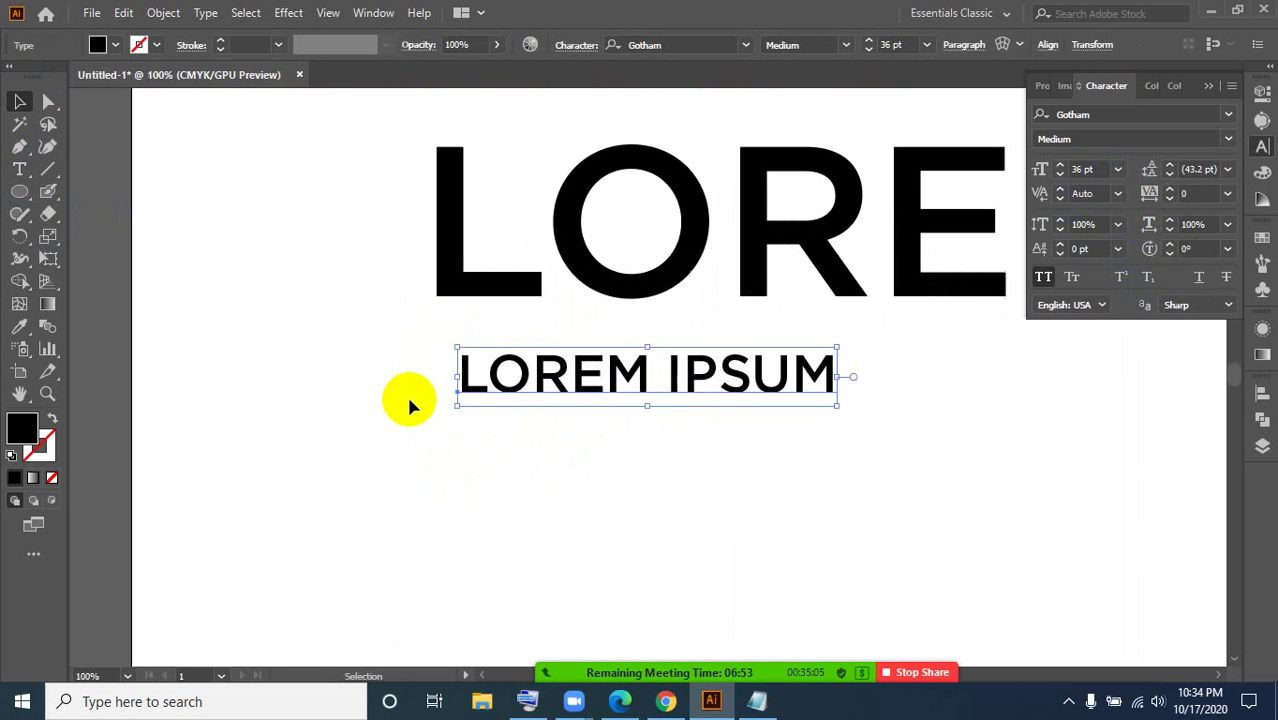
left_click_drag(892, 438, 747, 467)
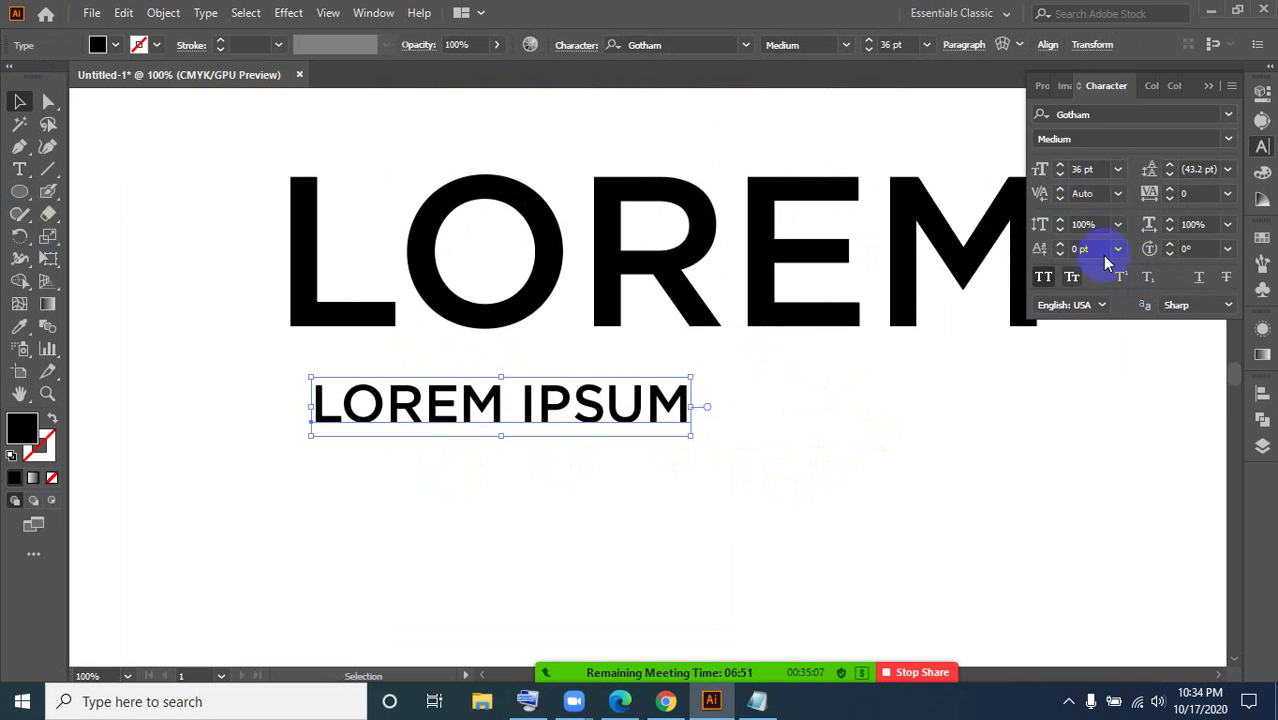
left_click(1199, 95)
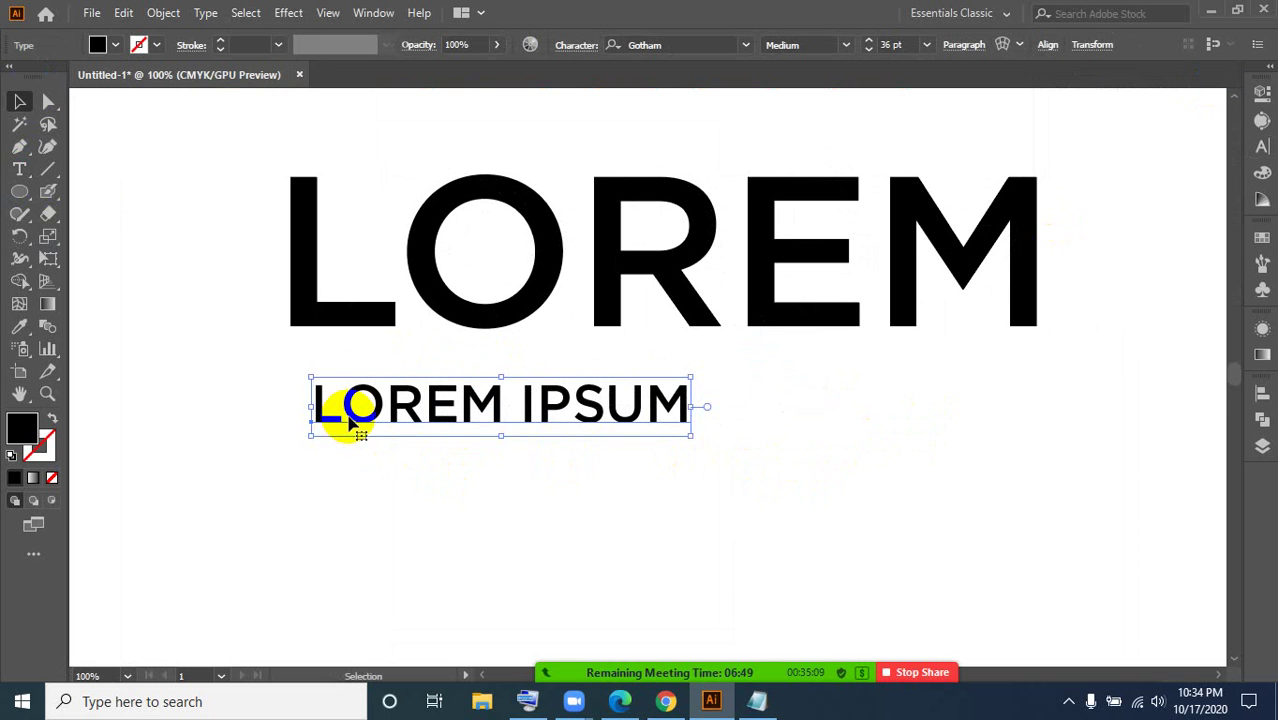
left_click_drag(349, 420, 335, 388)
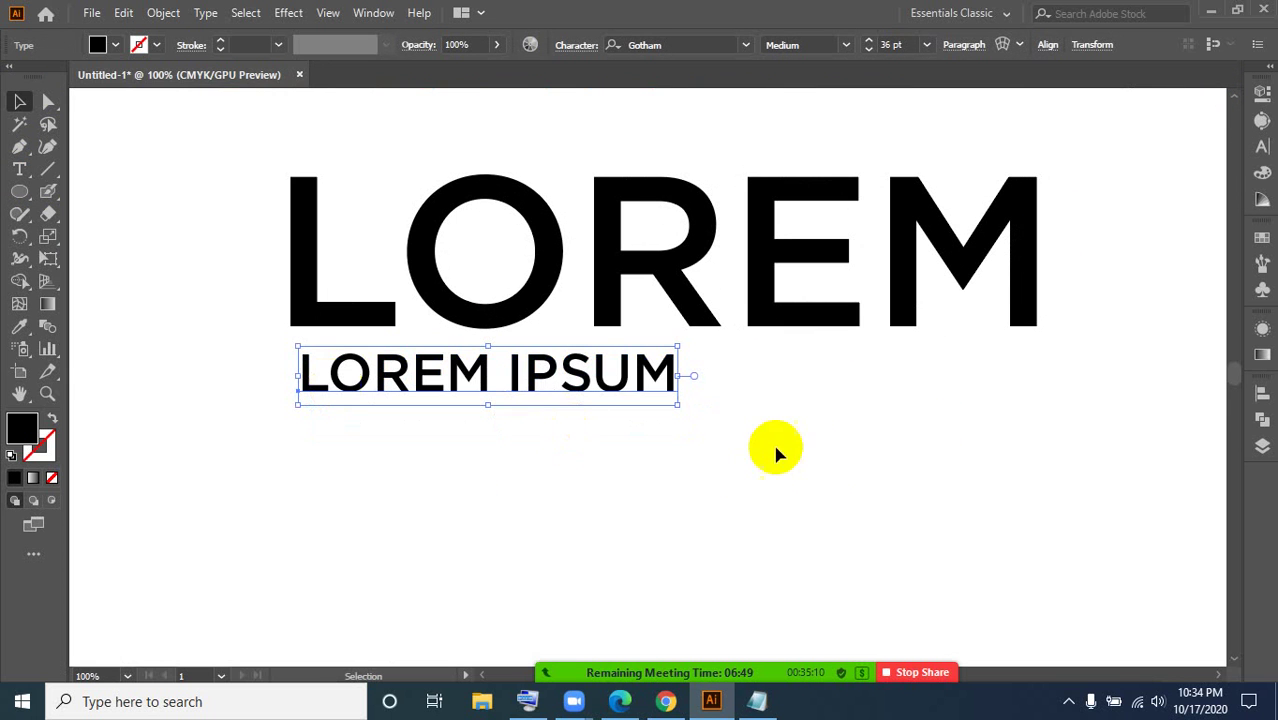
- Try tracking values of 200 and 1000 on the LOREM IPSUM line
left_click(1262, 147)
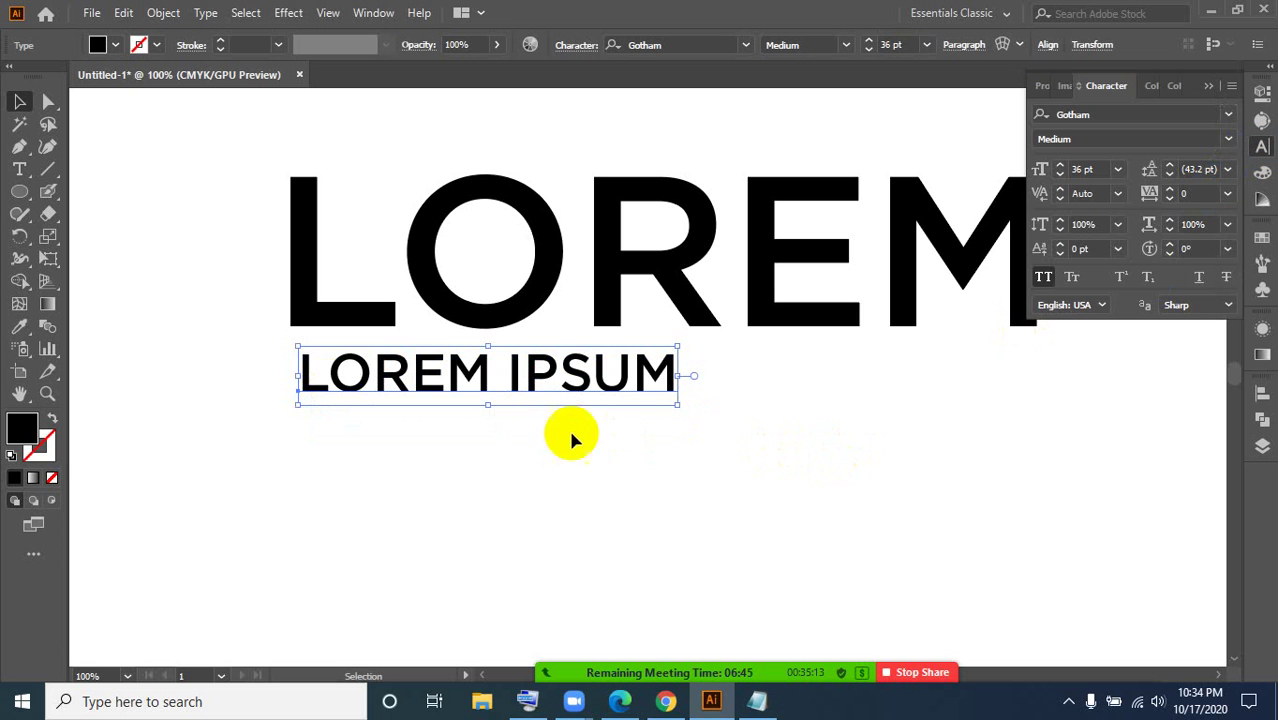
left_click_drag(886, 399, 759, 414)
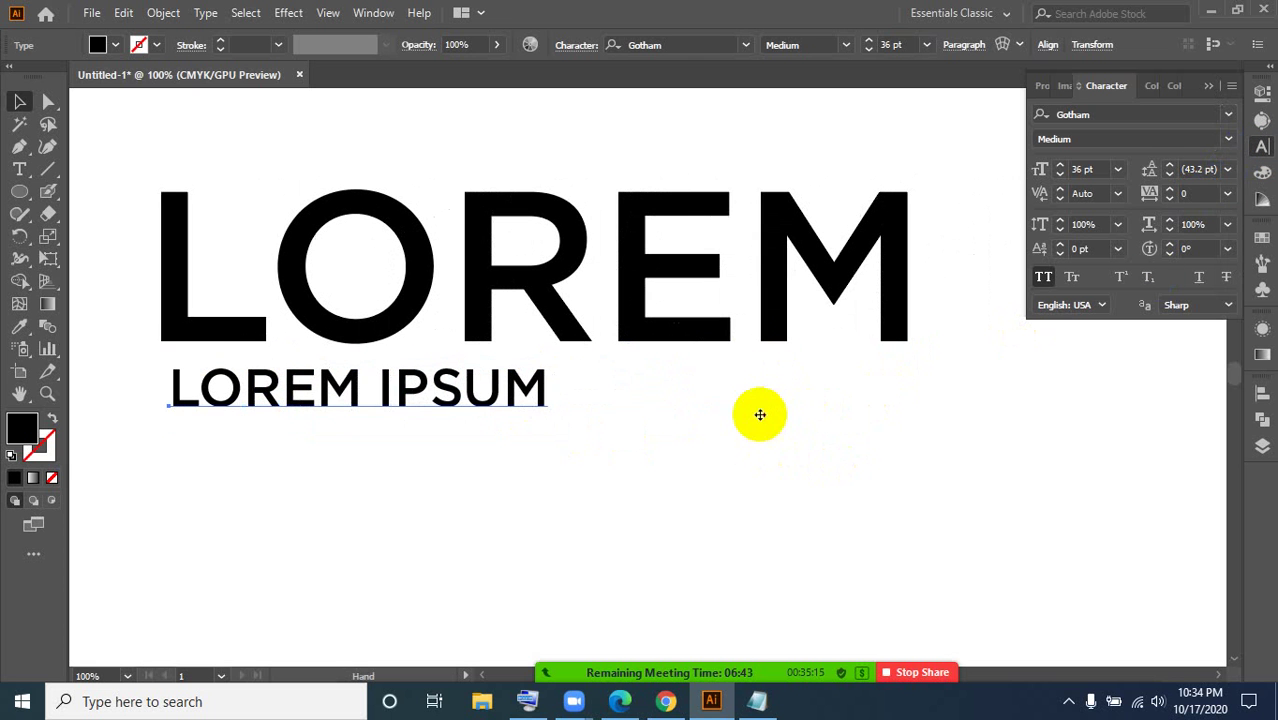
left_click(1228, 196)
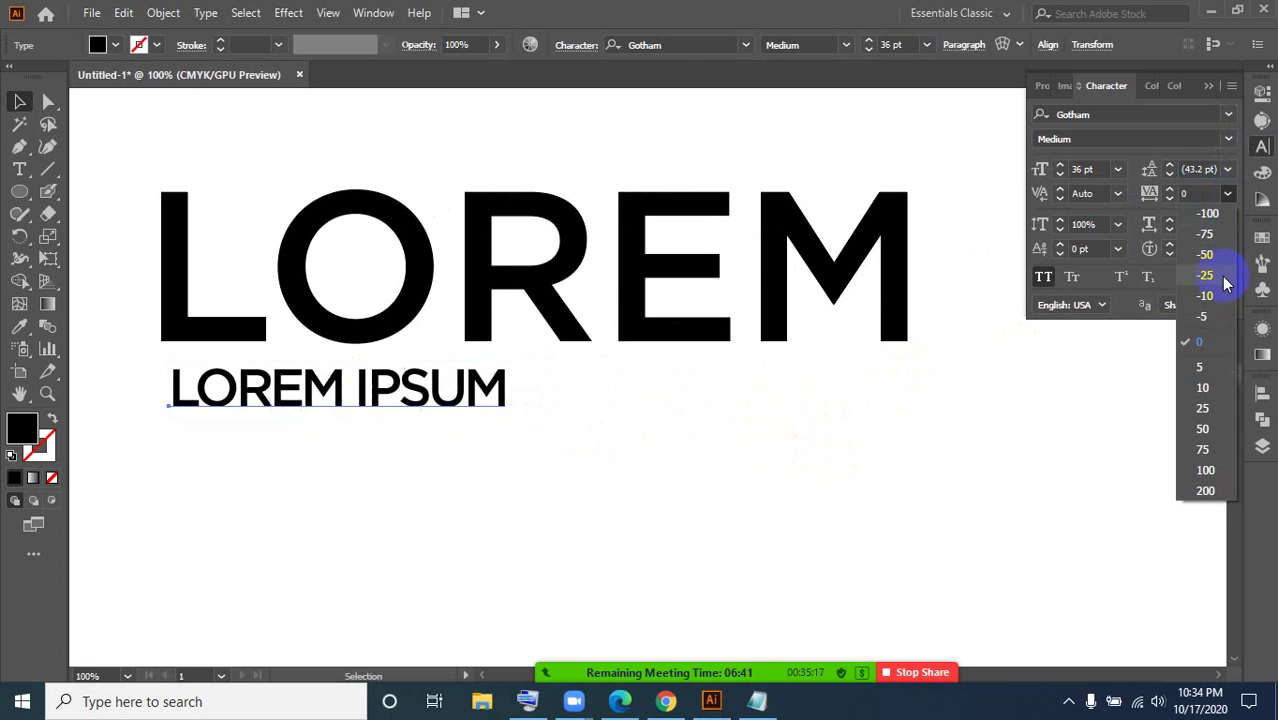
left_click(1210, 493)
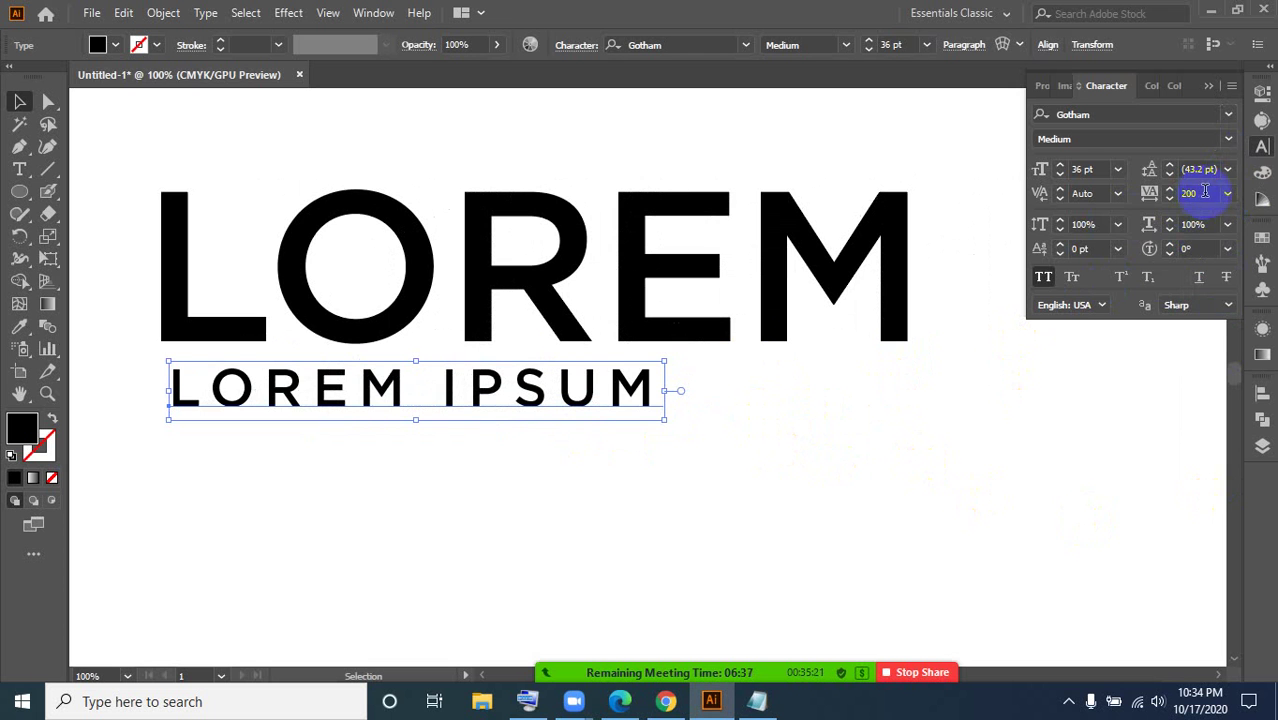
left_click_drag(1206, 194, 1174, 194)
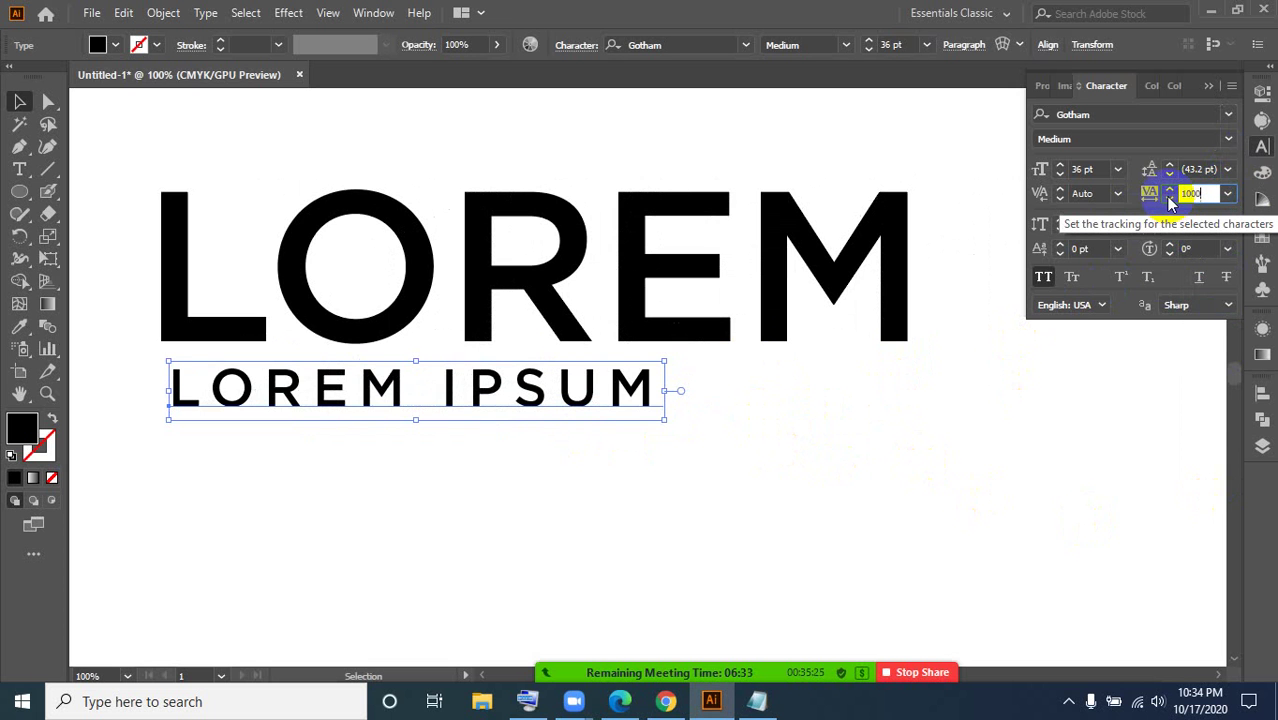
type("1000")
key("Return")
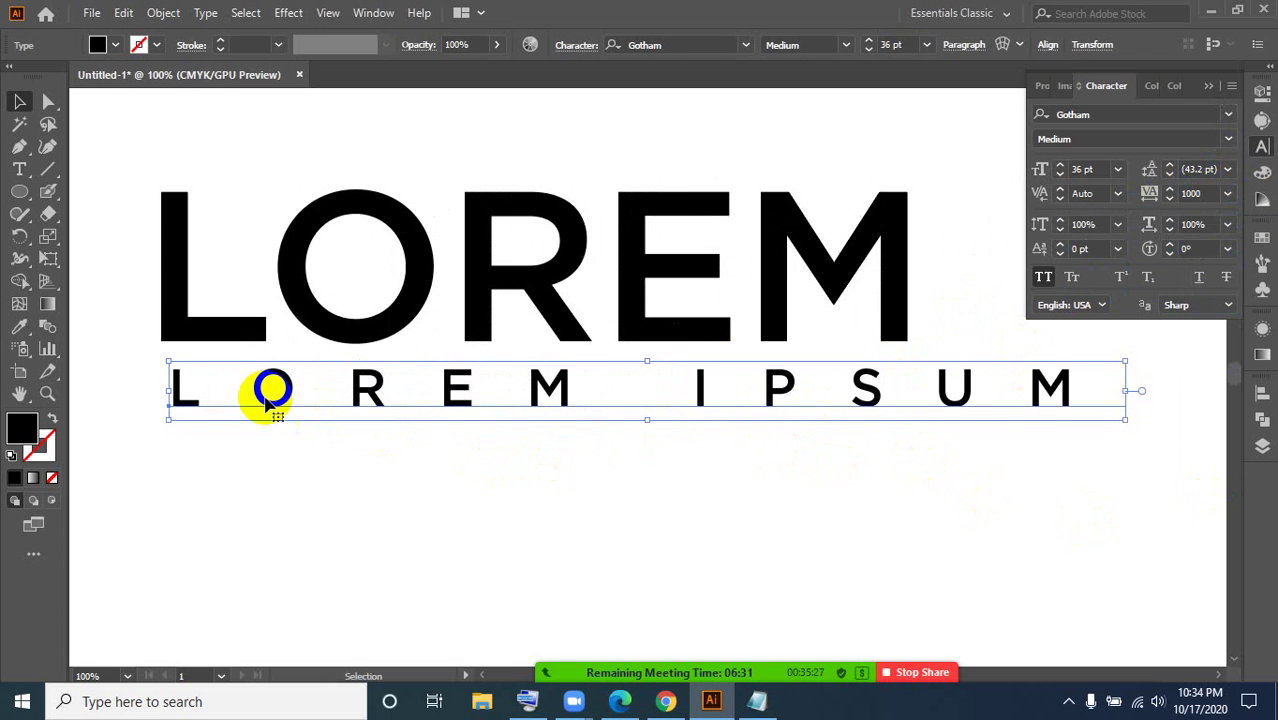
- Align the left edge of LOREM IPSUM with the large LOREM and set its tracking to 700
left_click_drag(265, 398, 254, 392)
left_click_drag(1211, 194, 1153, 194)
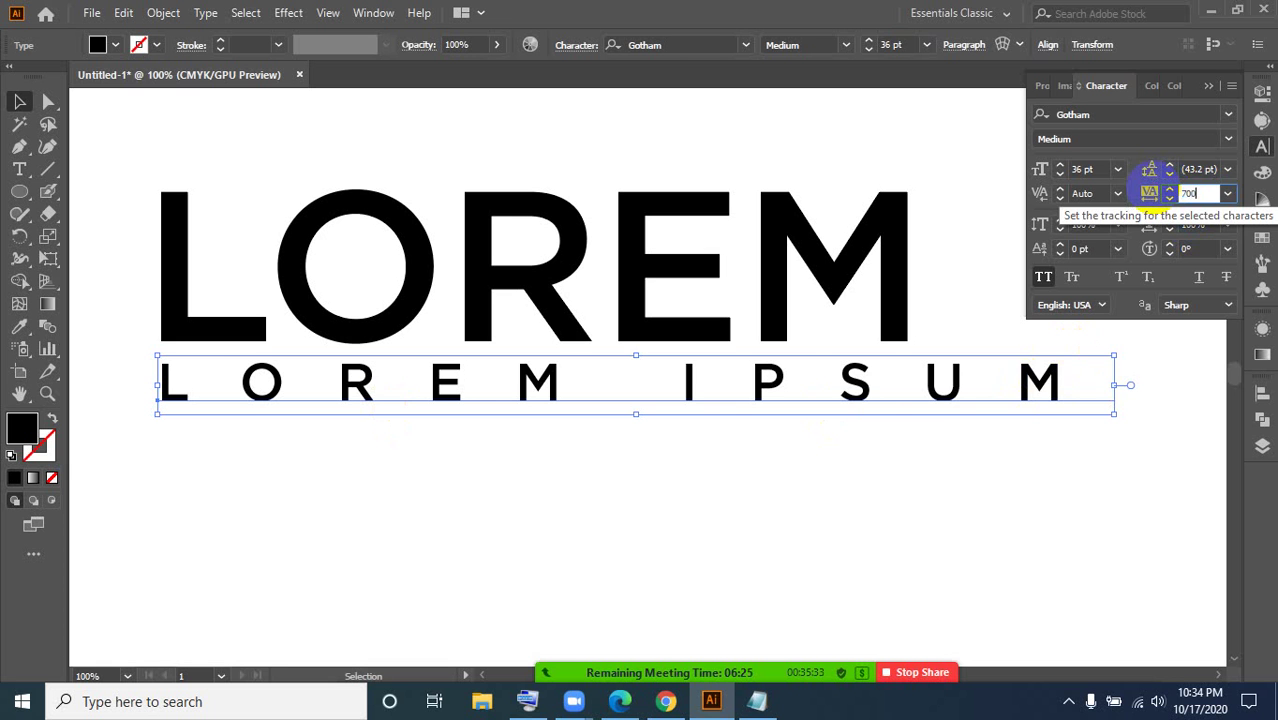
type("700")
key("Return")
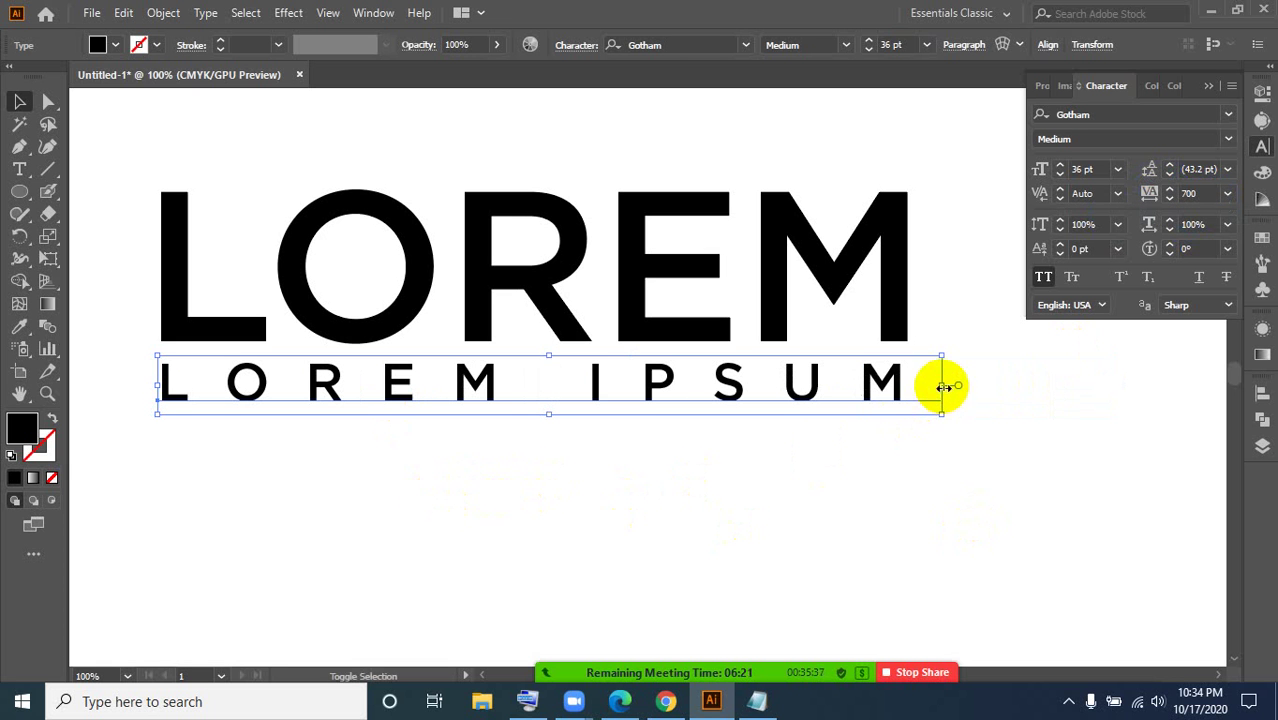
- Scale LOREM IPSUM down to 34.6 pt to fit the width of LOREM, and place a copy of it farther below
left_click_drag(942, 386, 911, 385)
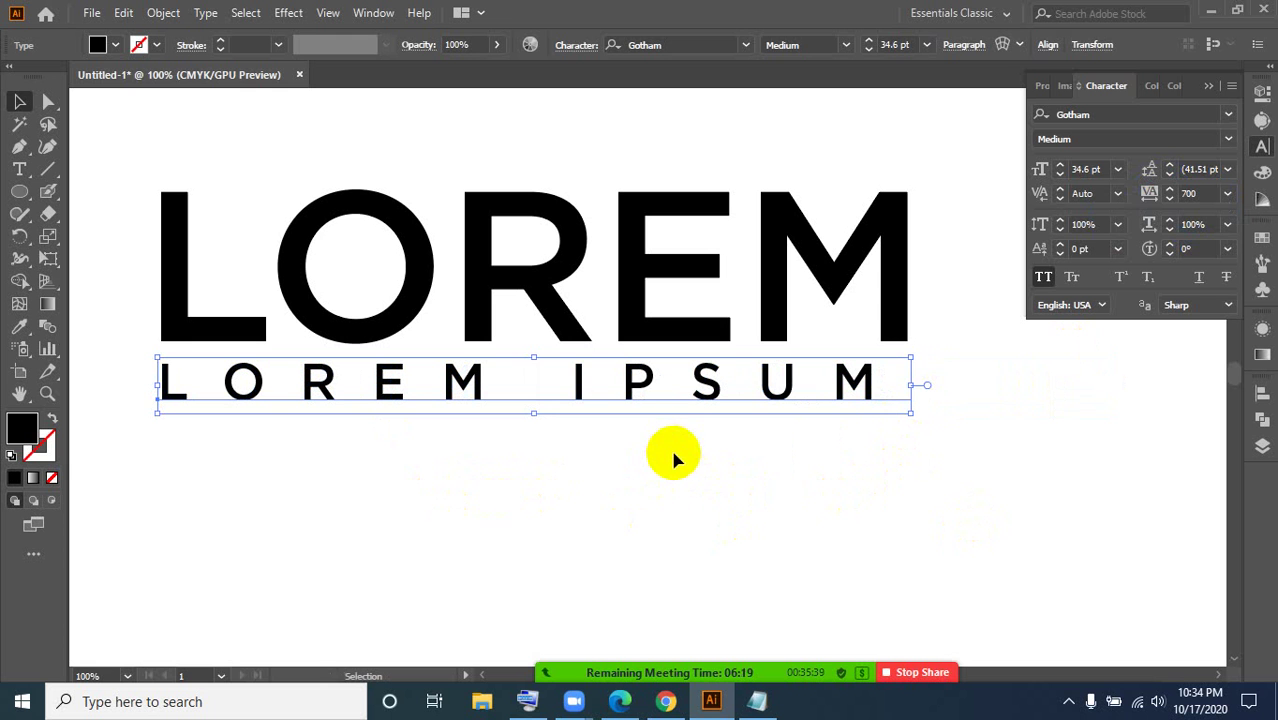
left_click(697, 427)
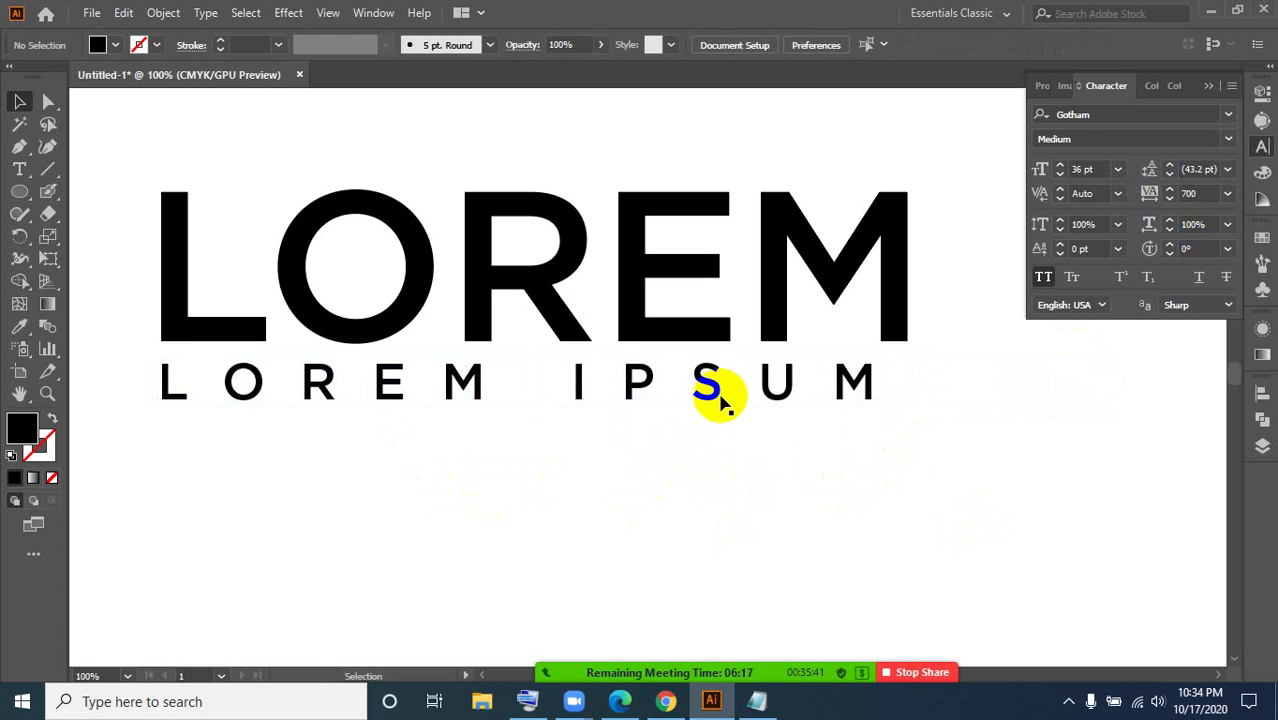
left_click(718, 396)
left_click_drag(718, 397, 757, 575)
left_click(694, 495)
- Convert the upper LOREM IPSUM line to outlines, leaving the lower copy as live text
left_click(641, 385)
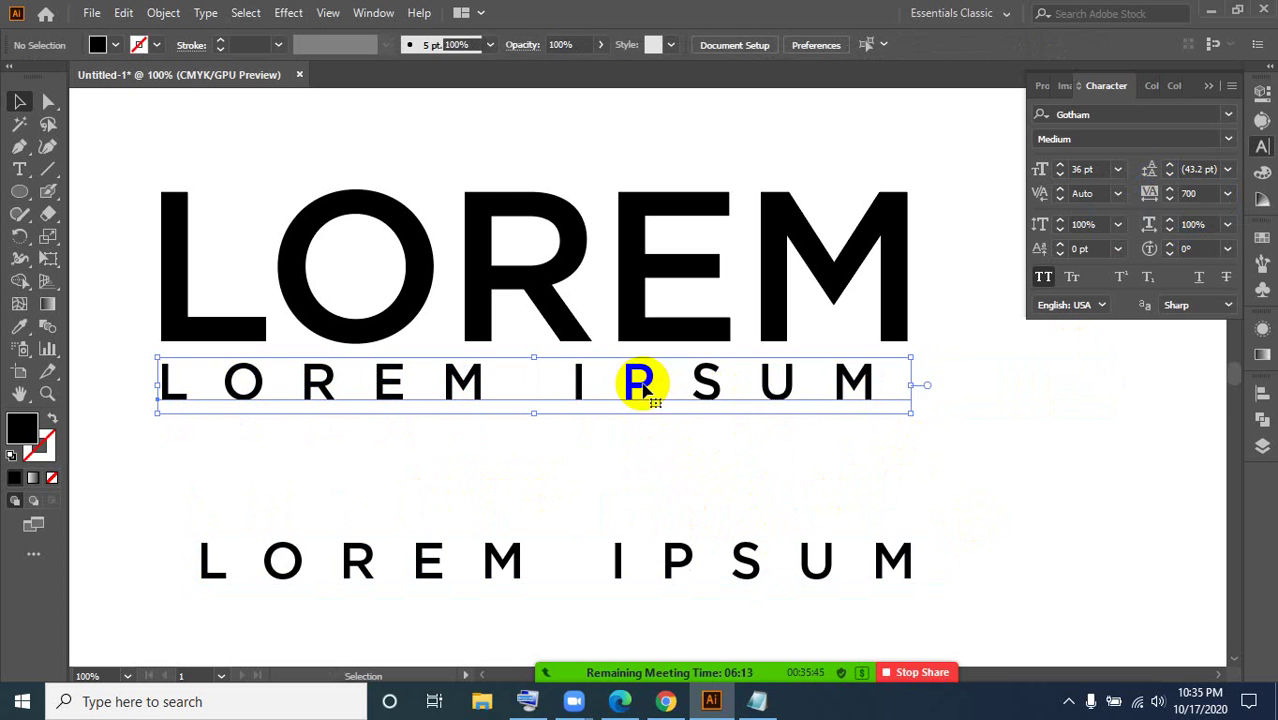
right_click(763, 542)
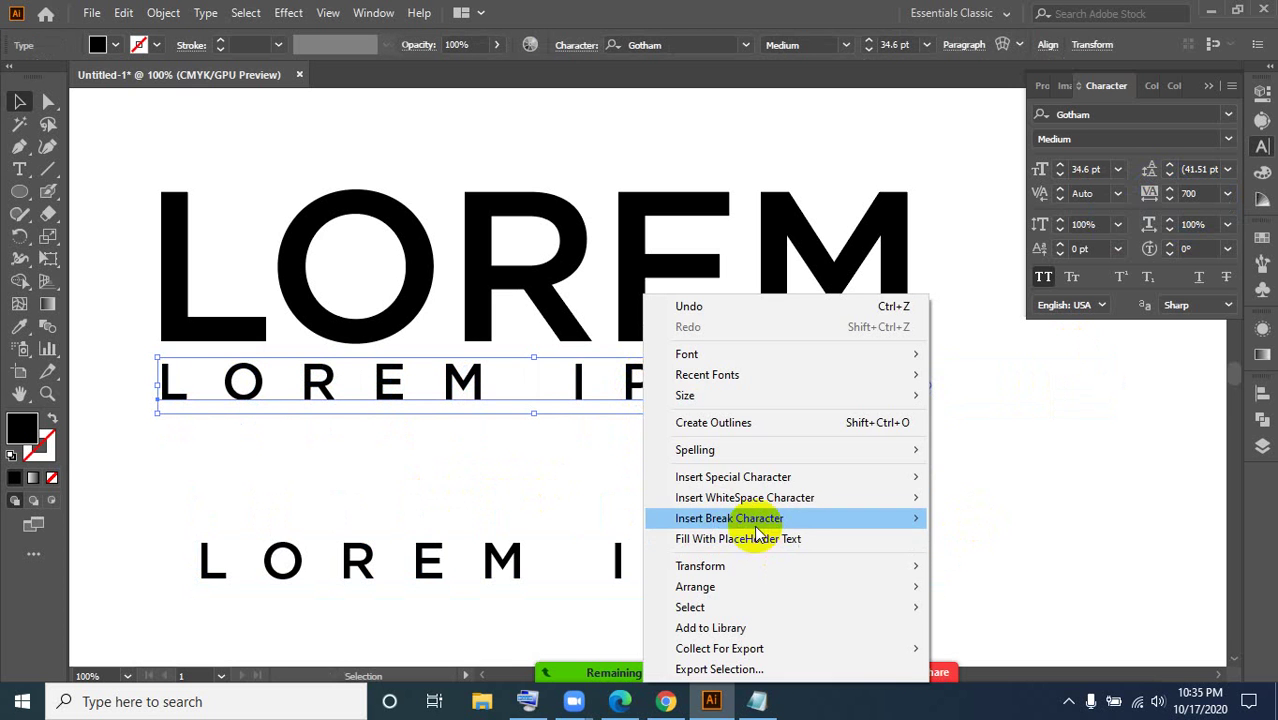
left_click(708, 425)
left_click(420, 460)
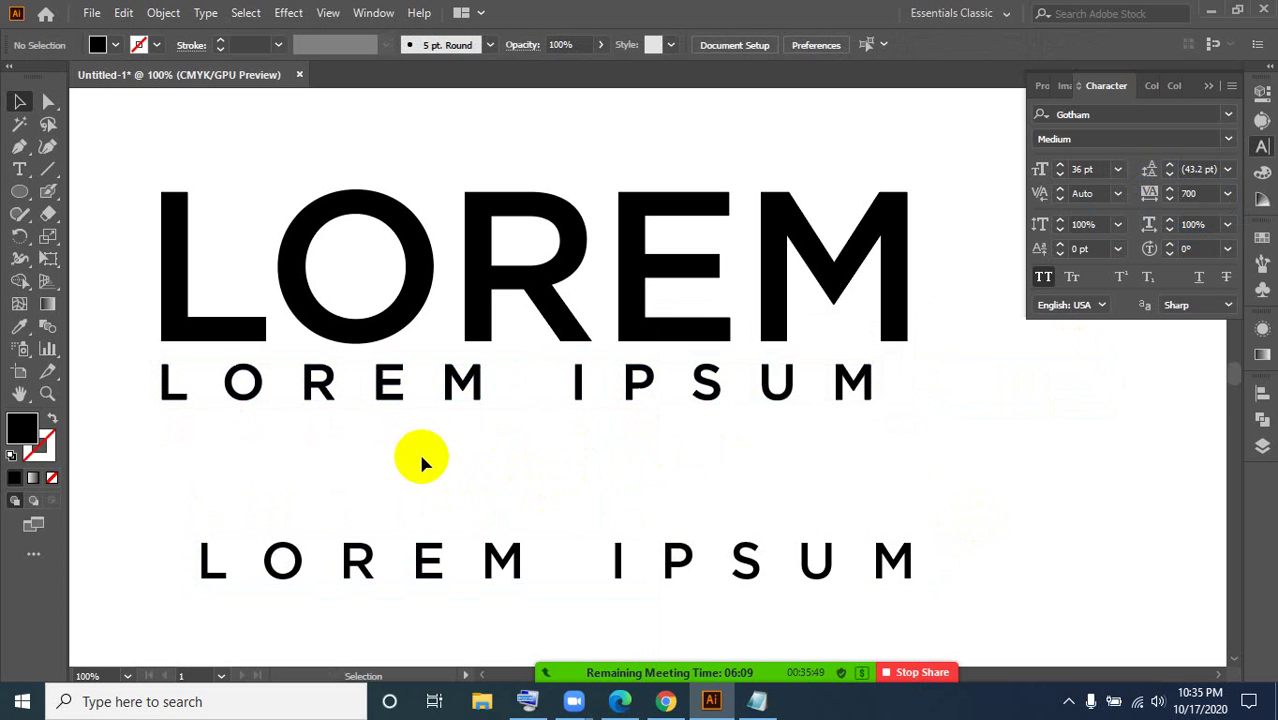
- Ungroup the outlined letters of the upper LOREM IPSUM line
left_click(480, 400)
right_click(487, 418)
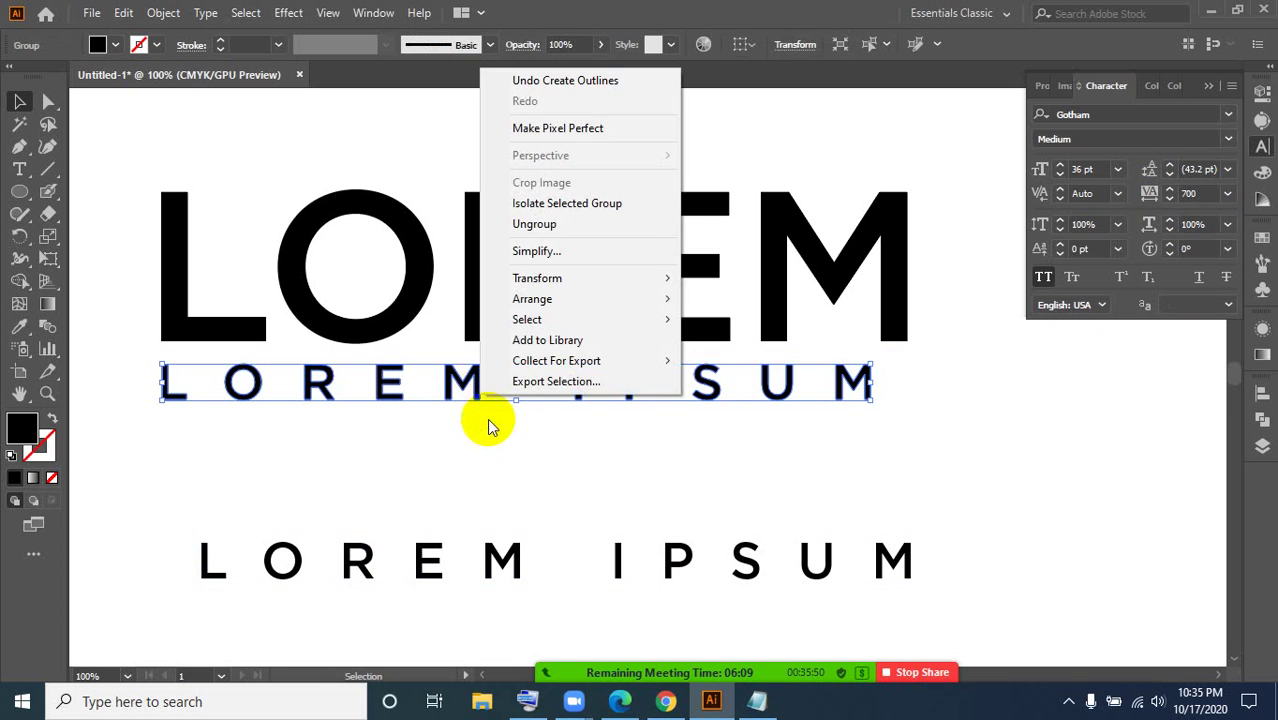
left_click(540, 230)
left_click(424, 441)
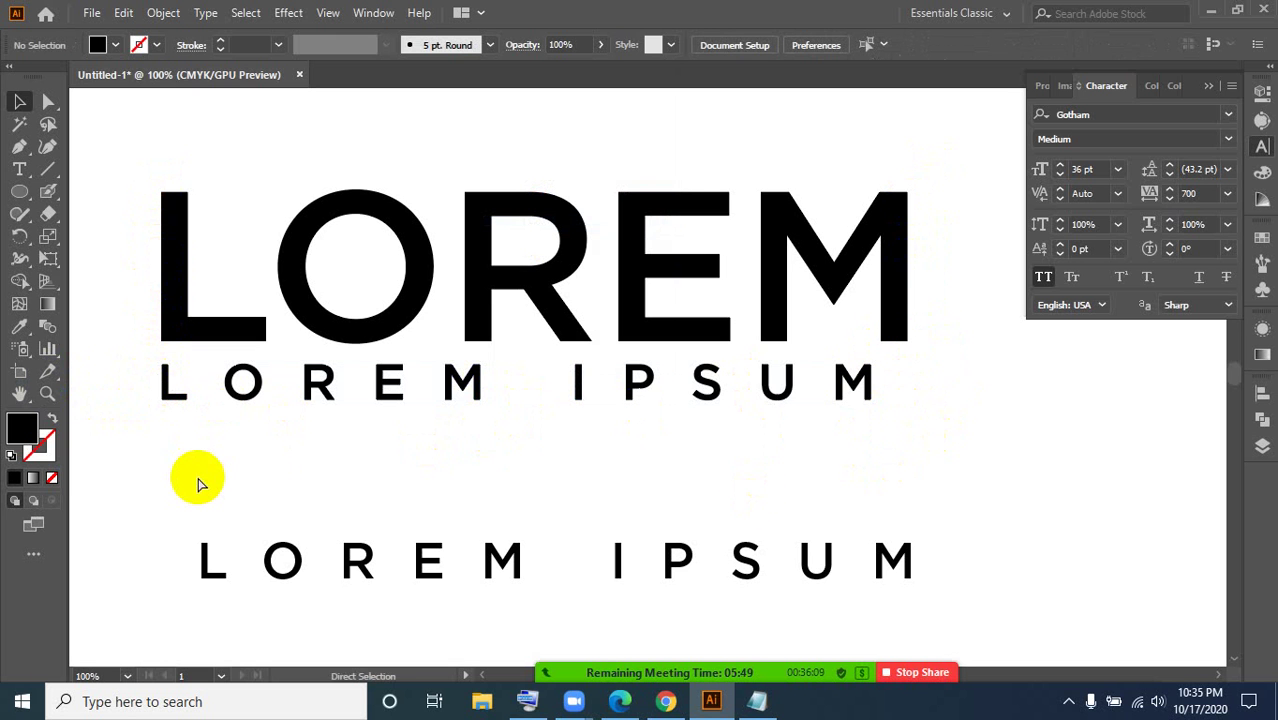
key("ctrl+r")
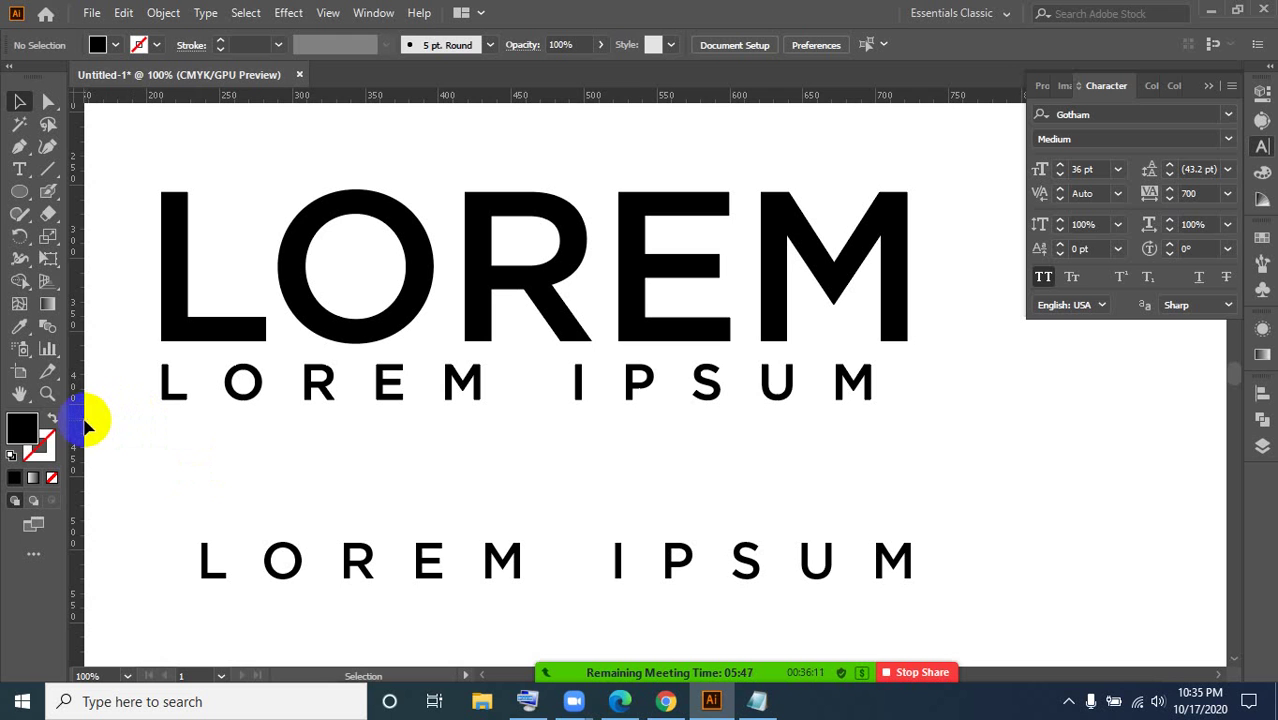
left_click_drag(84, 419, 120, 416)
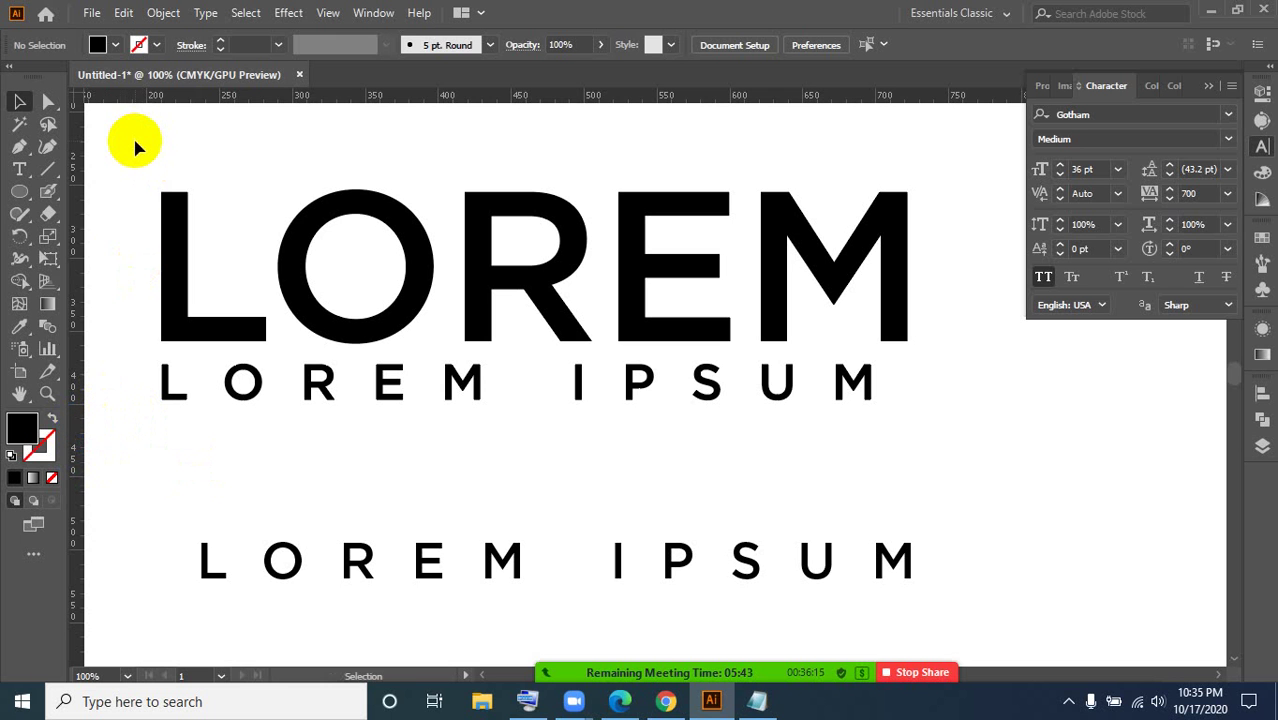
key("ctrl+r")
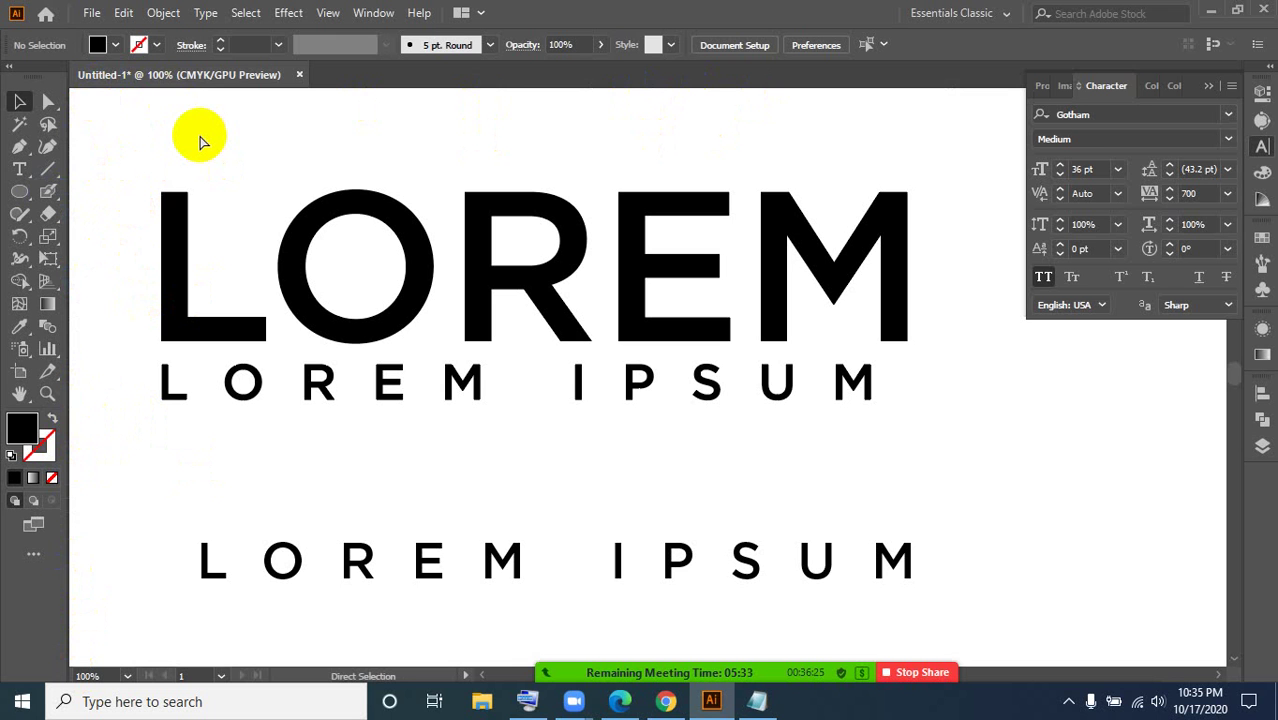
- Show the rulers and place vertical guides at the left and right edges of the large LOREM
key("ctrl+r")
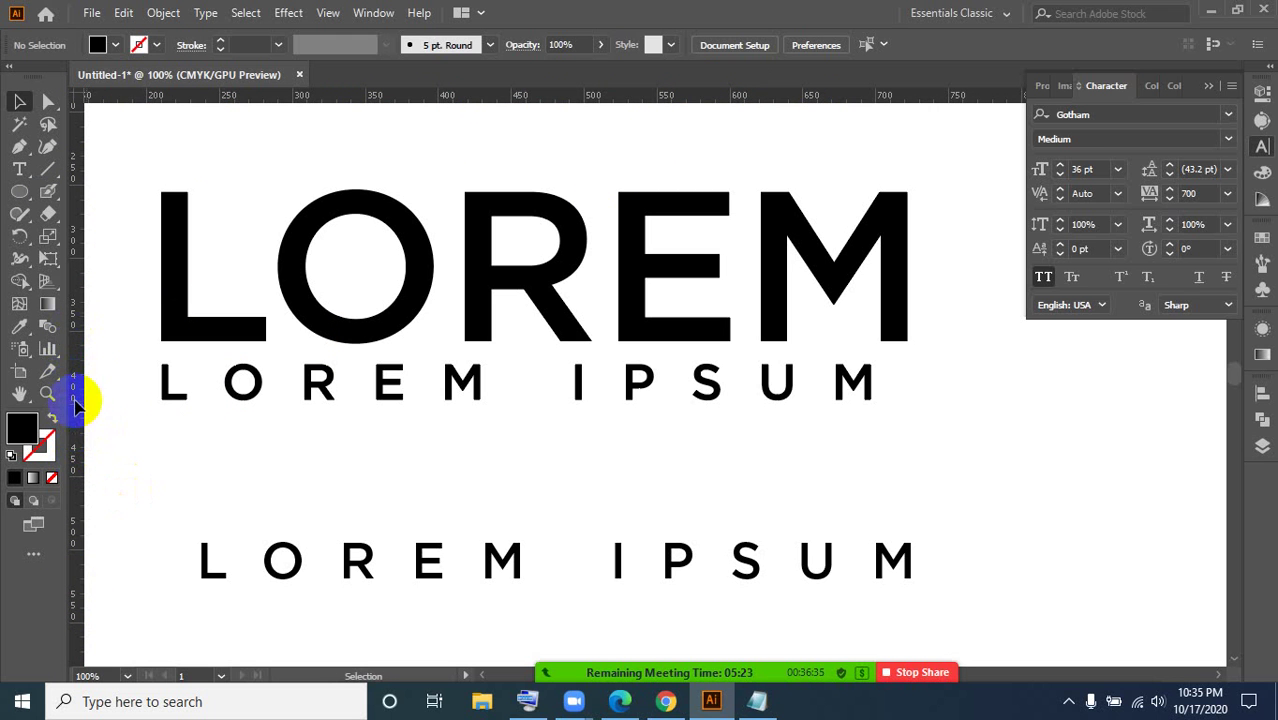
left_click_drag(80, 360, 162, 367)
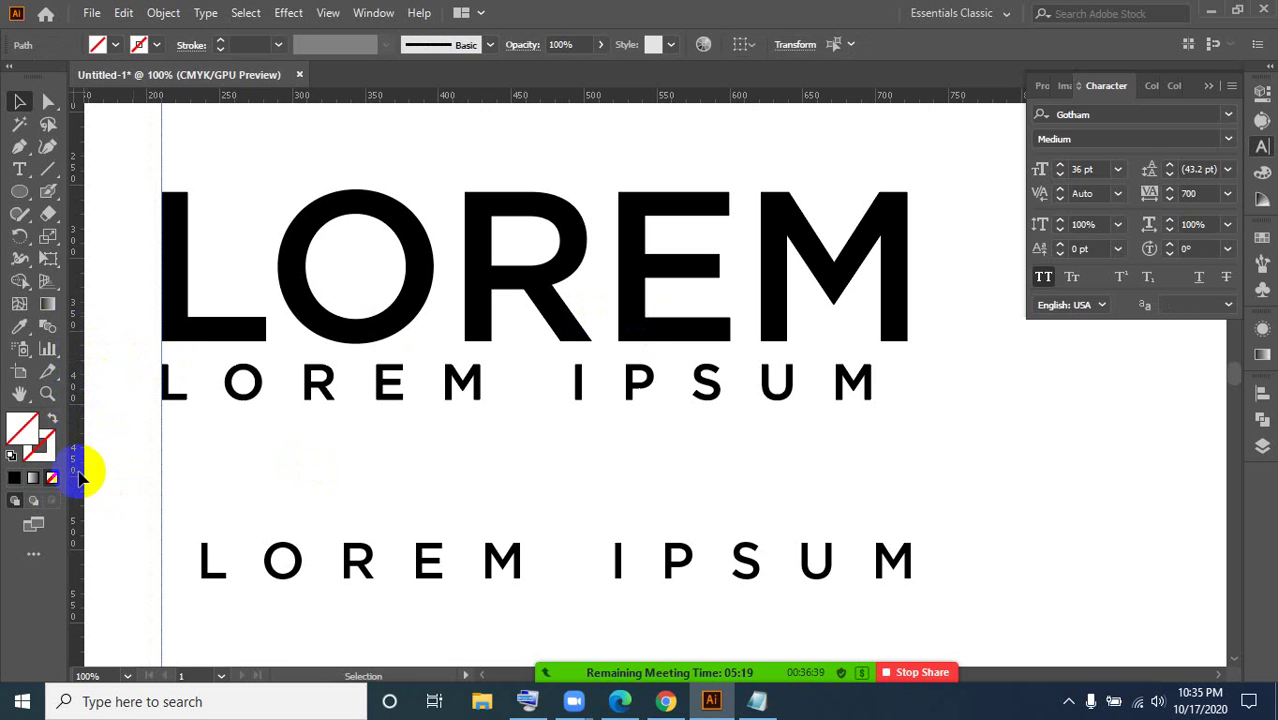
left_click_drag(80, 470, 906, 443)
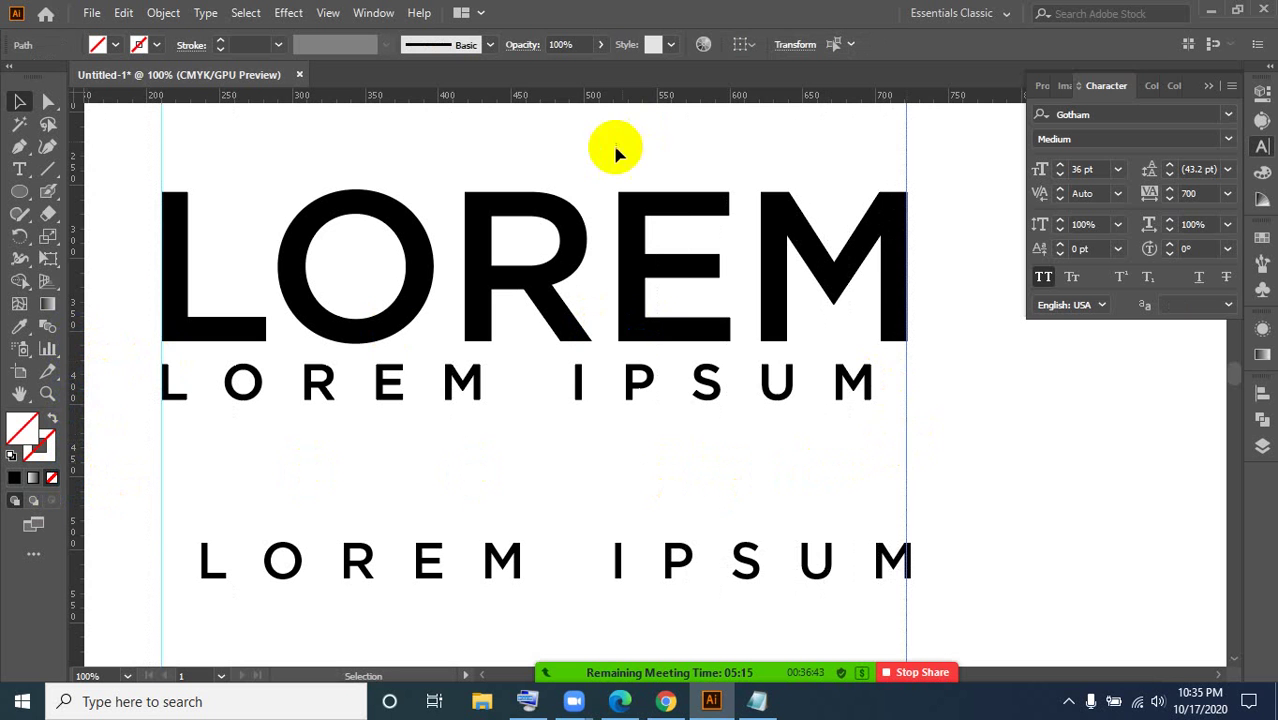
- Place horizontal guides at the top of LOREM, just above the upper LOREM IPSUM, and between the two LOREM IPSUM lines
left_click_drag(543, 100, 542, 194)
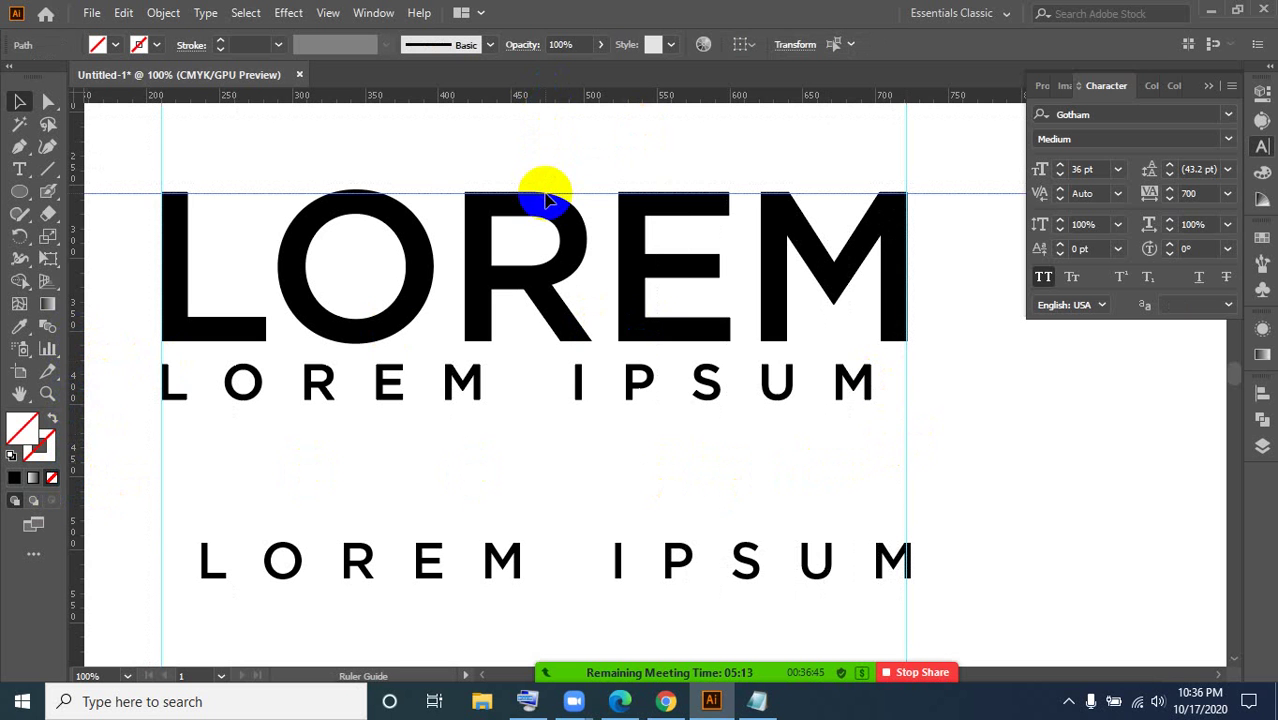
left_click_drag(530, 100, 526, 358)
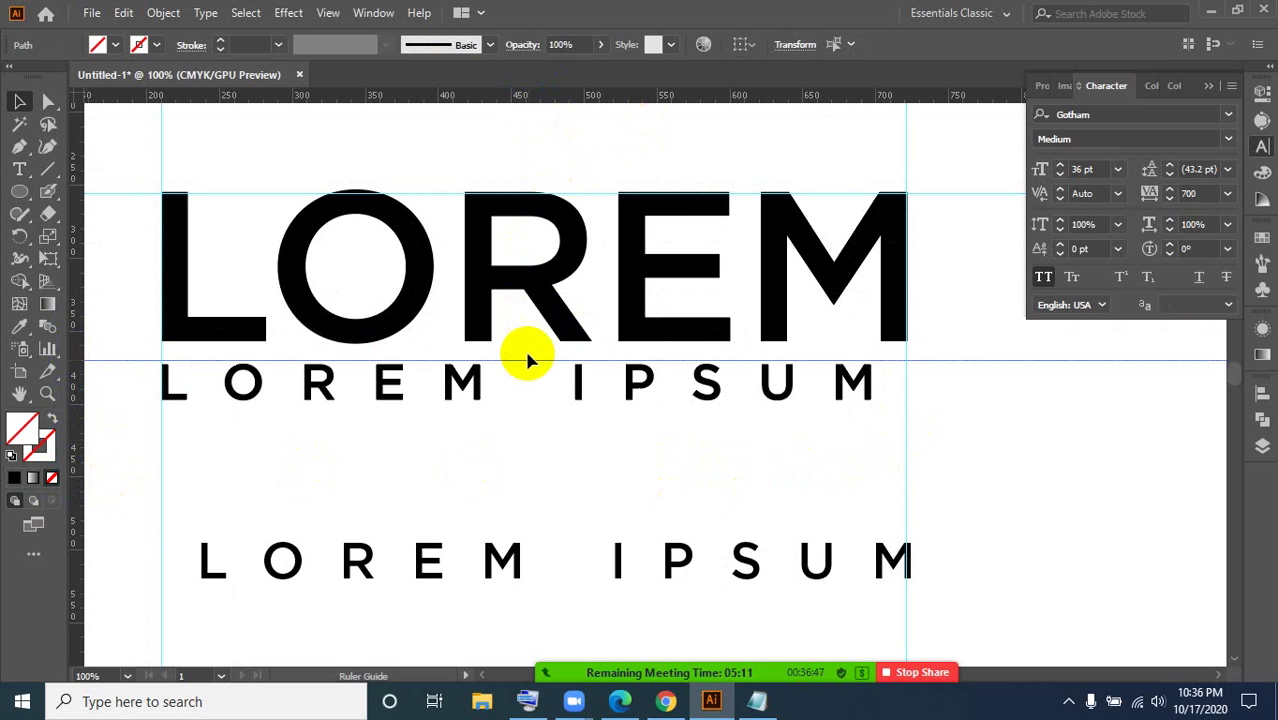
left_click_drag(530, 98, 522, 458)
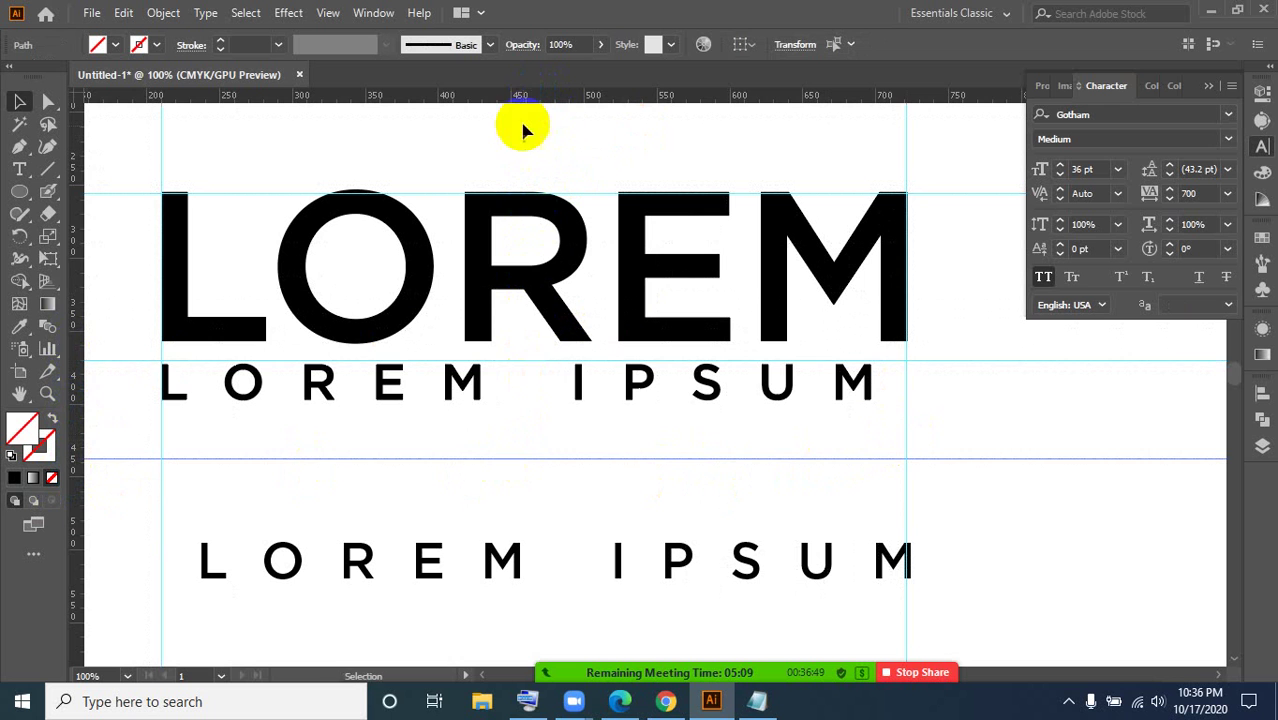
- Place another horizontal guide just above the lower LOREM IPSUM line
left_click_drag(519, 97, 548, 491)
left_click_drag(1023, 371, 1073, 524)
left_click(1075, 552)
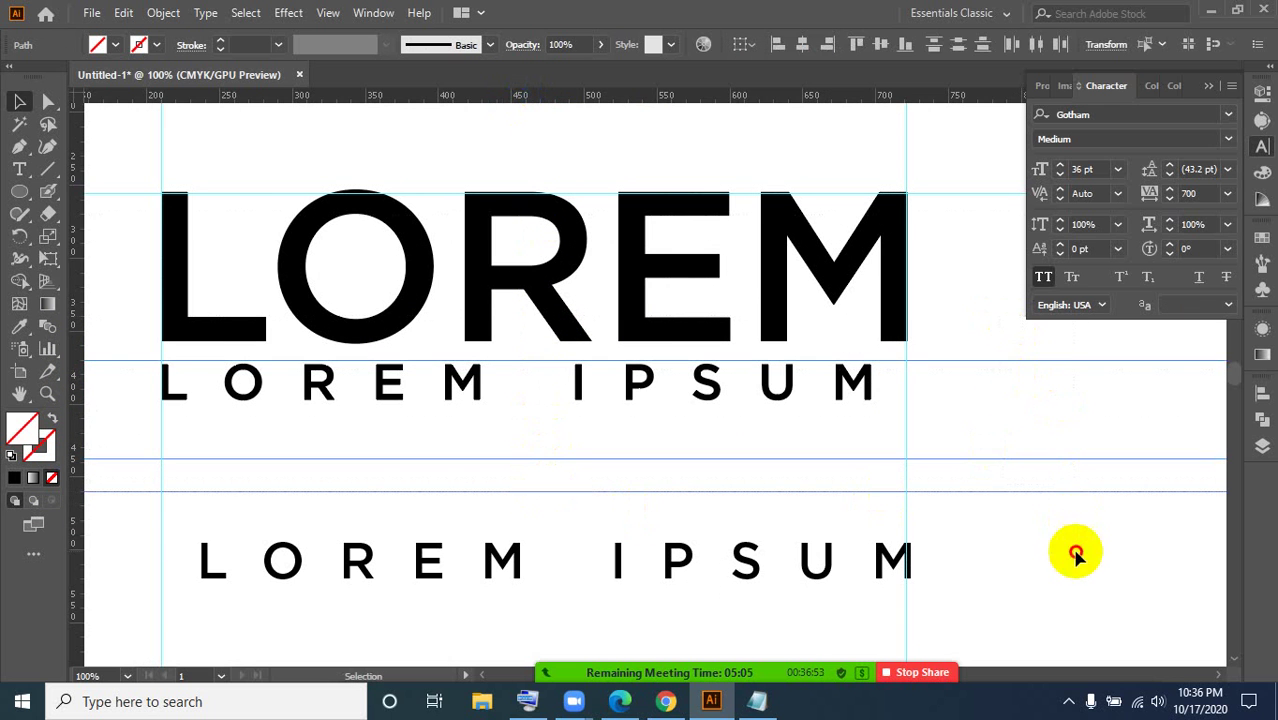
- Delete all the horizontal guides around the text, keeping the two vertical guides
left_click_drag(956, 157, 971, 245)
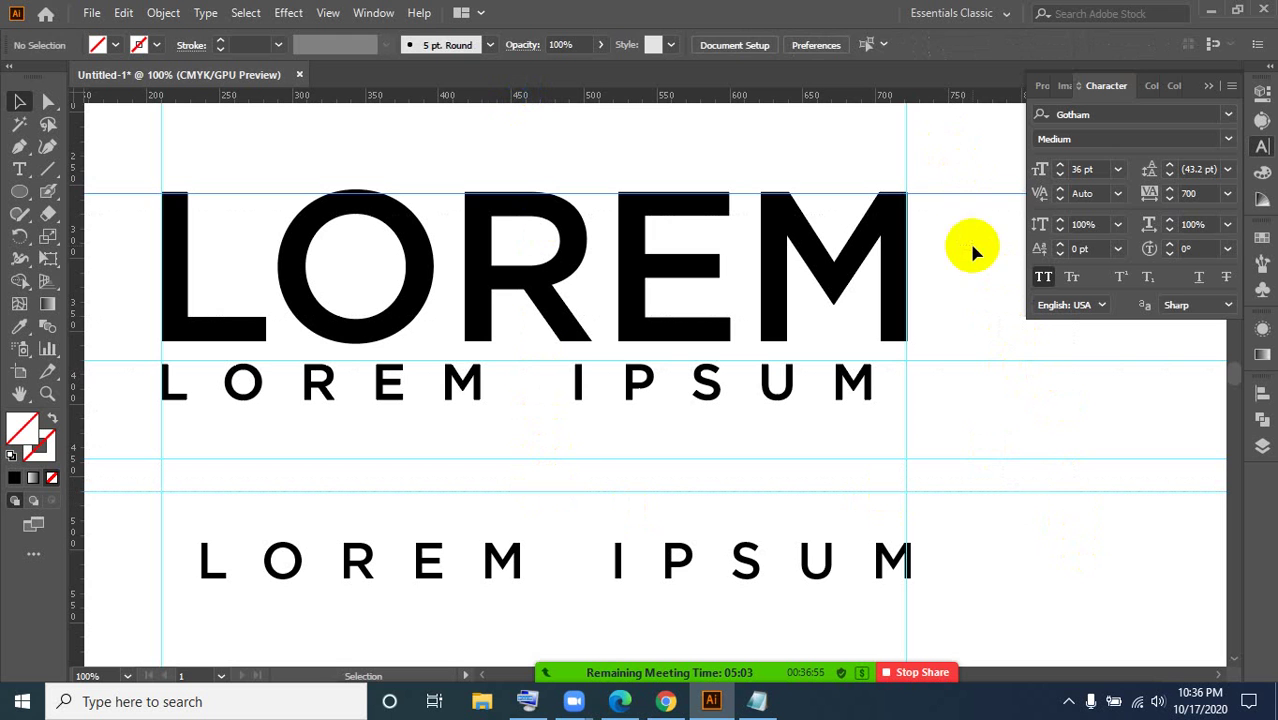
left_click_drag(943, 156, 979, 237)
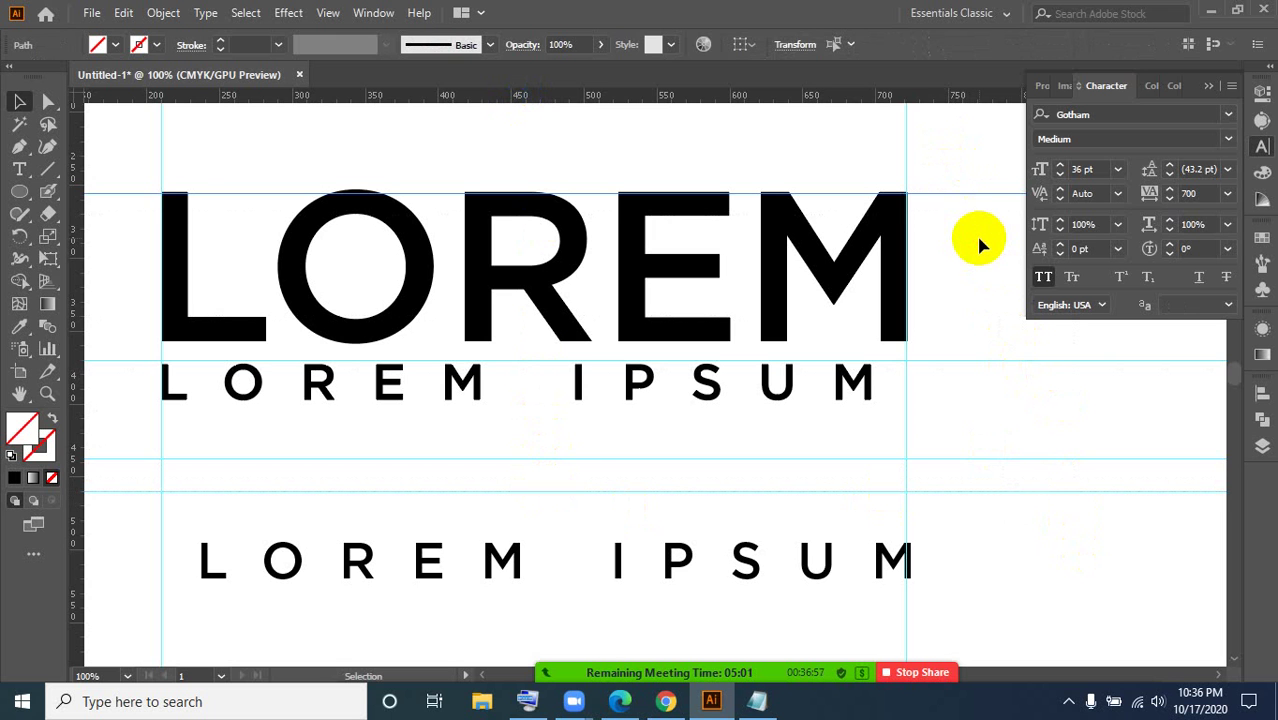
left_click(980, 244)
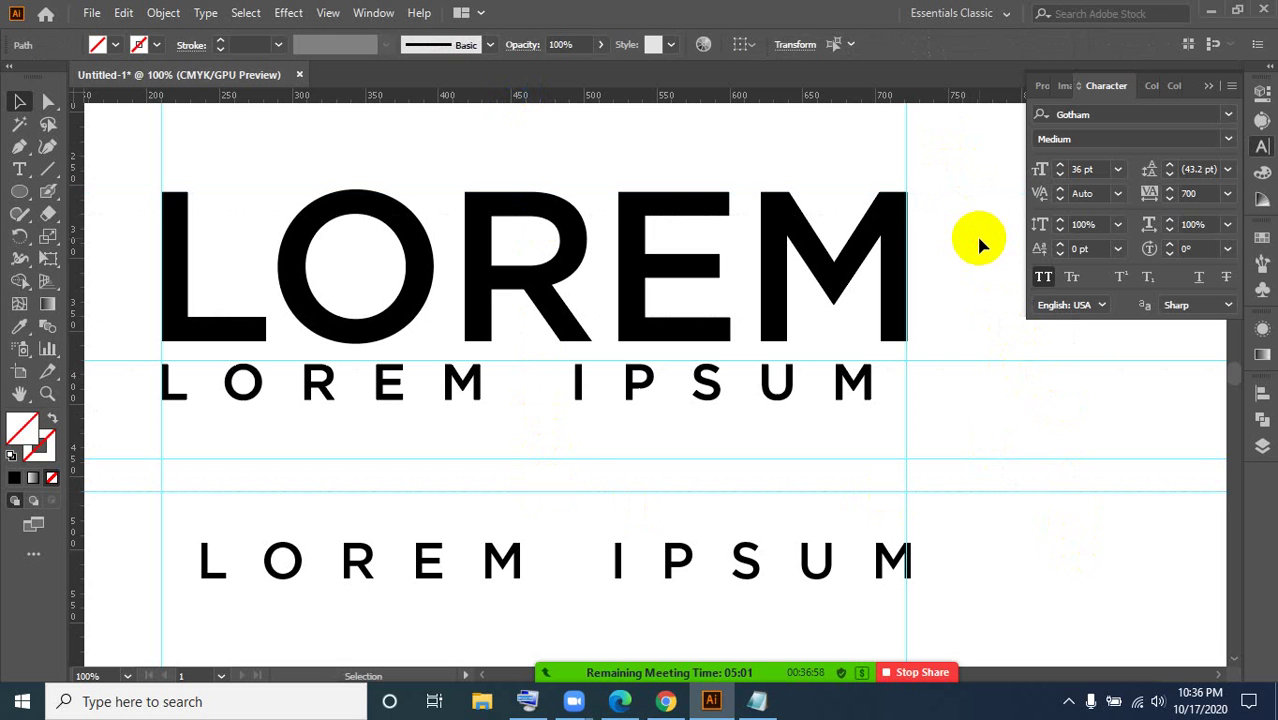
left_click(1011, 365)
key("Delete")
left_click_drag(980, 417, 1086, 592)
key("Delete")
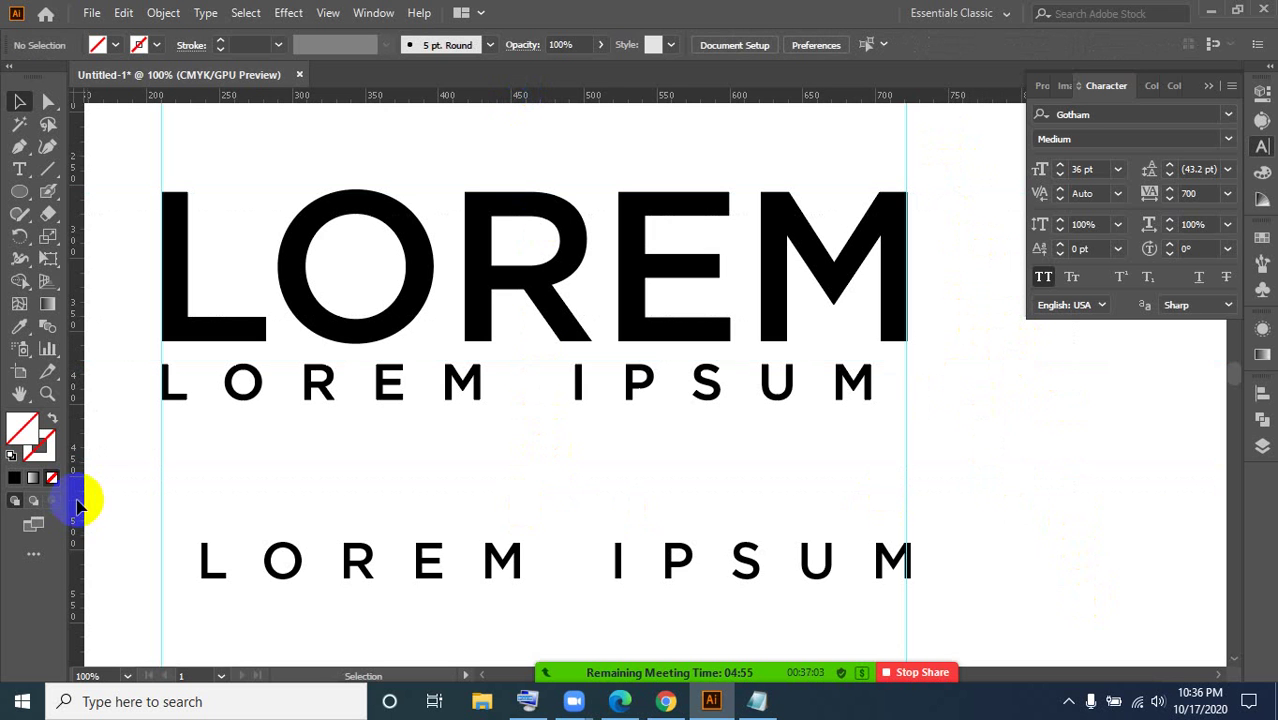
- Shift the small L slightly right of the large L's left edge and delete both vertical guides
left_click(176, 398)
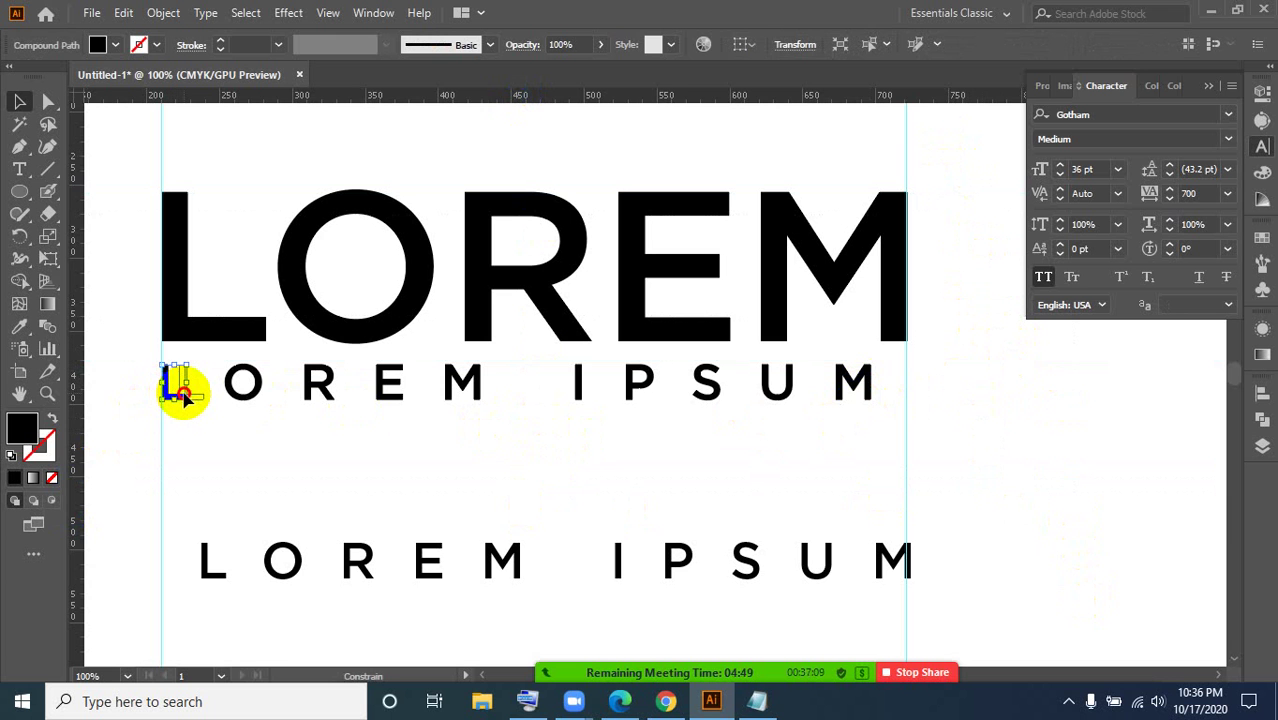
left_click(232, 437)
left_click_drag(127, 414, 181, 470)
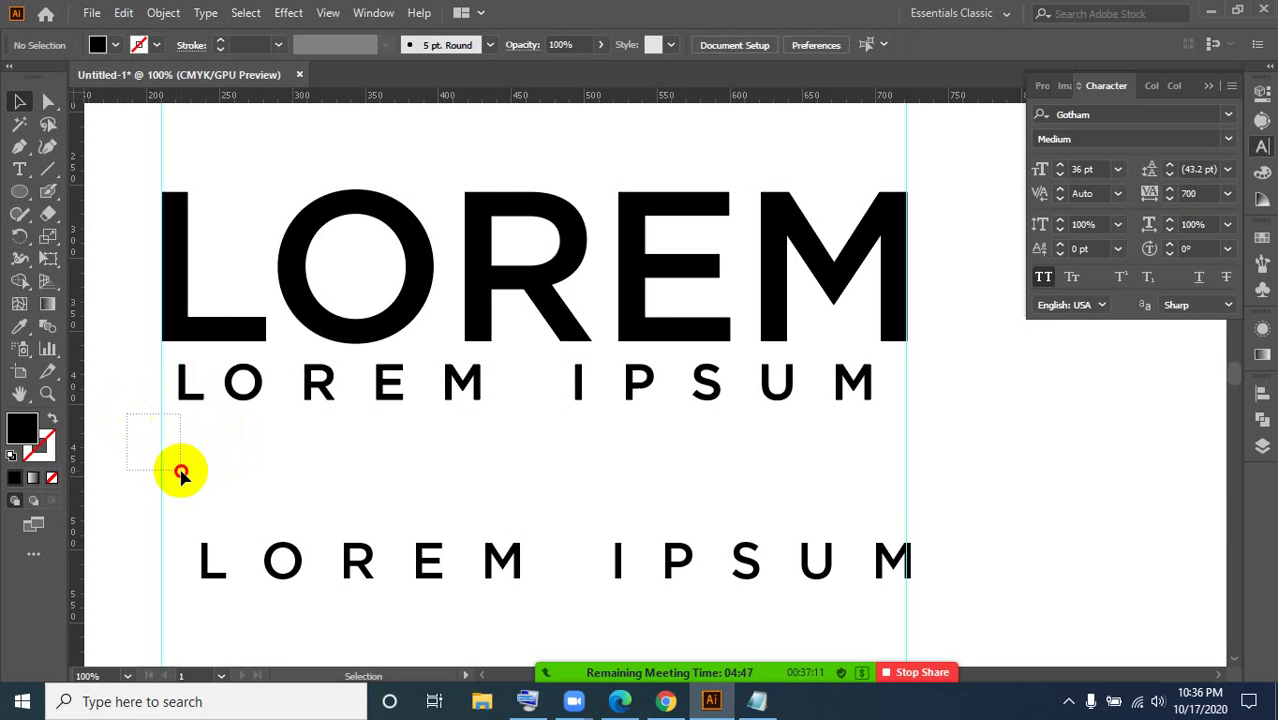
key("Delete")
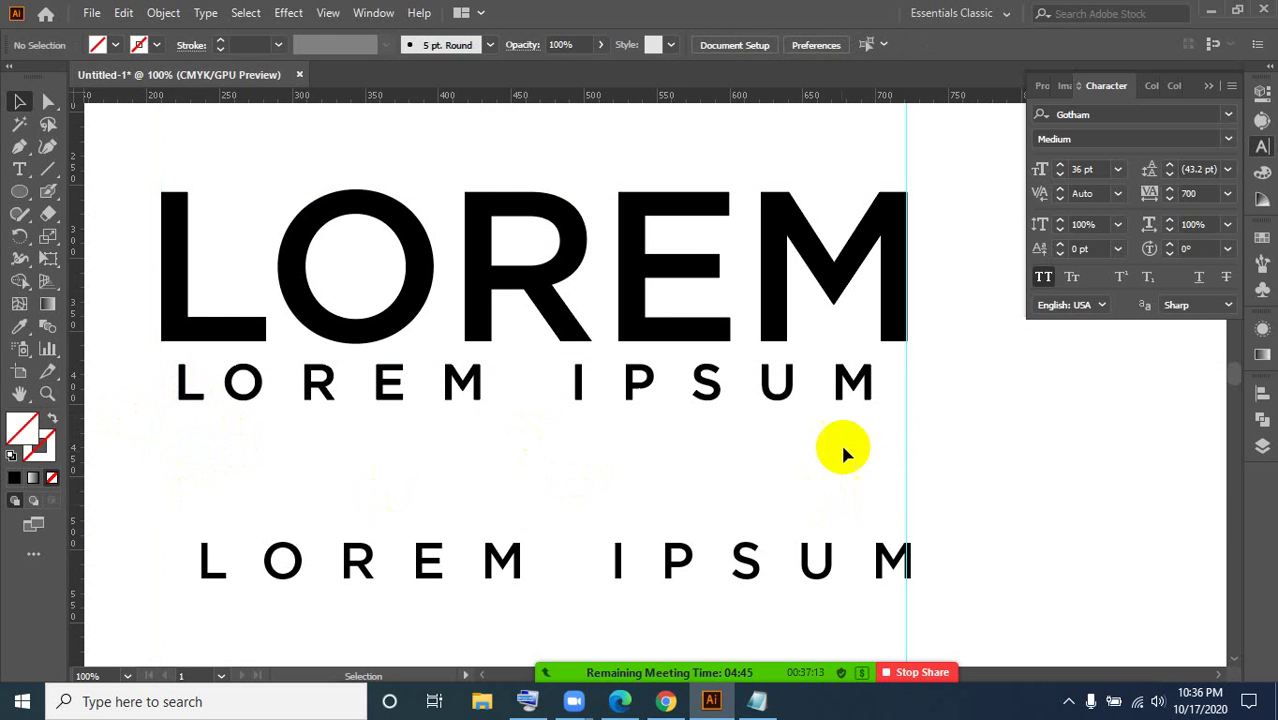
left_click_drag(892, 422, 937, 465)
key("Delete")
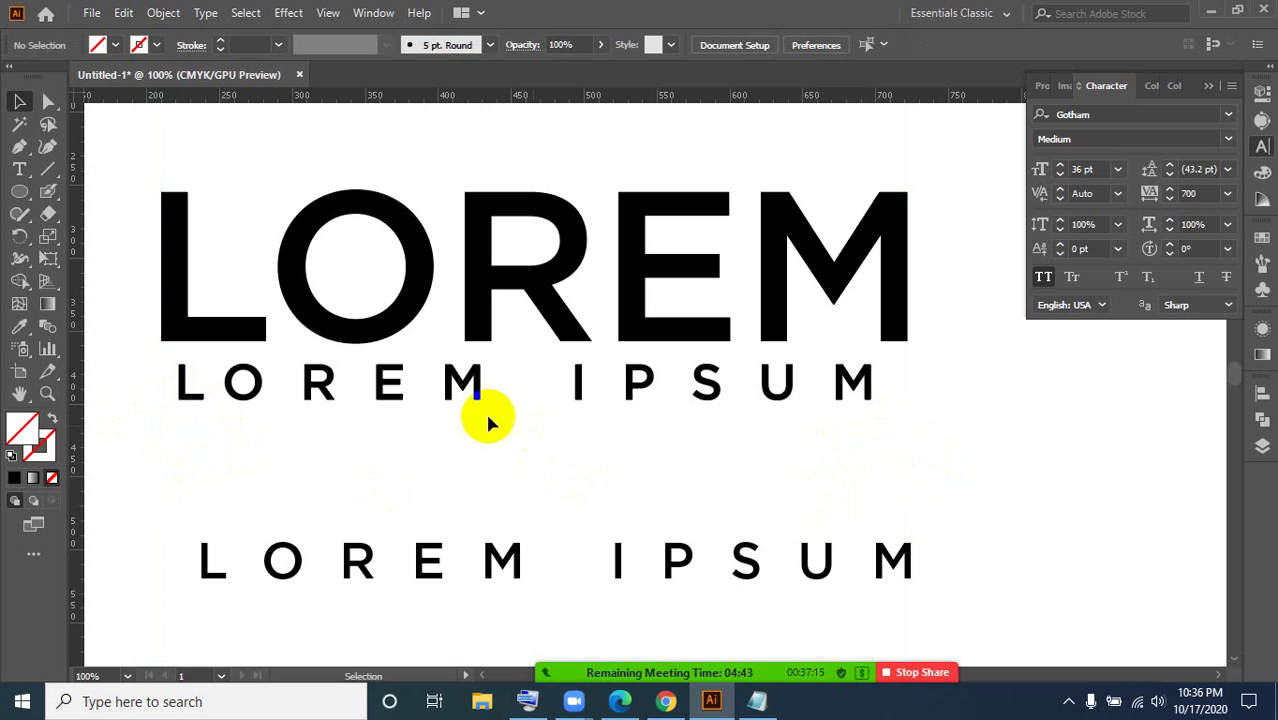
- Check that the letters of the upper LOREM IPSUM line can be selected individually
left_click_drag(139, 267, 190, 436)
left_click(242, 474)
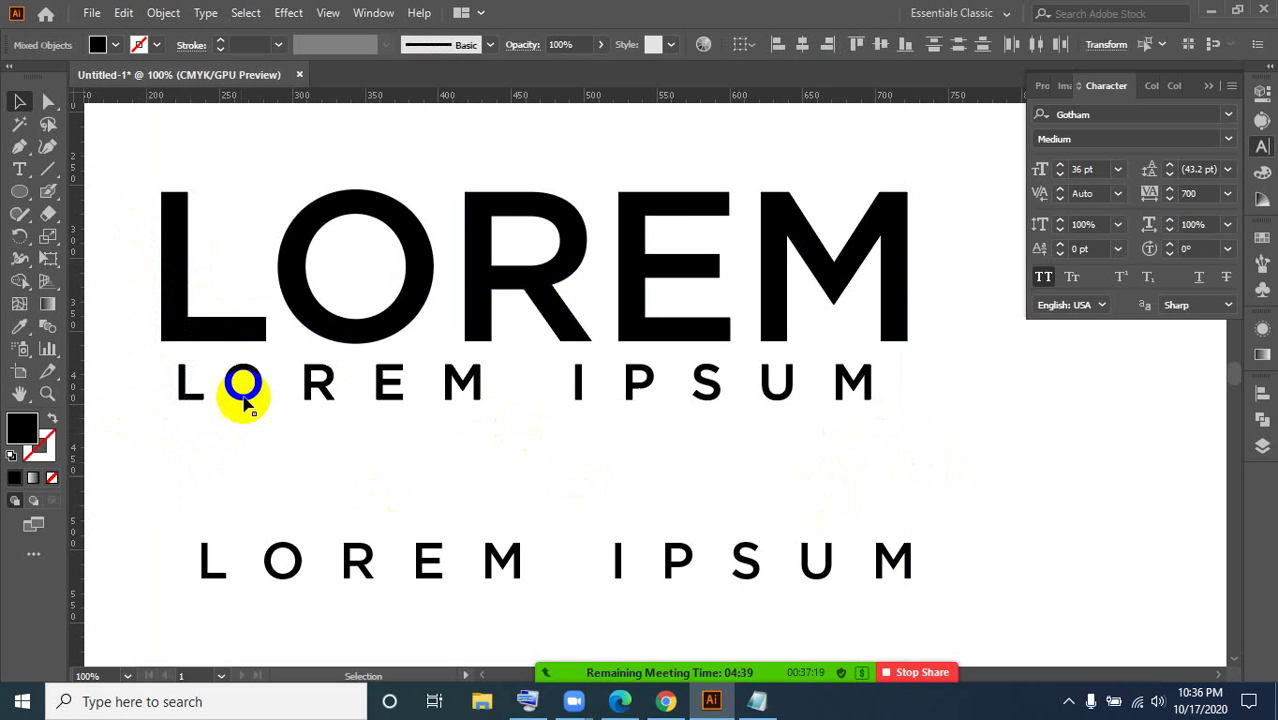
left_click(244, 397)
left_click(325, 392)
left_click(400, 394)
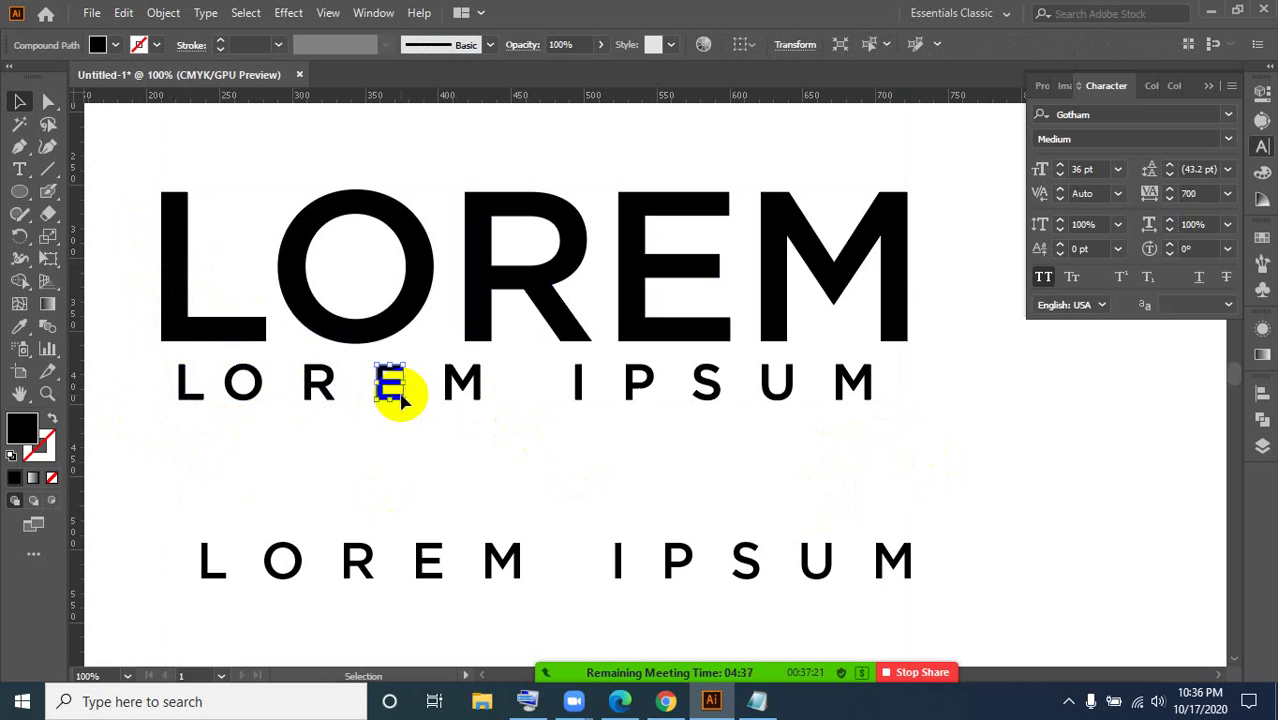
left_click(457, 387)
- Ungroup the outlined large LOREM and check that its letters can be selected individually
left_click(425, 304)
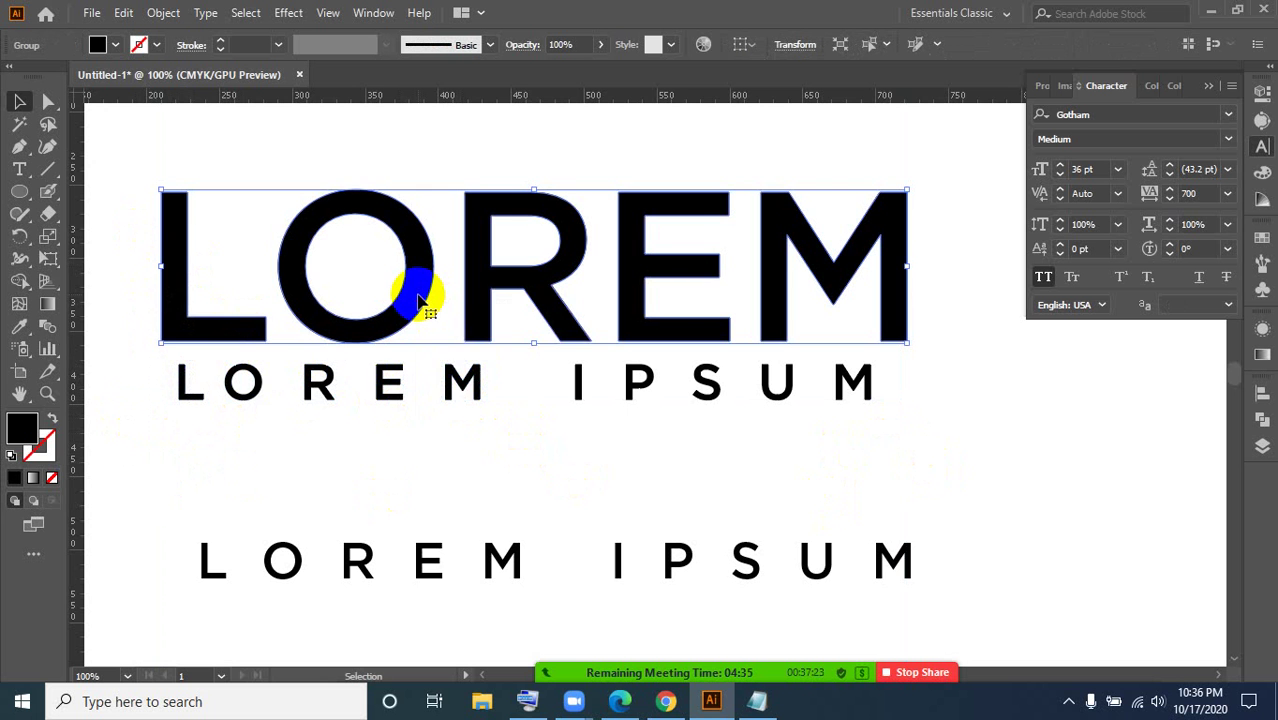
right_click(420, 298)
left_click(480, 452)
left_click(428, 451)
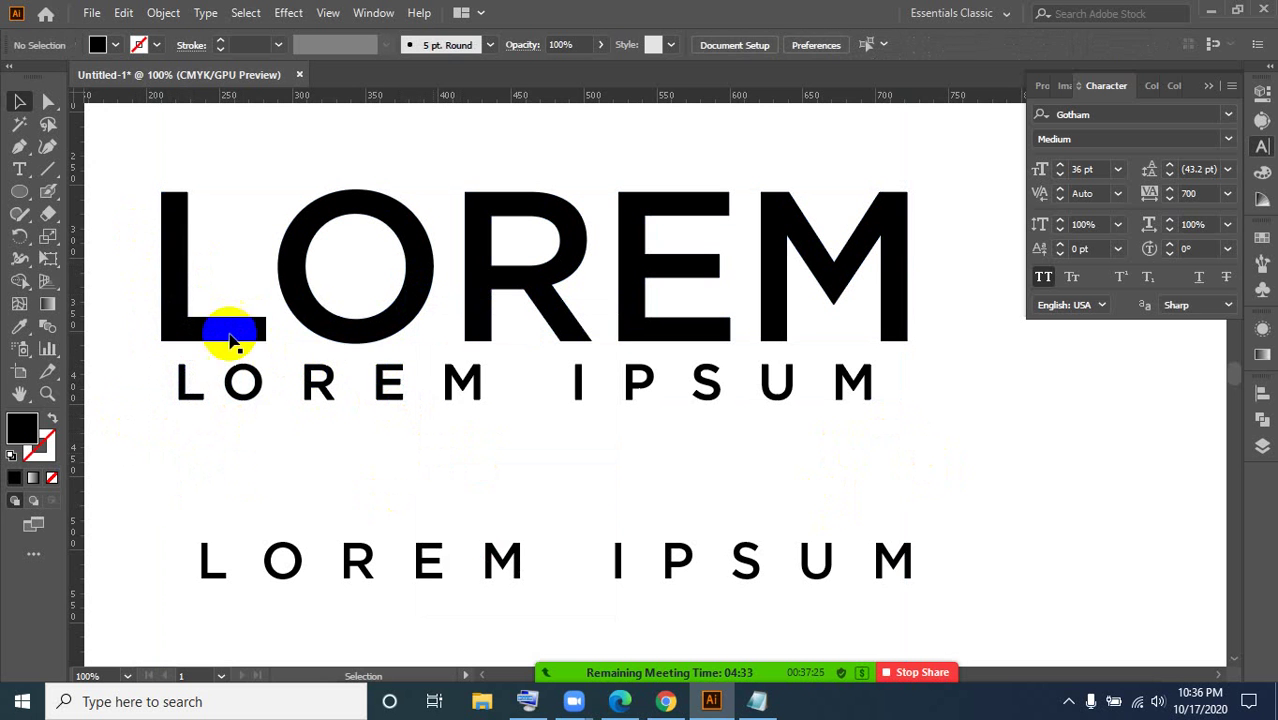
left_click(232, 332)
left_click(450, 328)
left_click(491, 300)
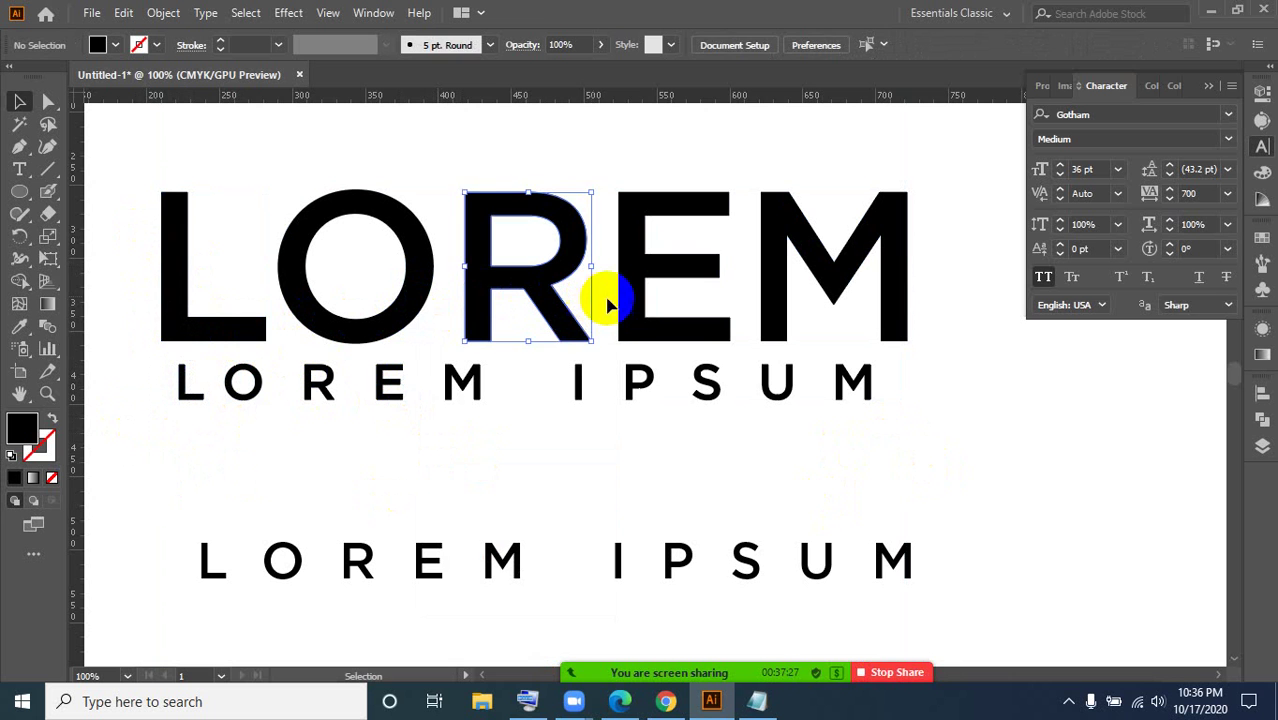
left_click(635, 304)
left_click(783, 305)
left_click(465, 470)
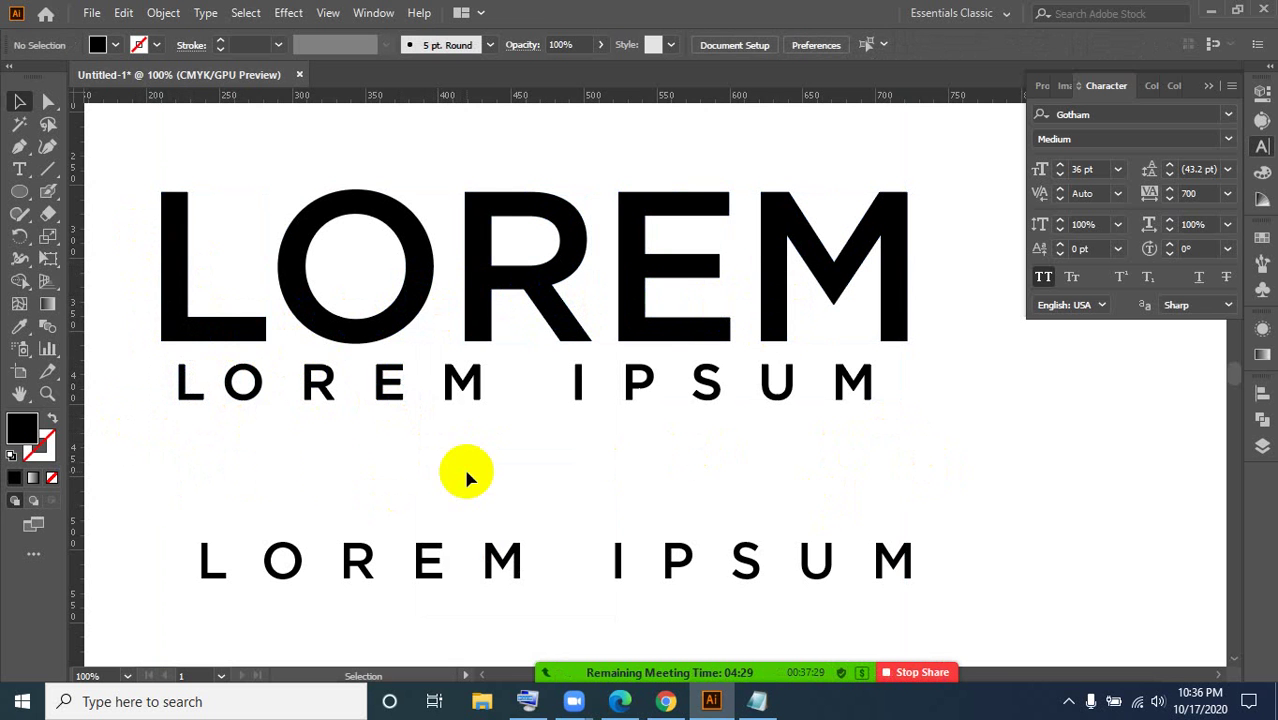
- Align the small L to the left edge of the large L, using the large L as key object
left_click_drag(129, 252, 187, 452)
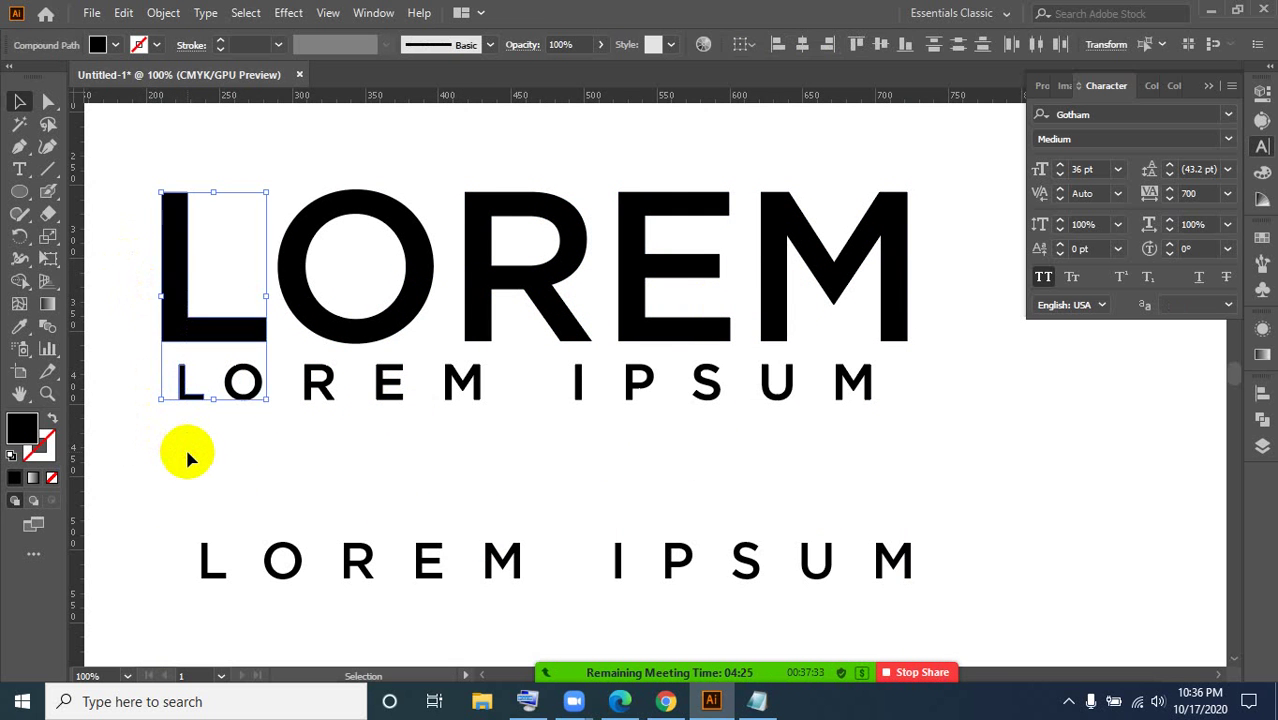
left_click(327, 452)
left_click(258, 389)
left_click(264, 455)
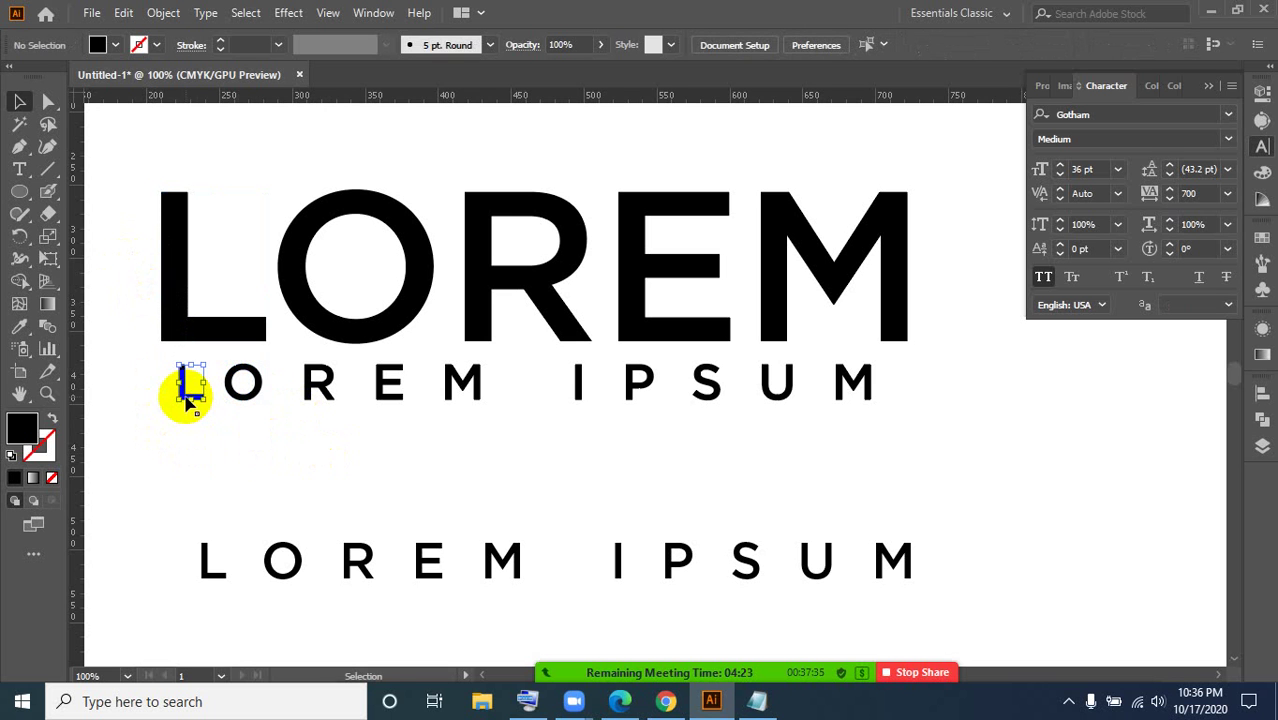
left_click(190, 396)
left_click(175, 310, "shift")
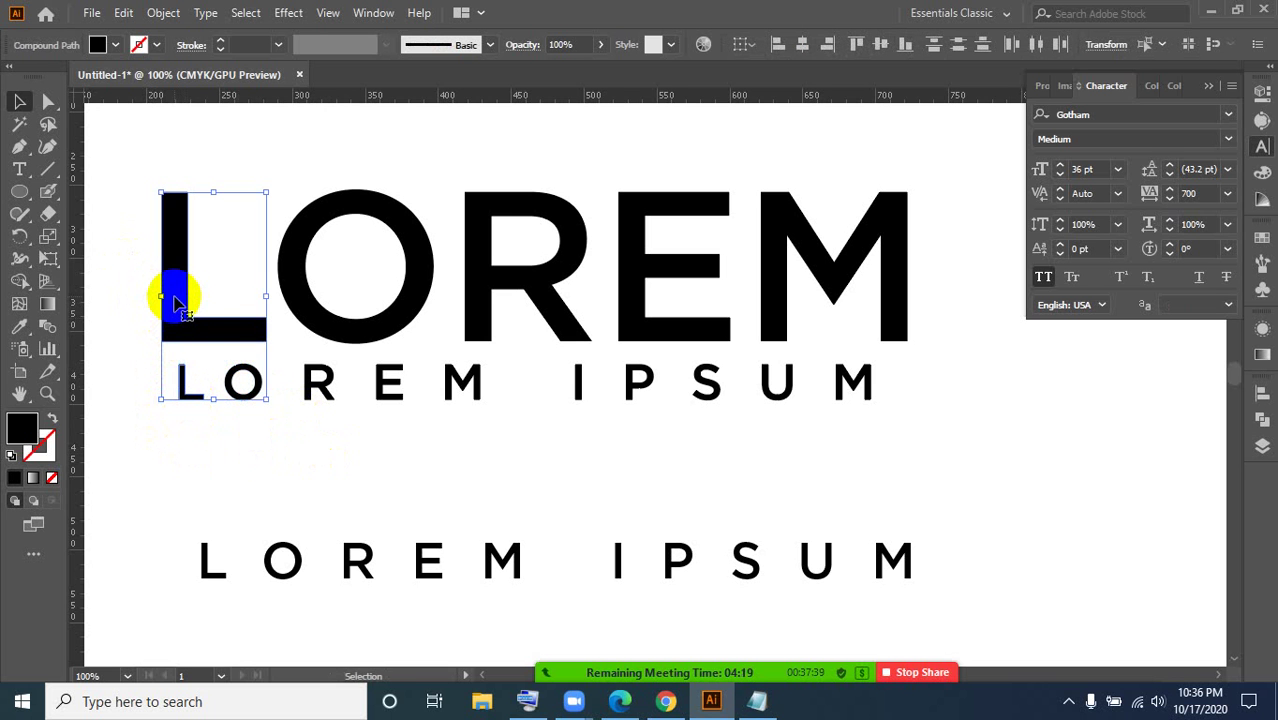
left_click(173, 293)
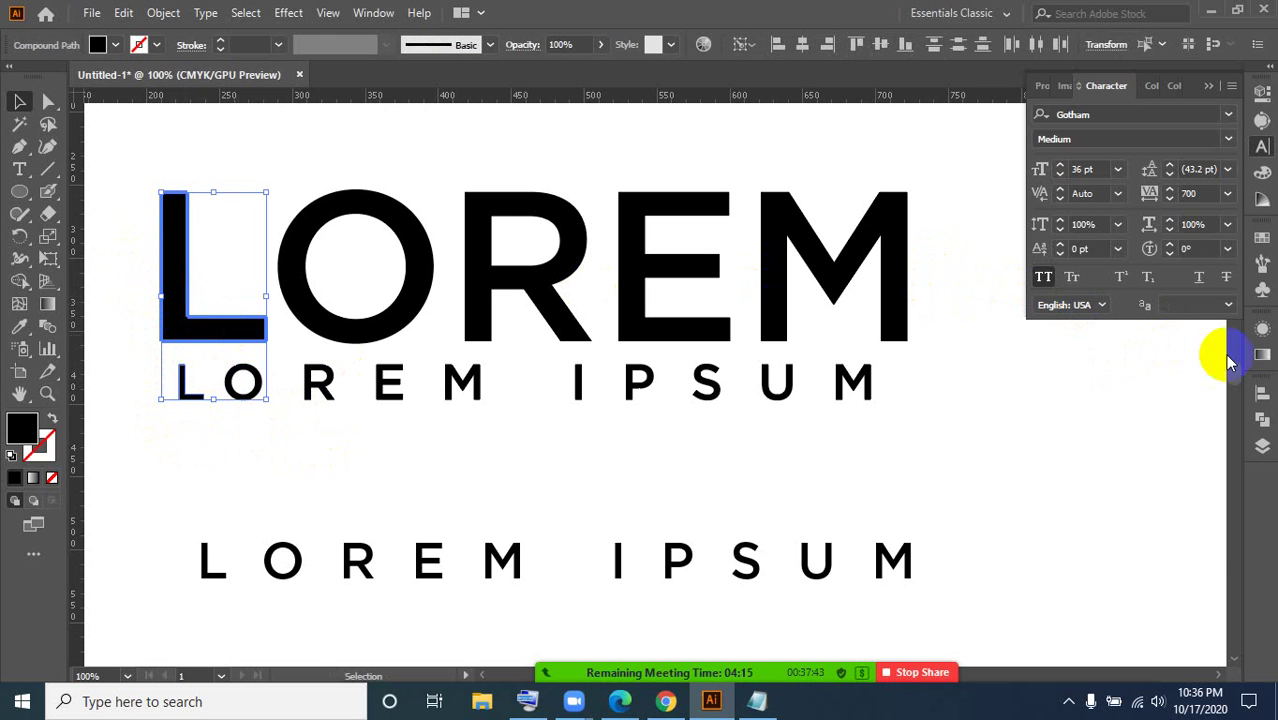
left_click(1261, 393)
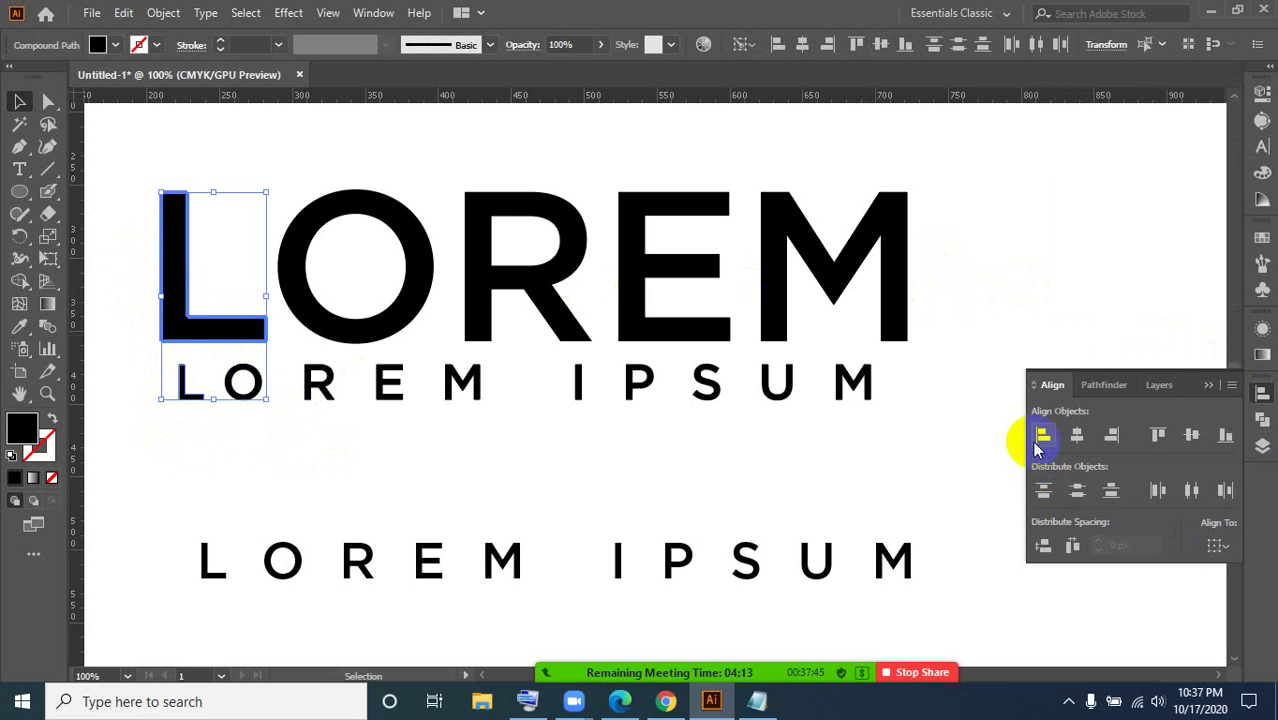
left_click(1041, 436)
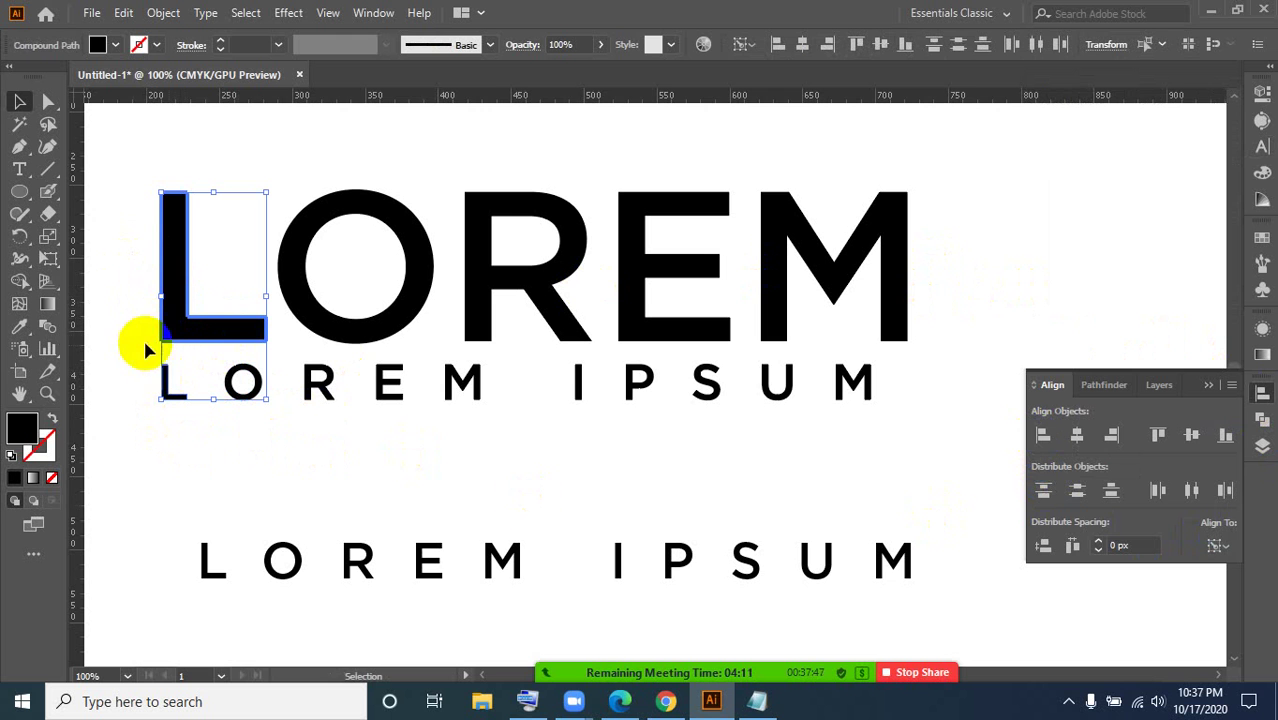
left_click(351, 474)
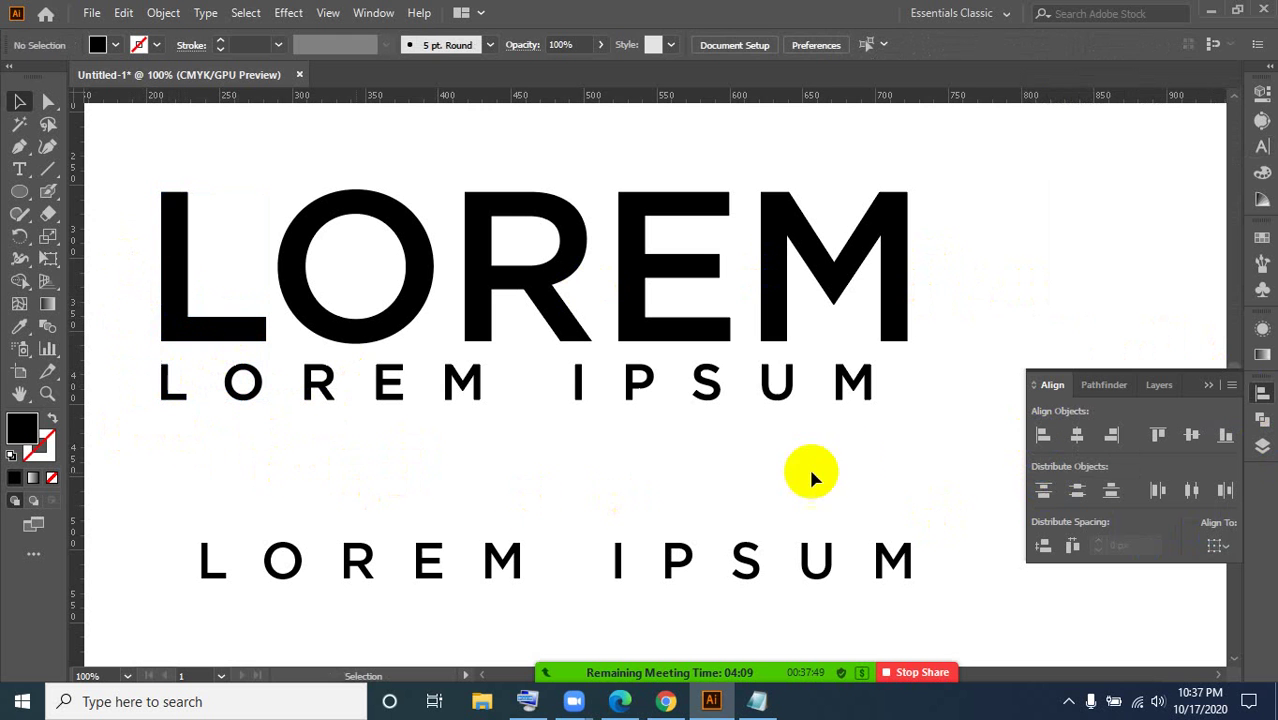
- Align the last small M to the right edge of the large M, using the large M as key object
left_click(866, 390)
left_click(900, 338, "shift")
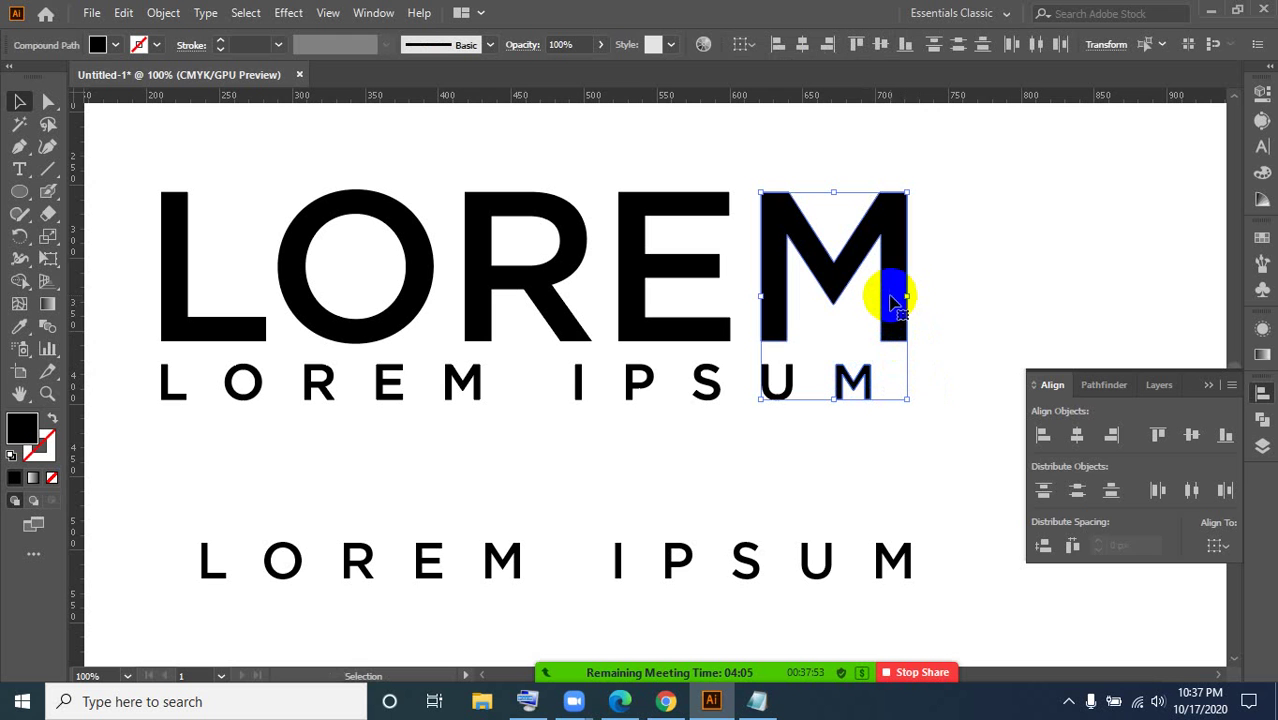
left_click(891, 298)
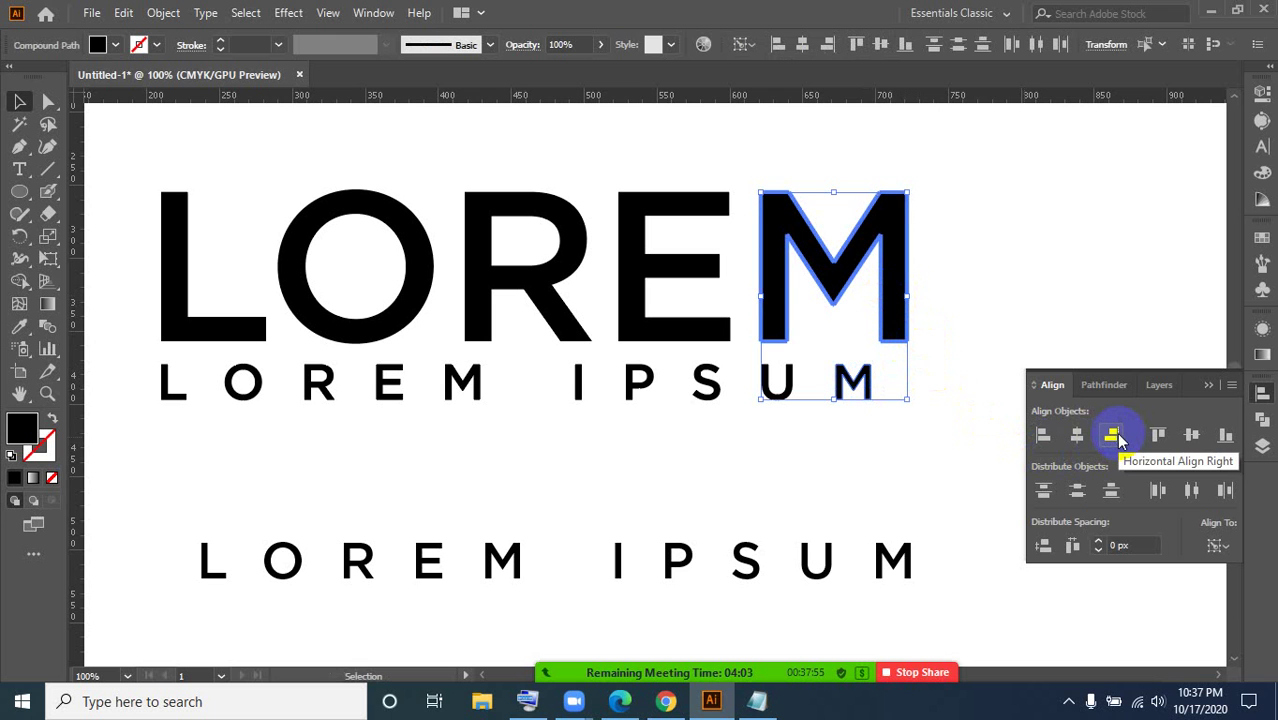
left_click(1116, 437)
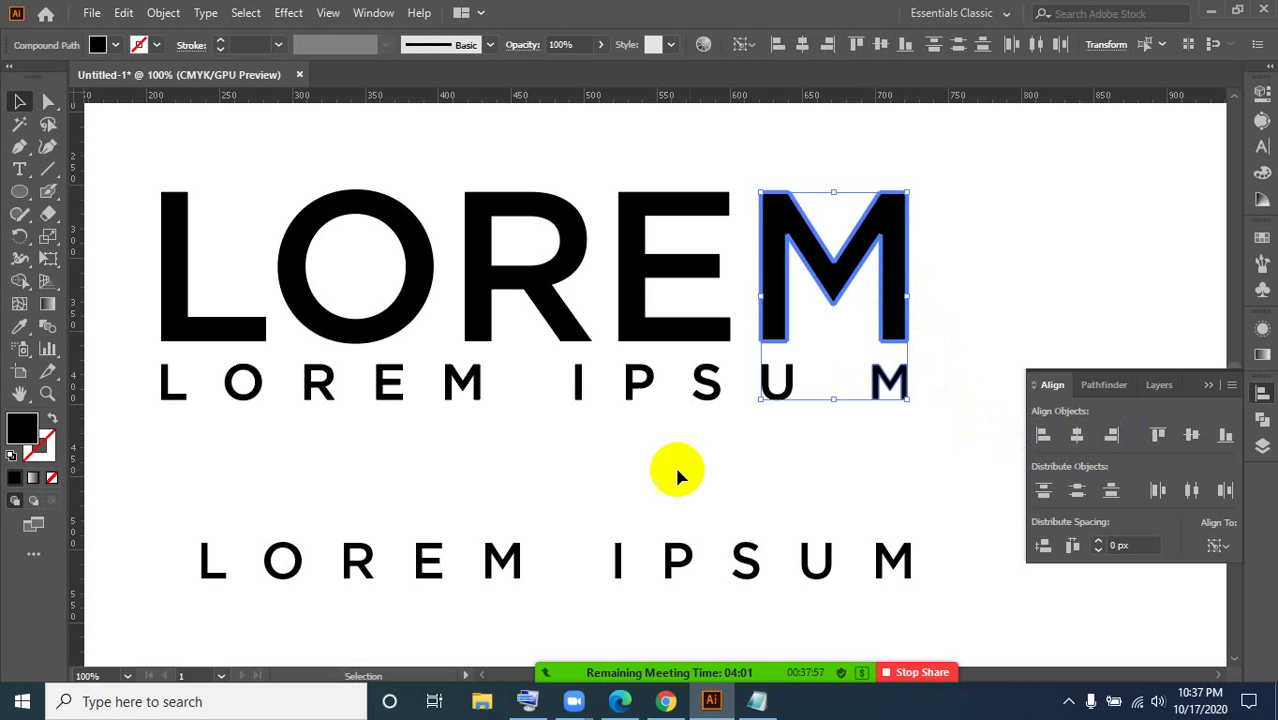
left_click(466, 465)
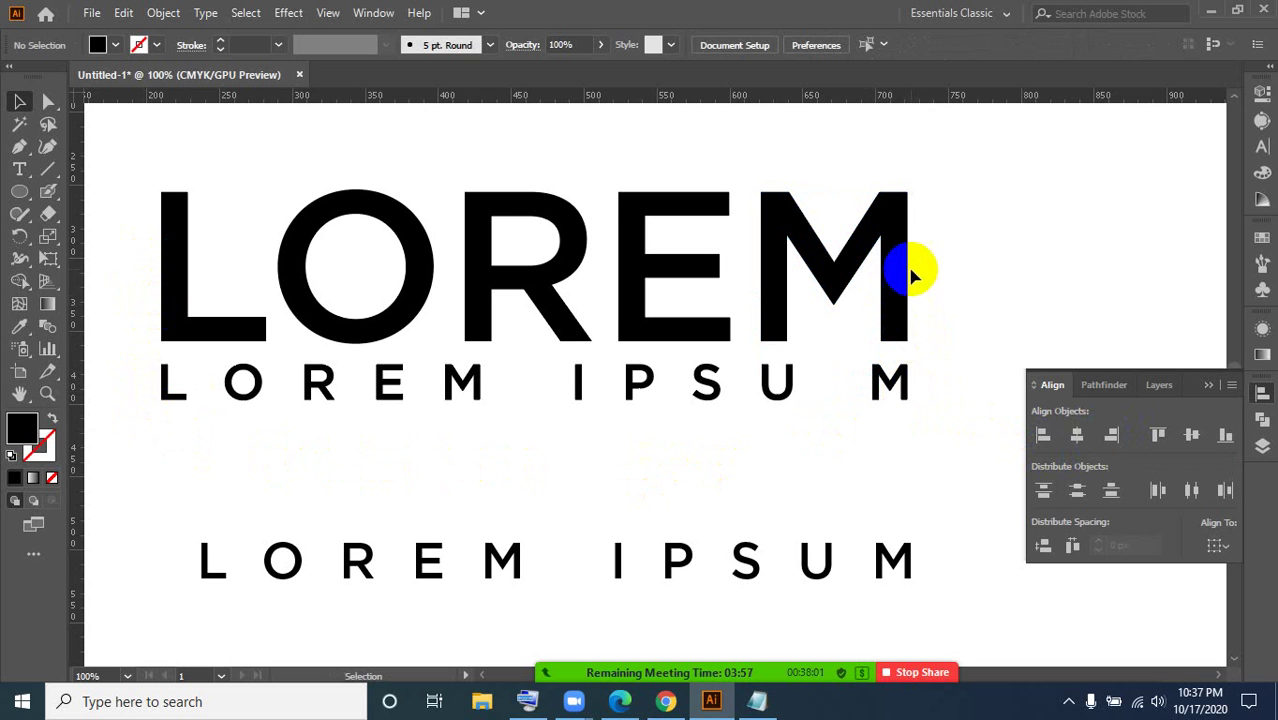
- Distribute the horizontal spacing of all the upper LOREM IPSUM letters evenly, with Align to Selection
scroll(620, 480, "down", 1)
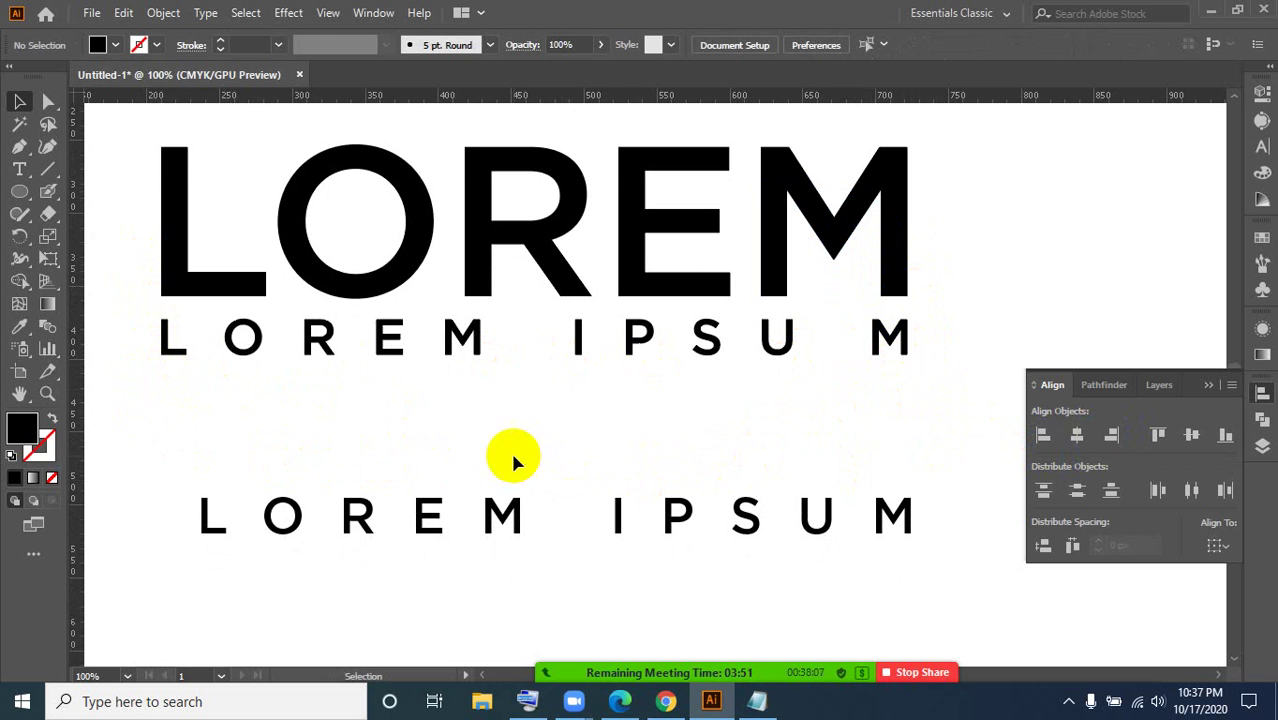
left_click_drag(146, 382, 933, 316)
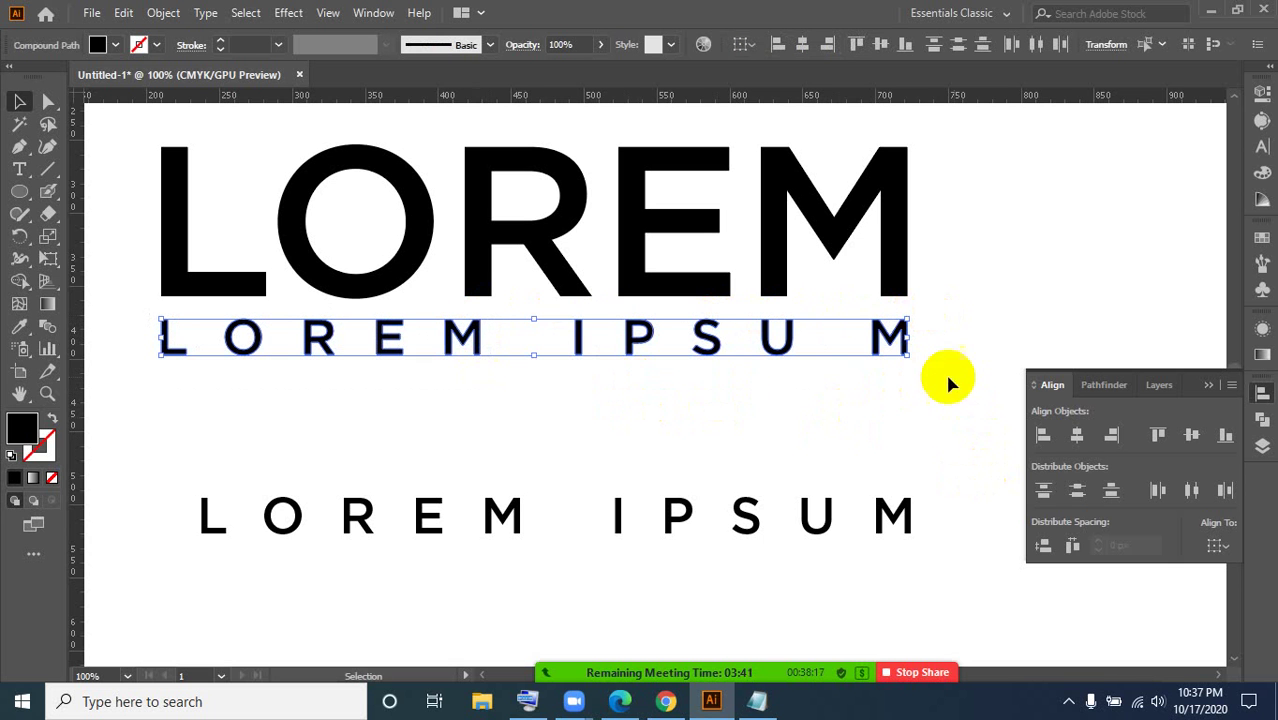
left_click(1223, 552)
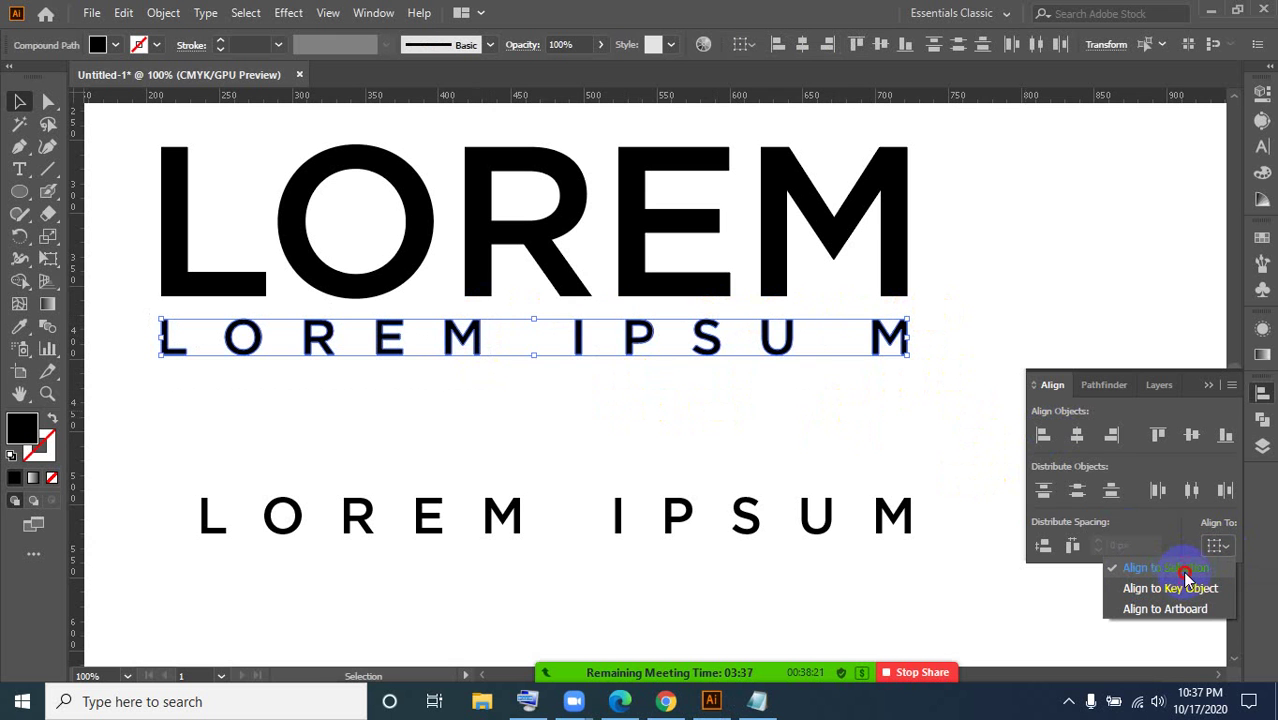
left_click(1180, 570)
left_click(1073, 548)
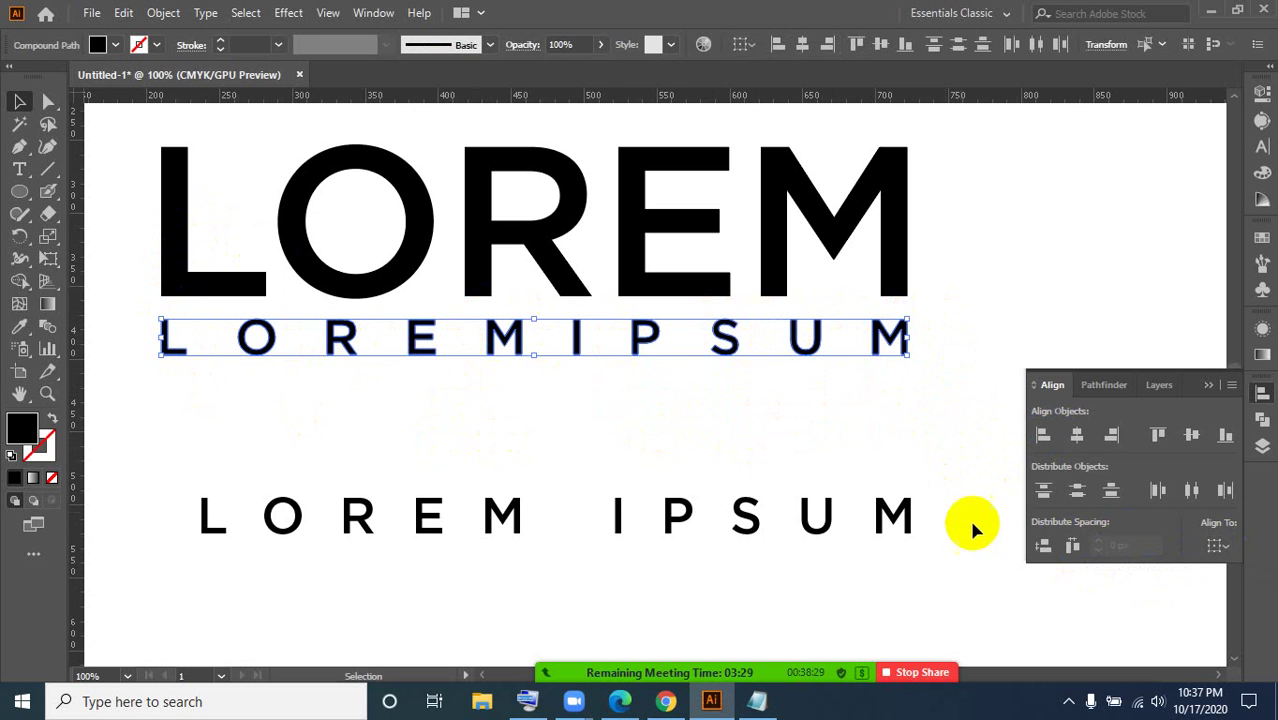
left_click(516, 482)
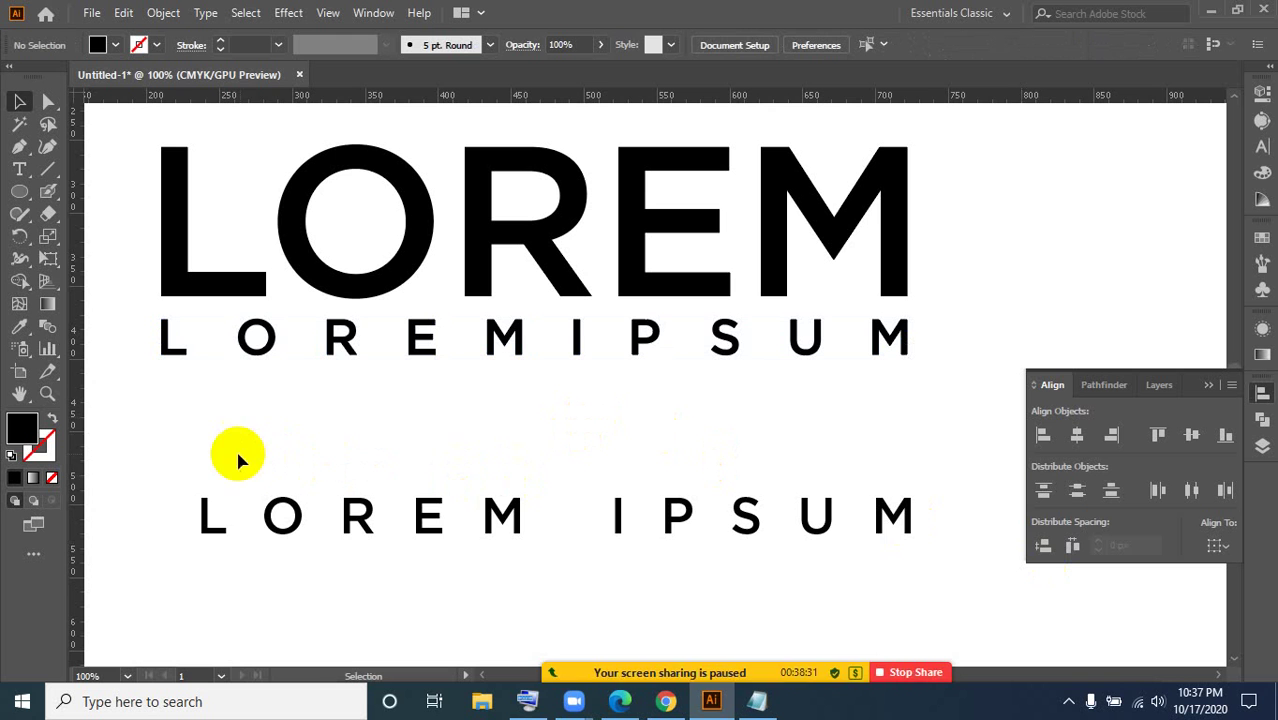
- Delete the lower live-text copy of LOREM IPSUM
left_click_drag(165, 456, 930, 567)
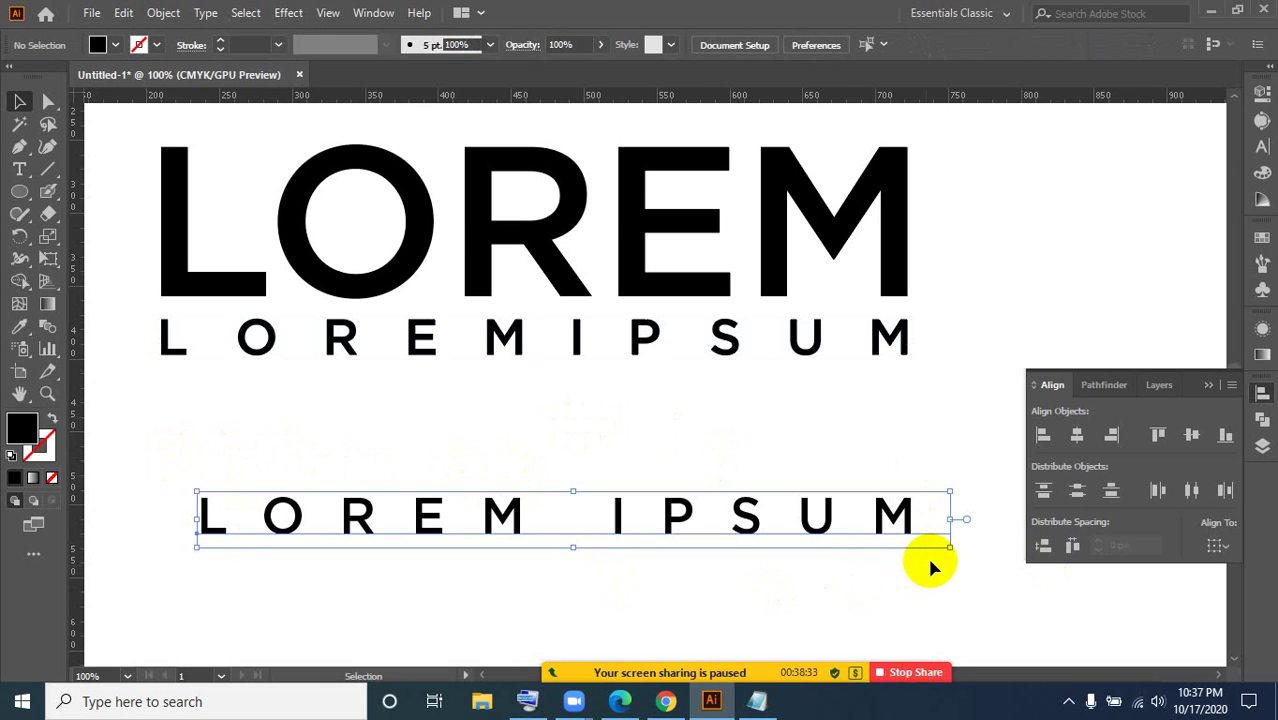
key("Delete")
key("ctrl+minus")
key("ctrl+minus")
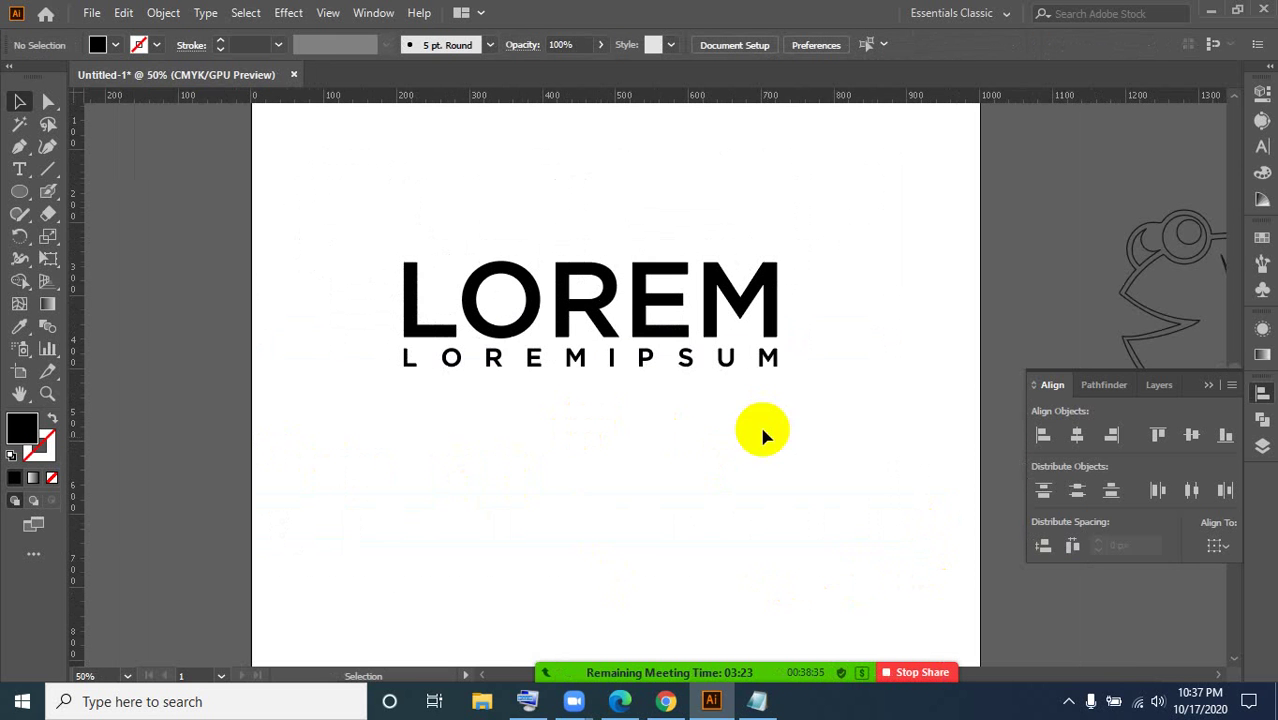
left_click_drag(297, 188, 845, 432)
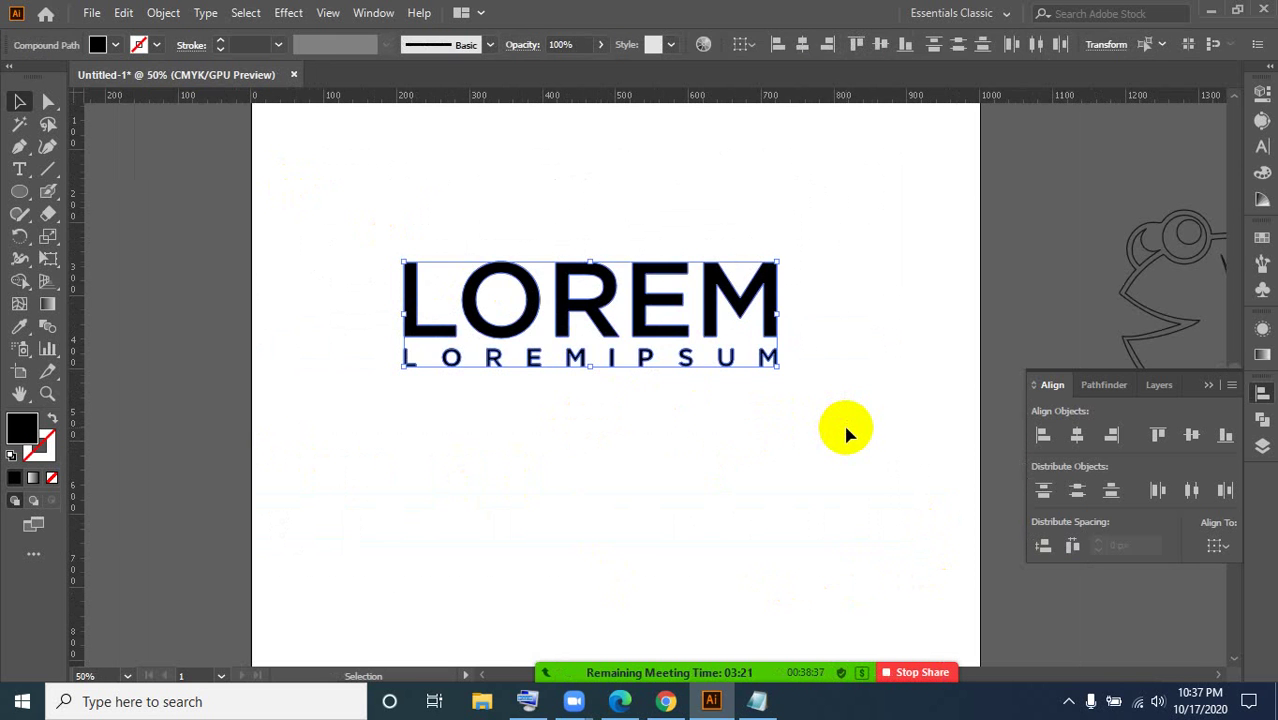
right_click(645, 328)
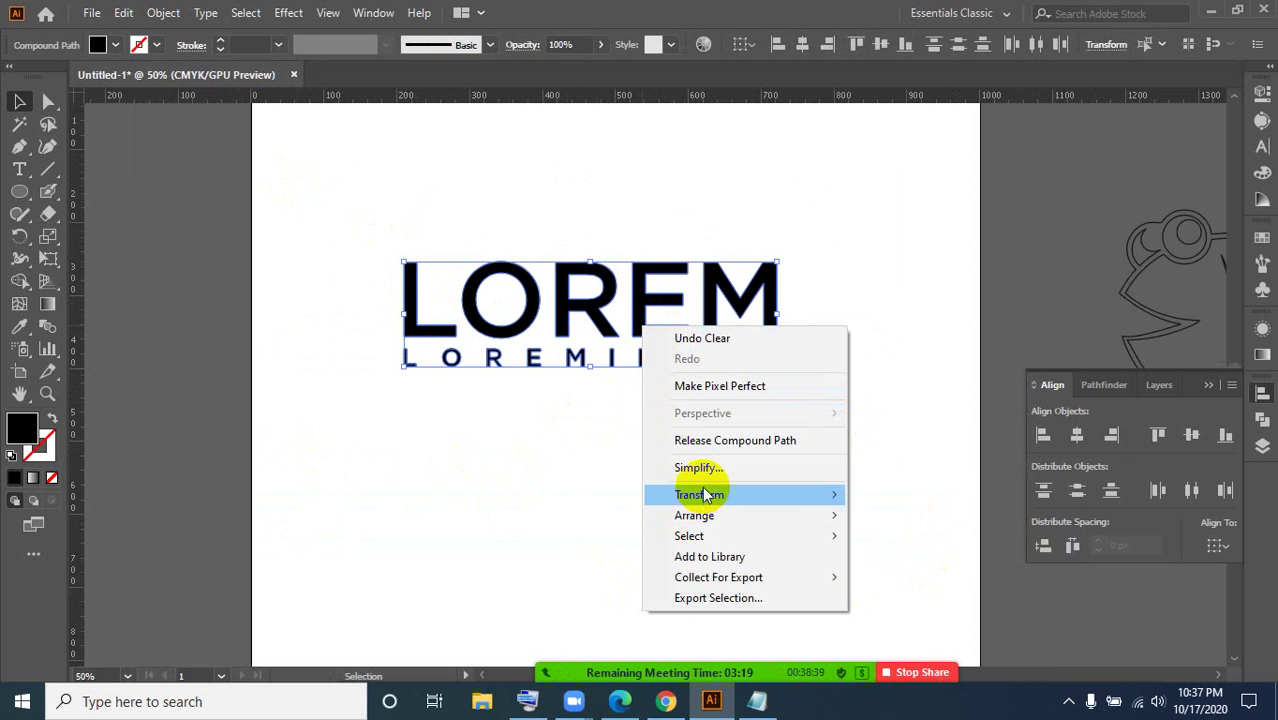
left_click(582, 466)
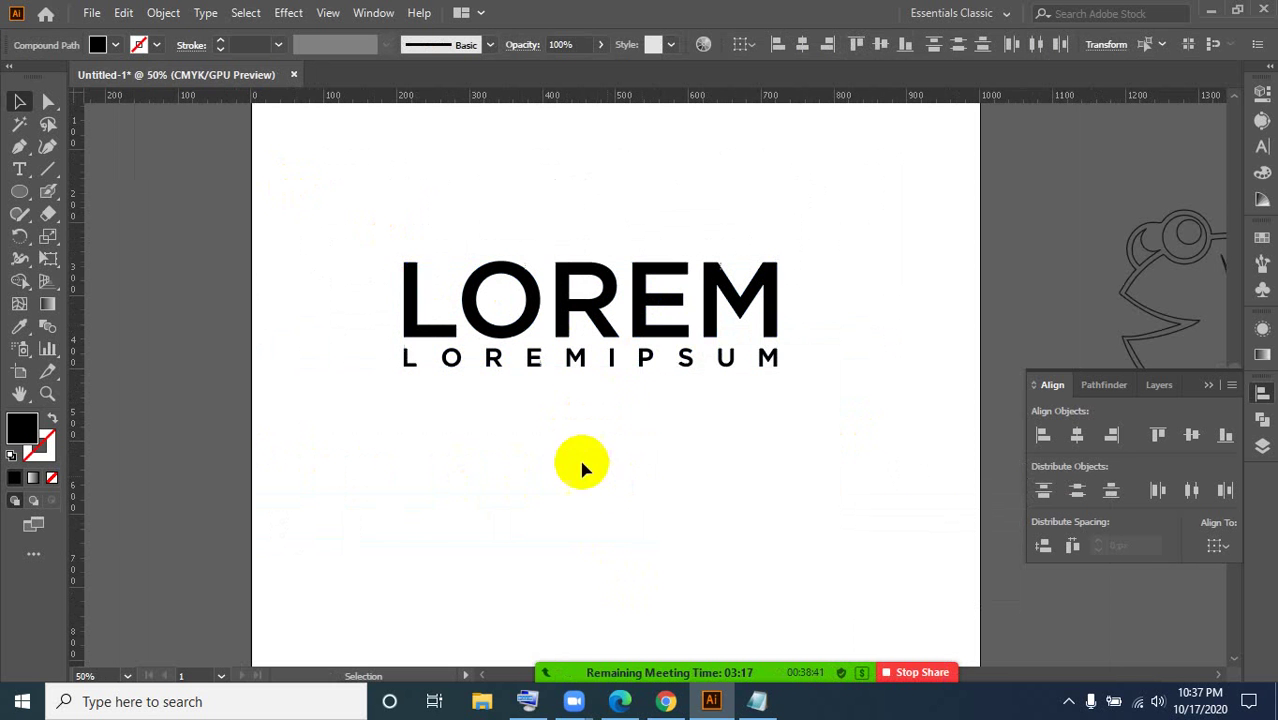
left_click_drag(359, 177, 828, 476)
right_click(643, 330)
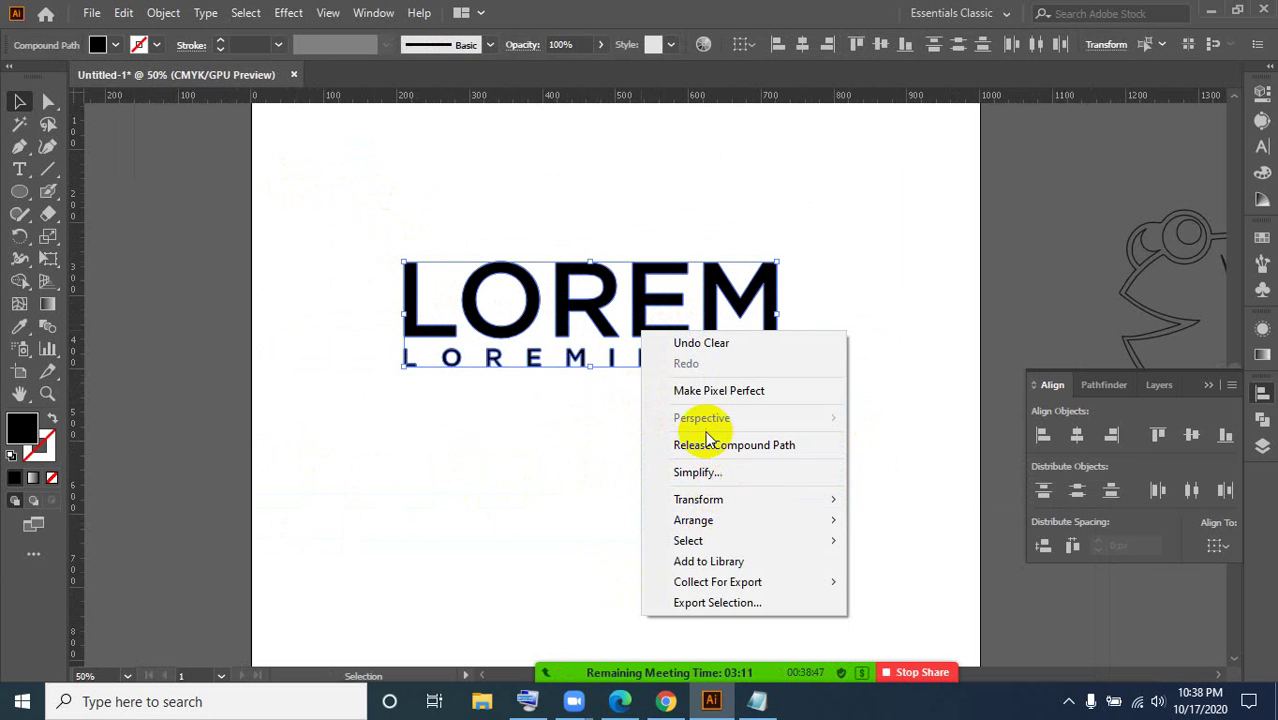
left_click(511, 404)
- Try releasing the compound paths of the small LOREM IPSUM letters, and undo the release
left_click_drag(343, 374, 796, 351)
right_click(767, 363)
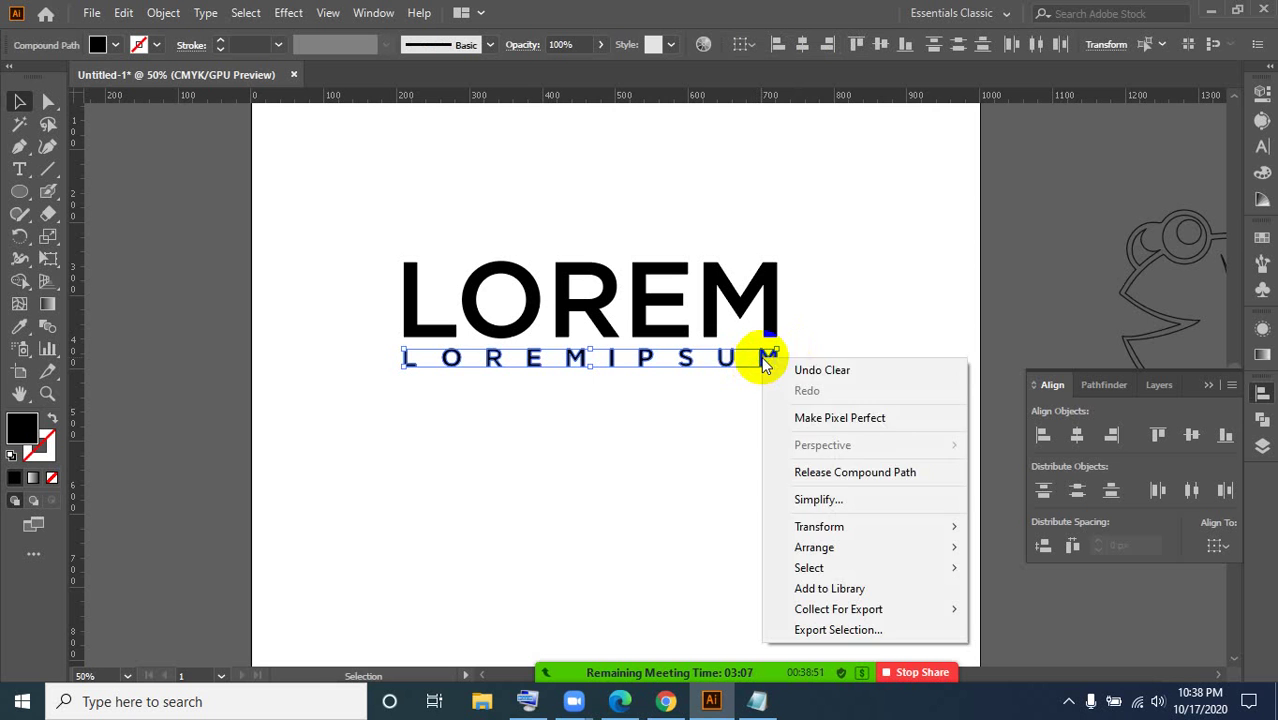
left_click(822, 480)
key("ctrl+z")
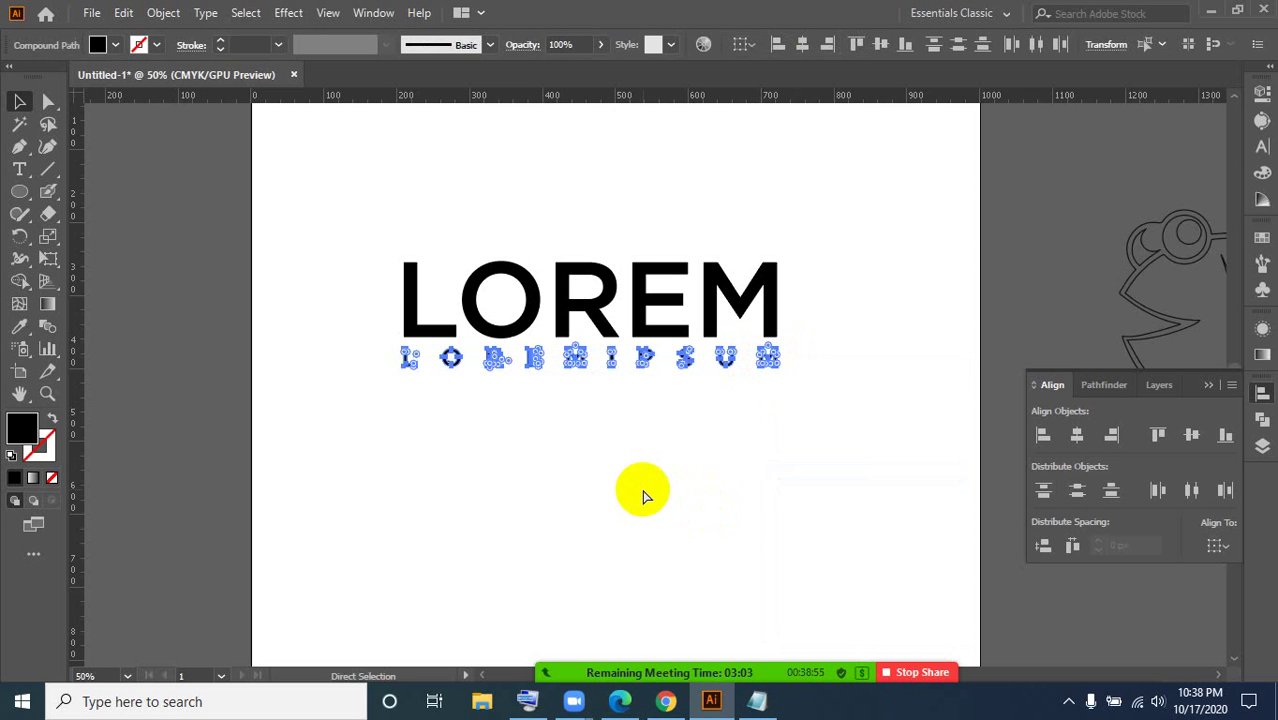
left_click(575, 486)
- Release the compound paths of all the small LOREM IPSUM letters
key("ctrl+plus")
key("ctrl+plus")
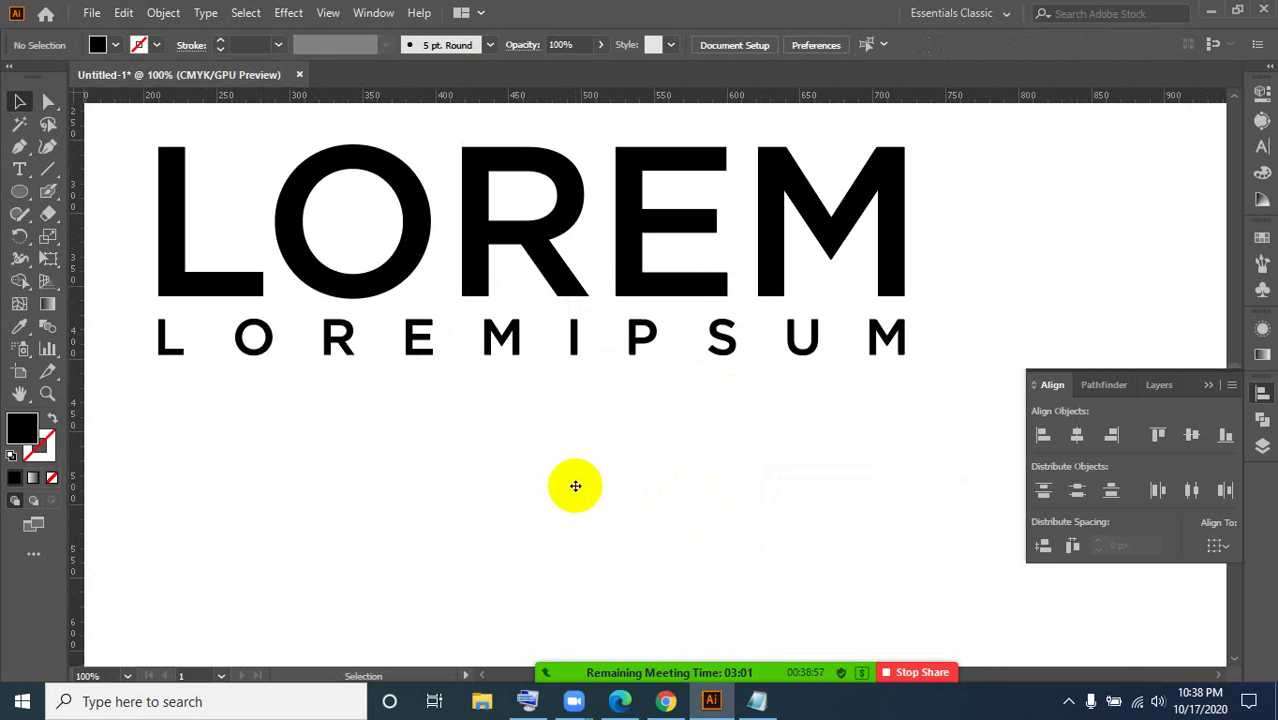
left_click_drag(174, 382, 910, 325)
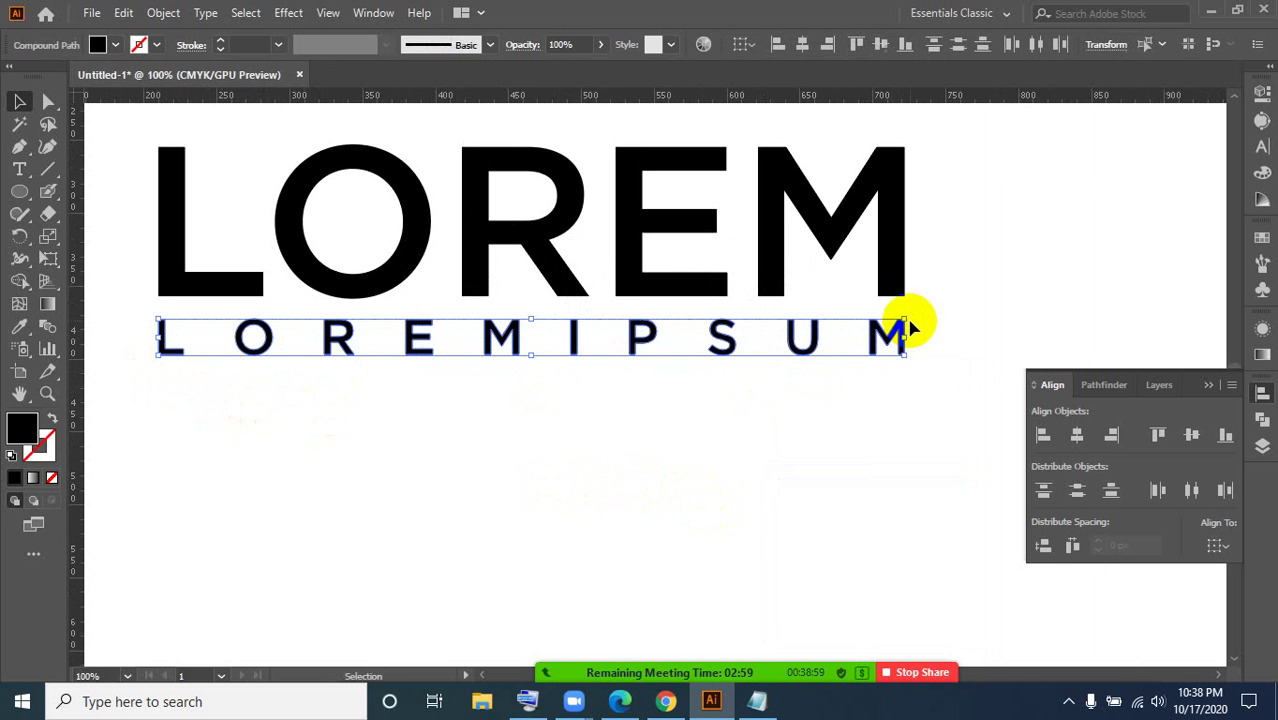
right_click(728, 340)
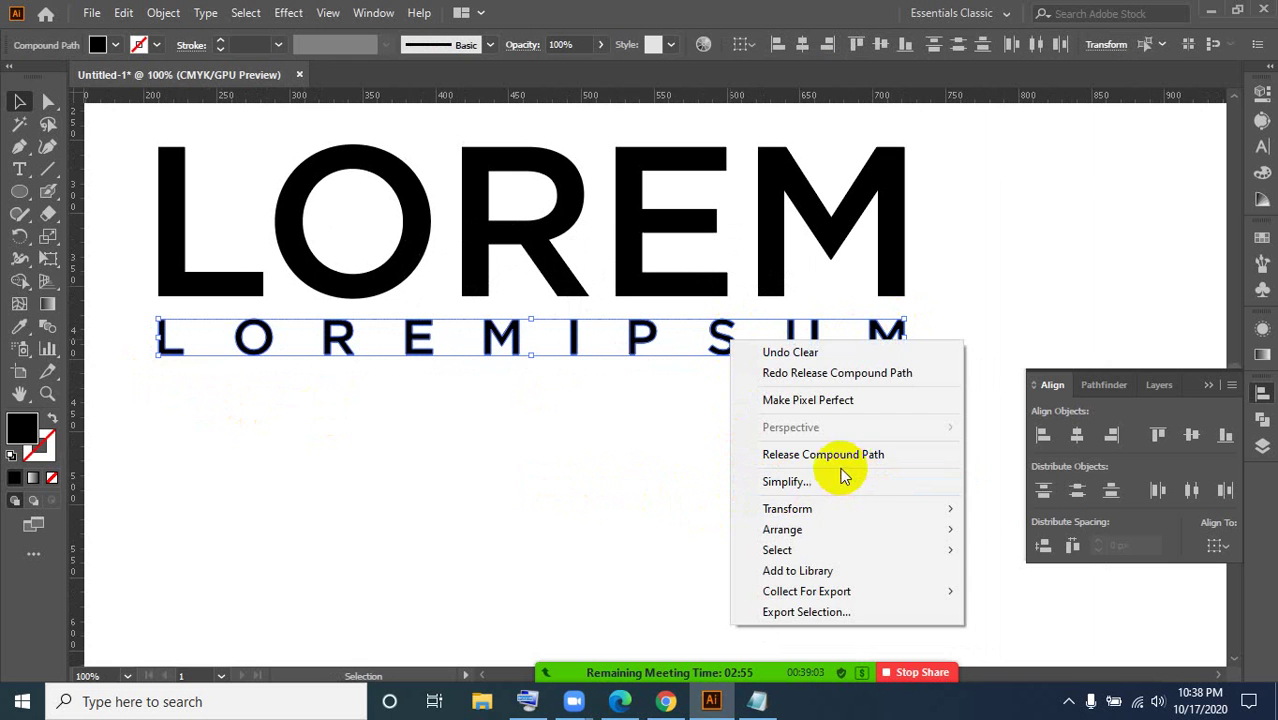
left_click(797, 456)
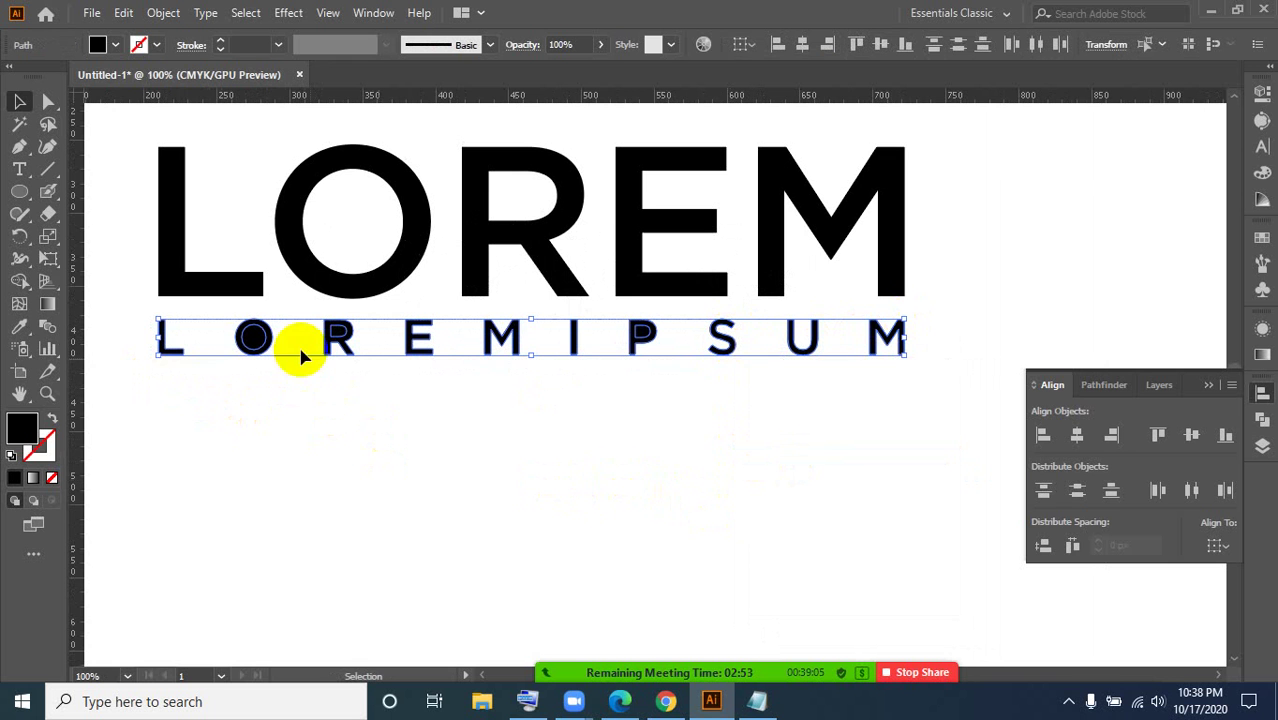
- Delete the filled counters inside the small O, R and P with the Shape Builder tool
left_click(22, 285)
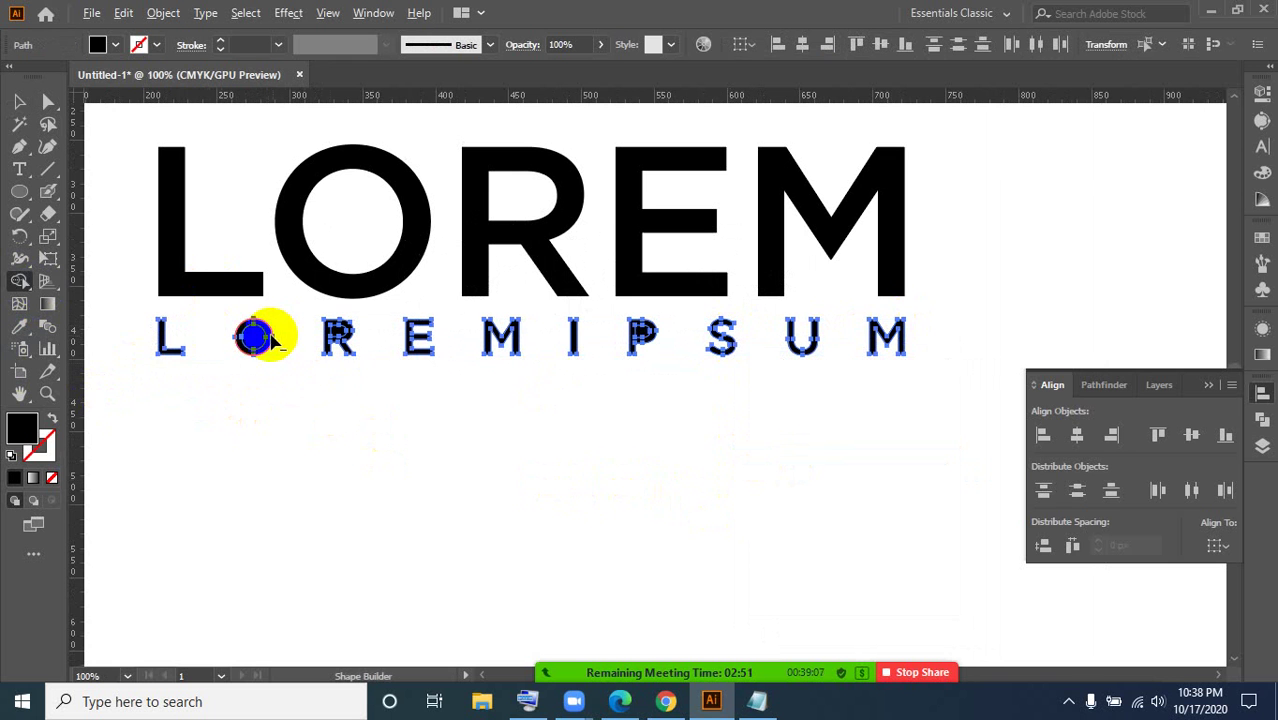
left_click(257, 340, "alt")
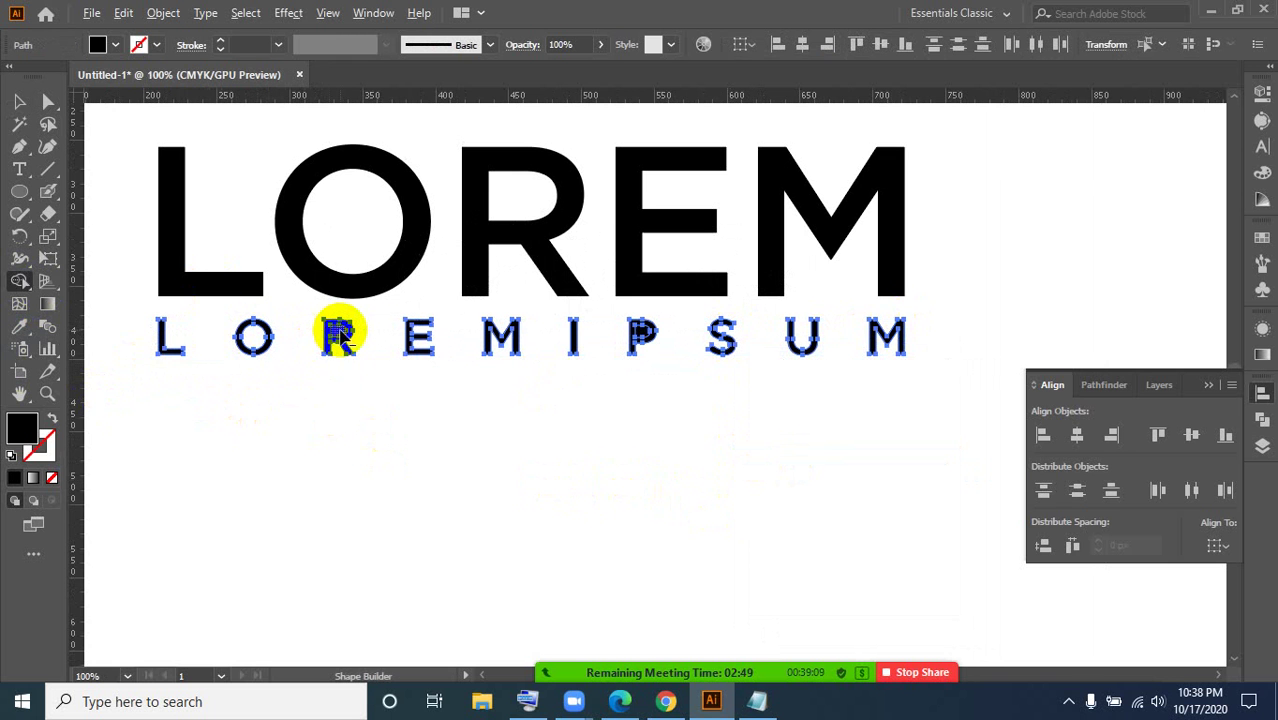
left_click(341, 331, "alt")
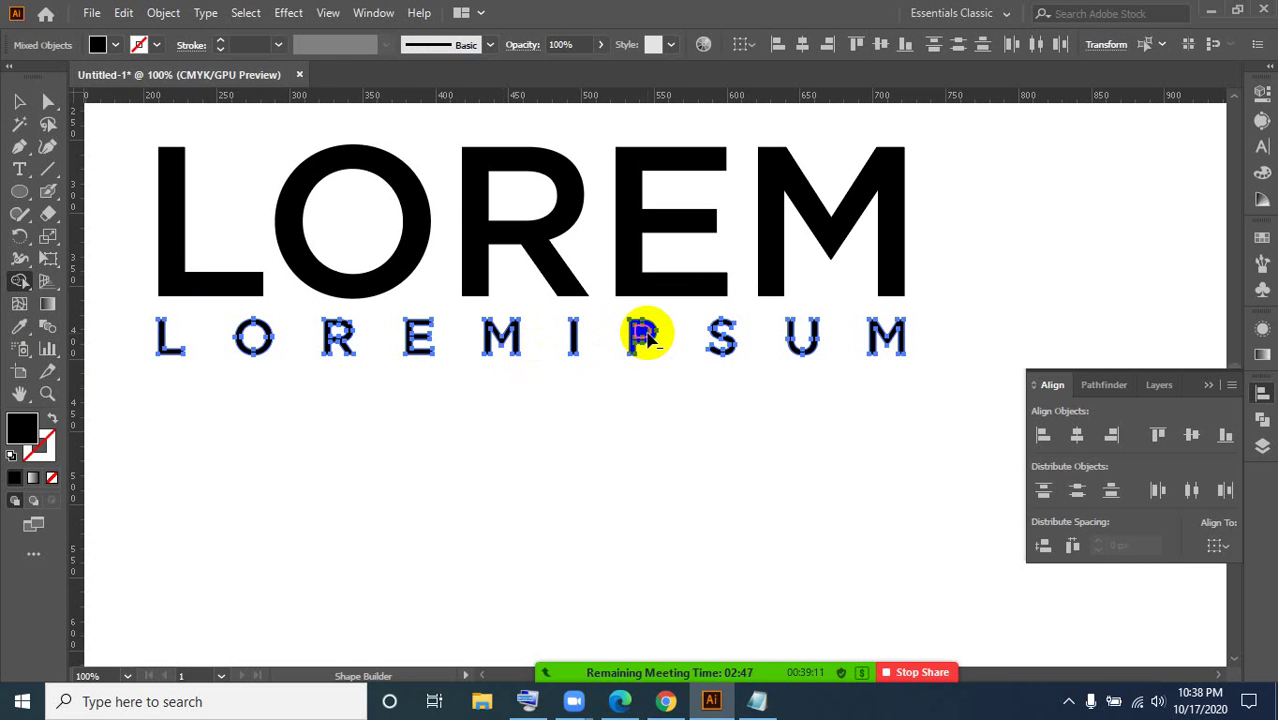
left_click(643, 336, "alt")
left_click(18, 103)
left_click(332, 492)
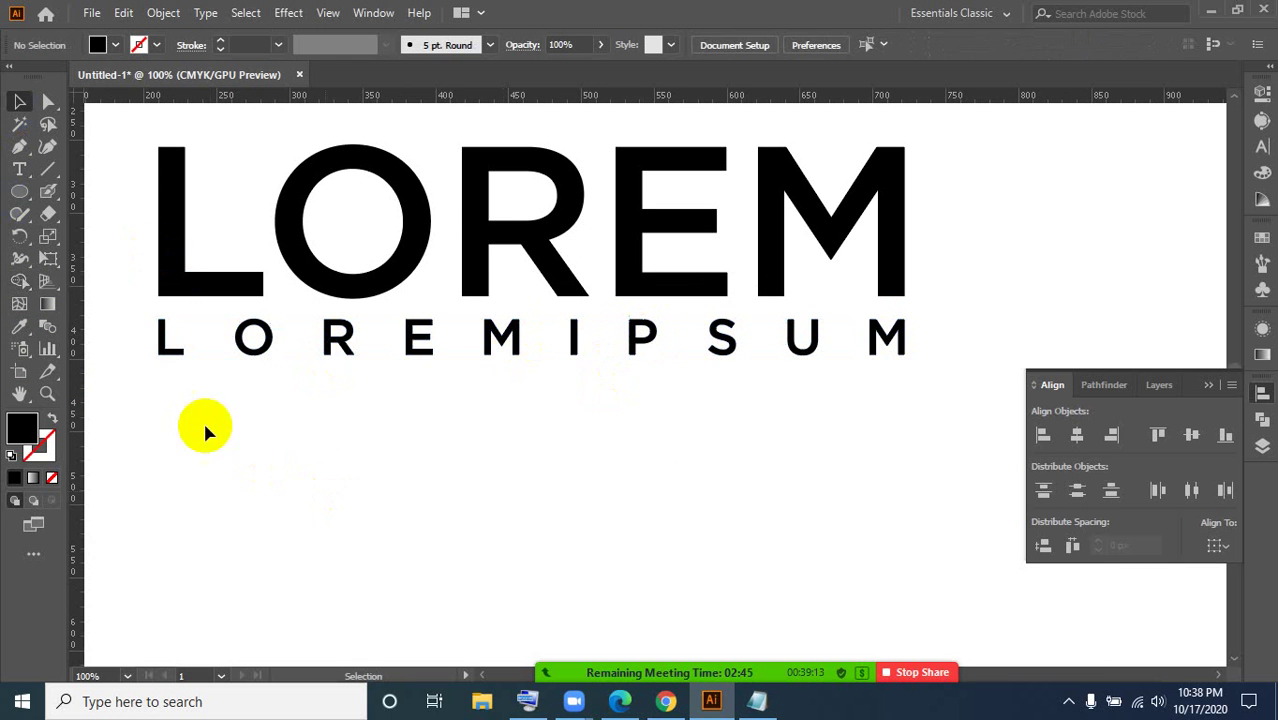
- Group all the small LOREM IPSUM letters and deselect them
left_click_drag(138, 375, 870, 343)
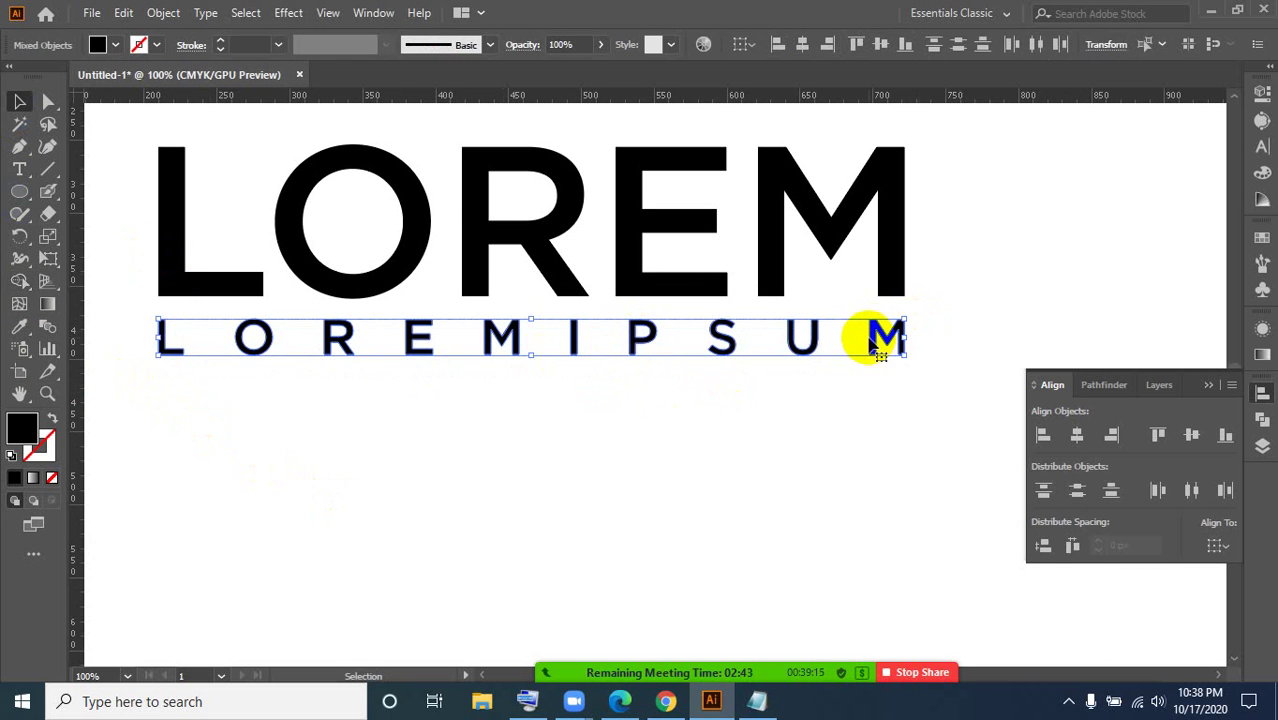
right_click(876, 341)
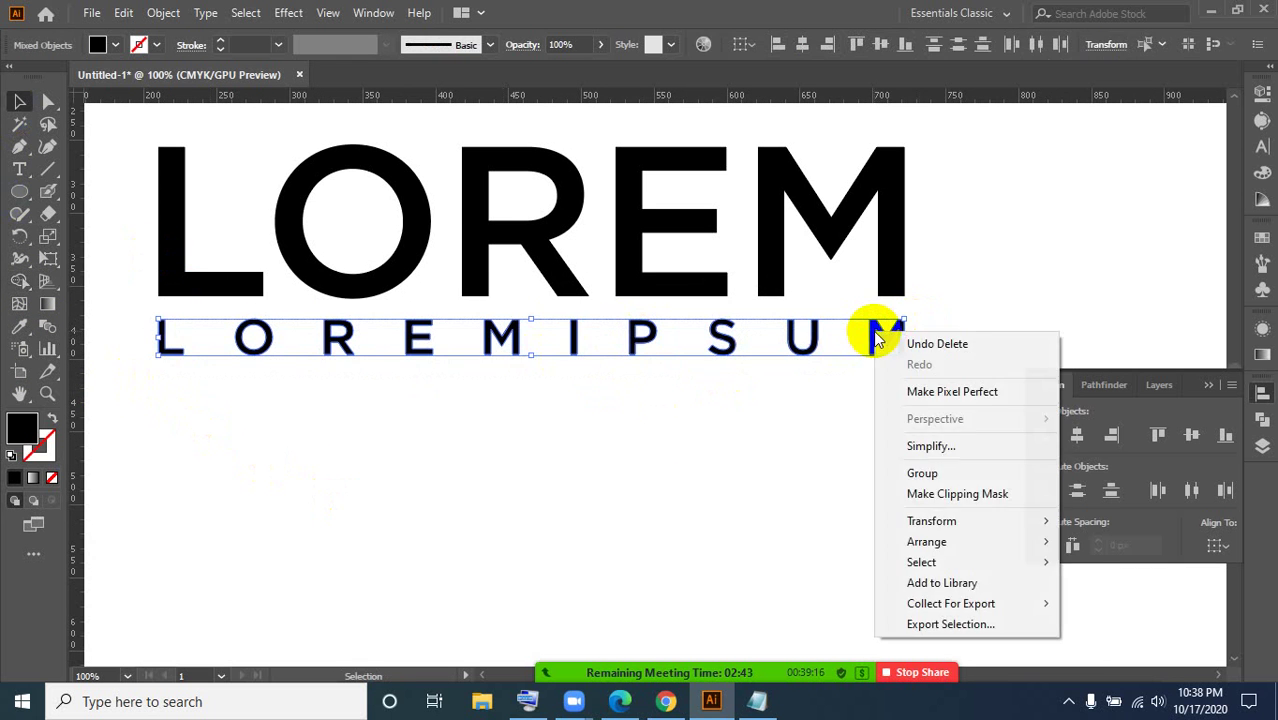
left_click(922, 474)
scroll(462, 496, "up", 3)
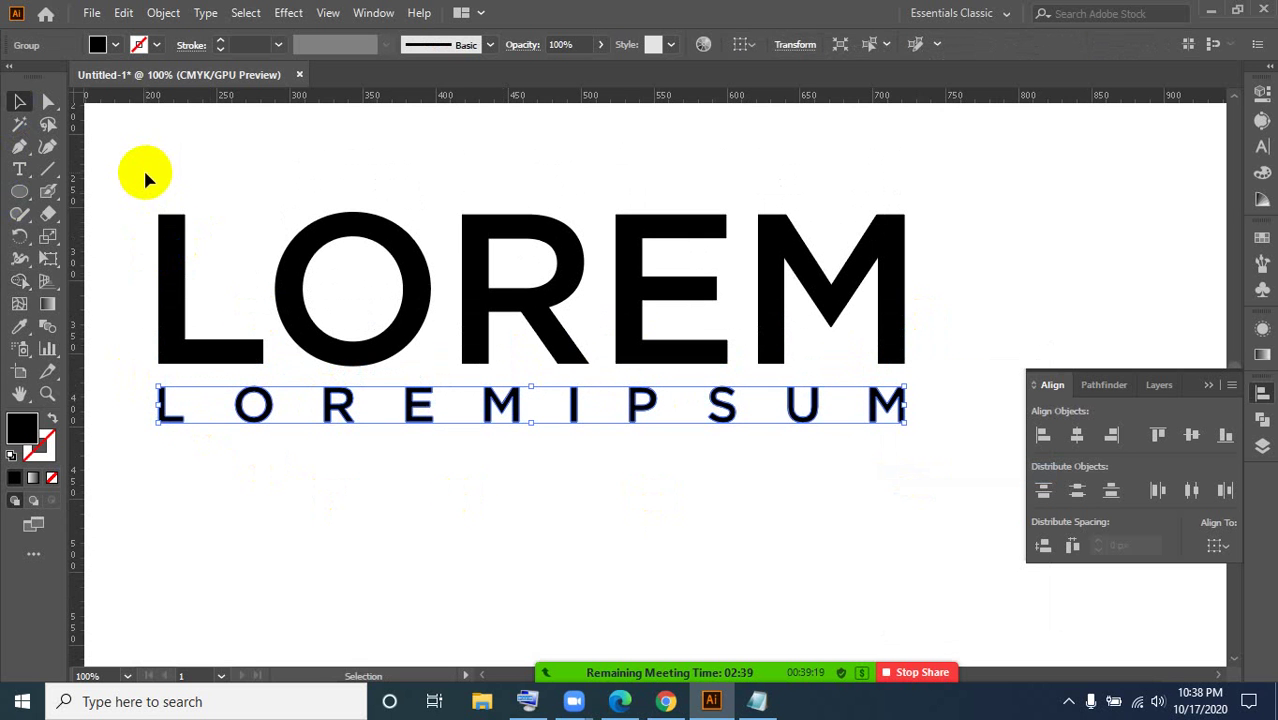
left_click(320, 229)
left_click(254, 170)
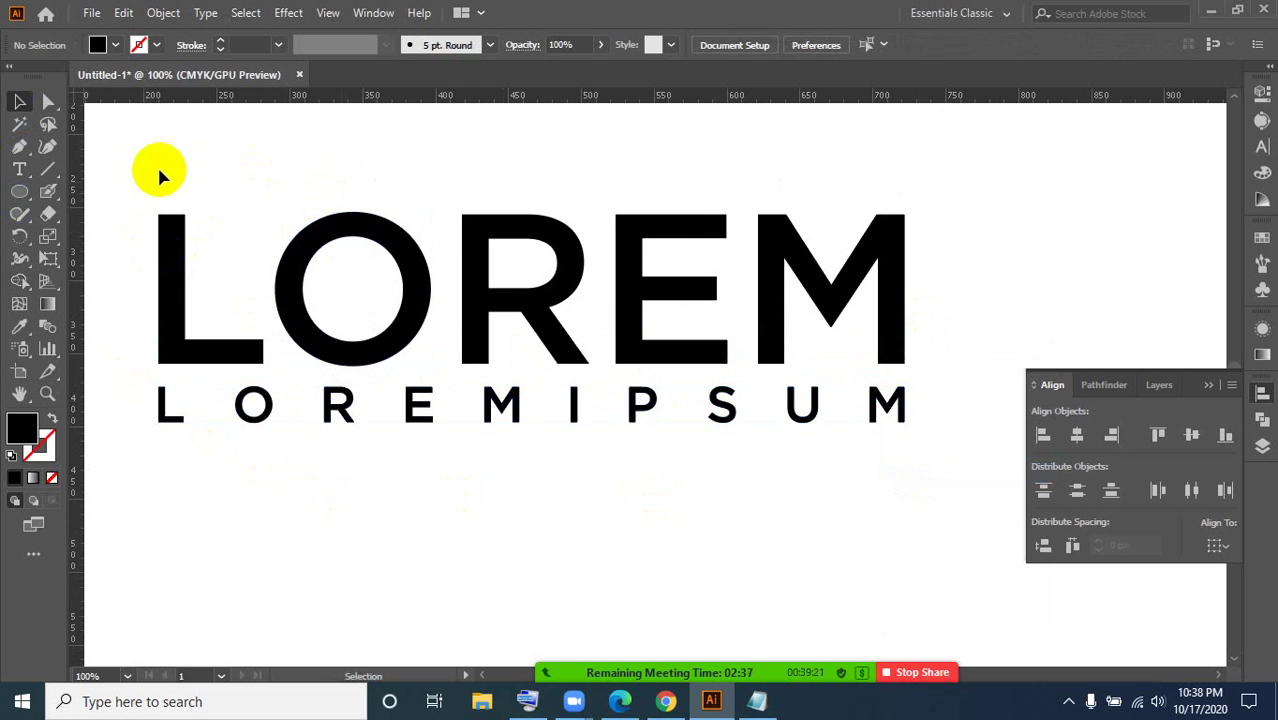
- Release the compound paths of the large LOREM letters and delete the filled counters of the O and R with Shape Builder
left_click_drag(160, 176, 956, 322)
right_click(829, 318)
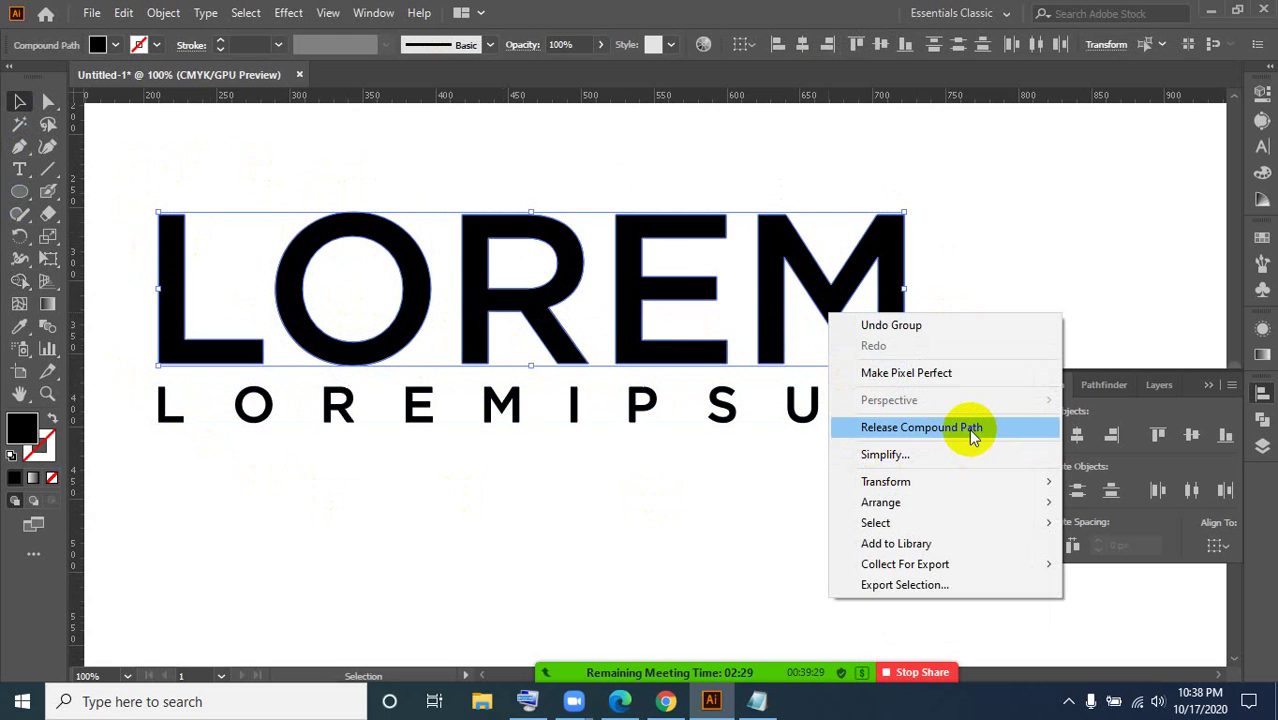
left_click(880, 436)
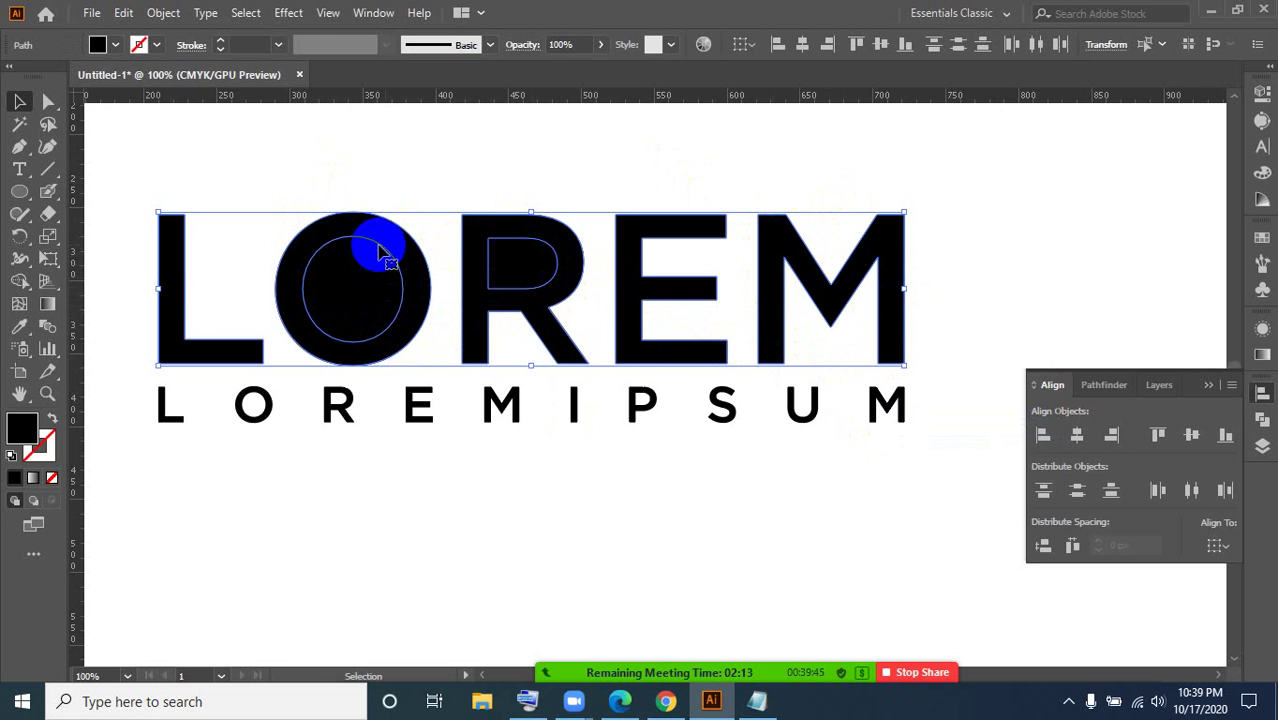
left_click(20, 281)
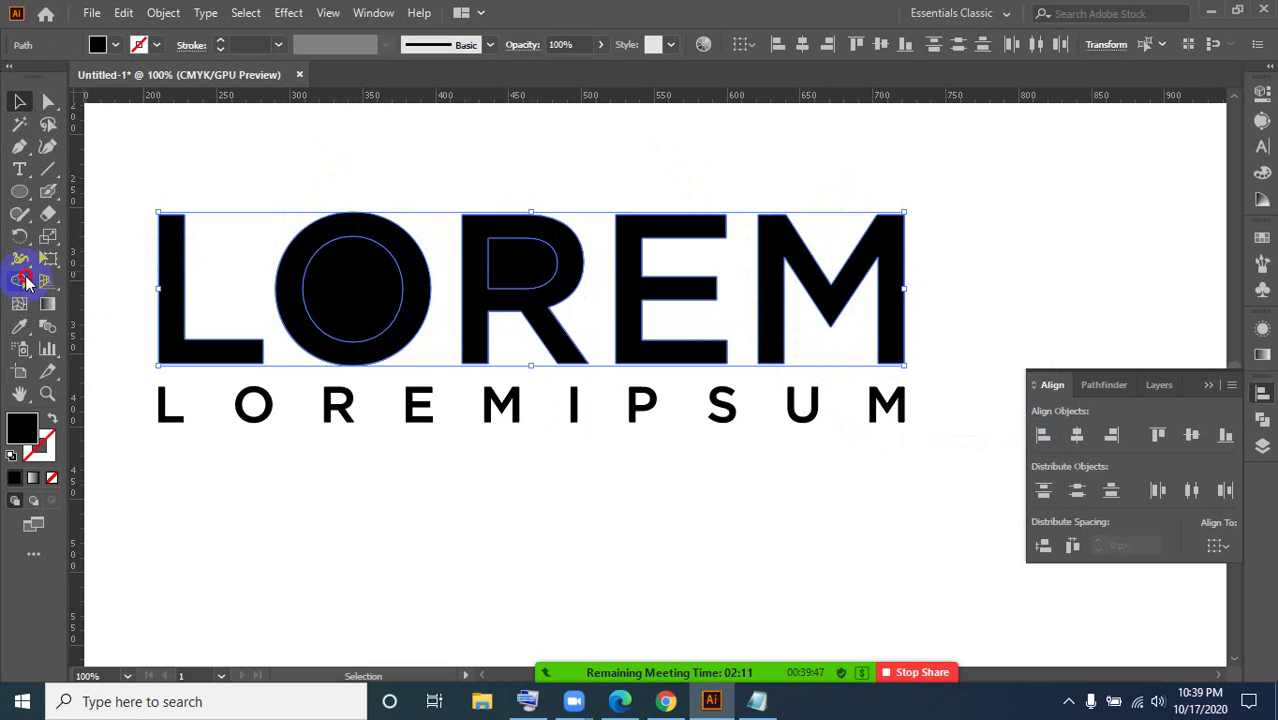
left_click(361, 295, "alt")
left_click(548, 266, "alt")
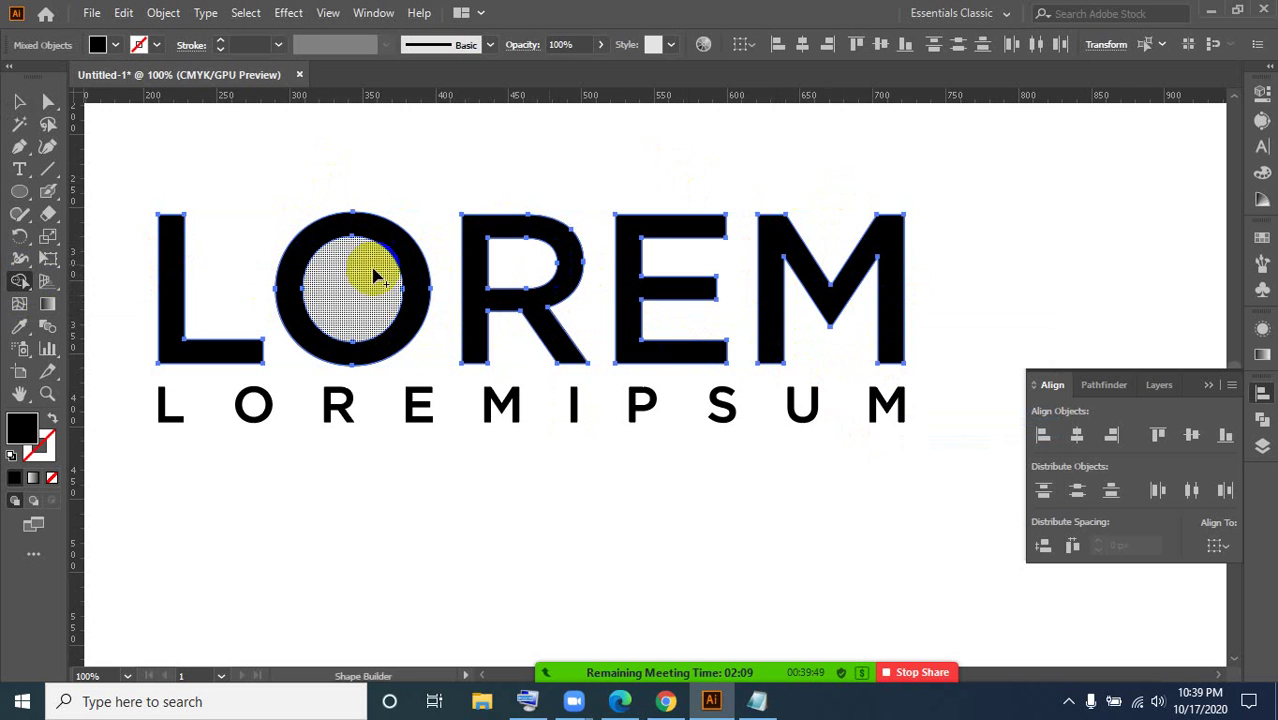
- Group the large LOREM letters, and group that word with the small LOREM IPSUM line as one lockup
left_click(22, 99)
left_click_drag(142, 160, 905, 331)
right_click(624, 296)
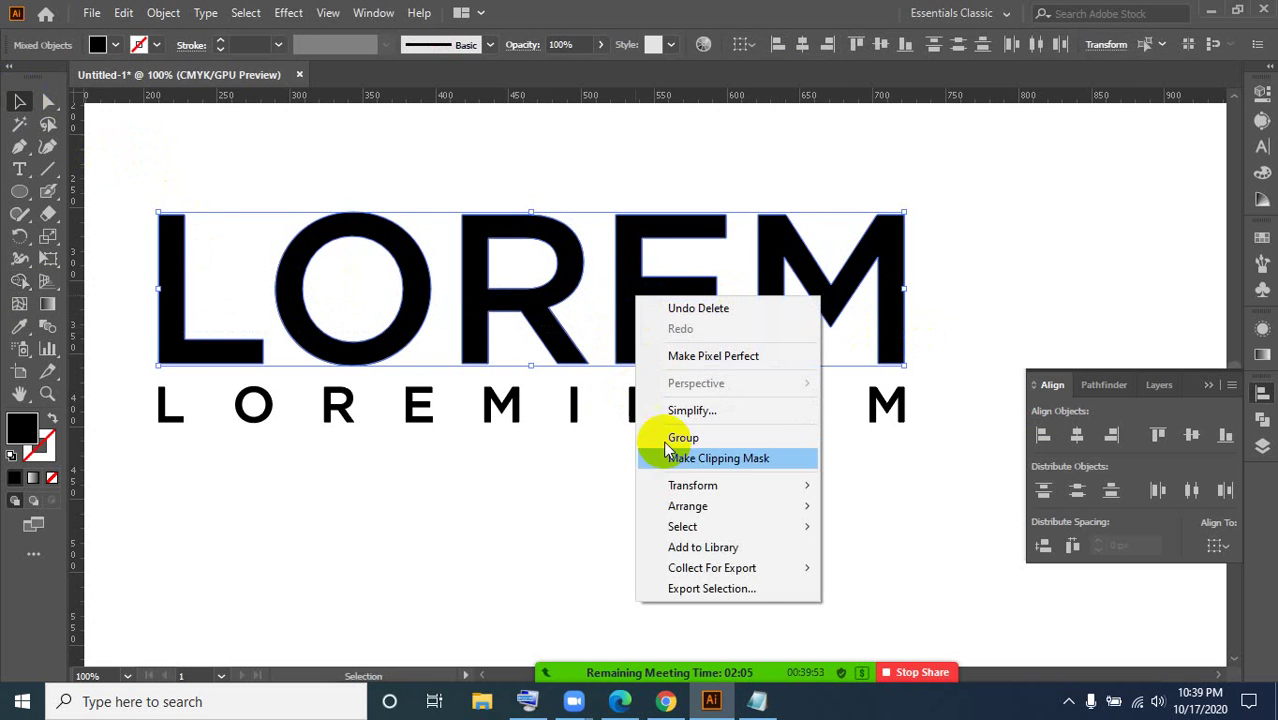
left_click(668, 437)
left_click_drag(115, 170, 915, 476)
right_click(797, 371)
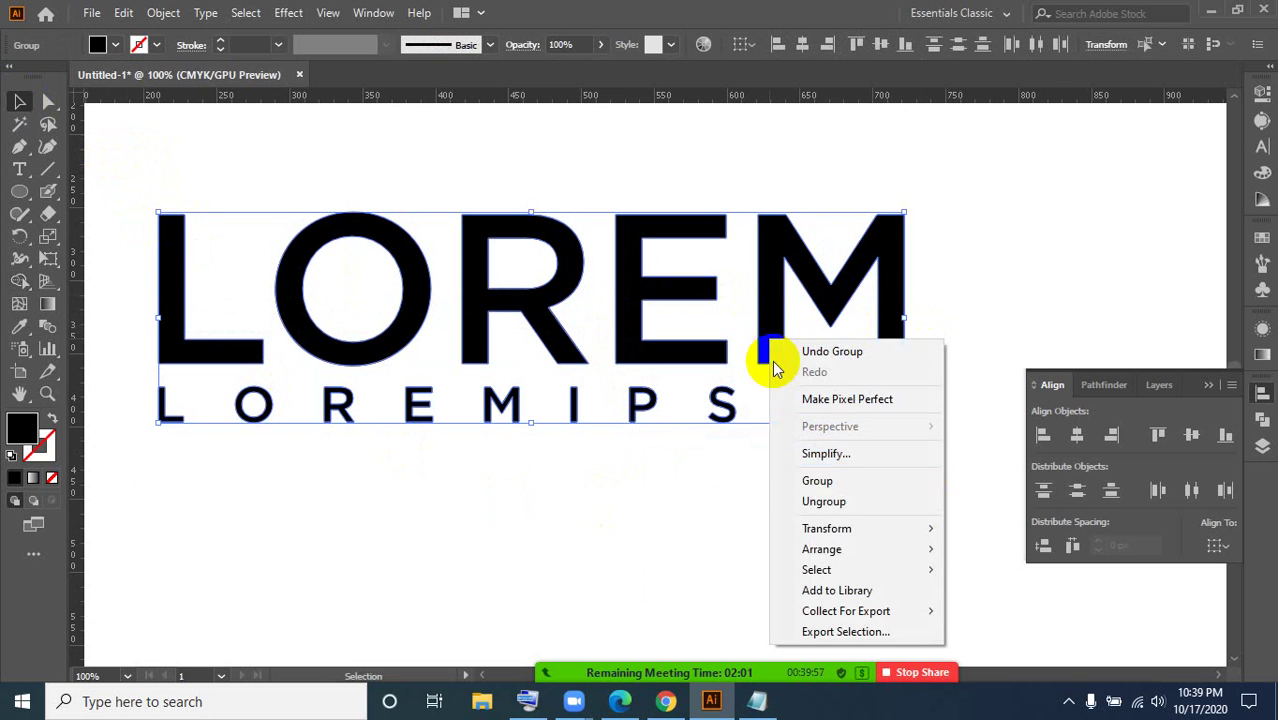
left_click(800, 481)
- Move the grouped lockup to the upper-left area of the artboard
key("a")
key("ctrl+minus")
key("ctrl+minus")
key("ctrl+minus")
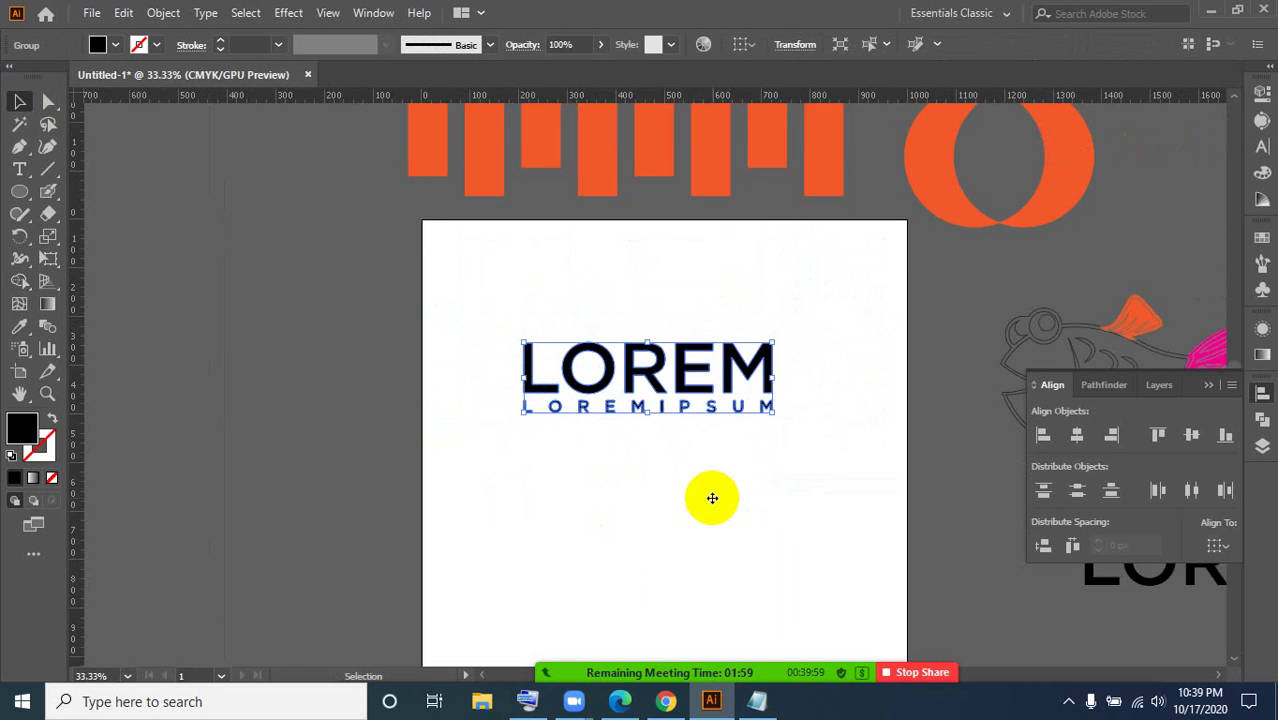
scroll(651, 431, "down", 3)
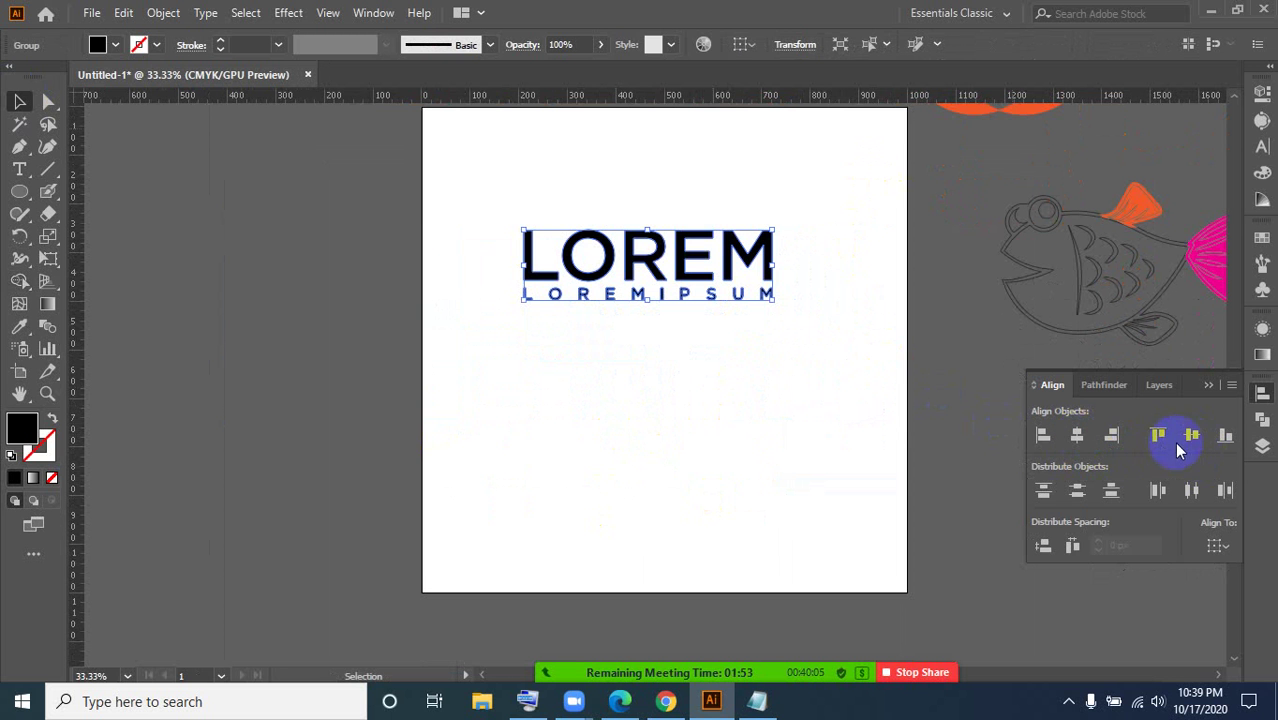
scroll(632, 402, "up", 2)
left_click_drag(652, 380, 556, 291)
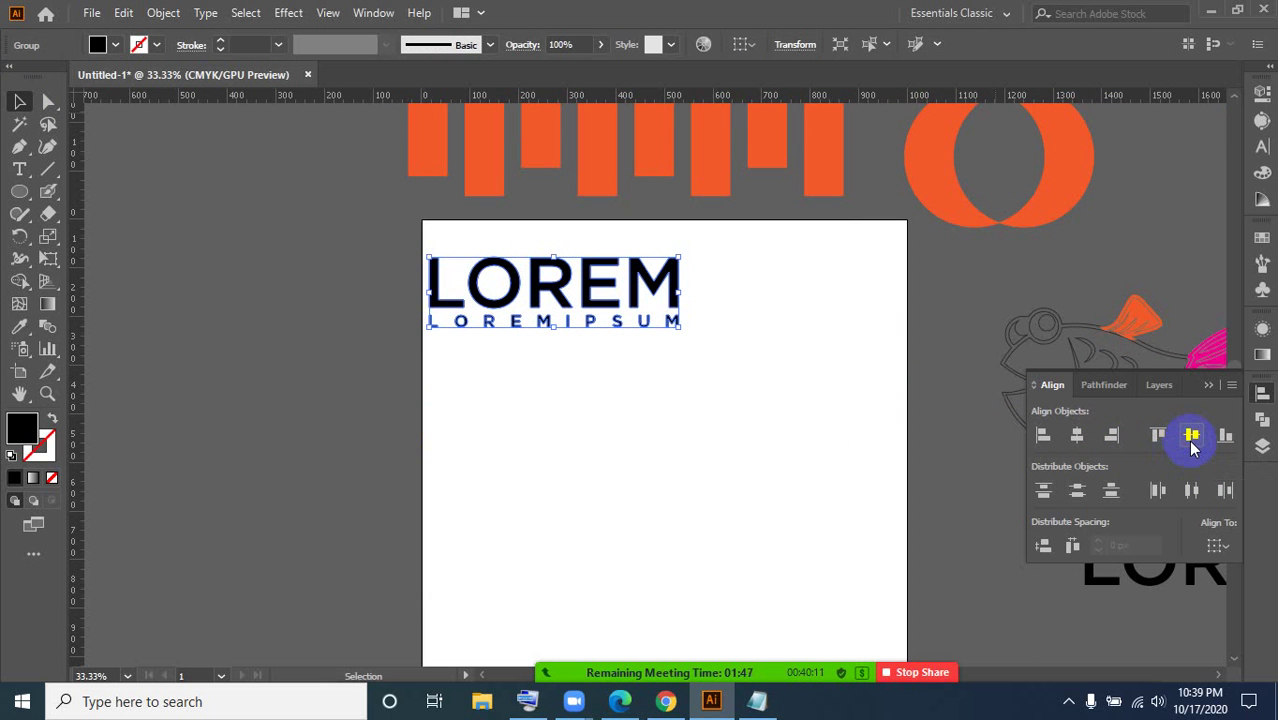
- Select the grouped lockup and switch the alignment reference to Align to Artboard
left_click(740, 440)
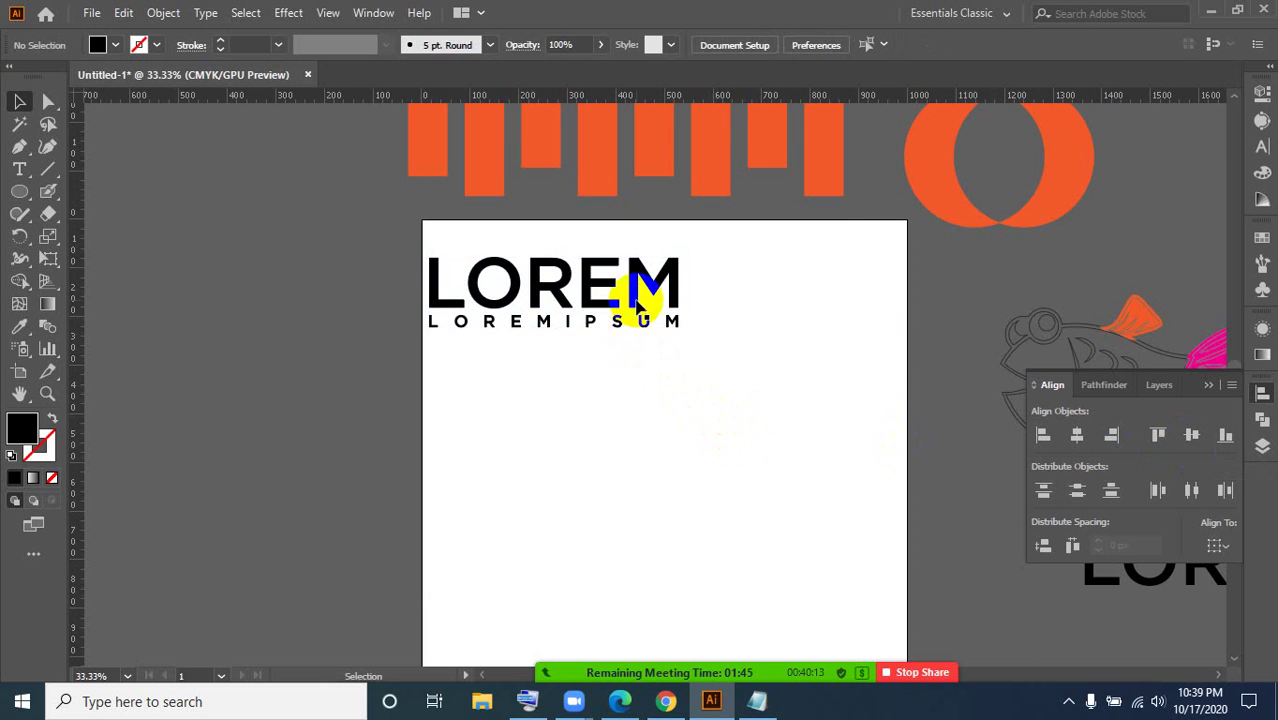
left_click(637, 305)
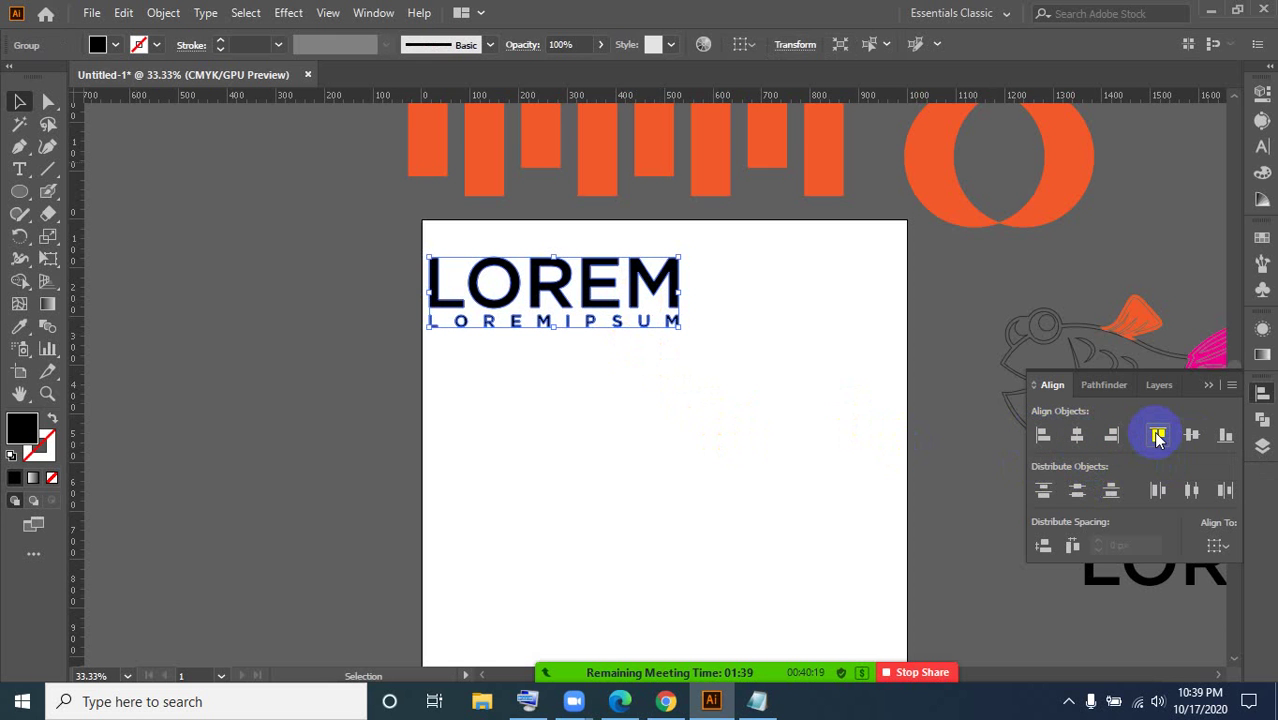
left_click(590, 351)
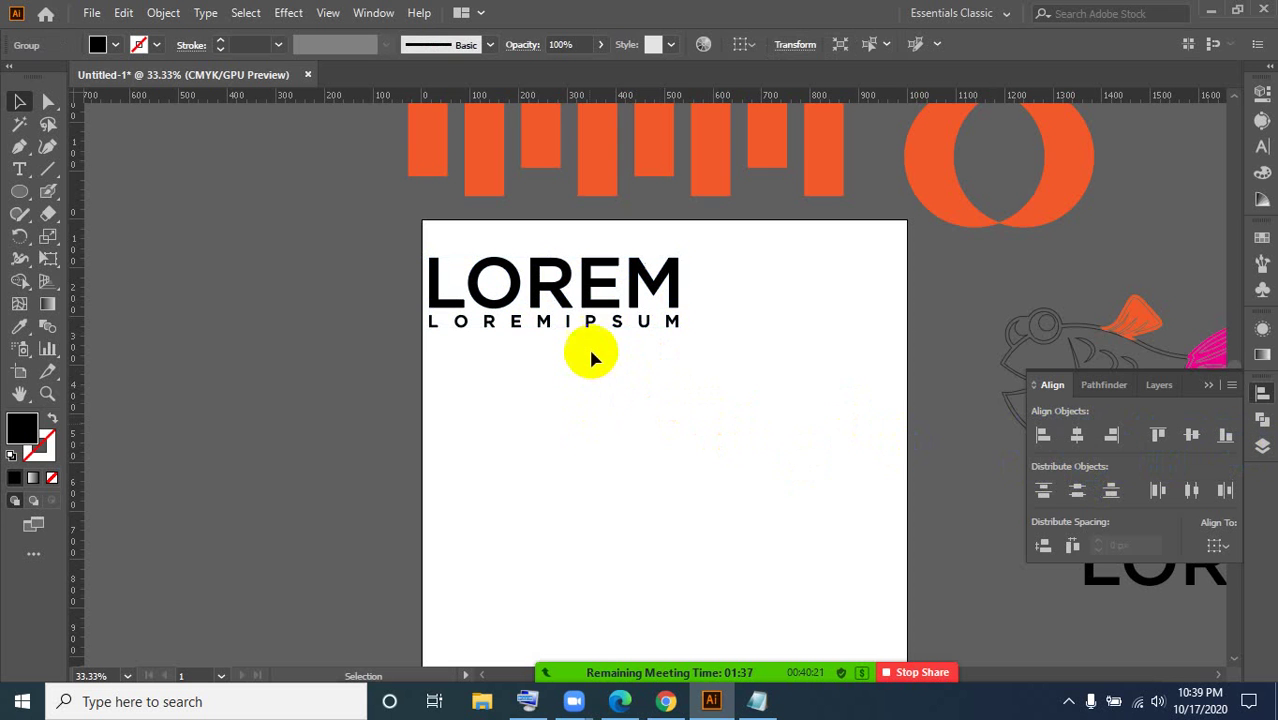
left_click(587, 297)
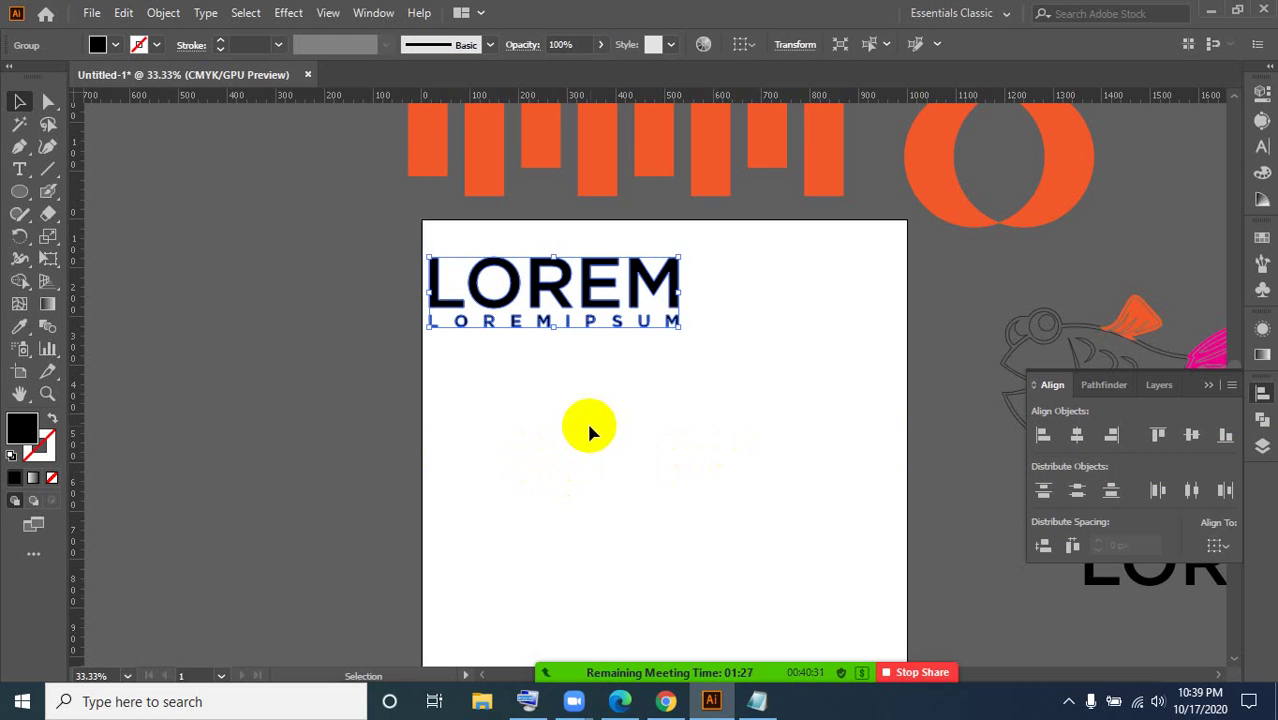
scroll(651, 427, "down", 1)
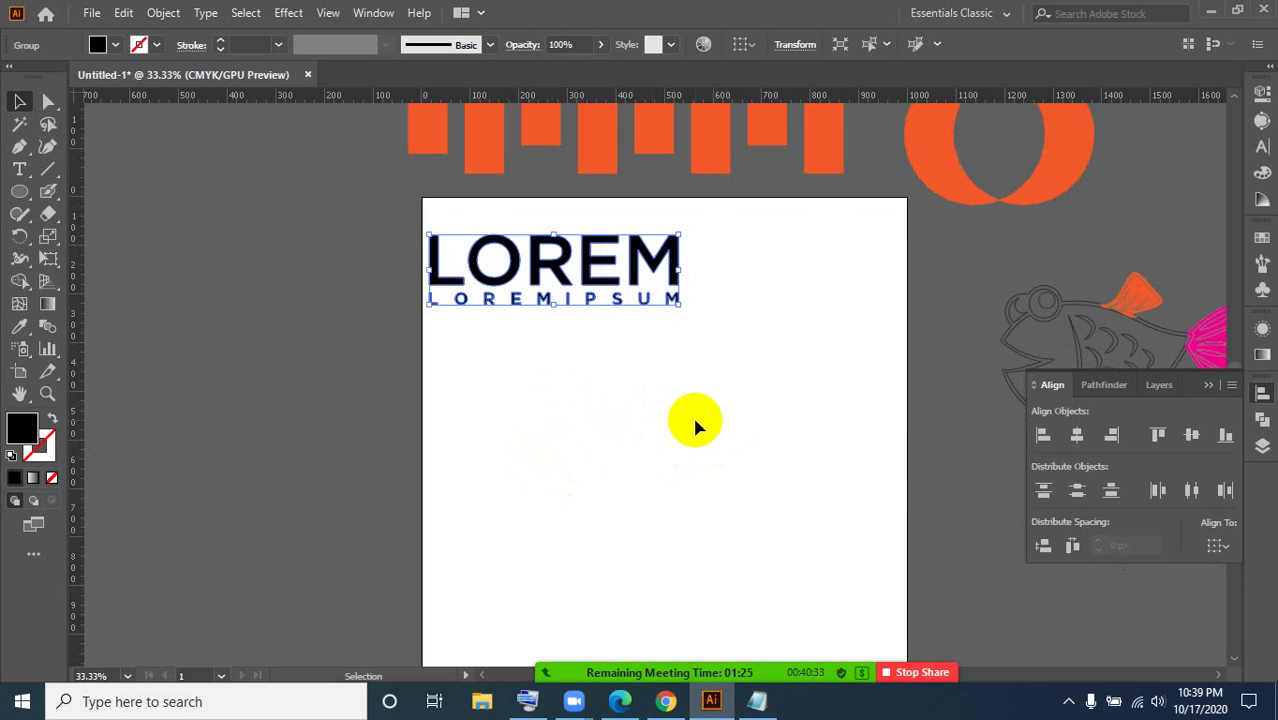
left_click(1221, 546)
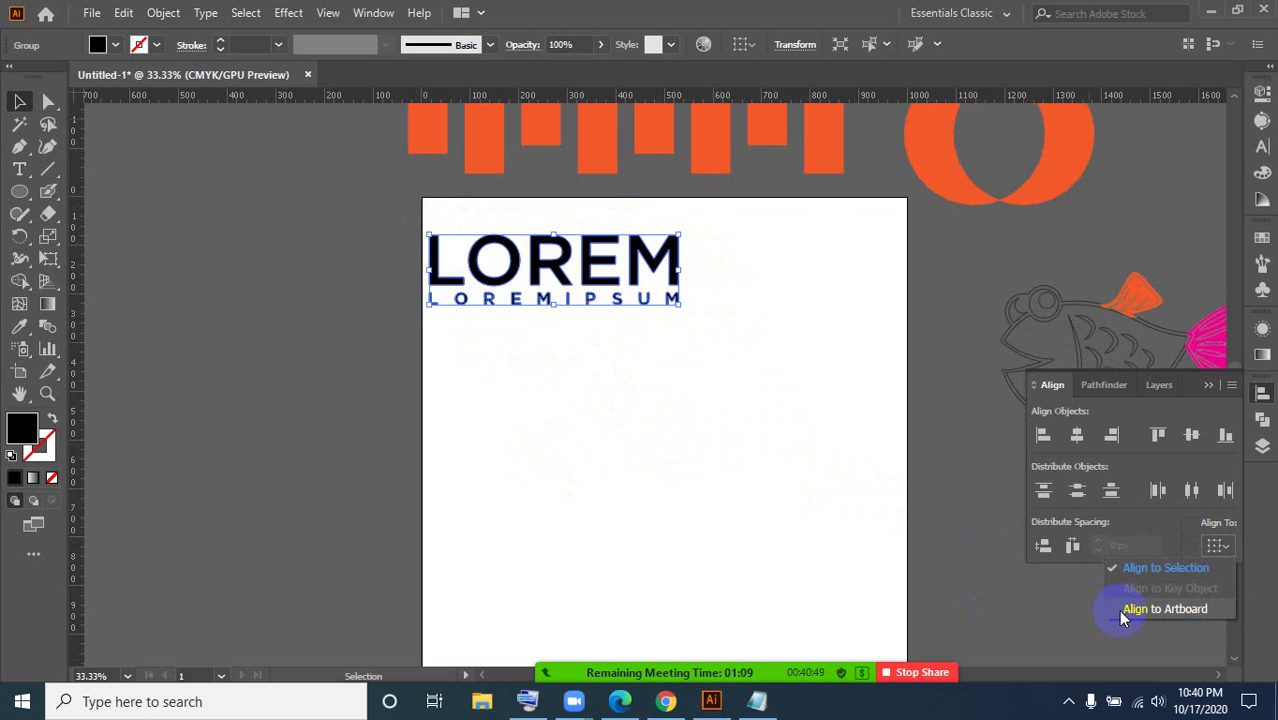
left_click(1186, 610)
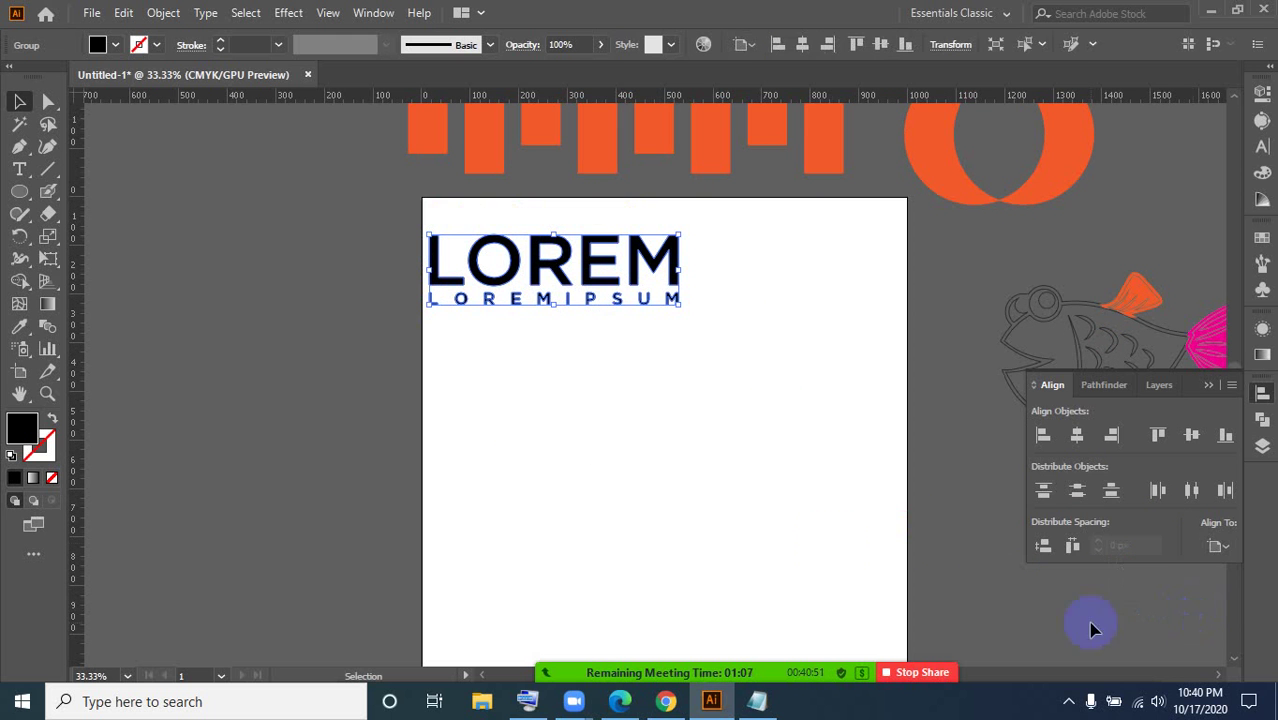
- Center the grouped LOREM lockup horizontally and vertically on the artboard, then deselect it
left_click(1077, 437)
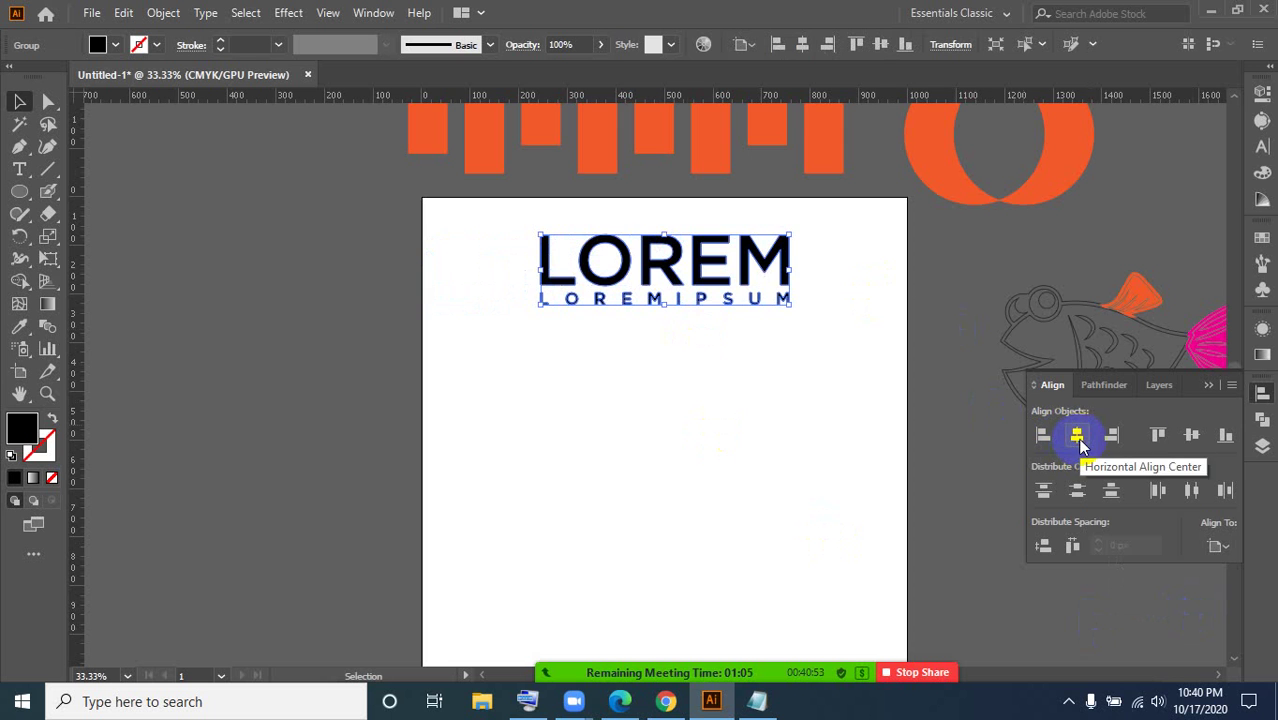
left_click(1188, 436)
left_click(869, 419)
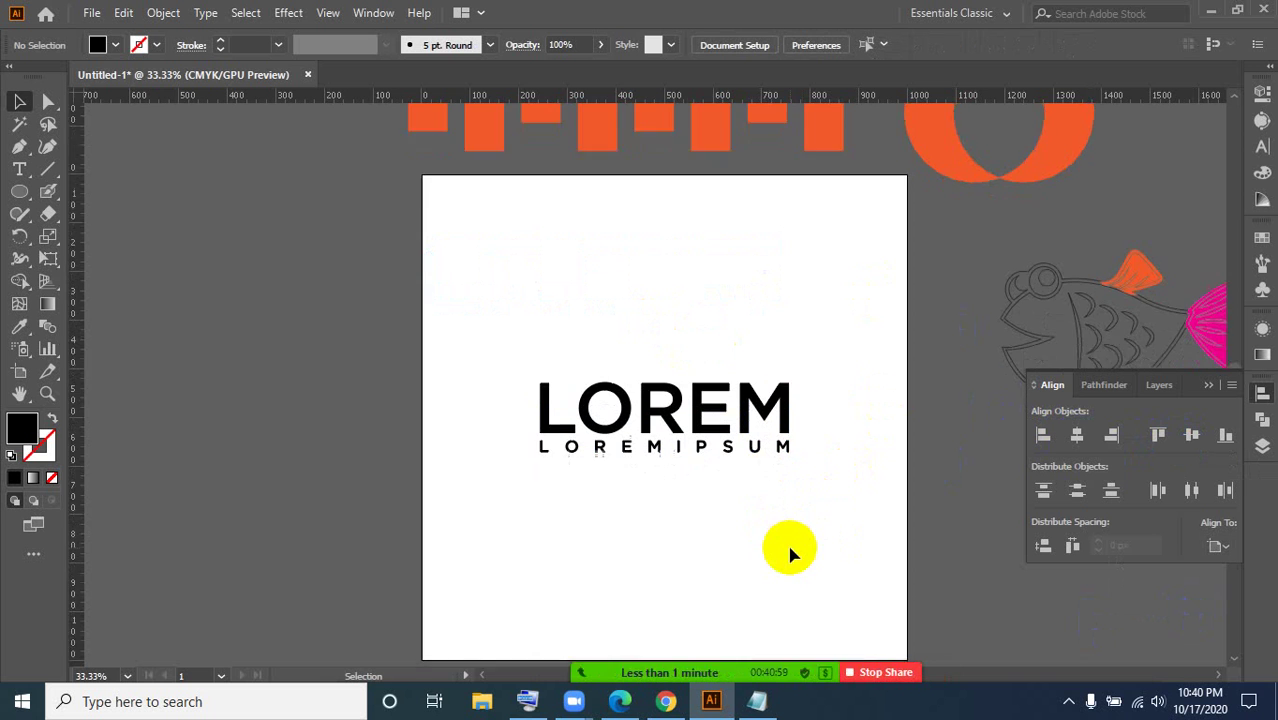
scroll(790, 548, "down", 2)
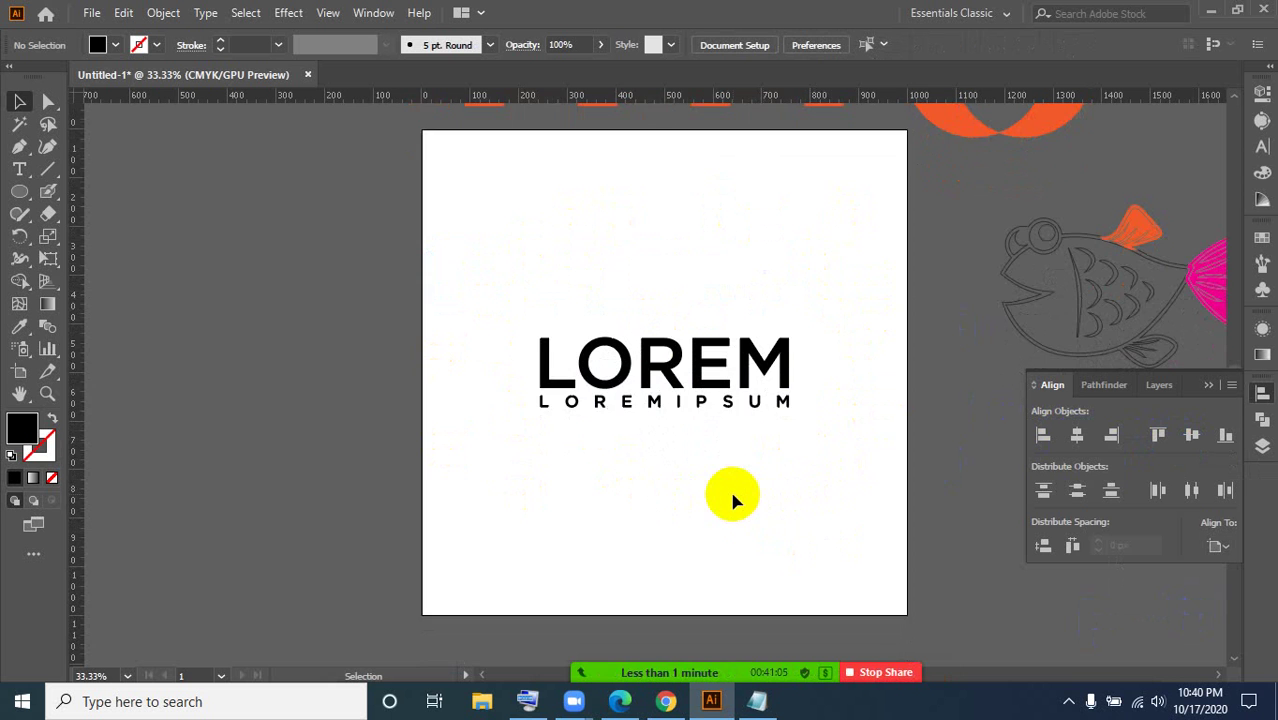
scroll(733, 495, "up", 1)
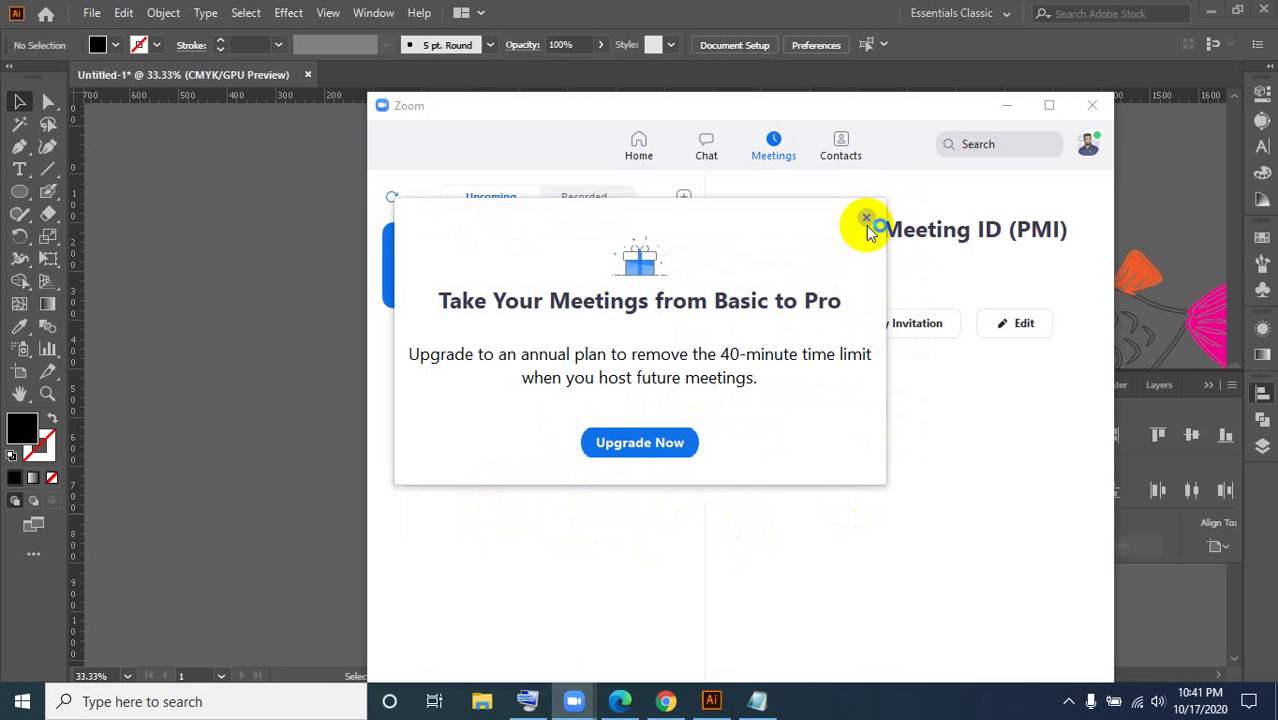
- Dismiss the Zoom upgrade offer, then switch to the Zoom meeting and share the Illustrator window
left_click(866, 218)
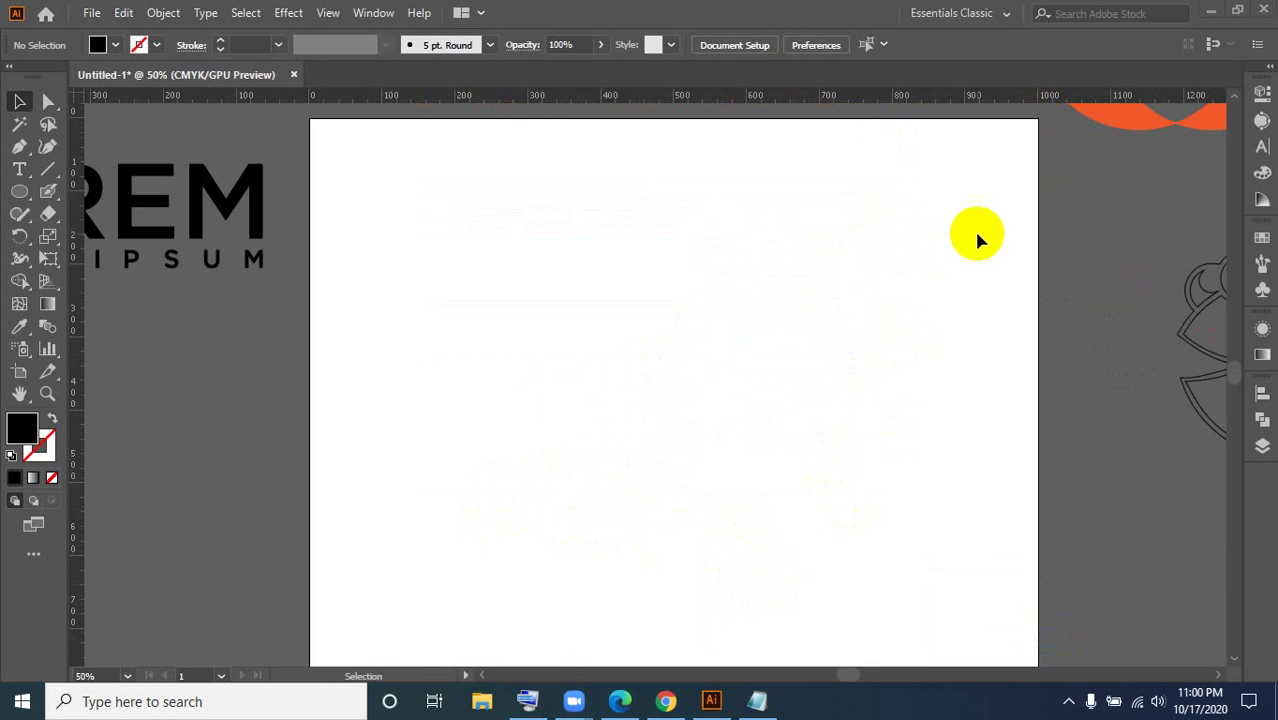
left_click(1208, 11)
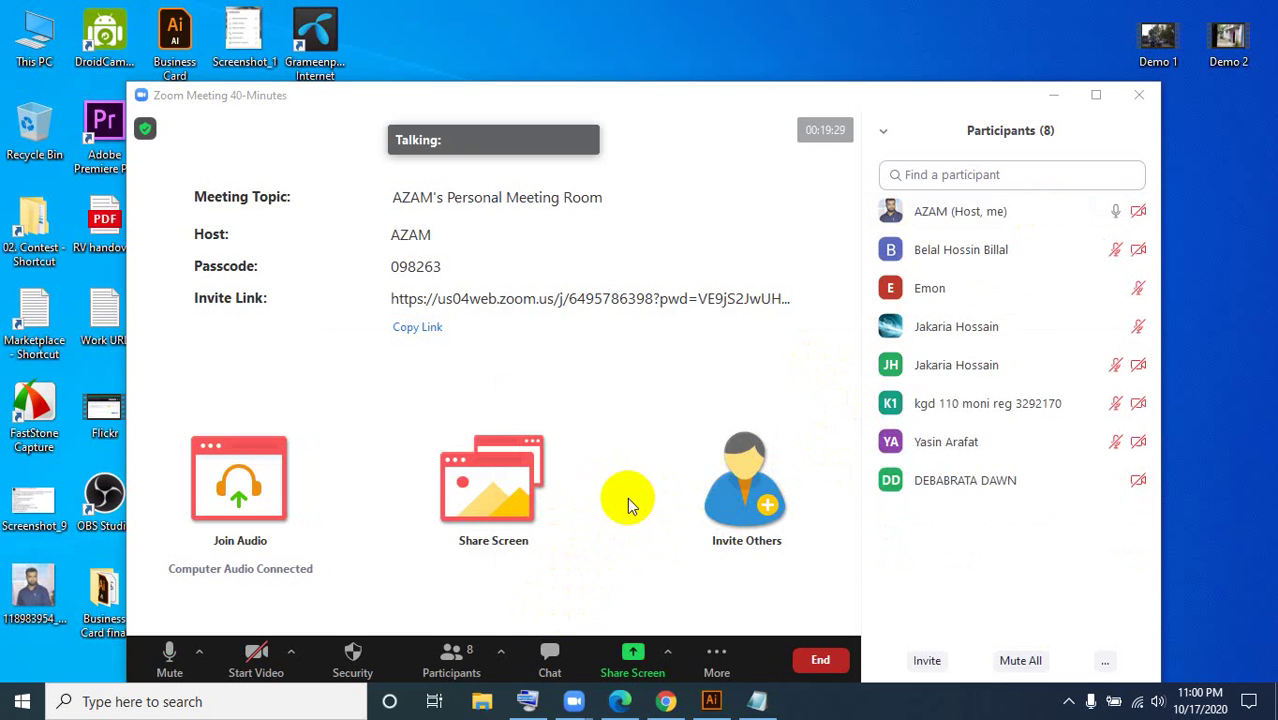
left_click(510, 519)
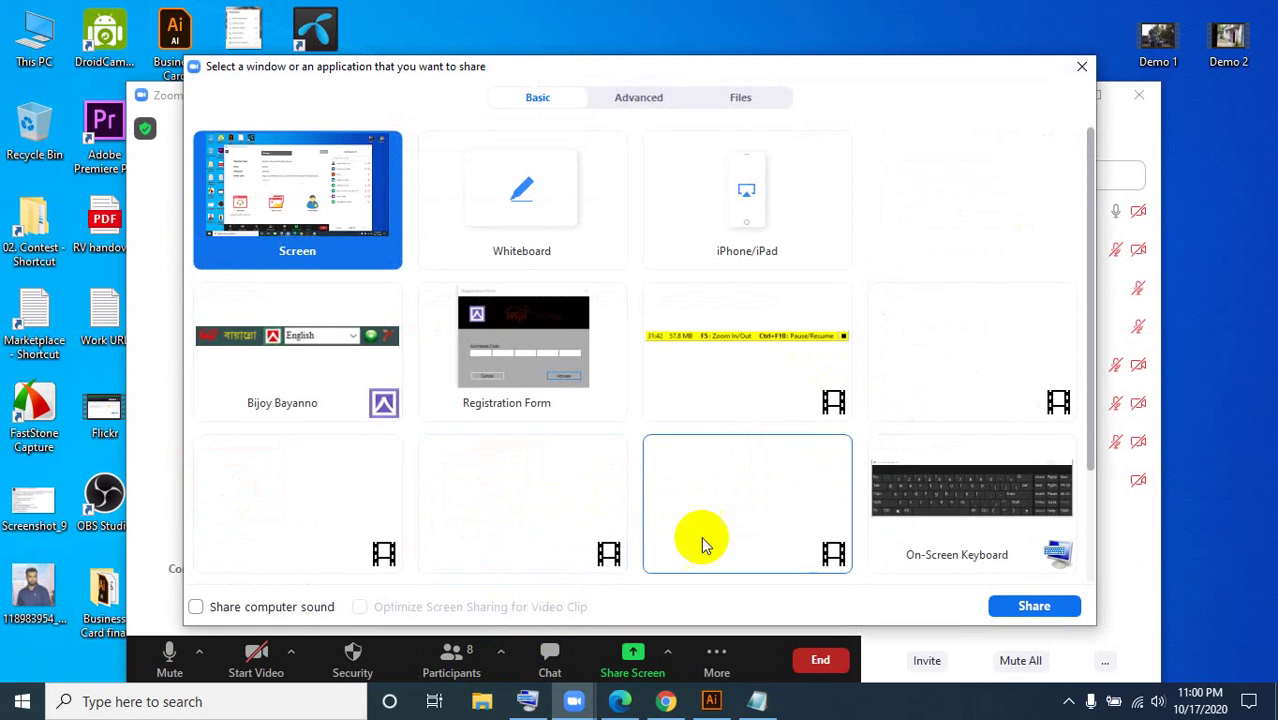
scroll(562, 371, "down", 3)
scroll(557, 552, "down", 2)
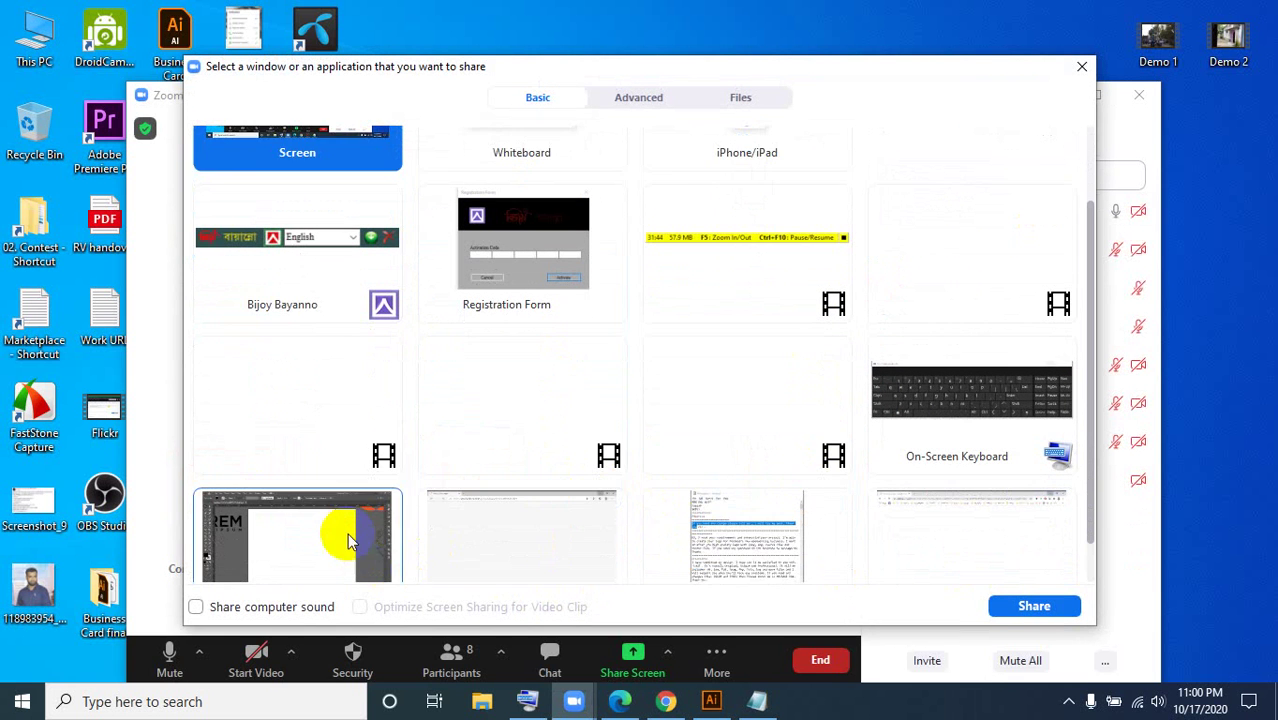
left_click(342, 531)
left_click(1030, 610)
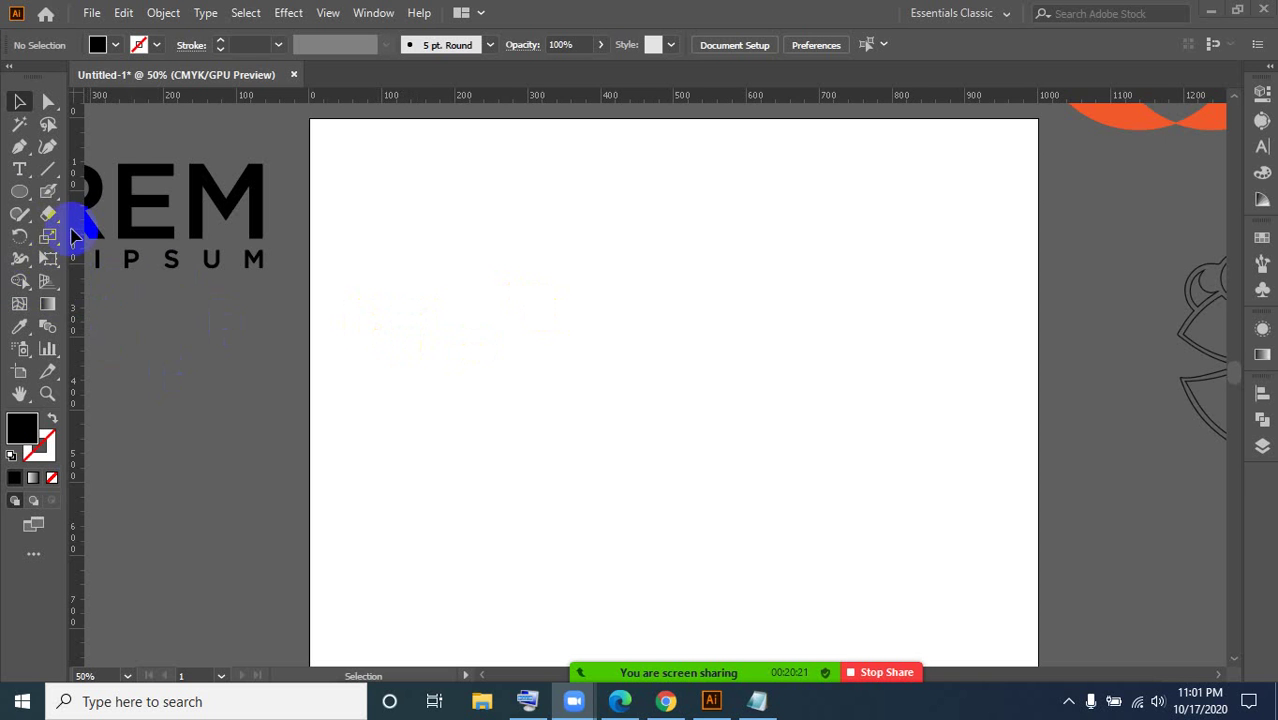
- Draw a black circle about 126 px wide in the upper part of the artboard and place two copies in a row beside it
left_click(19, 191)
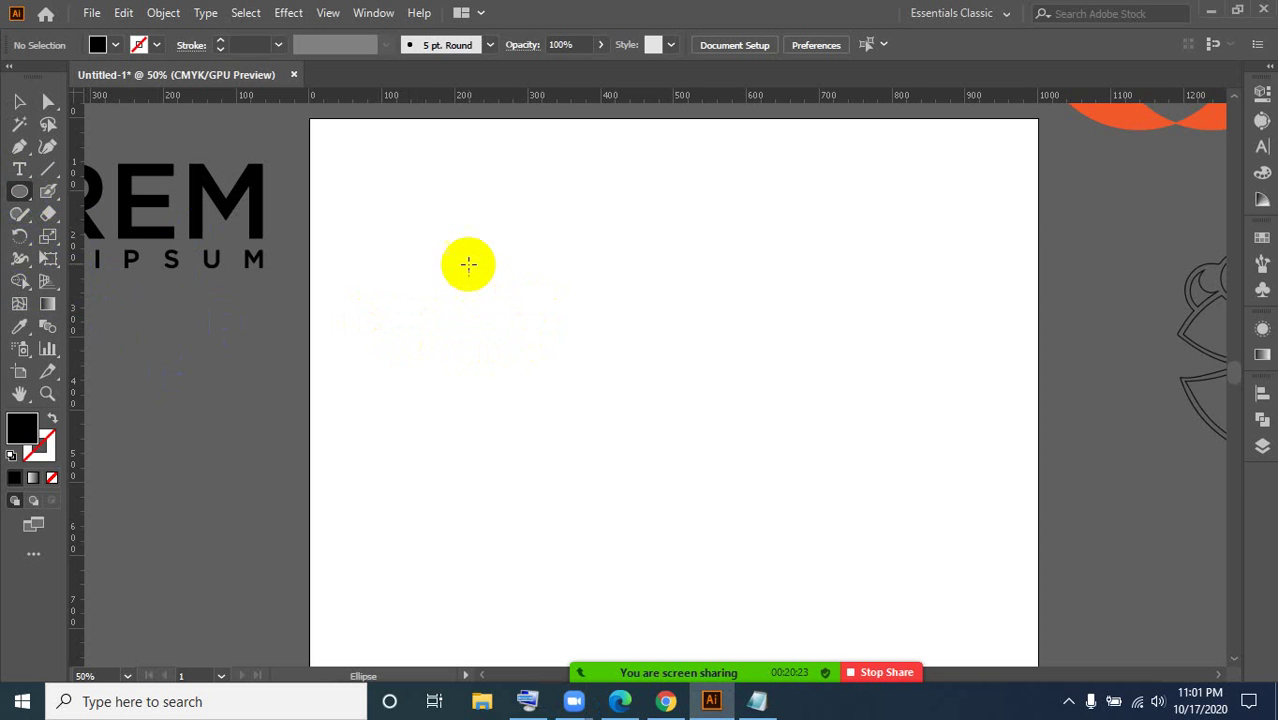
left_click_drag(459, 251, 705, 266)
left_click(19, 101)
left_click(418, 447)
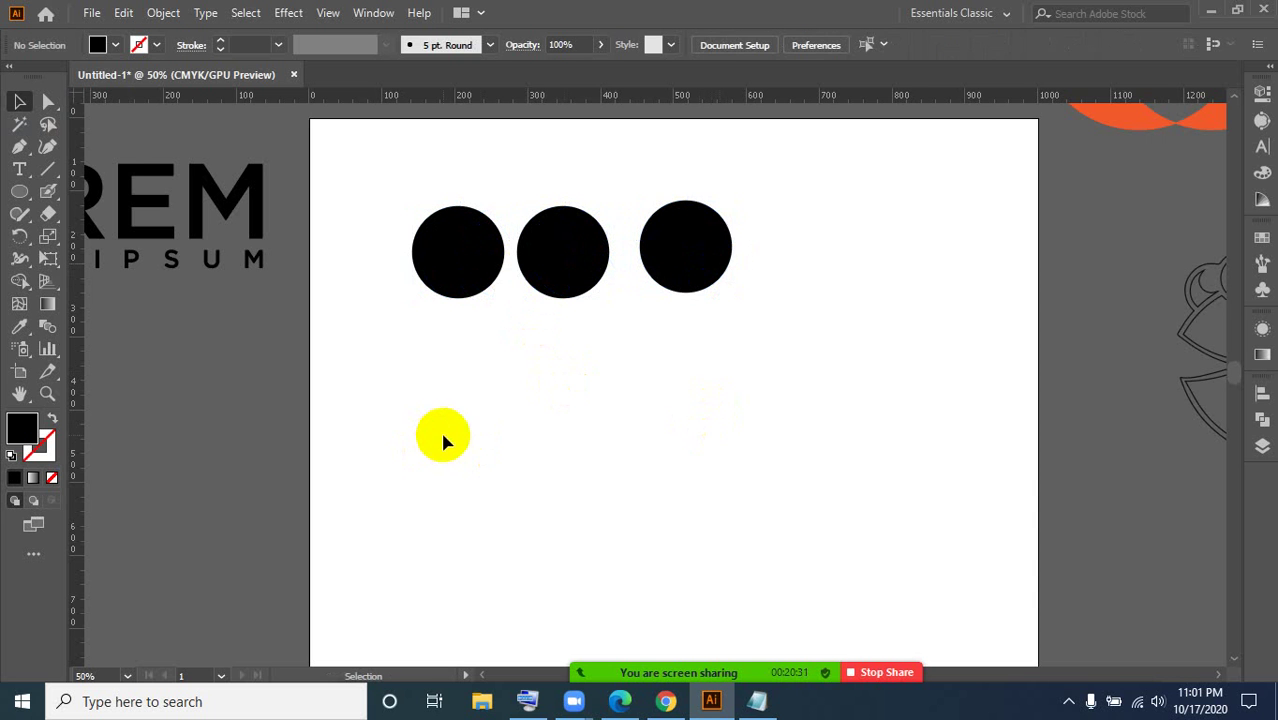
- Overlap the first two circles by about half their width and move the third circle to the artboard's upper-right corner
left_click_drag(476, 261, 507, 262)
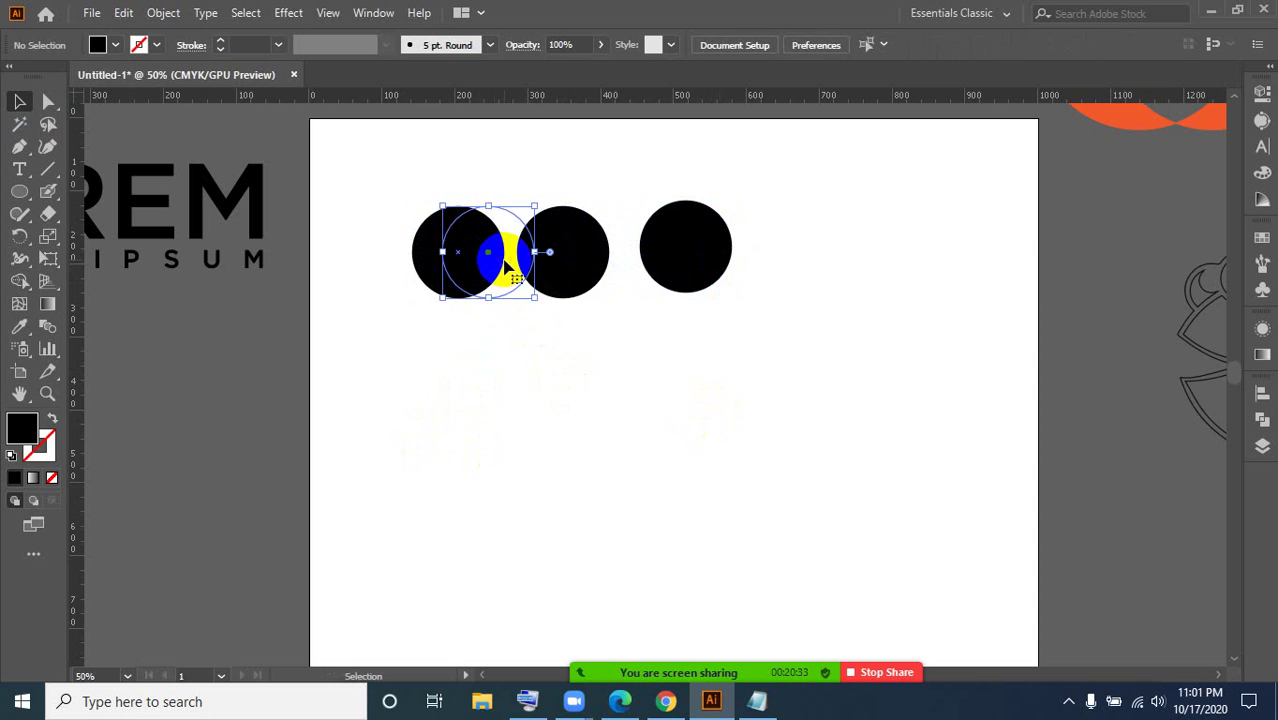
left_click(590, 347)
left_click_drag(673, 255, 977, 214)
left_click(450, 190)
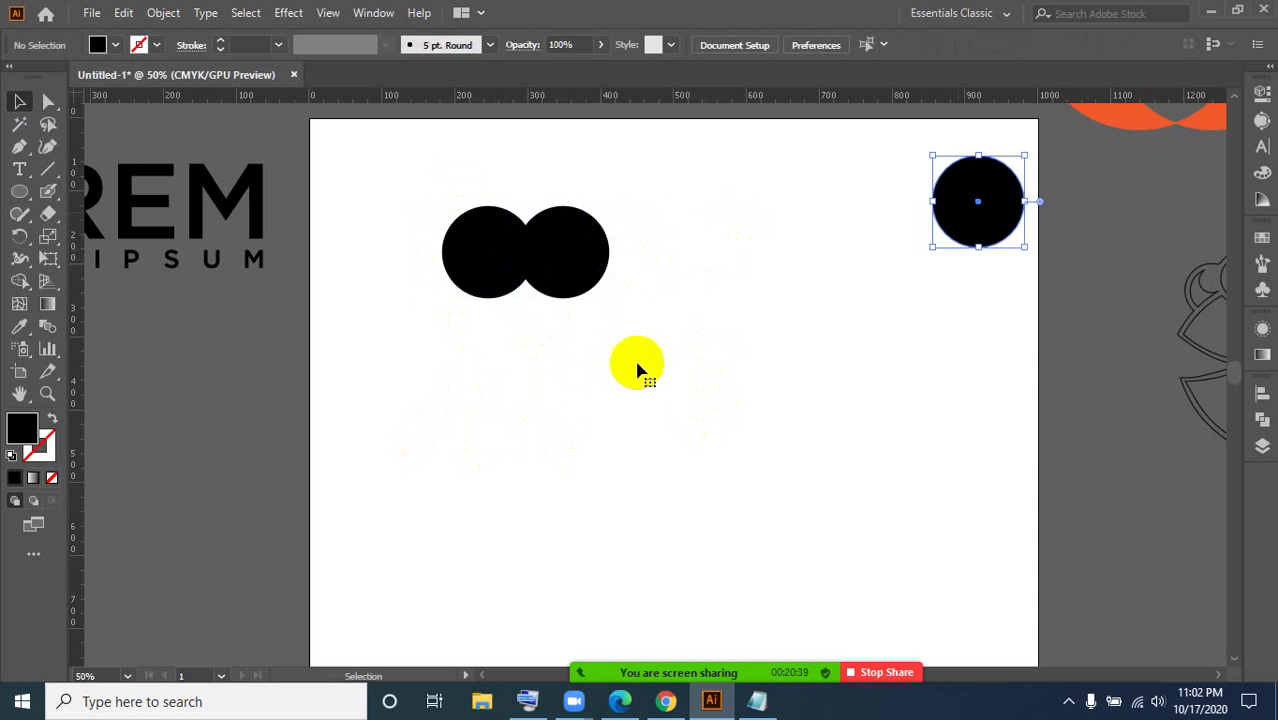
left_click(382, 193)
left_click_drag(585, 282, 562, 280)
- Align the vertical centers of the two overlapping circles, using the left circle as the key object
left_click_drag(452, 217, 602, 327)
left_click(440, 274)
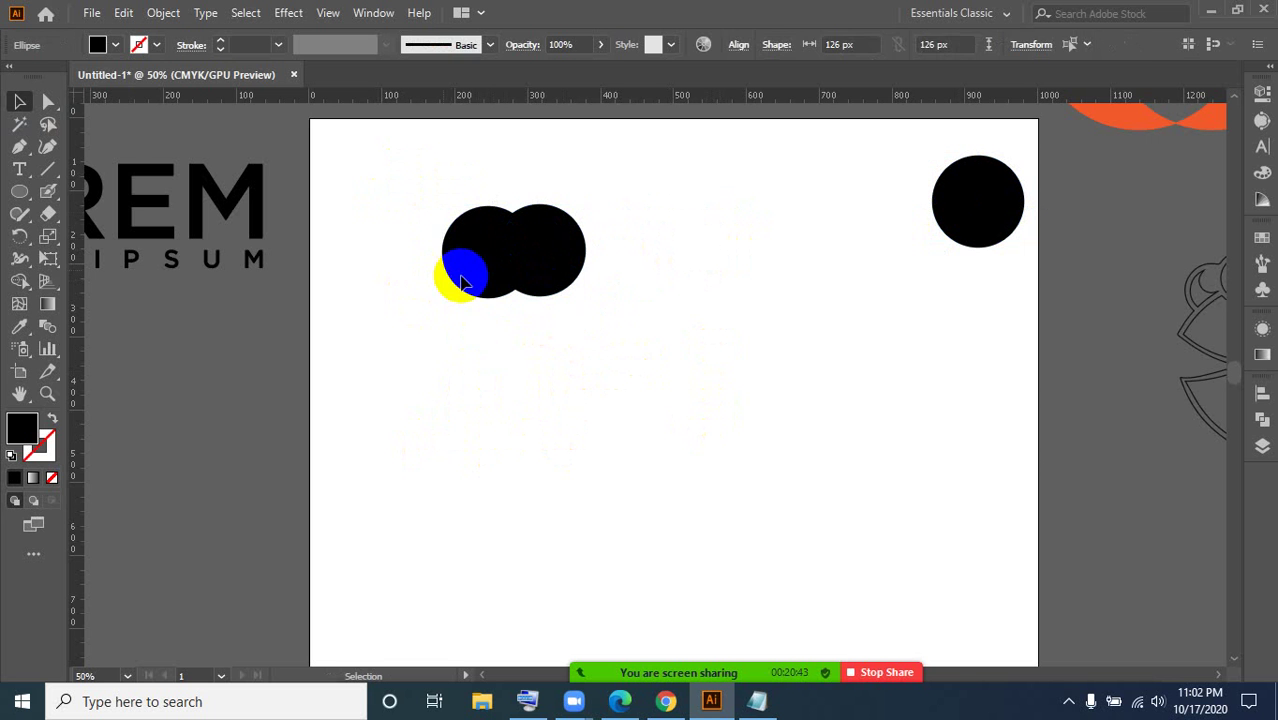
left_click_drag(391, 192, 629, 297)
left_click(462, 260)
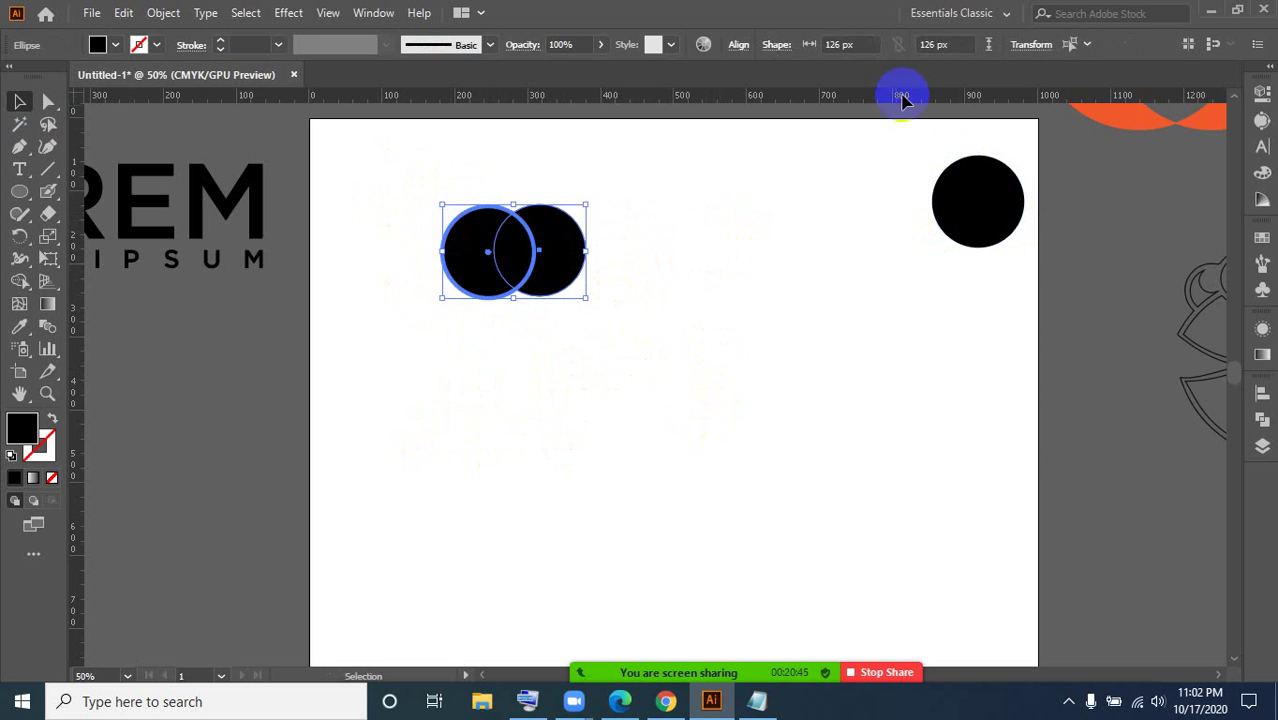
left_click(1262, 393)
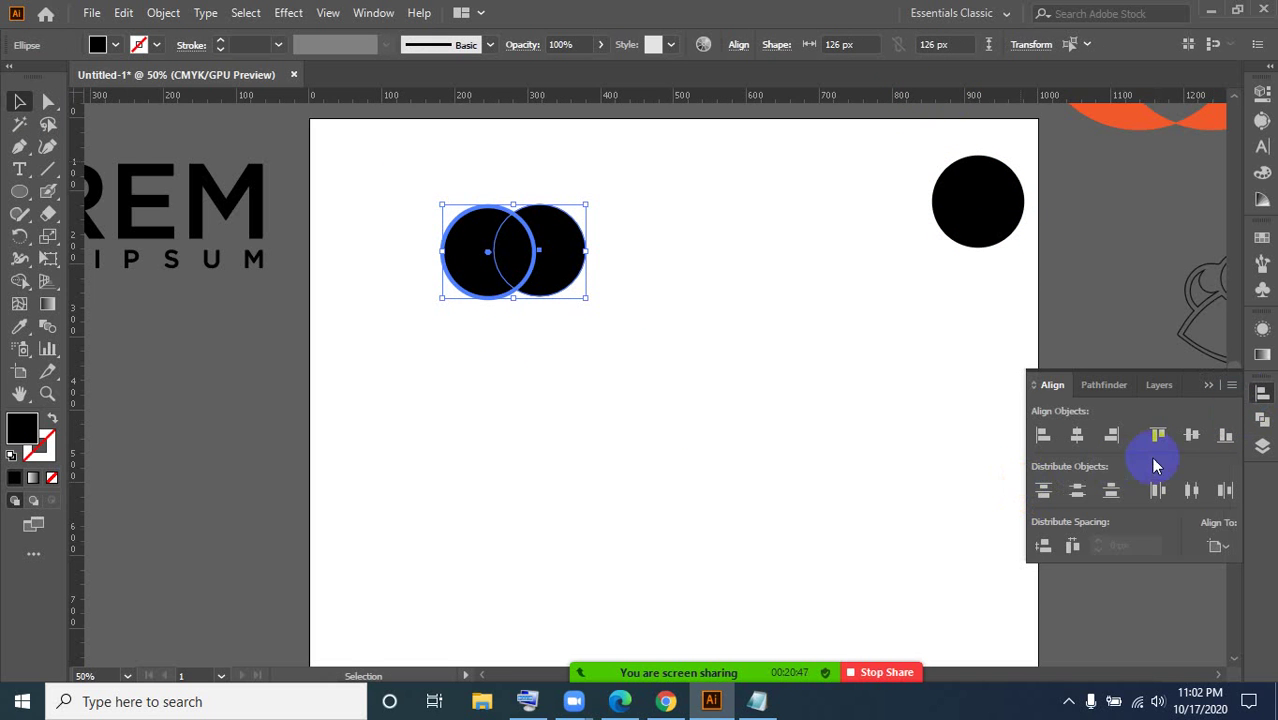
left_click(1191, 435)
left_click(628, 404)
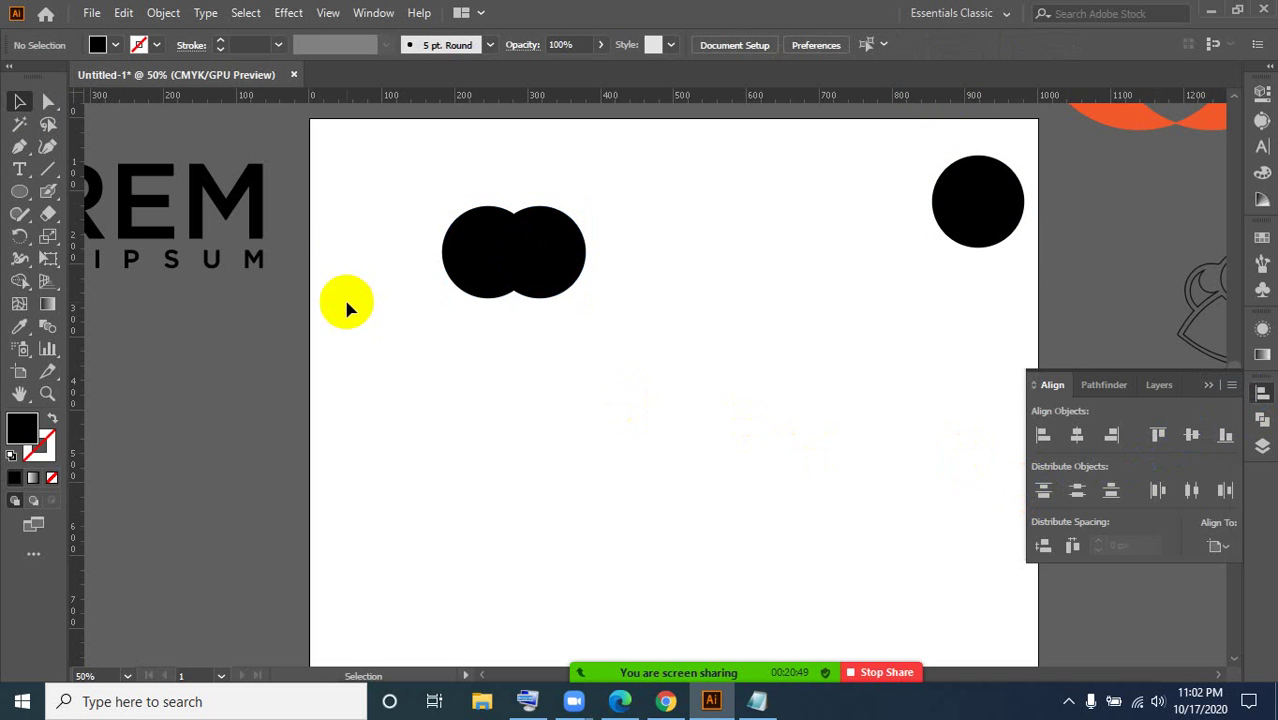
- Divide the two overlapping circles into left crescent, middle lens and right crescent with the Shape Builder tool
left_click_drag(414, 191, 610, 348)
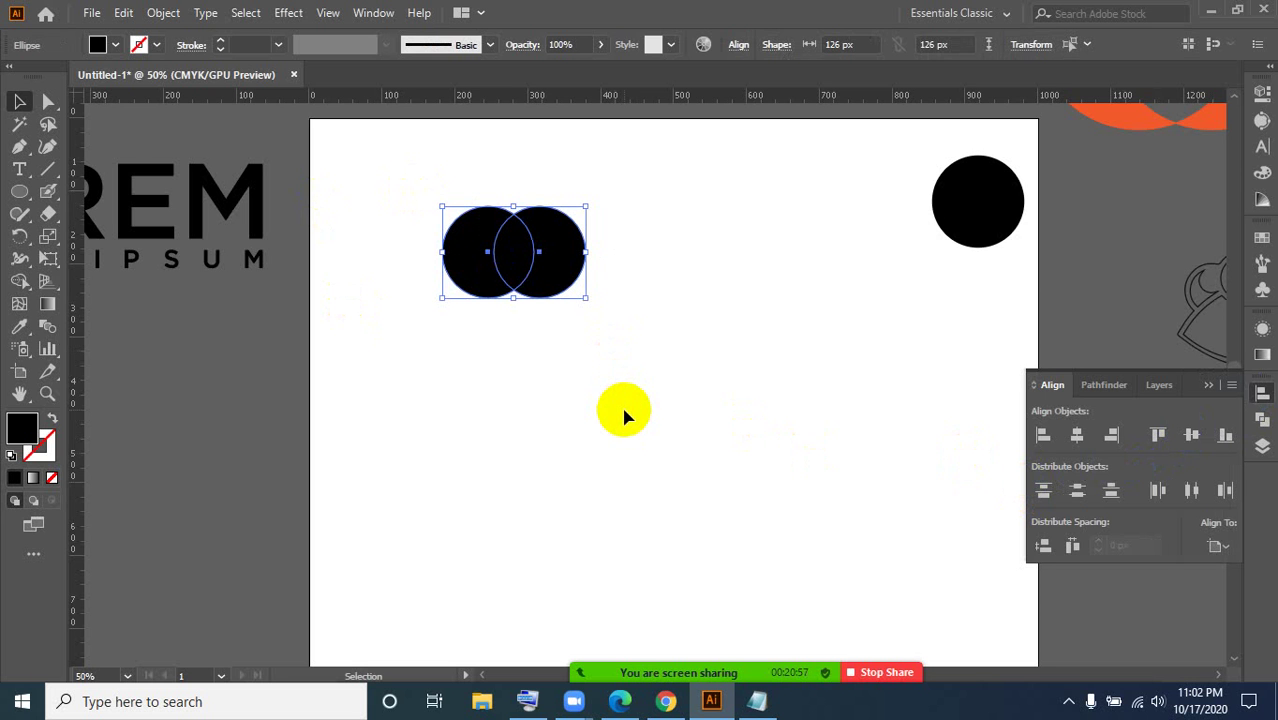
left_click(485, 400)
left_click_drag(383, 159, 636, 351)
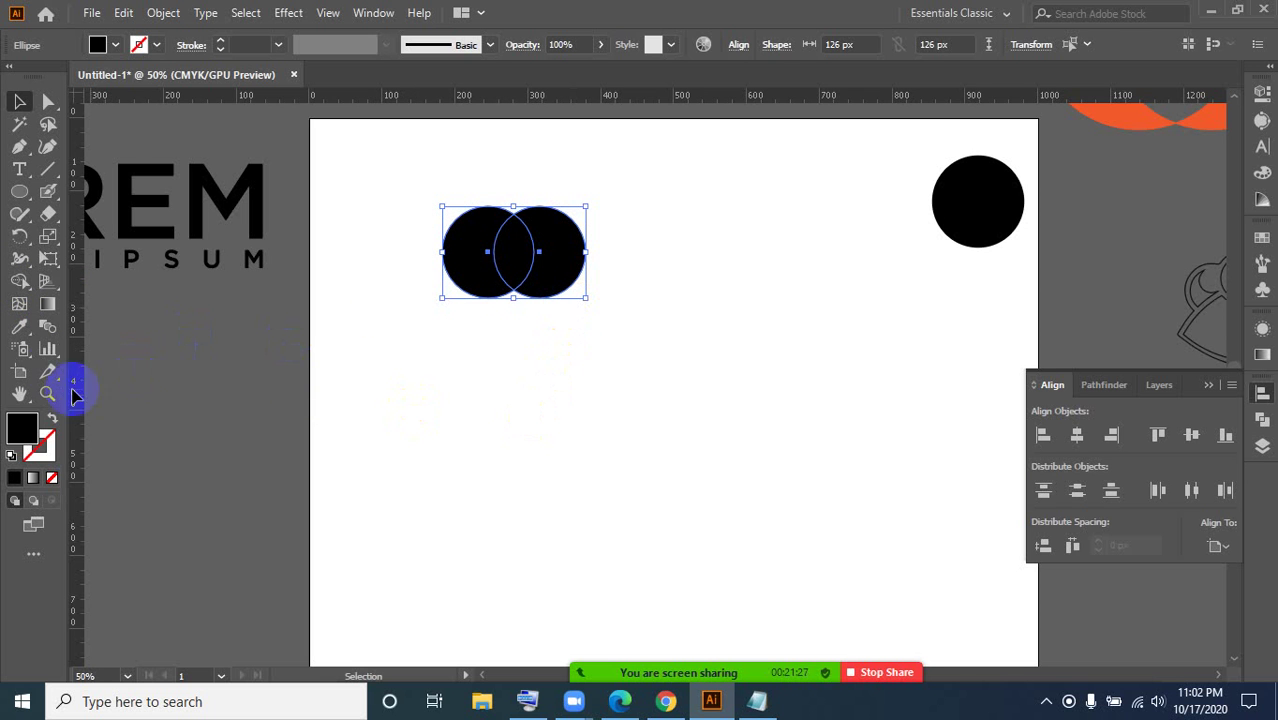
left_click(20, 281)
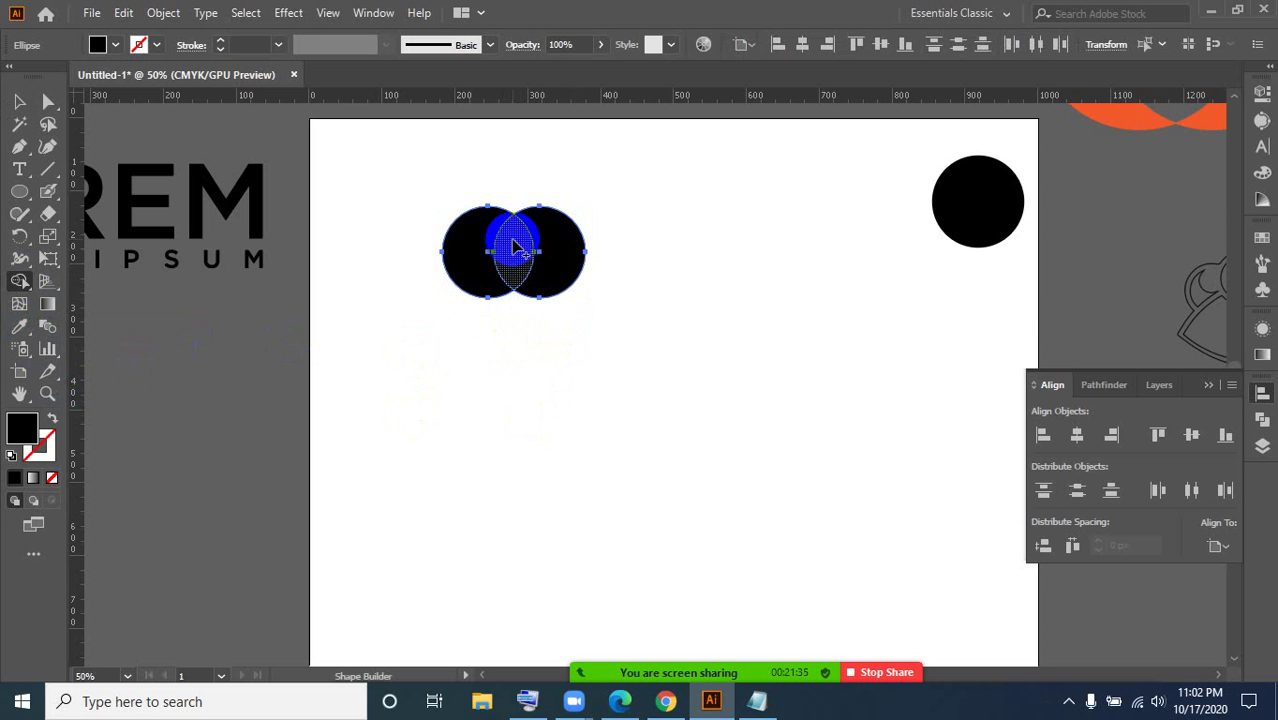
left_click(467, 259)
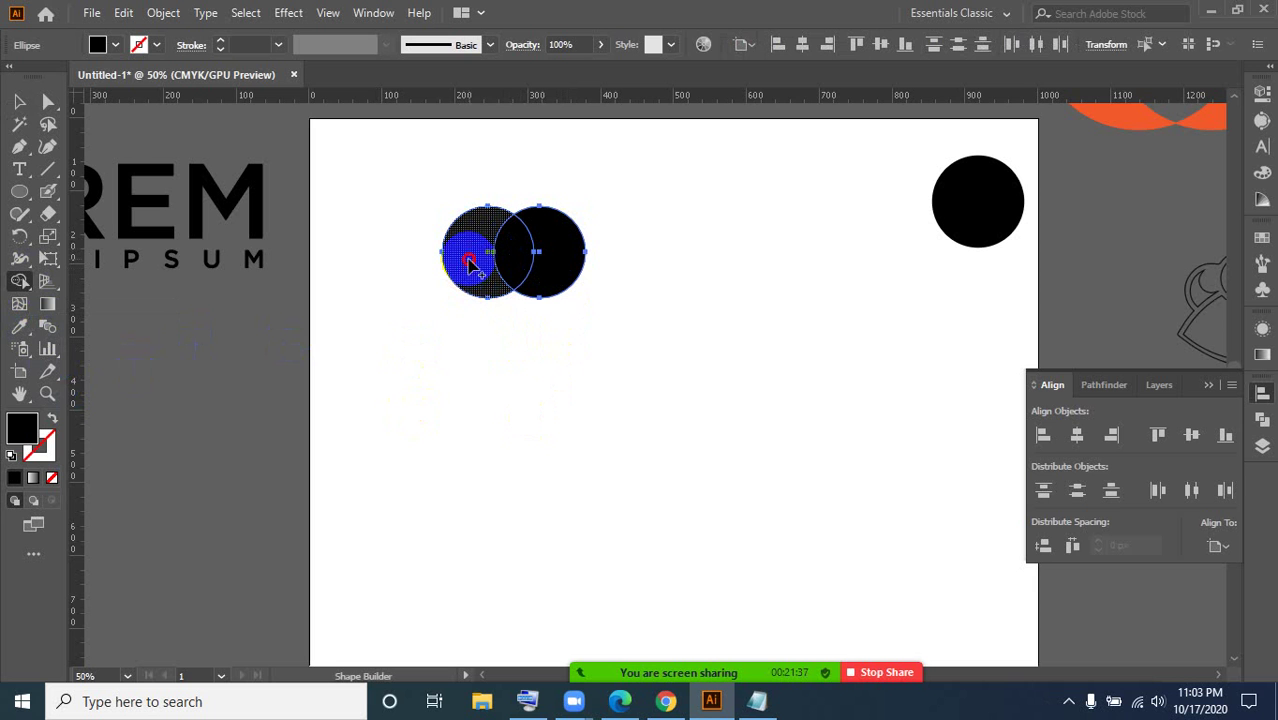
left_click(515, 254)
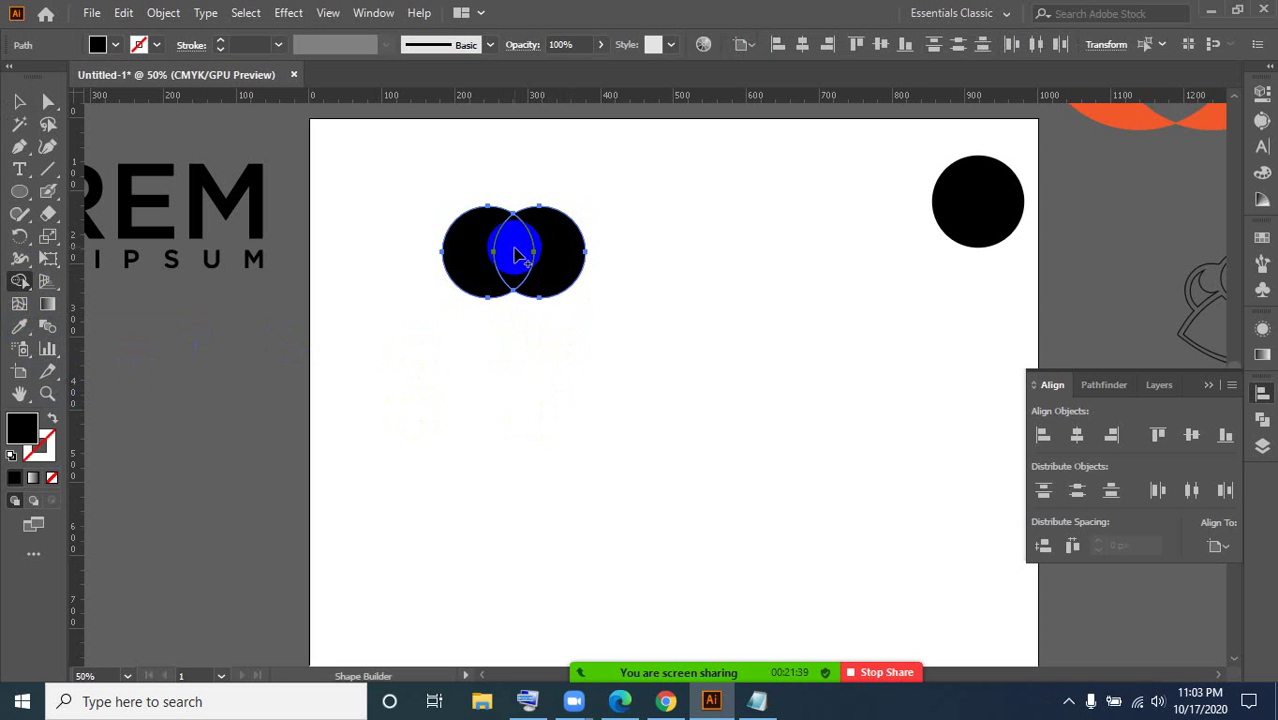
left_click(562, 262)
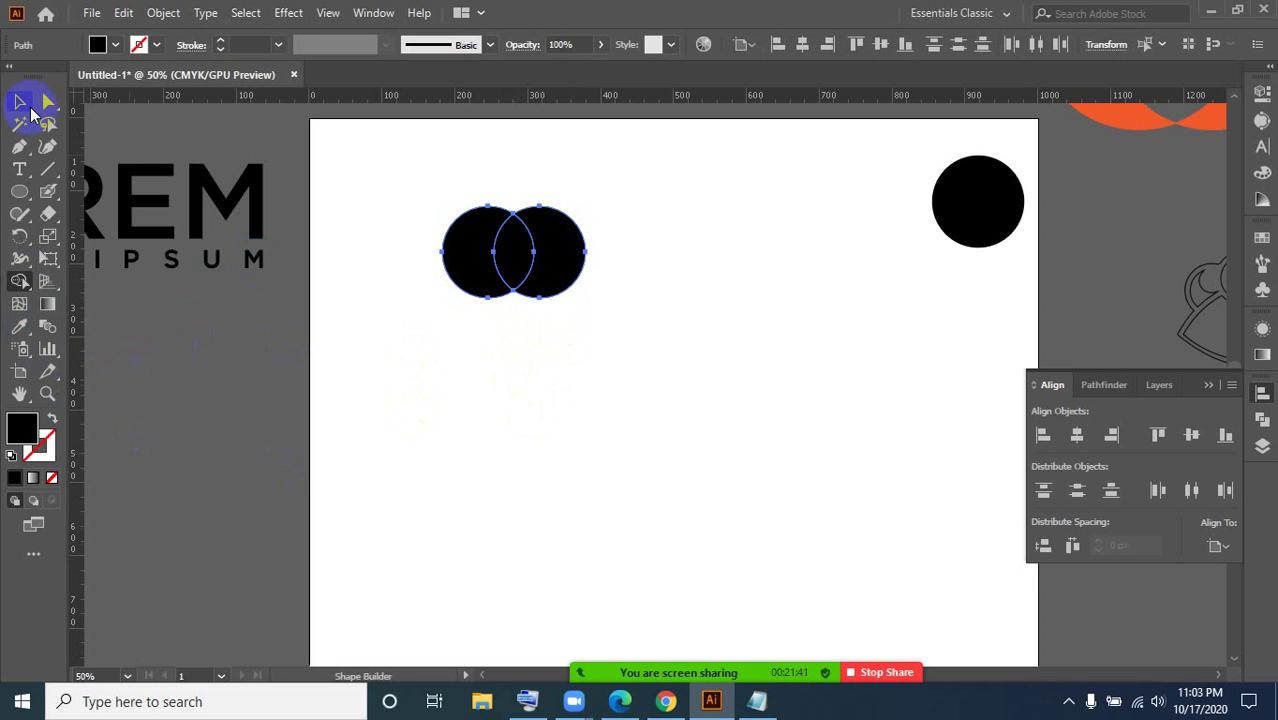
- Reselect the overlapping circles and extract the left and right crescents once more with Shape Builder, then deselect
left_click(22, 104)
left_click(355, 423)
left_click_drag(368, 155, 645, 399)
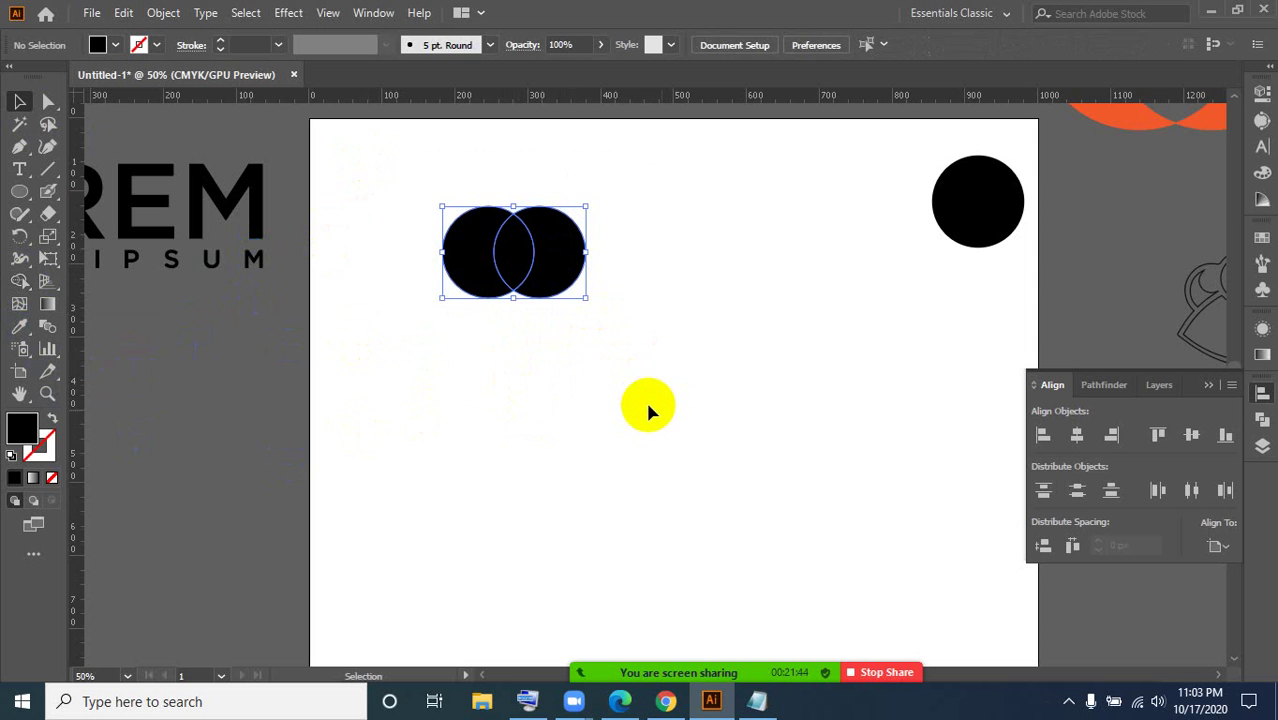
left_click(20, 283)
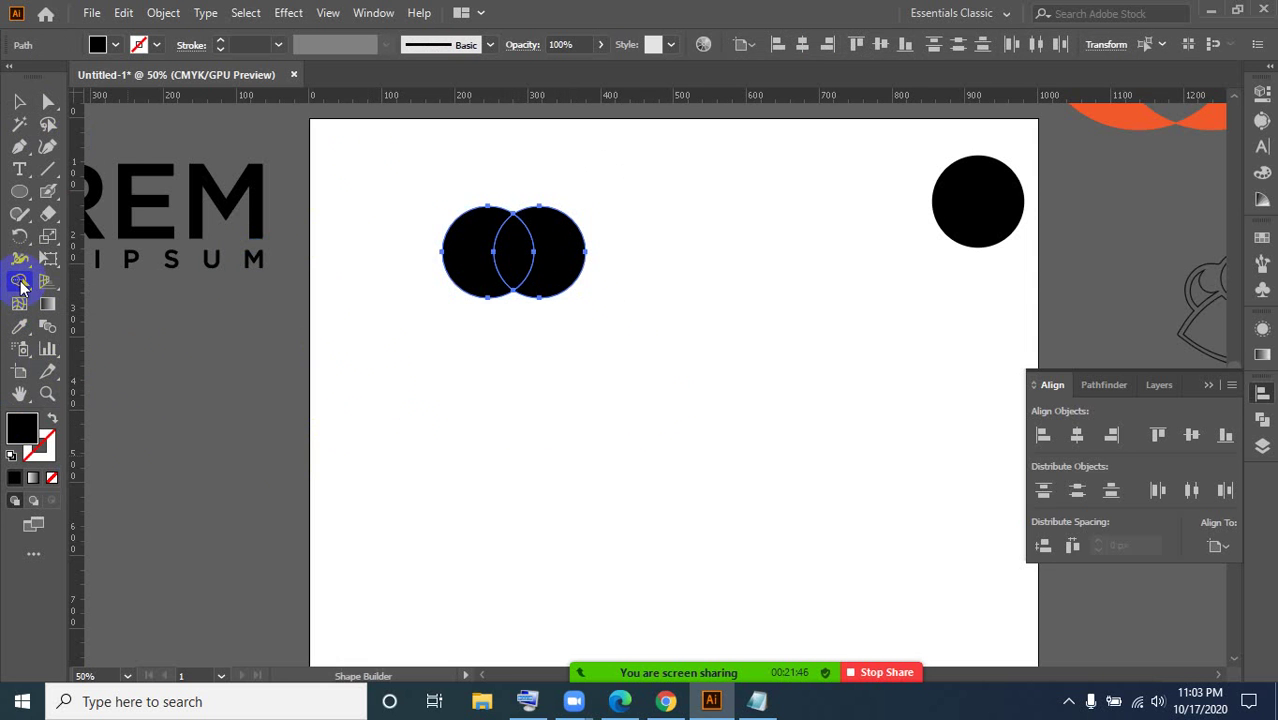
left_click(473, 258)
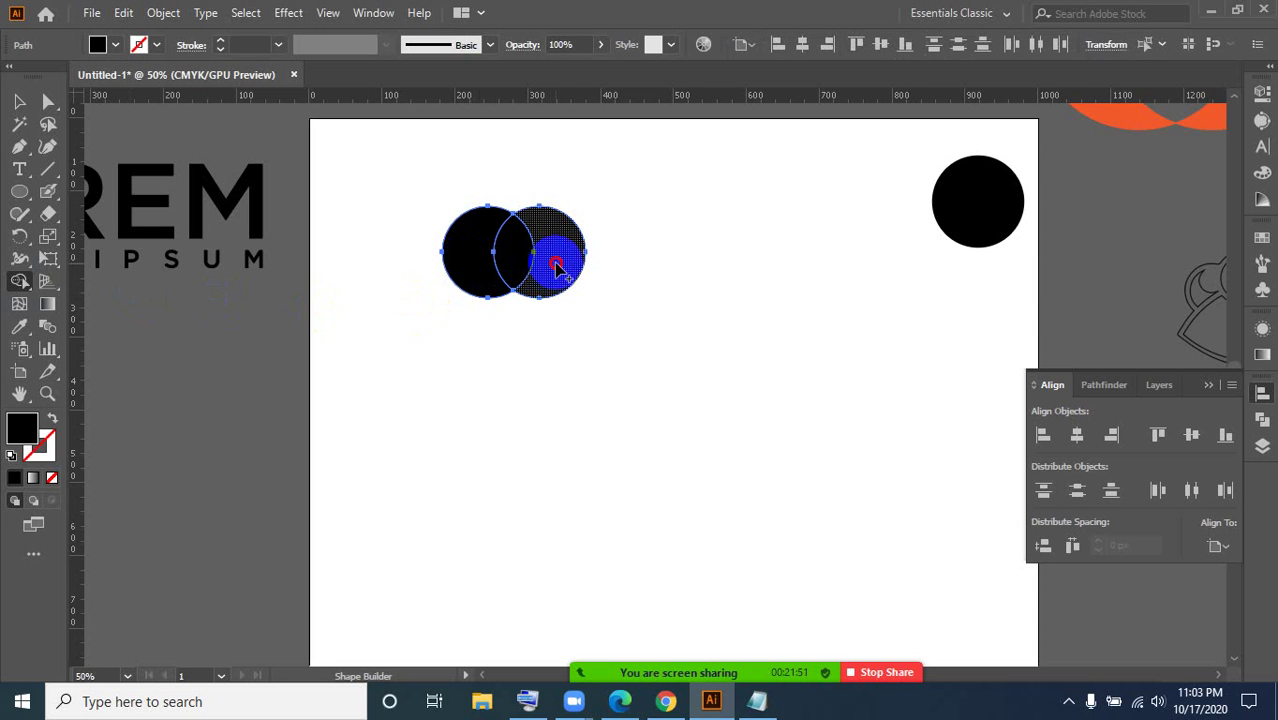
left_click(556, 263)
left_click(21, 102)
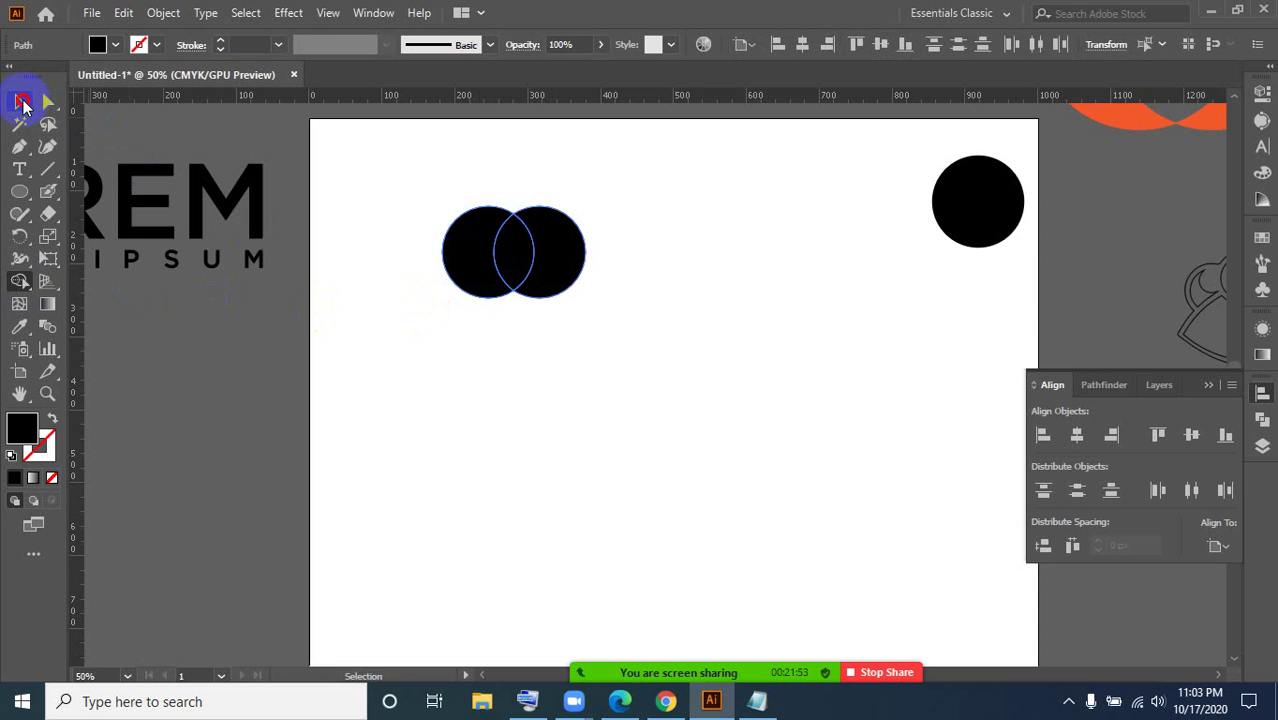
left_click(382, 448)
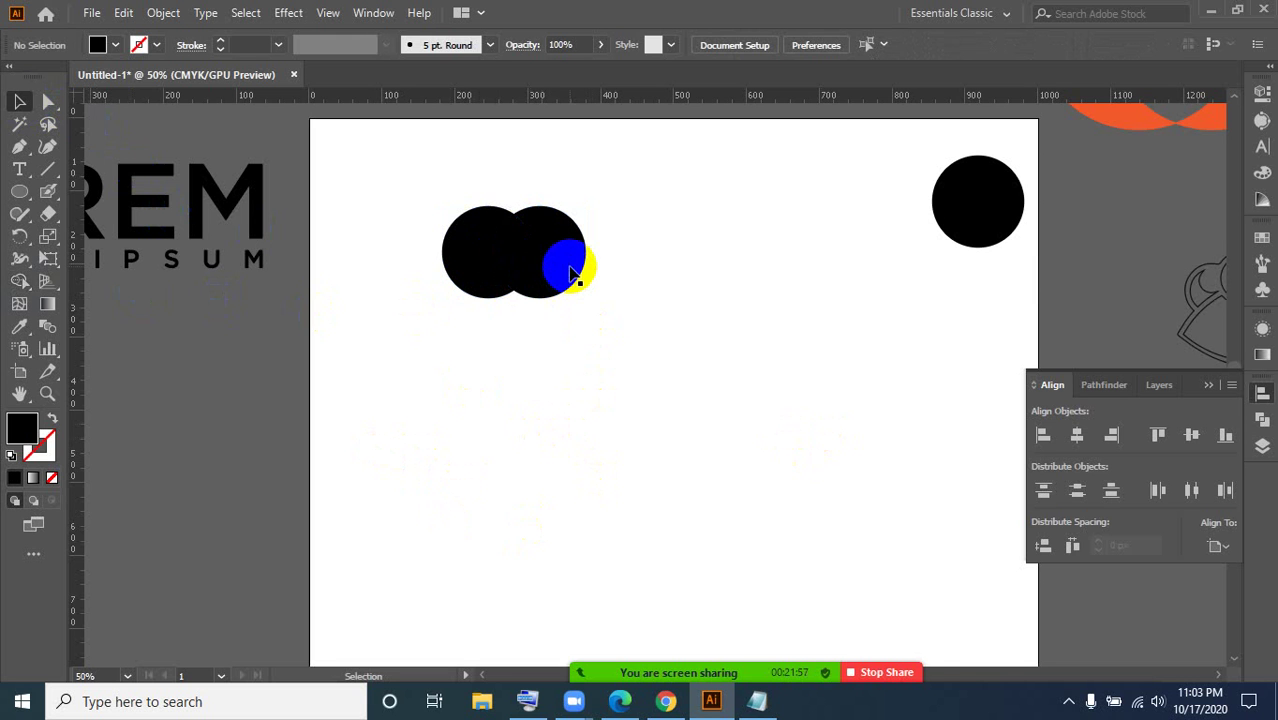
- Check that the circle pieces select separately and fill the left crescent with red
left_click(570, 271)
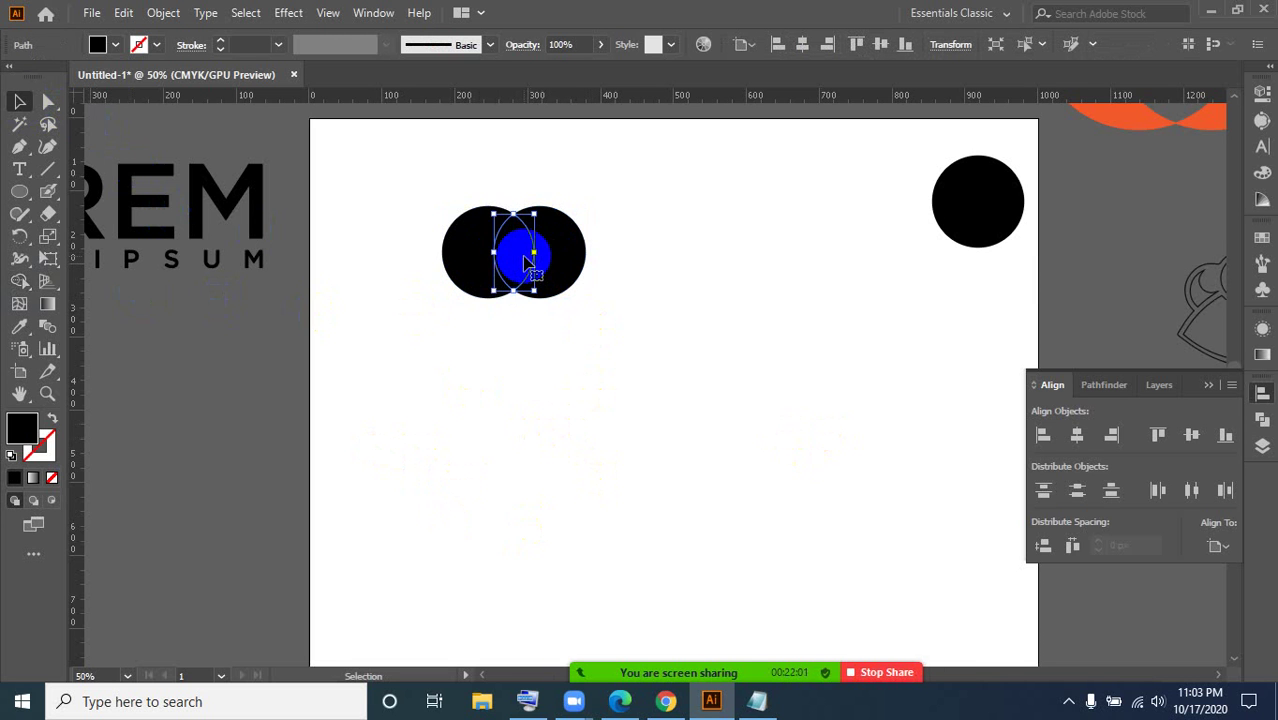
left_click(471, 252)
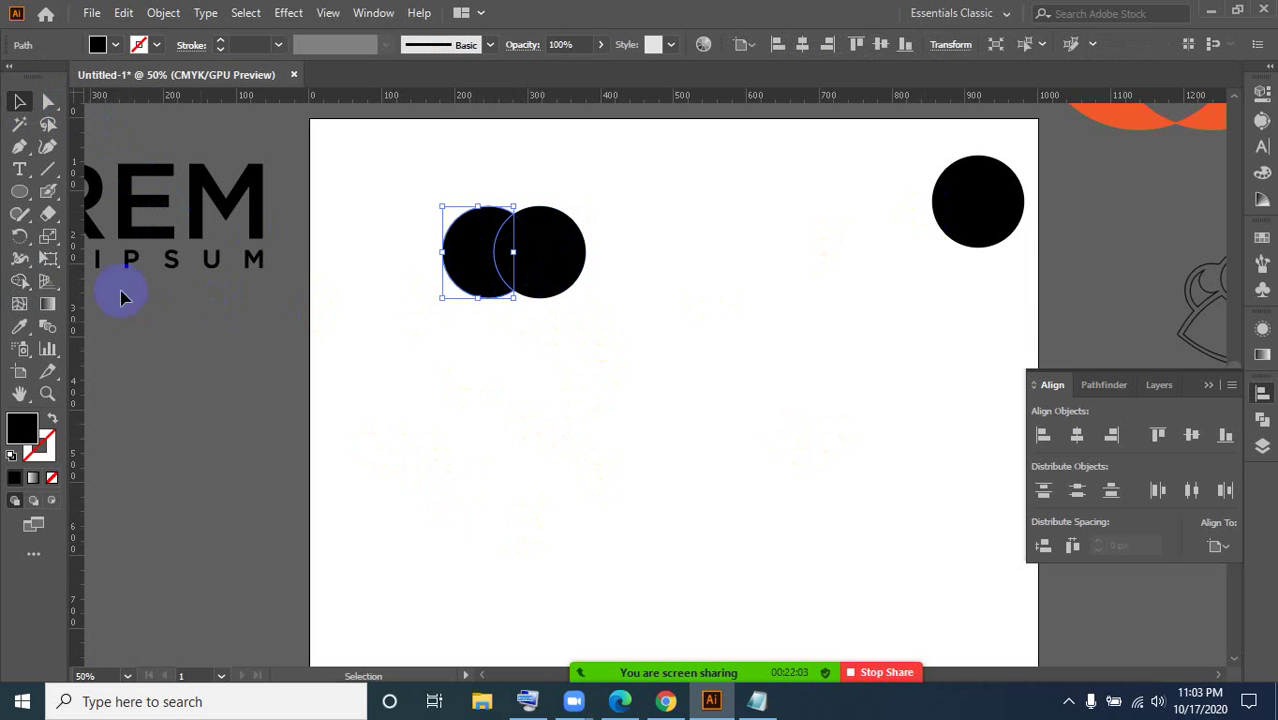
left_click(116, 46)
left_click(67, 78)
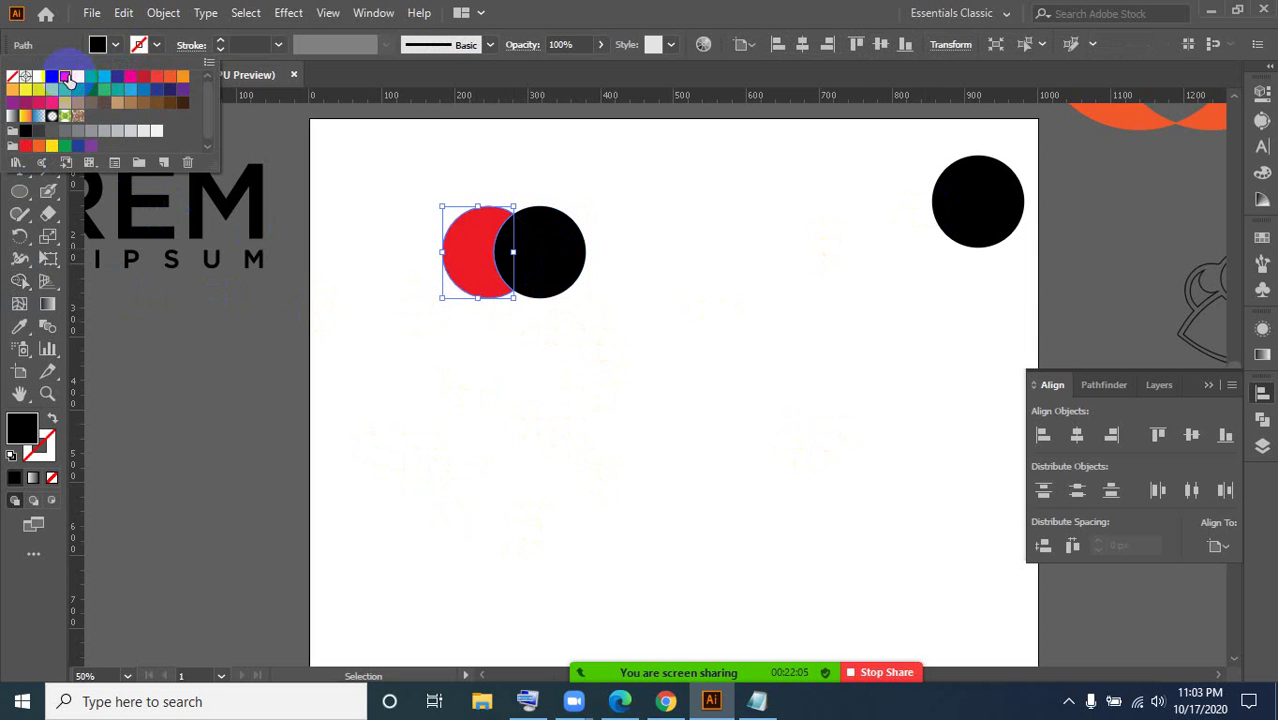
left_click(594, 402)
left_click(595, 403)
- Fill the right crescent of the overlapping circles with orange
left_click(567, 278)
left_click(116, 46)
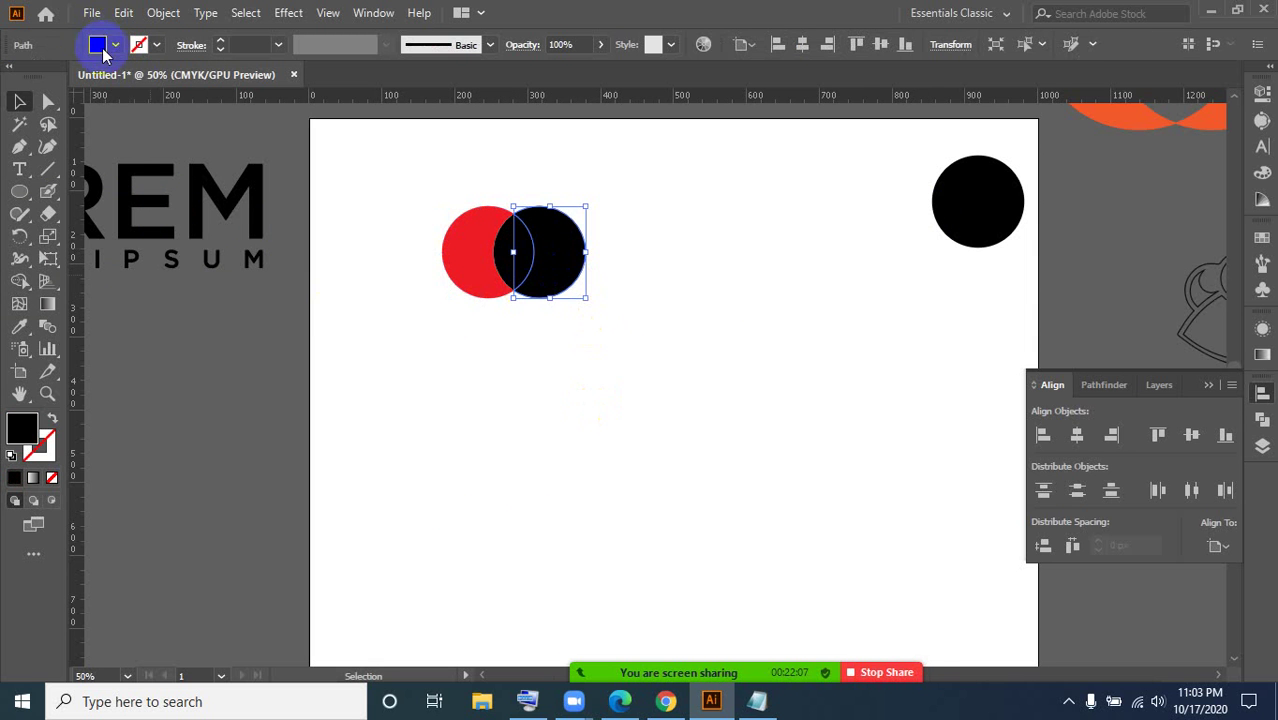
left_click(183, 78)
left_click(573, 352)
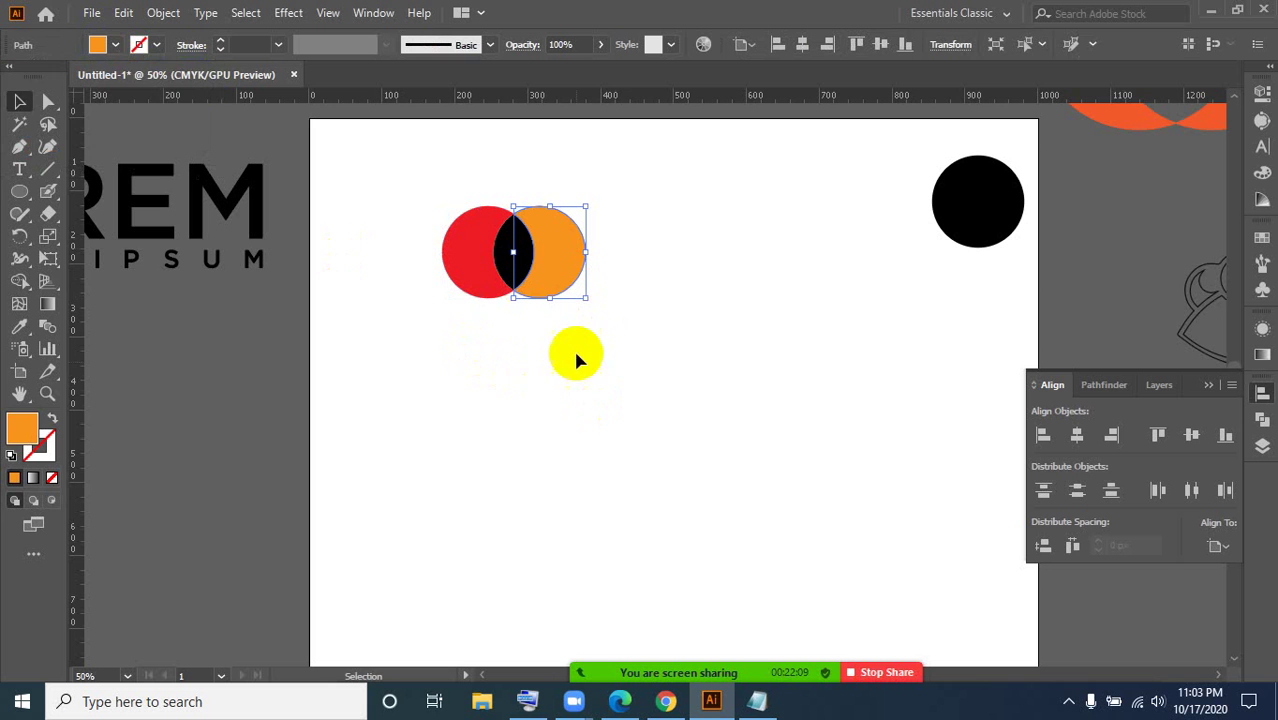
left_click(574, 353)
- Fill the middle lens where the circles overlap with dark blue
left_click(511, 255)
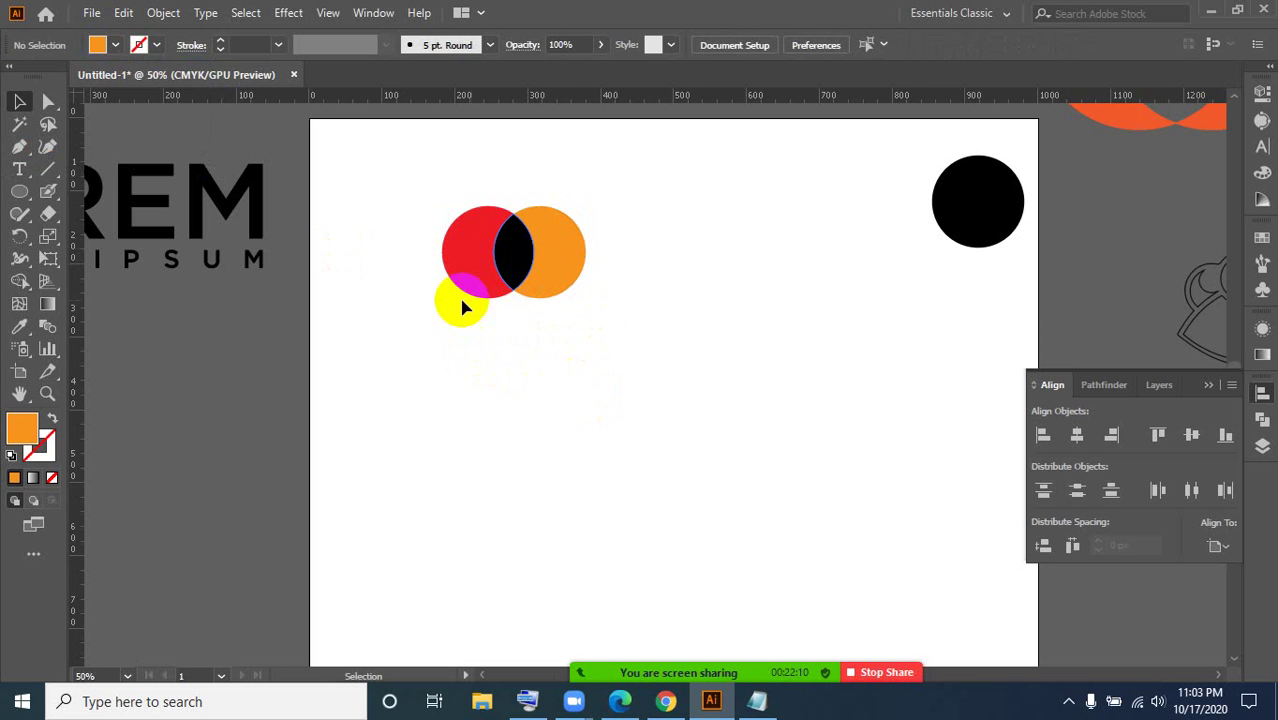
left_click(116, 46)
left_click(116, 80)
left_click(605, 420)
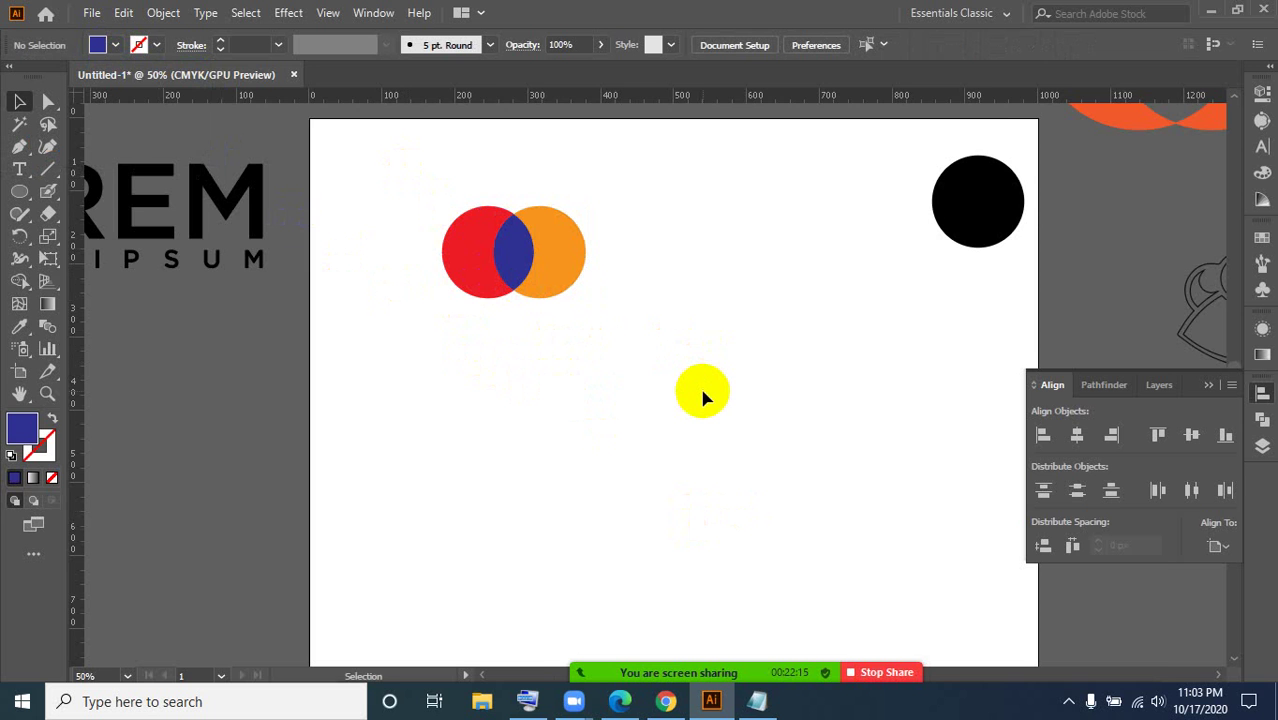
- Pull the orange crescent to the right, clear of the dark blue lens, and deselect it
key("ctrl+=")
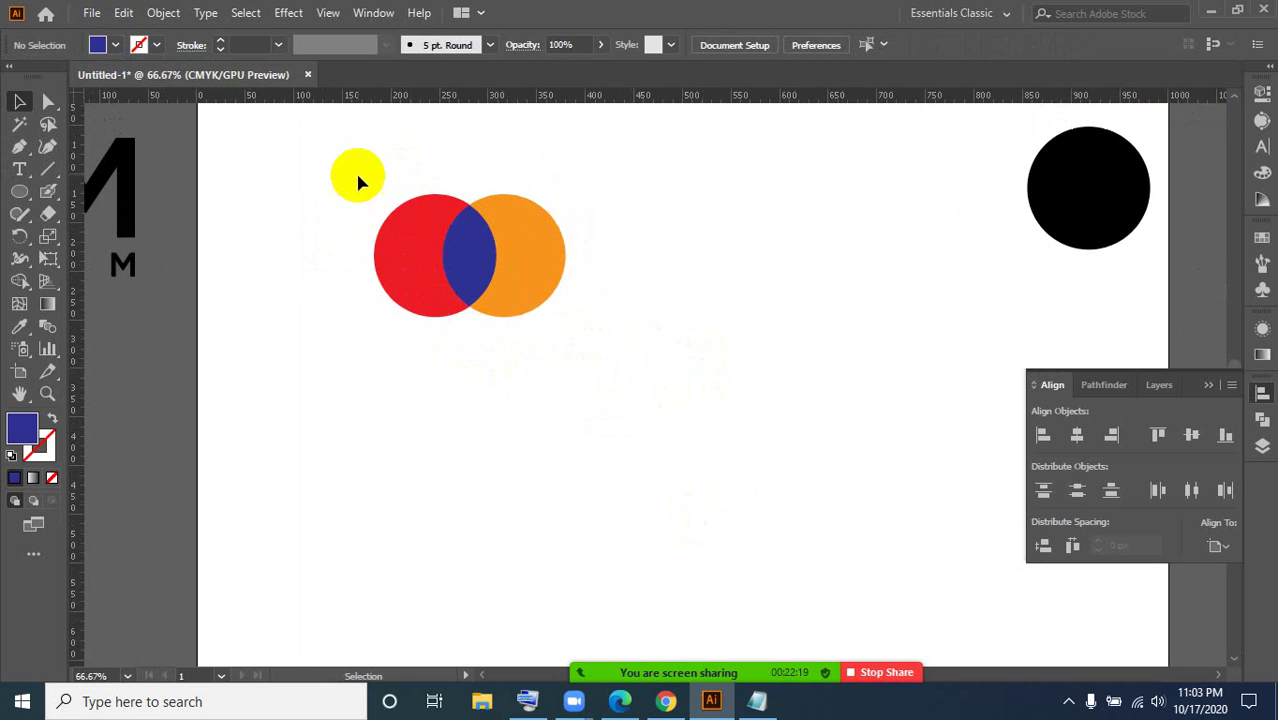
left_click(422, 277)
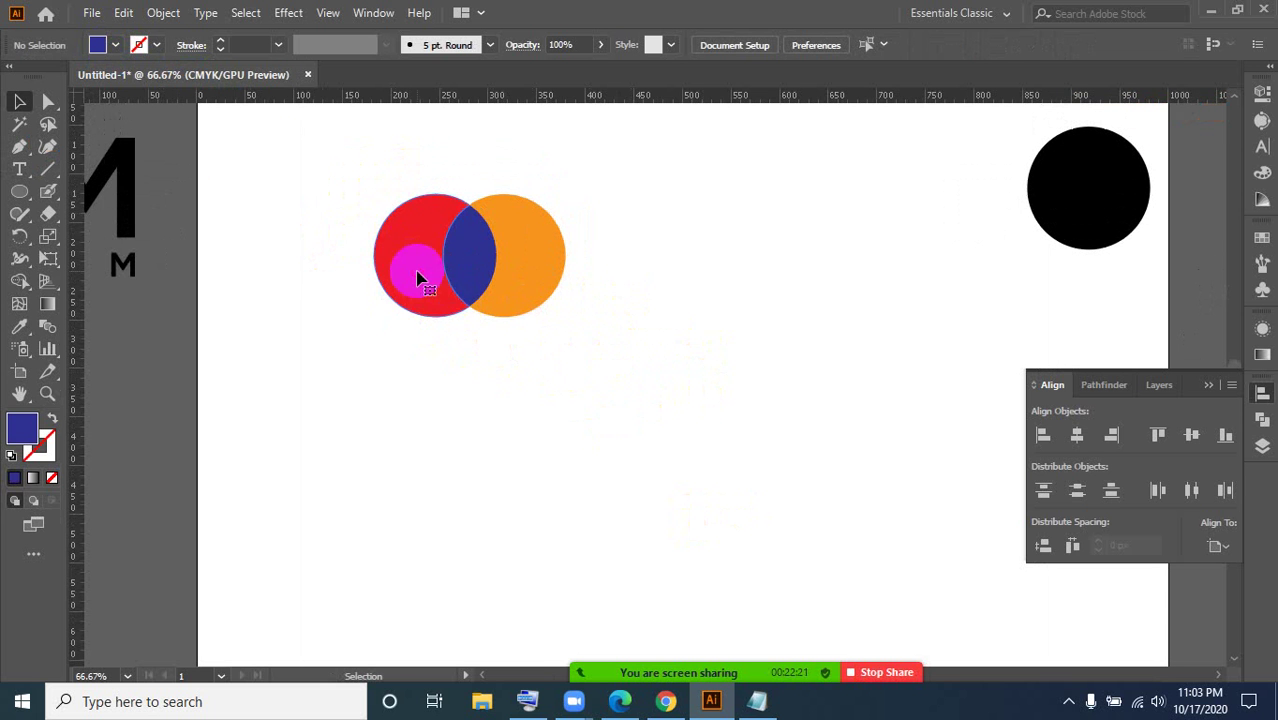
left_click(483, 272)
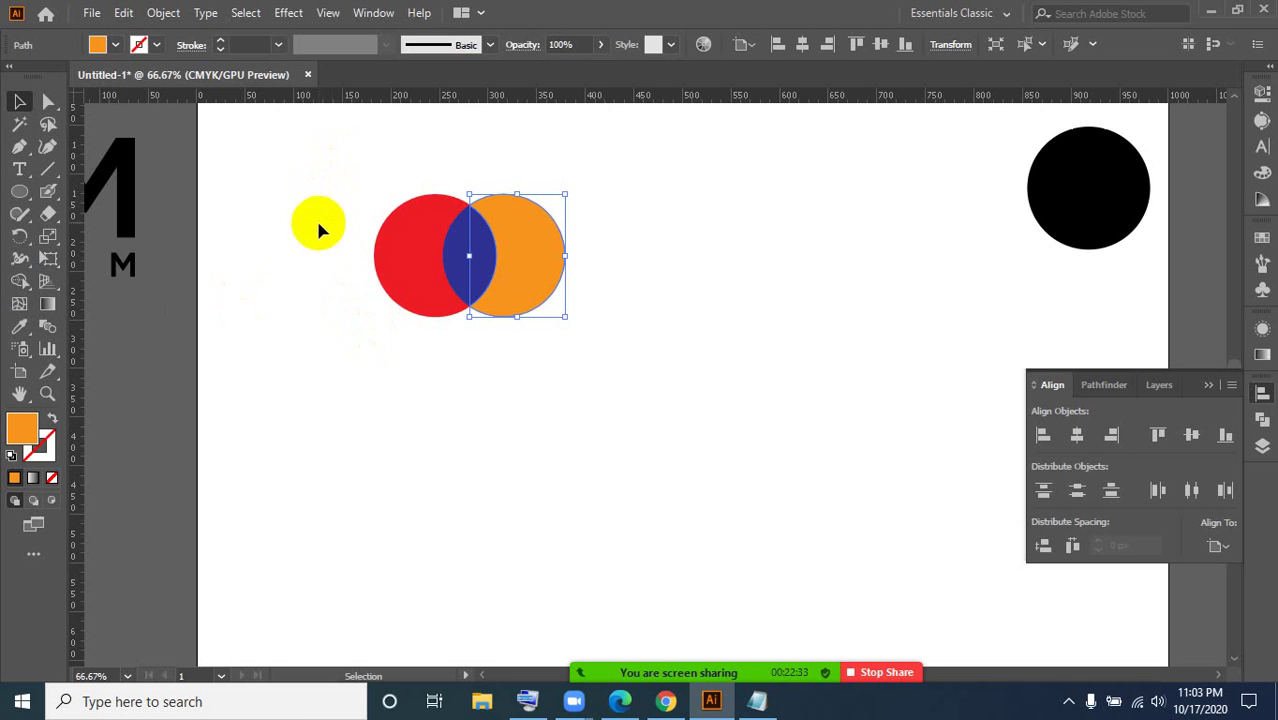
left_click(596, 404)
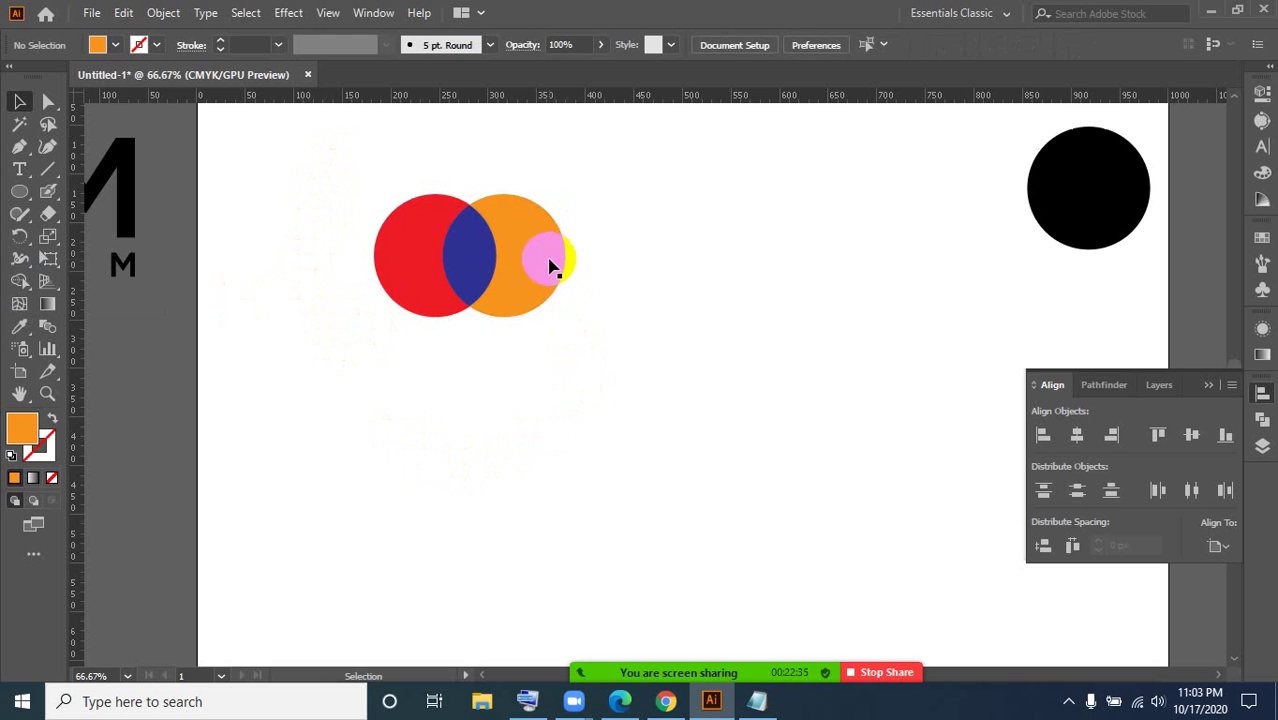
left_click(549, 266)
left_click_drag(537, 294, 635, 252)
left_click(635, 419)
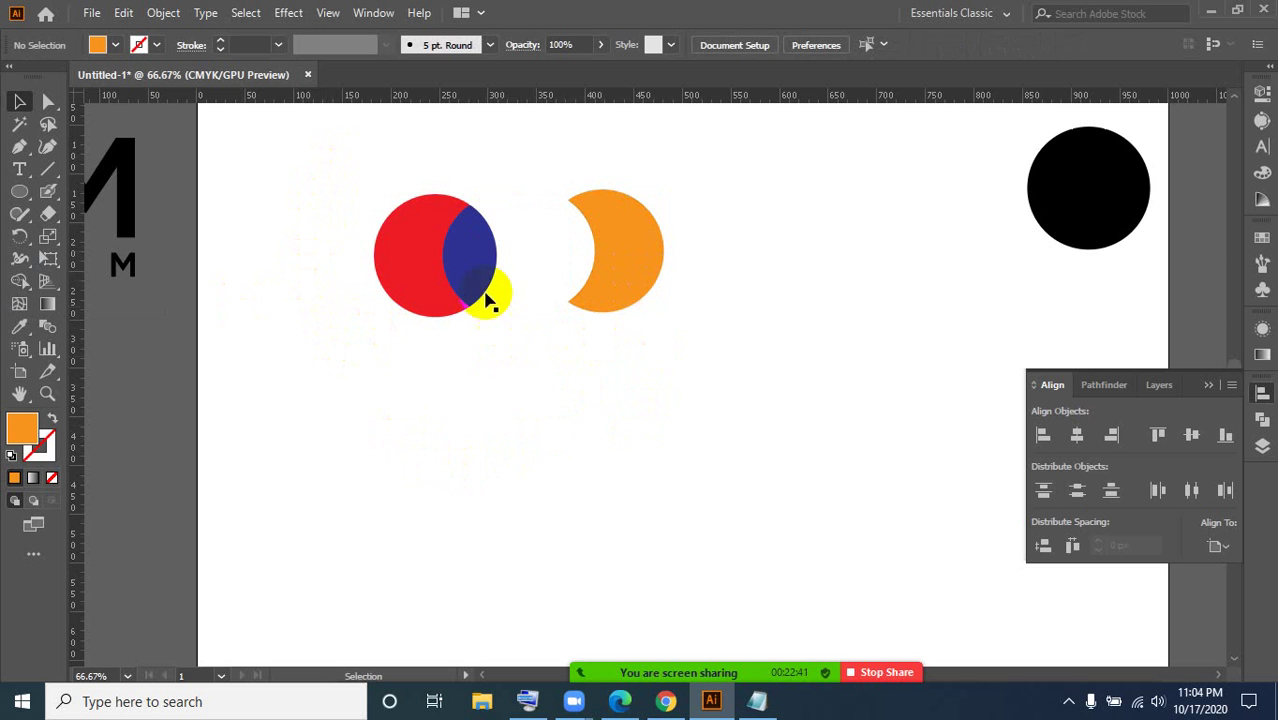
- Move the dark blue lens into the gap between the red and orange crescents, then deselect
left_click_drag(482, 271, 527, 279)
left_click(536, 456)
left_click(419, 271)
left_click(568, 328)
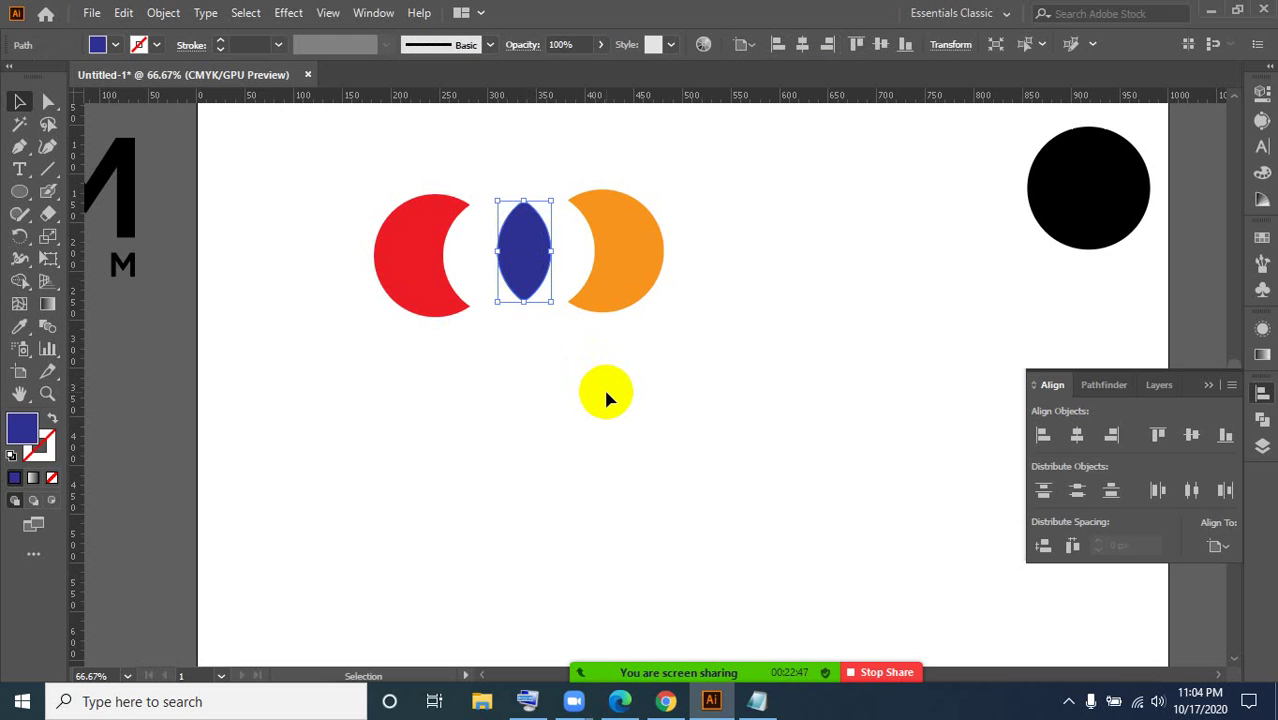
left_click(485, 432)
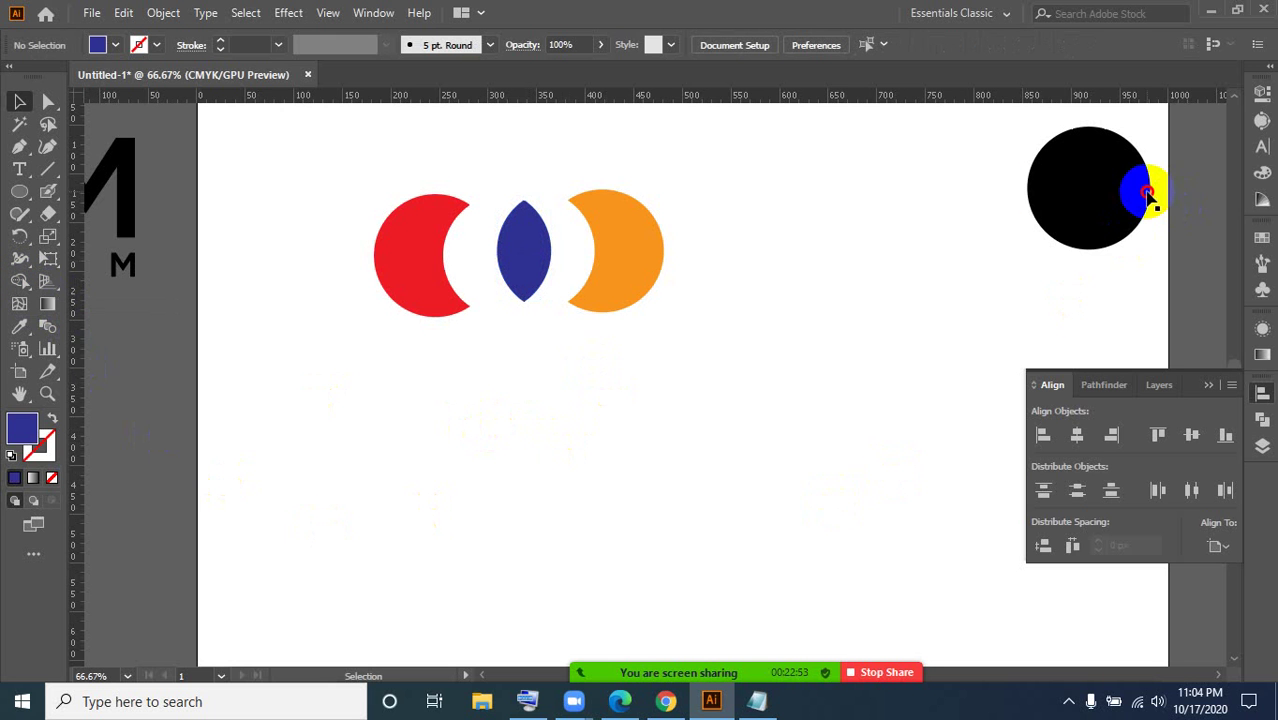
- Place two overlapping black circles below the colored pieces, select both and activate Shape Builder
left_click_drag(1072, 220, 521, 446)
left_click(582, 554)
left_click_drag(325, 344, 600, 490)
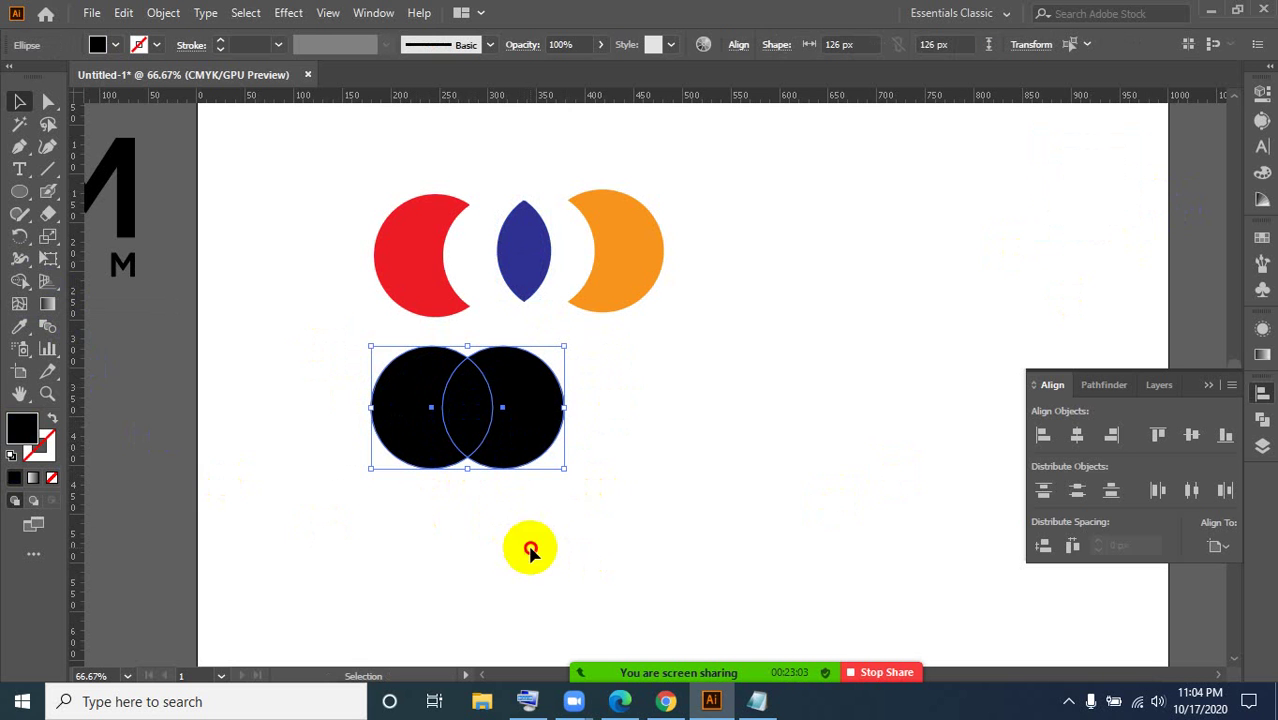
left_click_drag(627, 356, 335, 490)
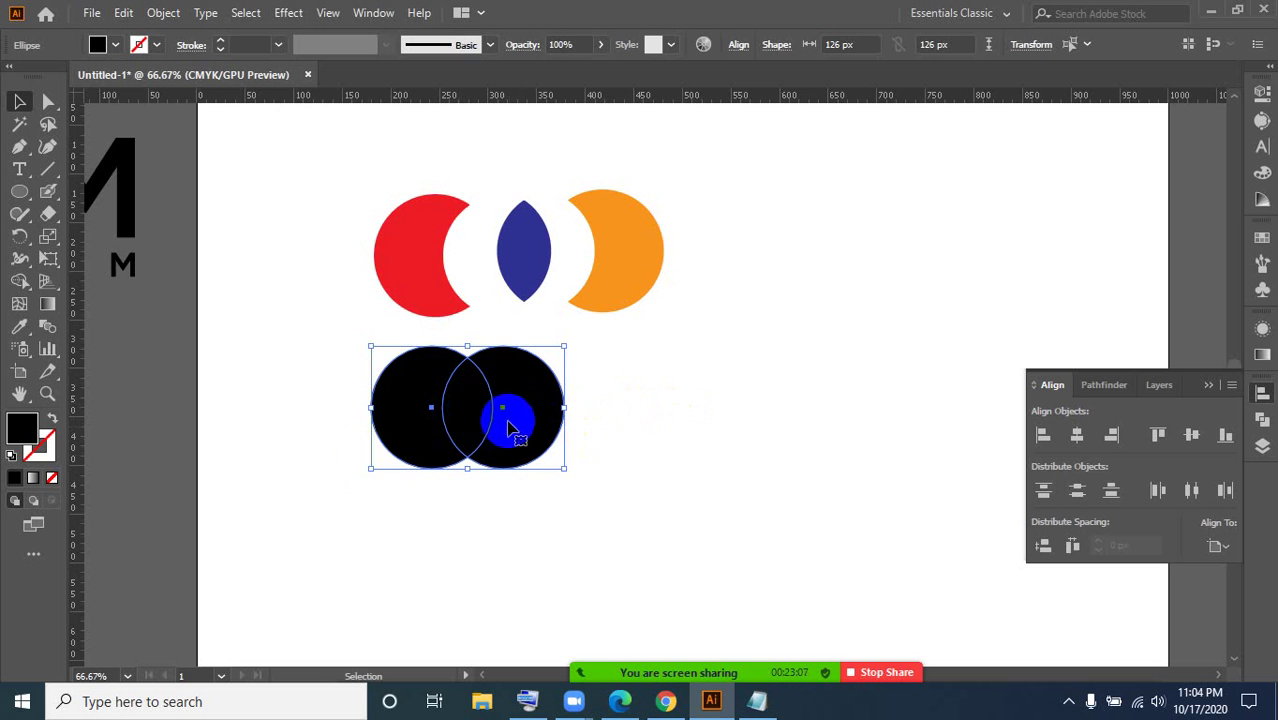
left_click_drag(288, 339, 634, 498)
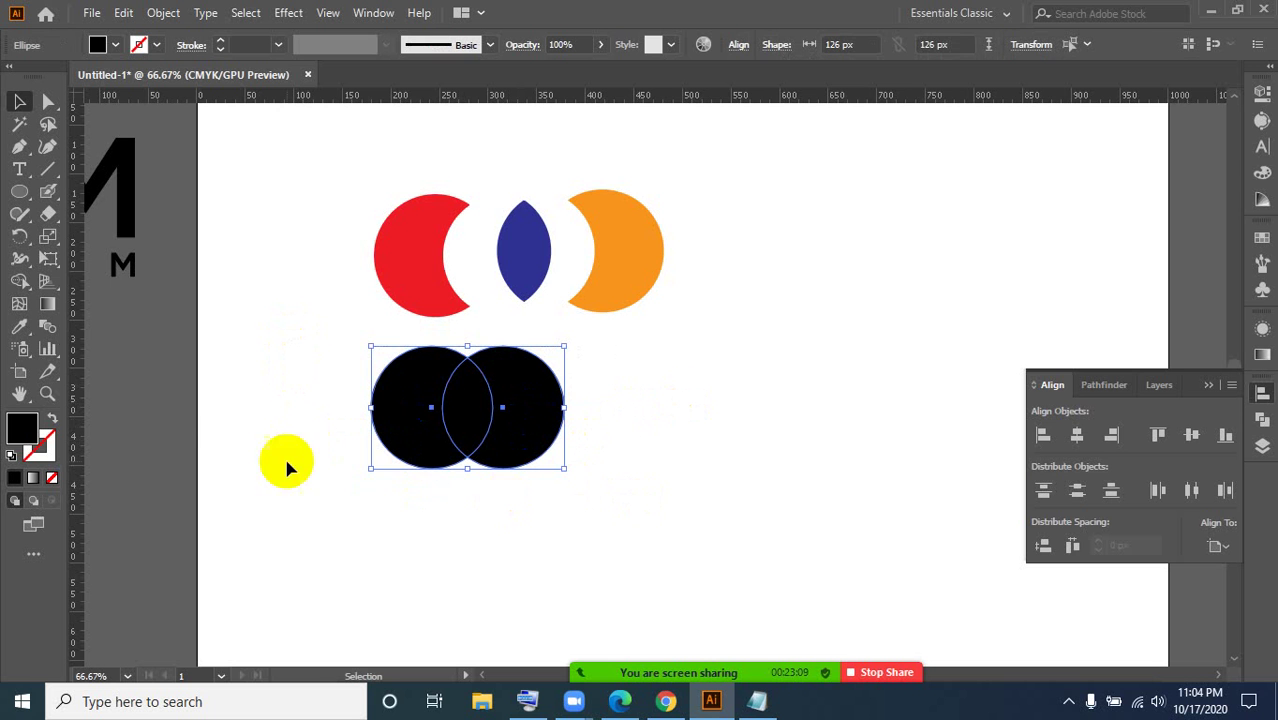
left_click(19, 283)
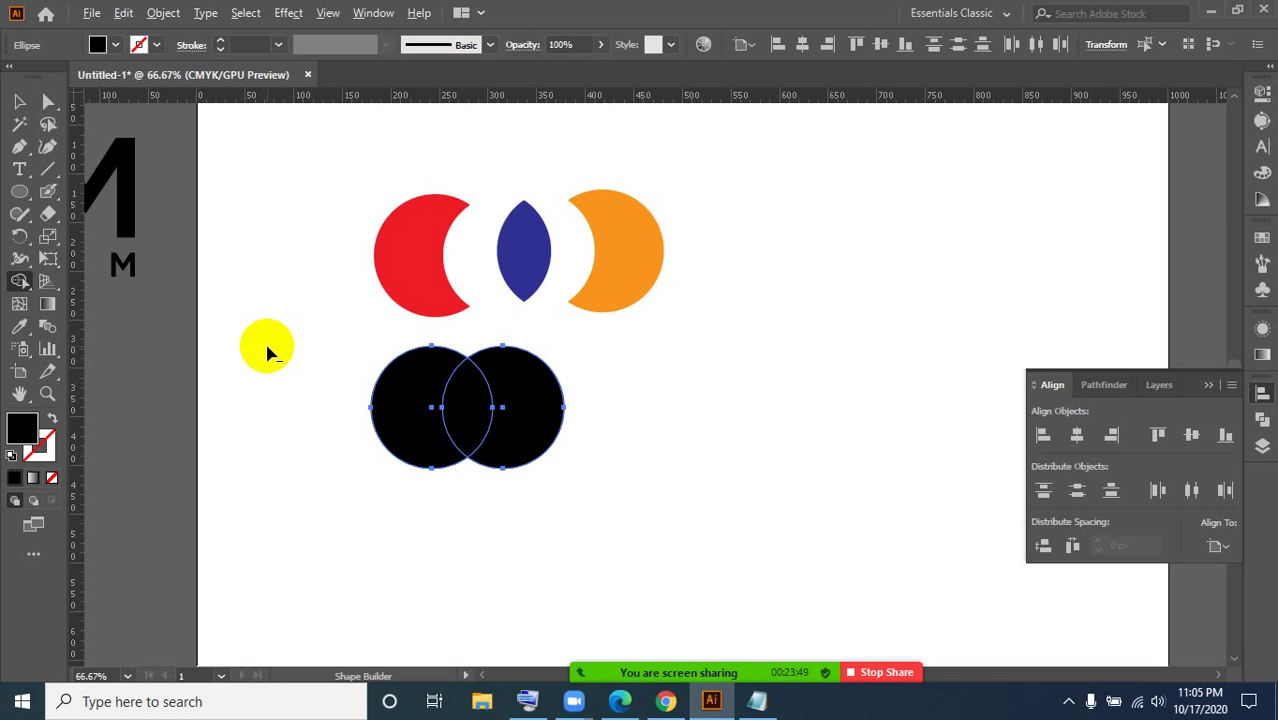
left_click(528, 701)
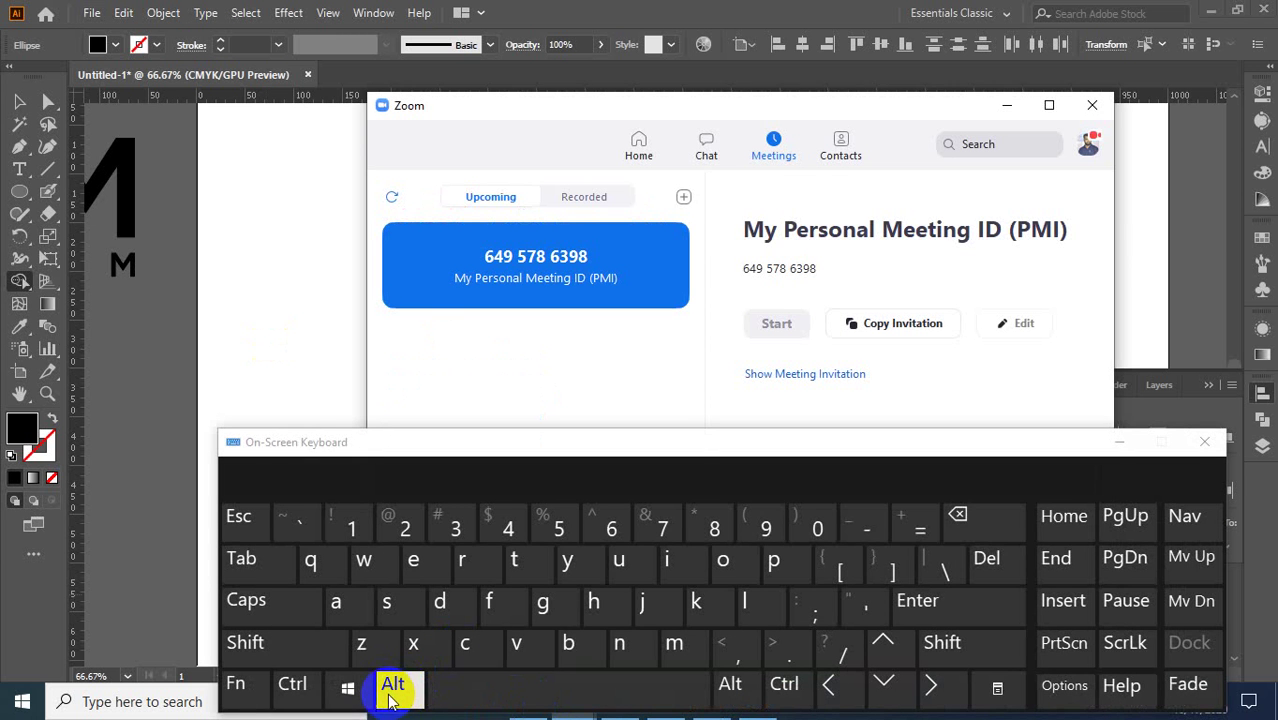
left_click(1063, 515)
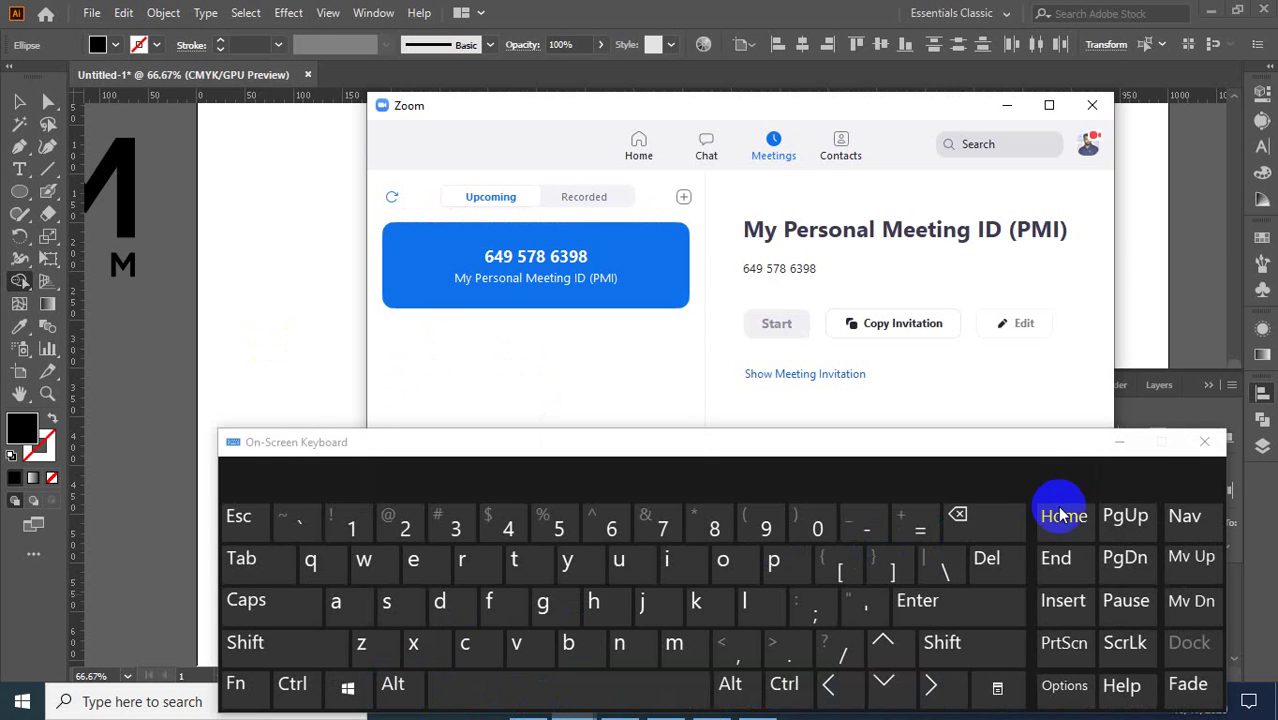
left_click(1119, 441)
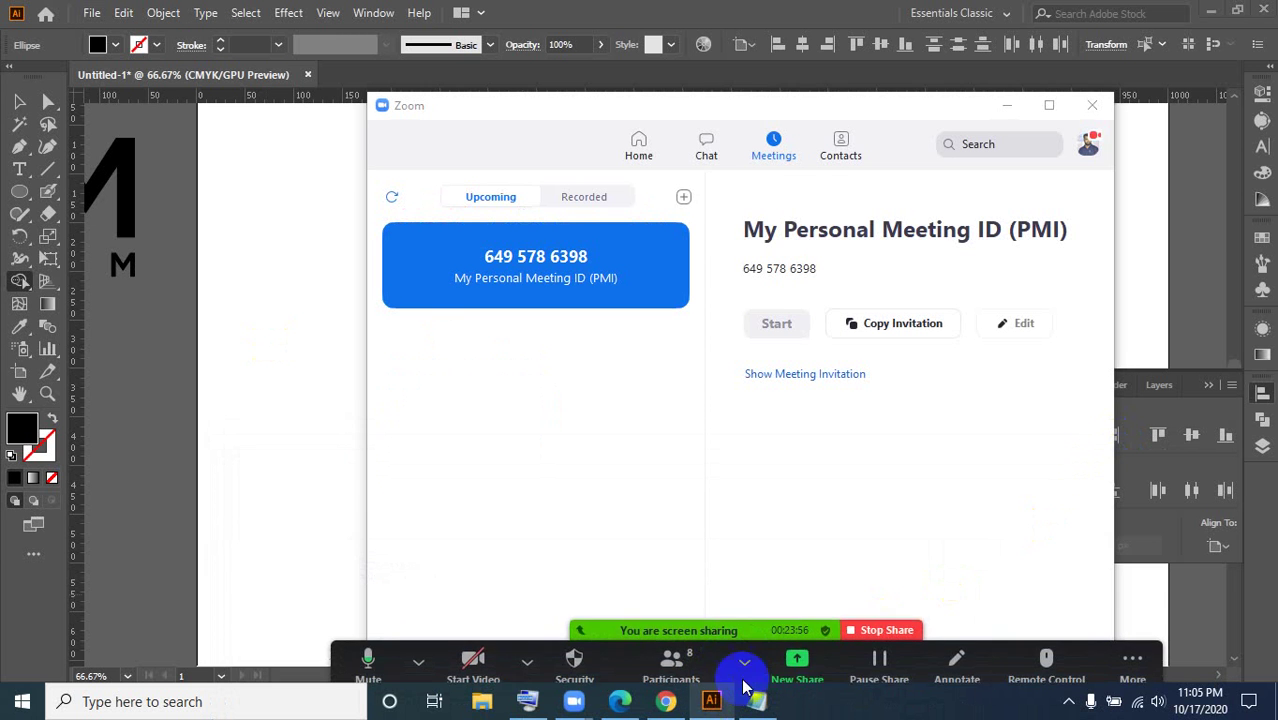
- Stop the current Zoom screen share and share the entire screen again
left_click(893, 624)
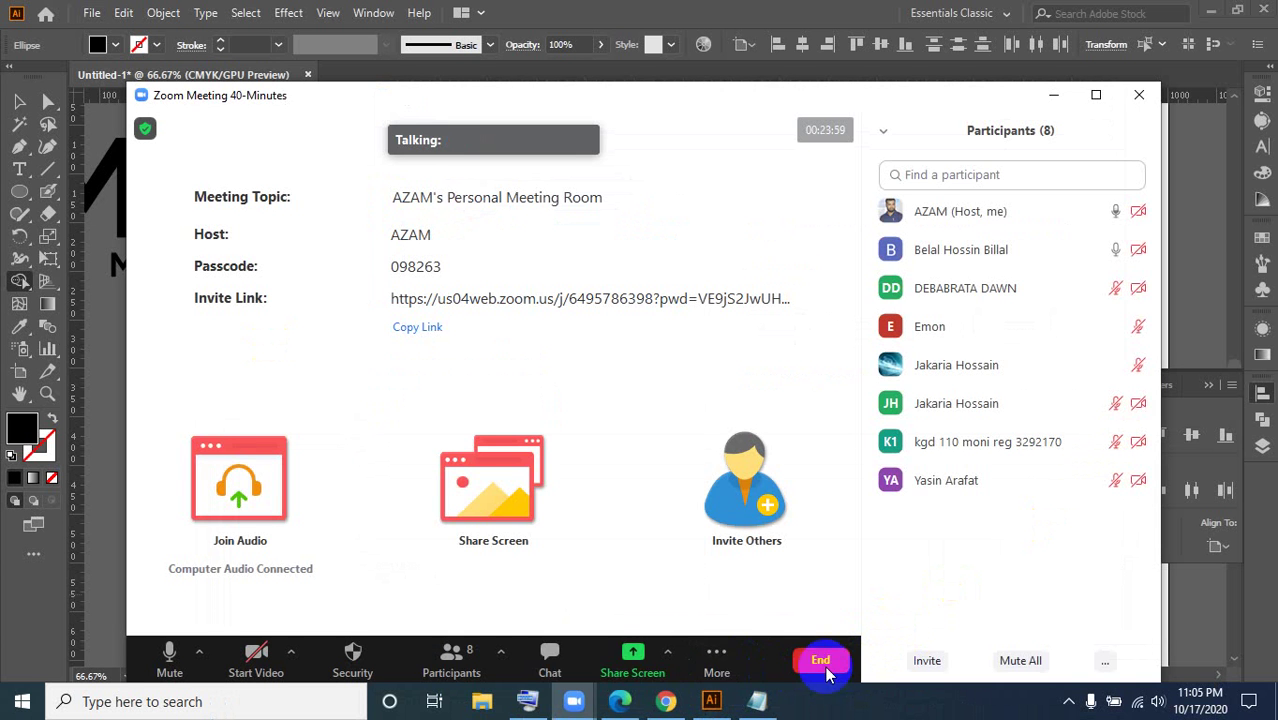
left_click(635, 662)
left_click(1056, 536)
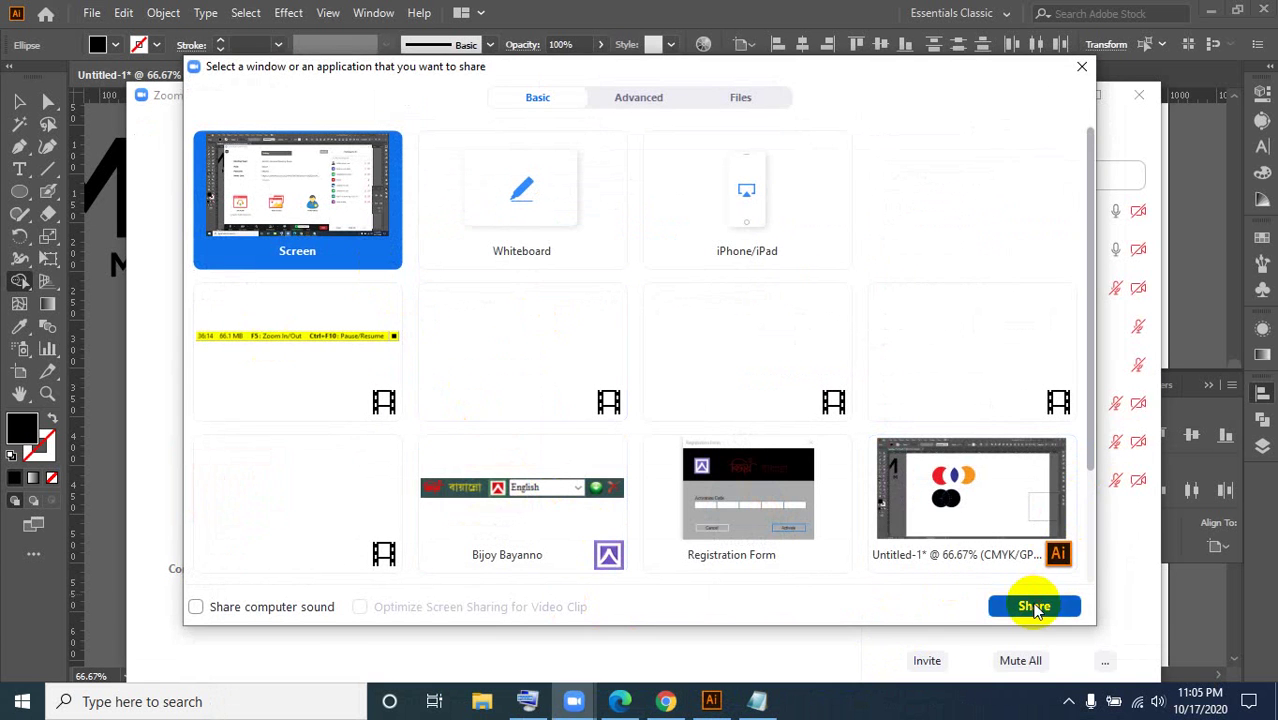
left_click(1033, 603)
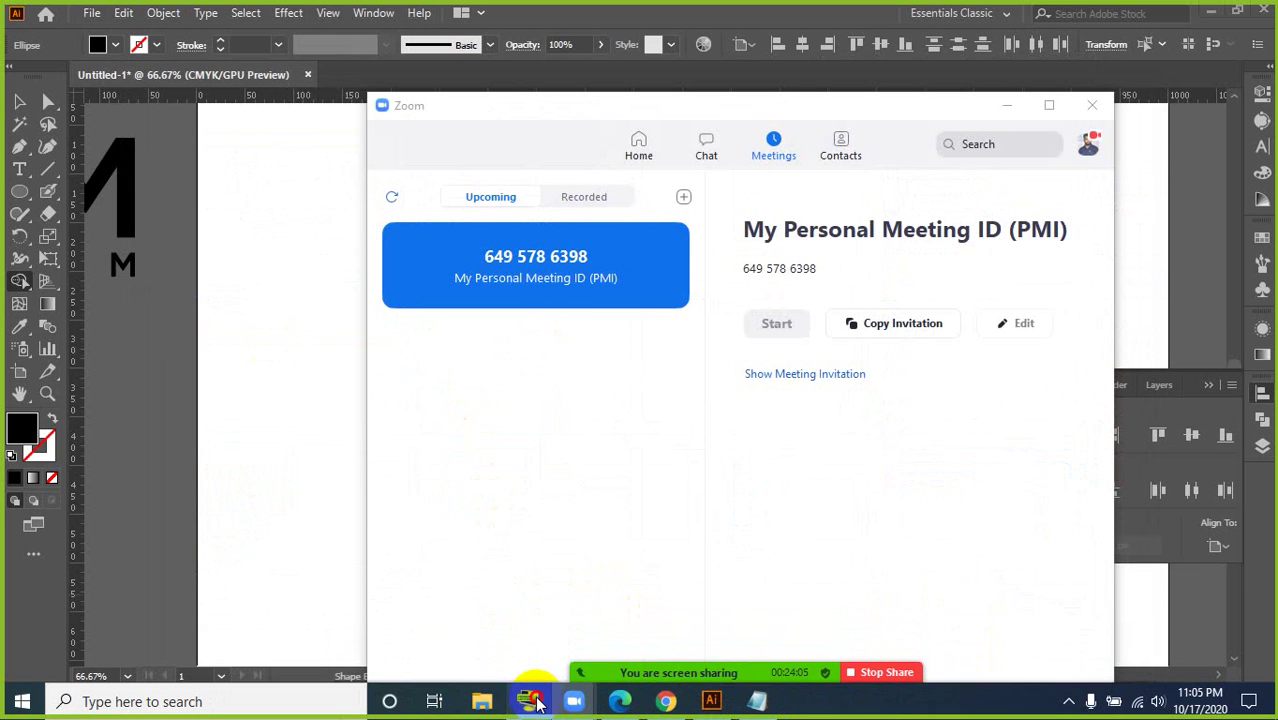
- Restore the on-screen keyboard, move it slightly up and minimize the Zoom window to return to Illustrator
left_click(530, 700)
left_click_drag(556, 442, 549, 398)
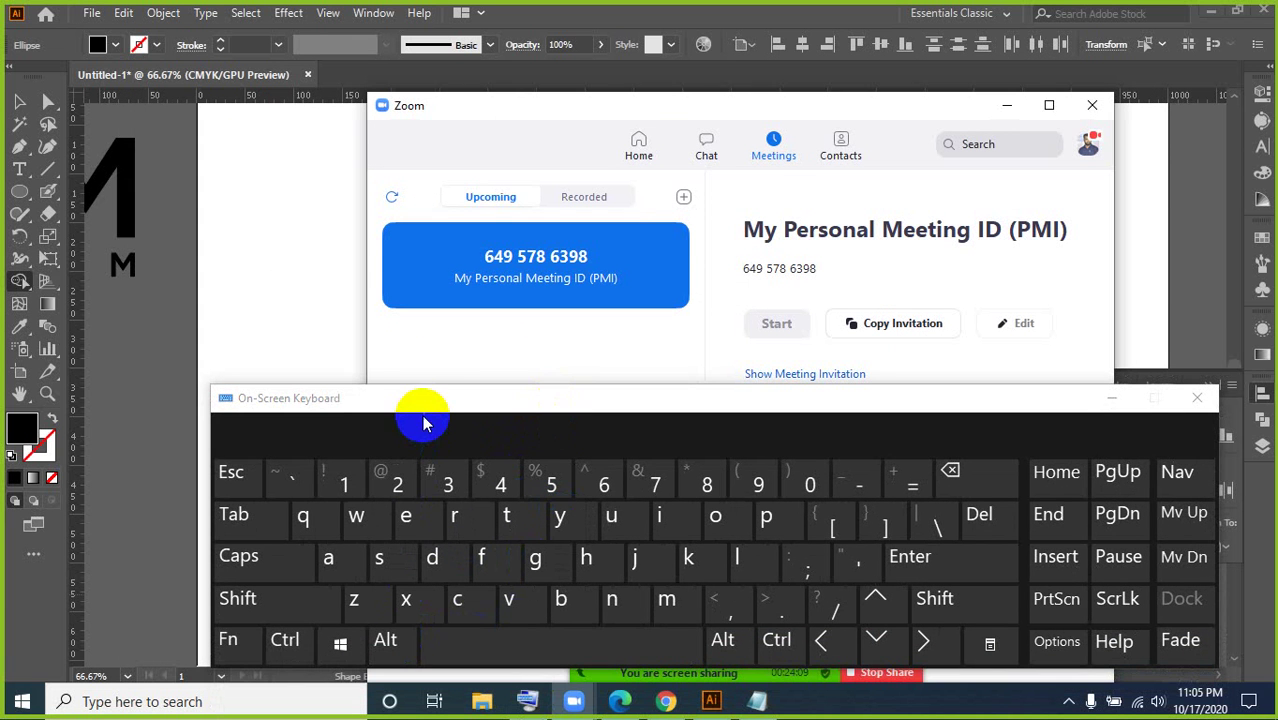
left_click(1007, 105)
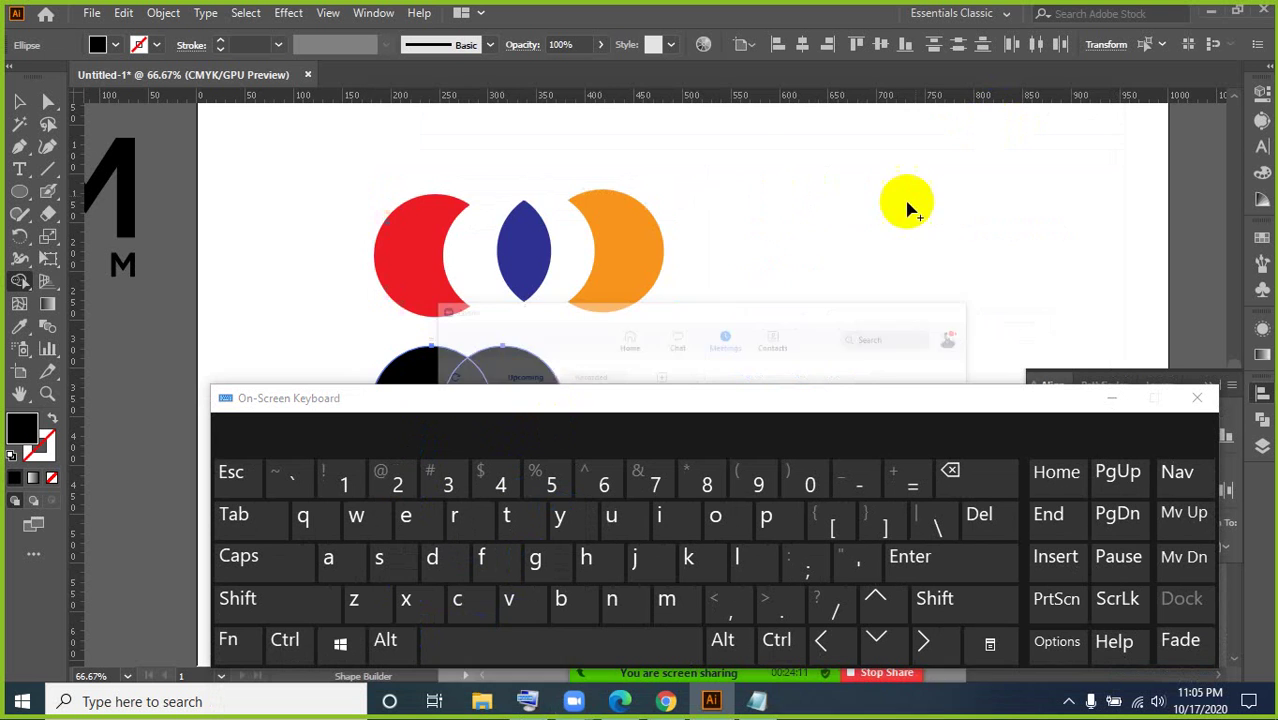
- Divide the overlapping black circles into left crescent, middle lens and right crescent with Shape Builder
scroll(673, 270, "down", 3)
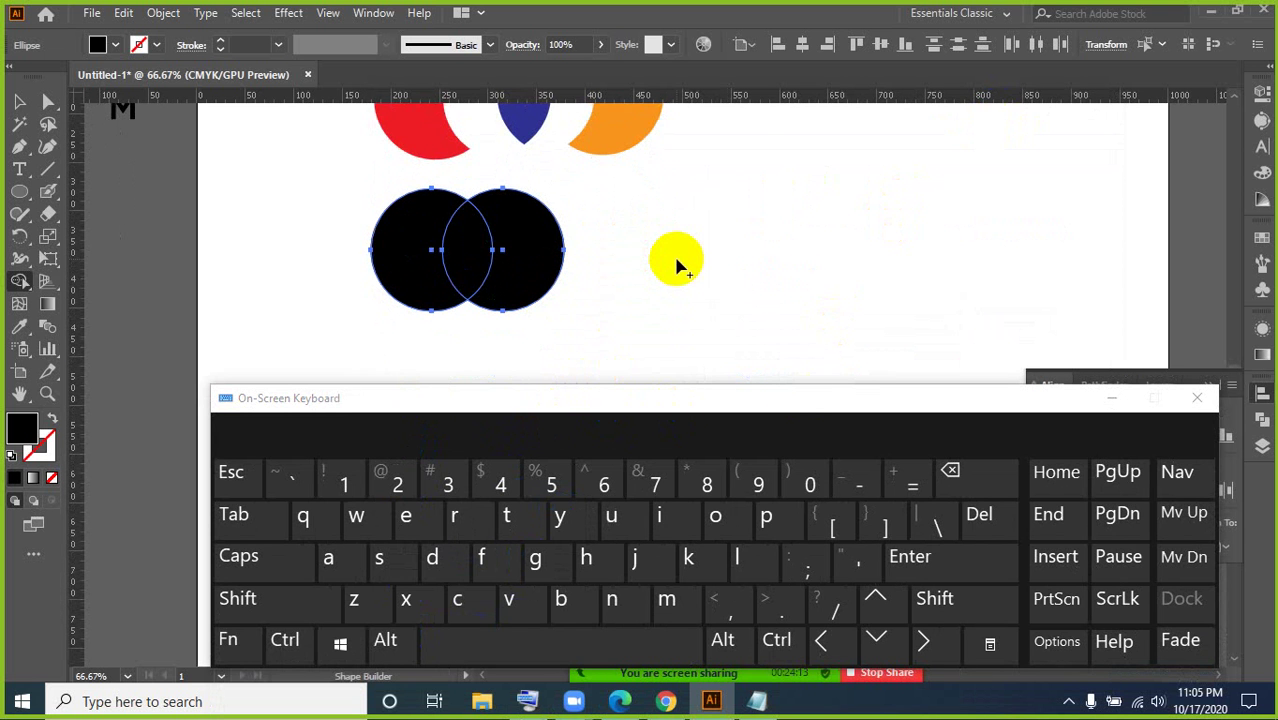
left_click(21, 283)
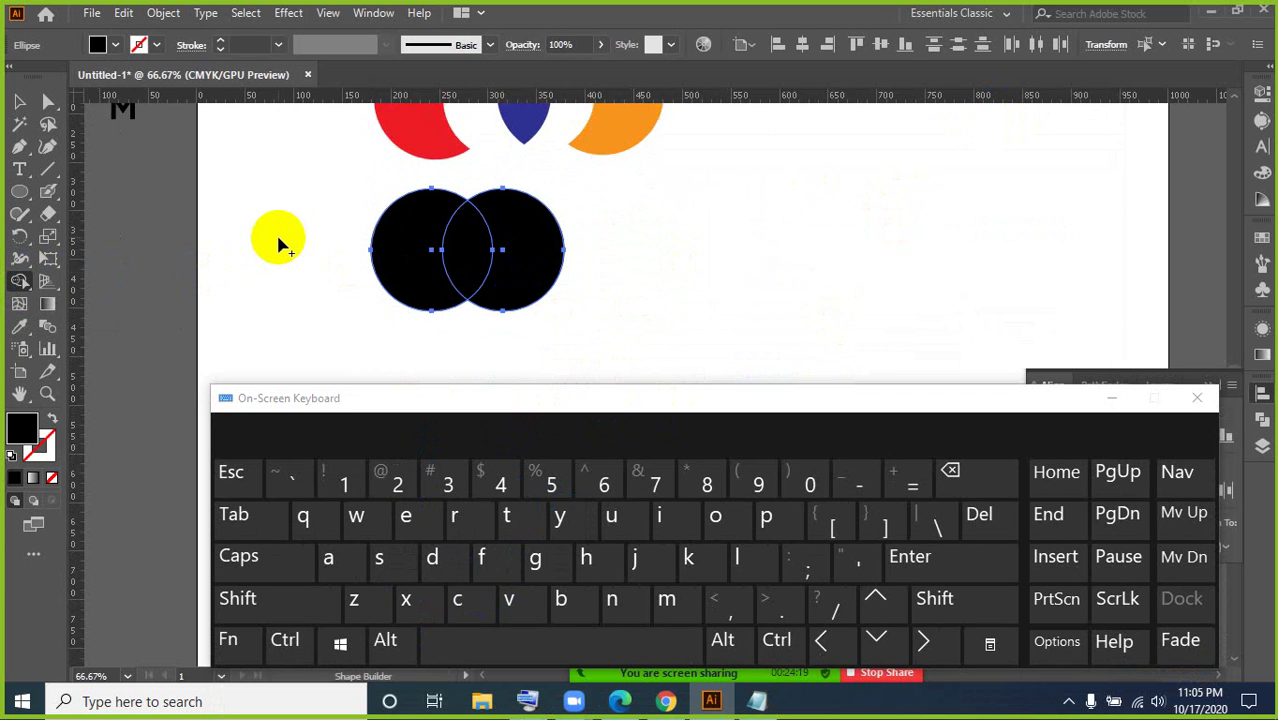
key("alt")
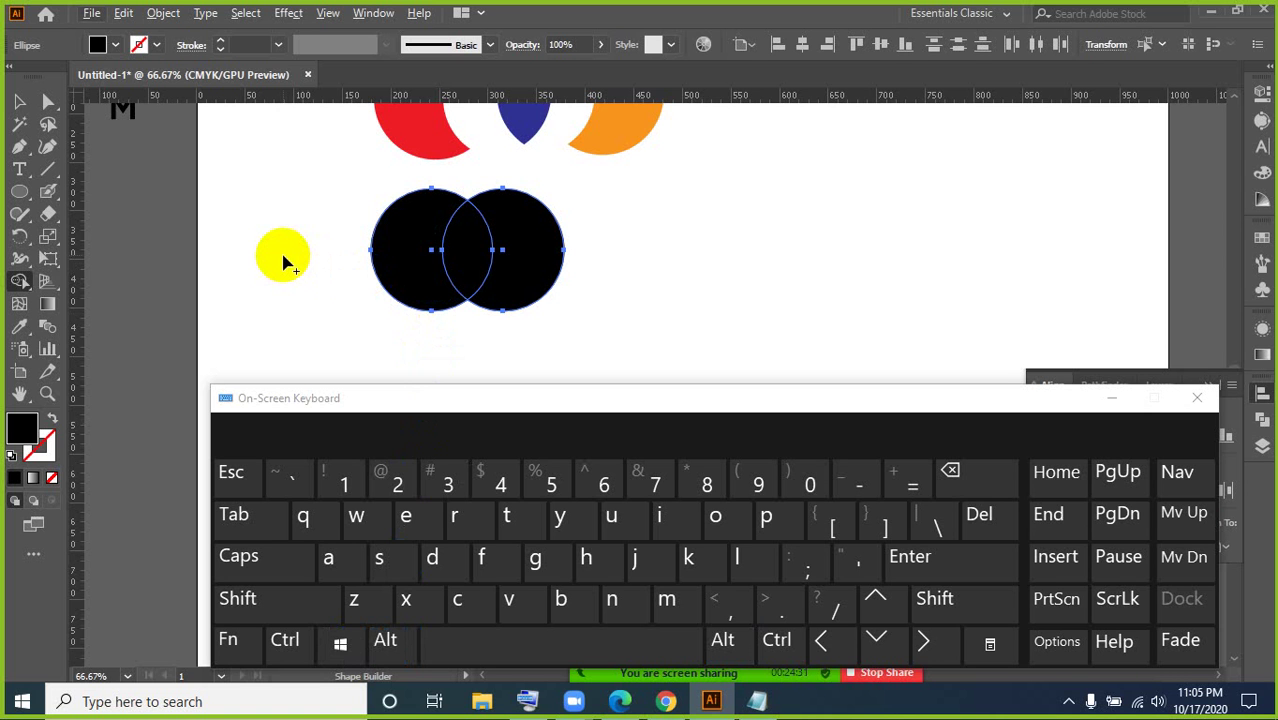
key("alt")
key("alt")
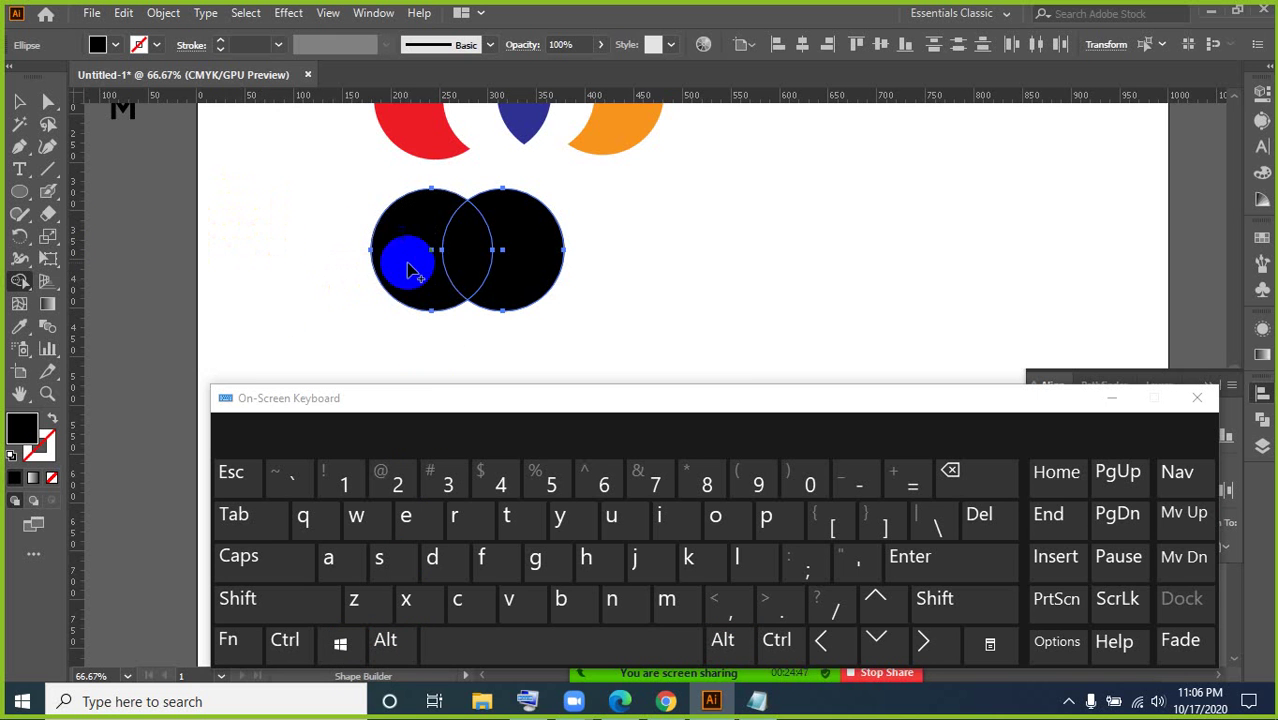
left_click(416, 261)
left_click(459, 258)
left_click(523, 264)
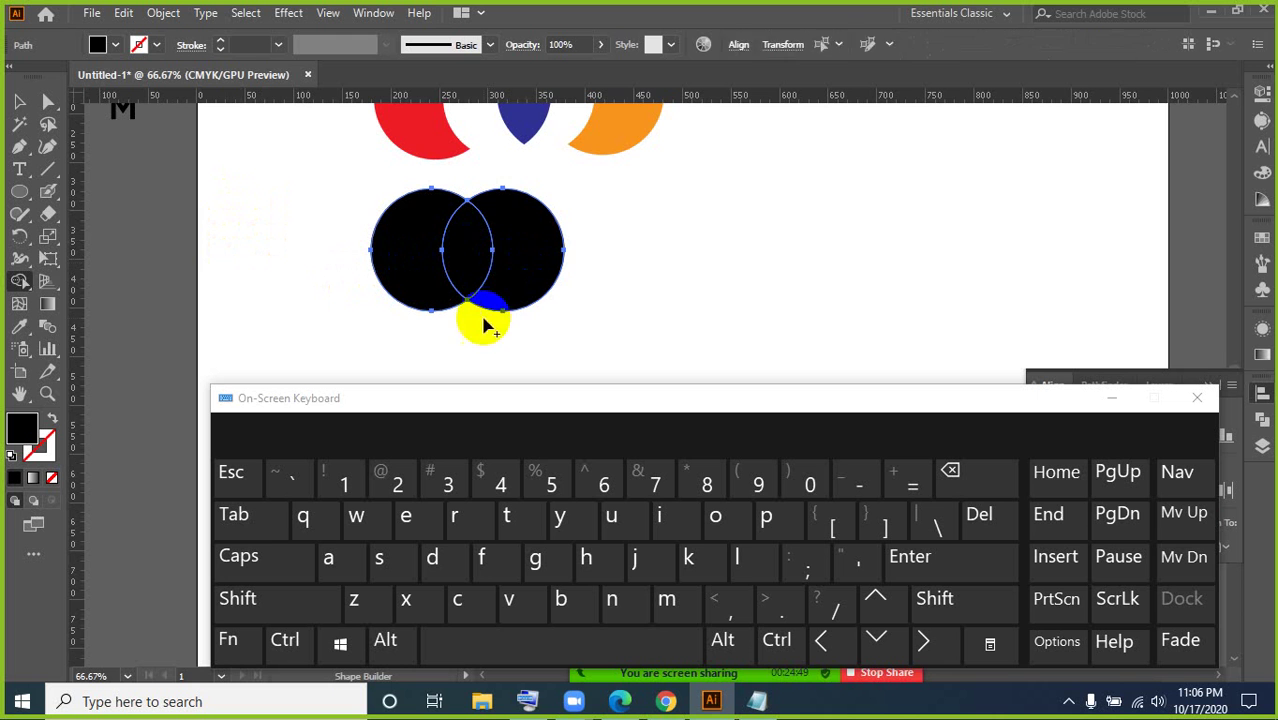
left_click(522, 260)
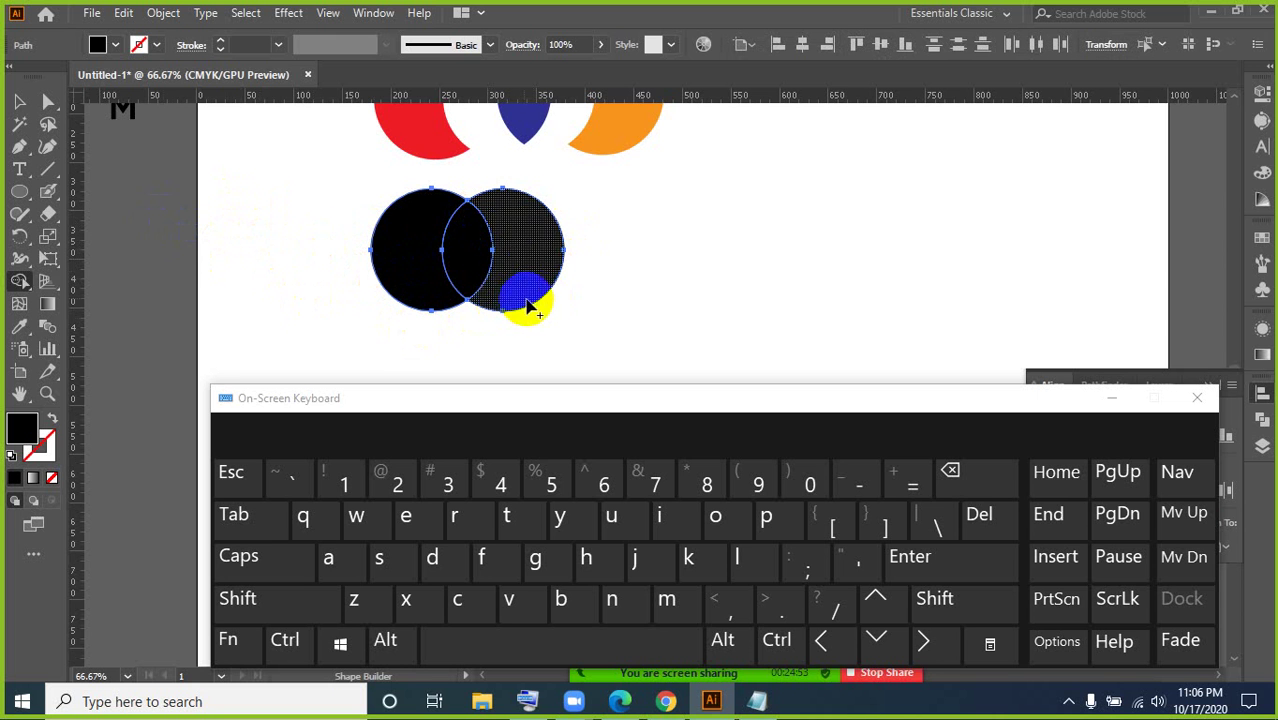
- Remove the right crescent and middle lens of the black circles with Shape Builder, keeping the left crescent, then deselect
key("alt")
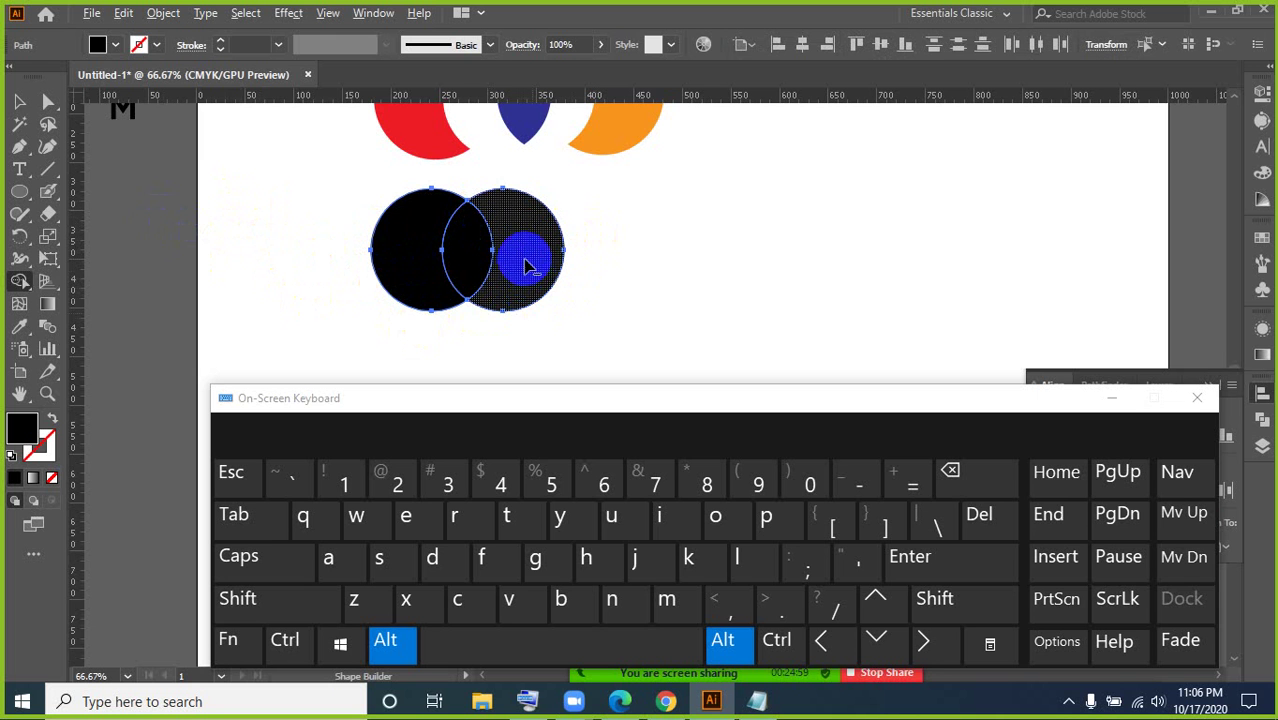
left_click(522, 257, "alt")
left_click(480, 267, "alt")
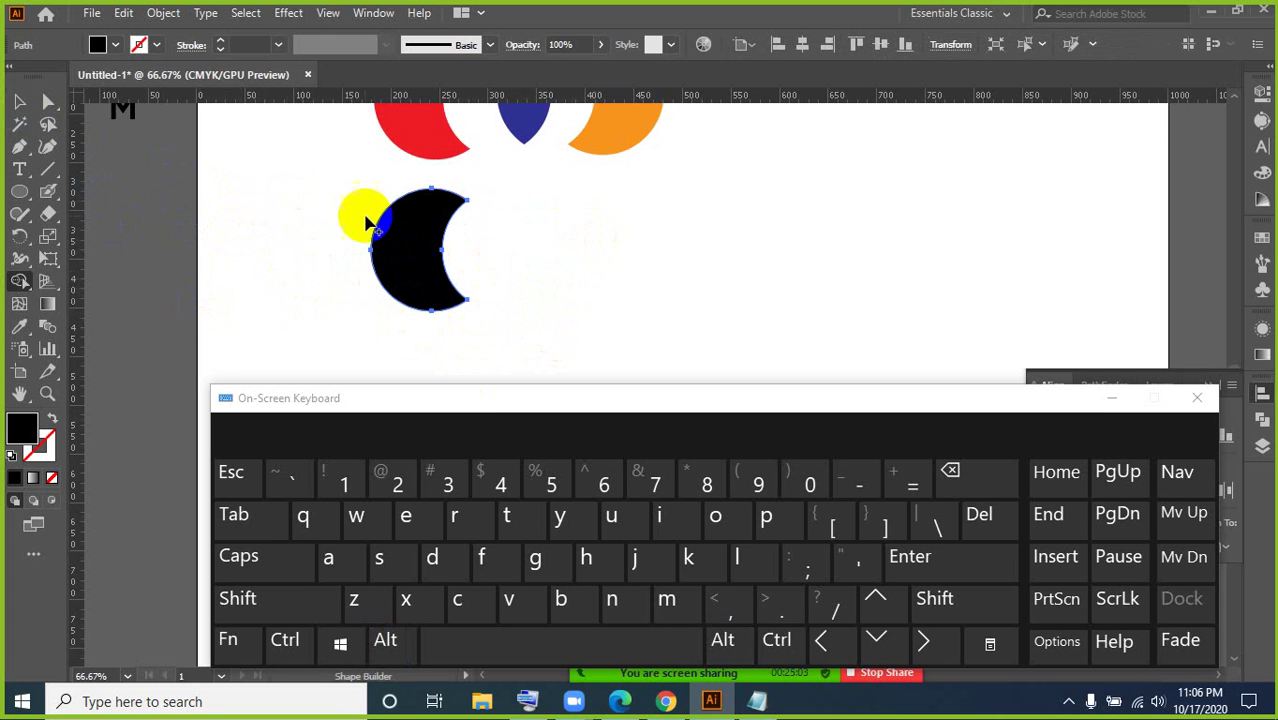
left_click(20, 106)
left_click(287, 283)
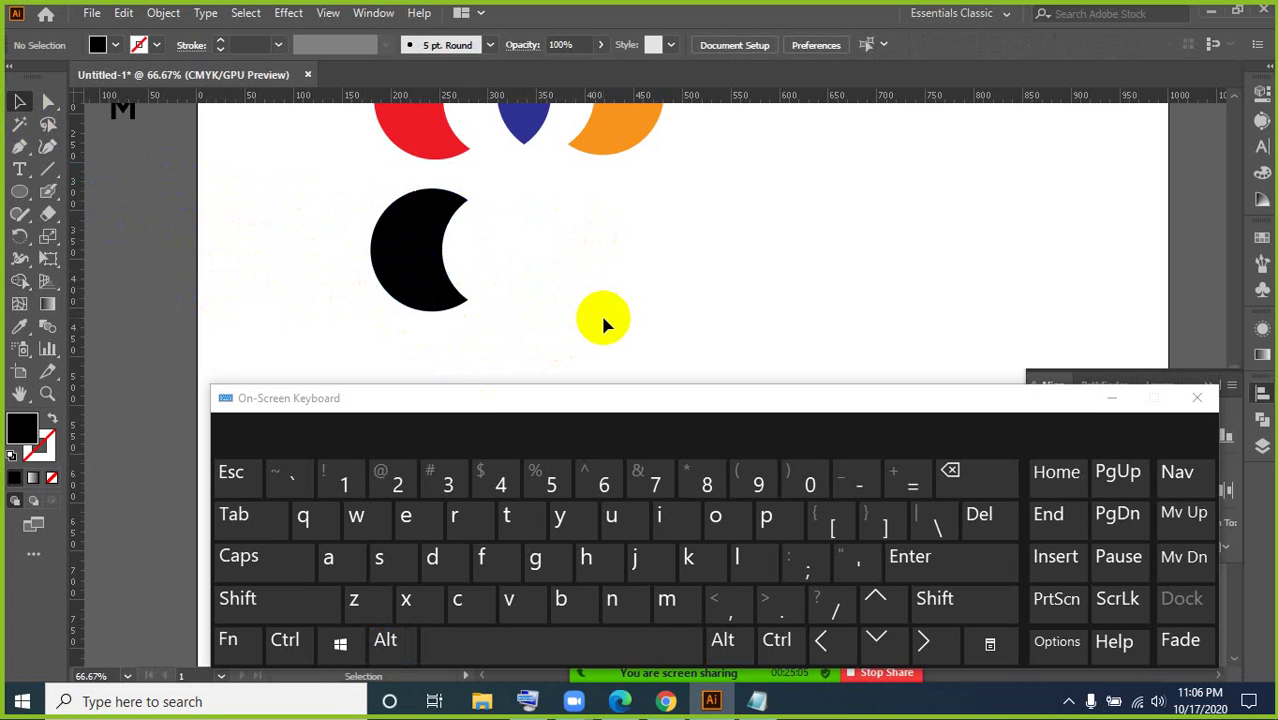
- Minimize the on-screen keyboard to clear the view of the artboard
scroll(603, 325, "up", 3)
scroll(603, 325, "down", 2)
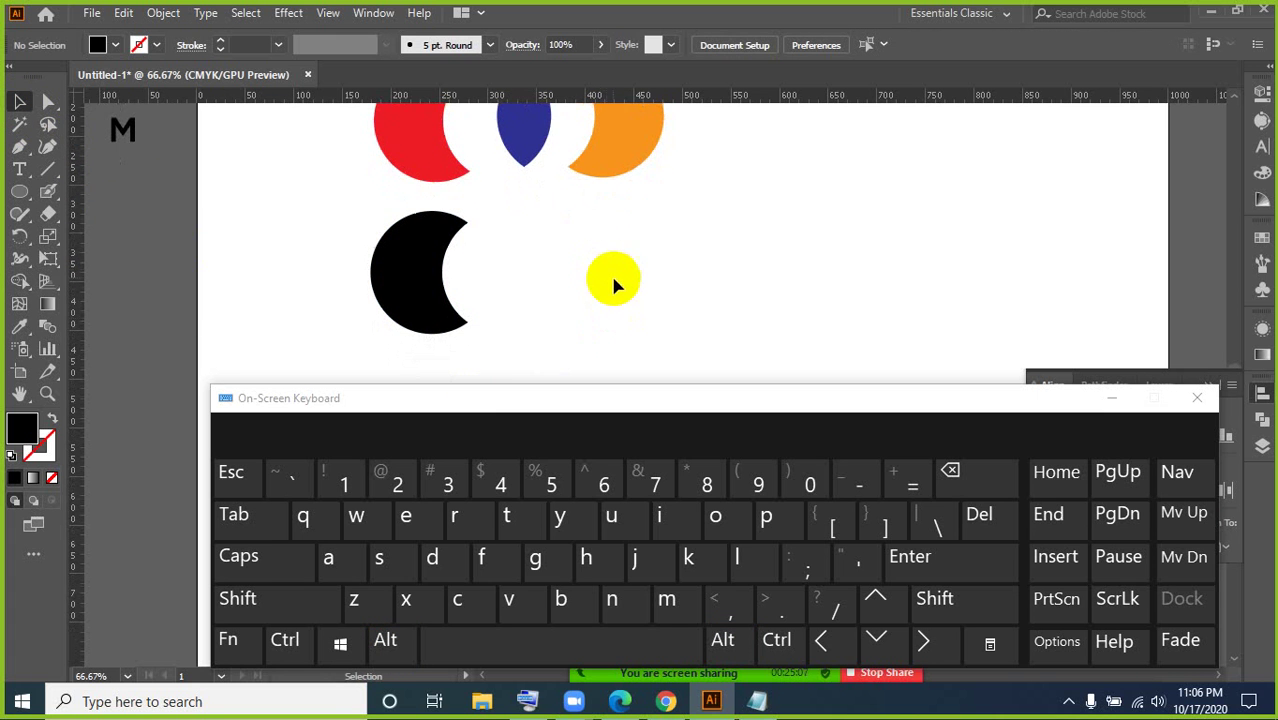
left_click_drag(617, 283, 461, 272)
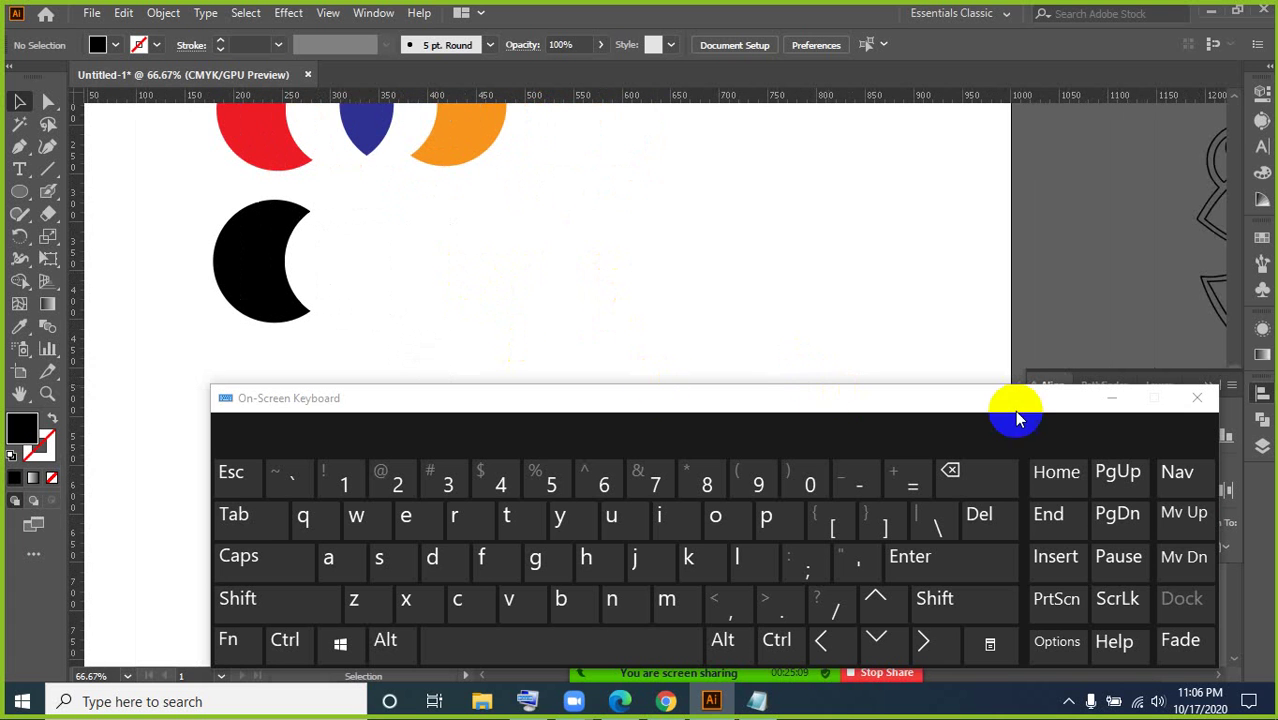
left_click(1111, 400)
- Draw a tall black rounded rectangle on the empty artboard area below and right of the black crescent
scroll(600, 477, "down", 3)
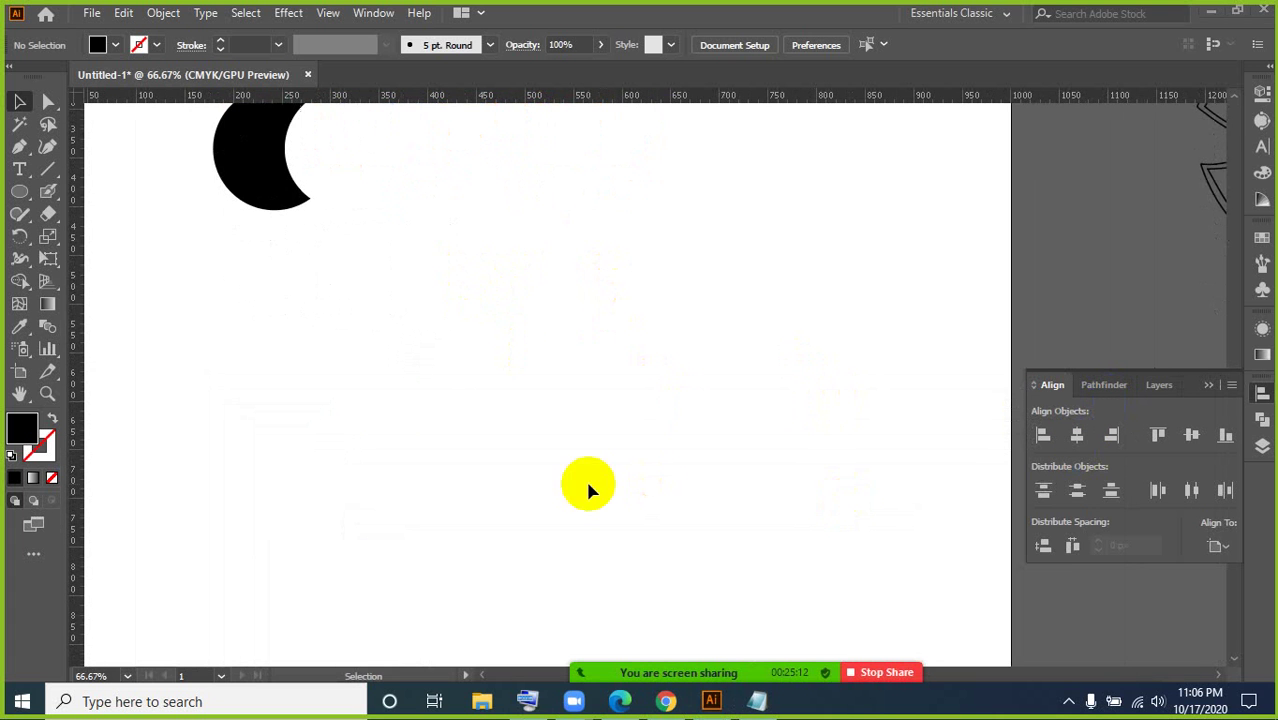
right_click(22, 194)
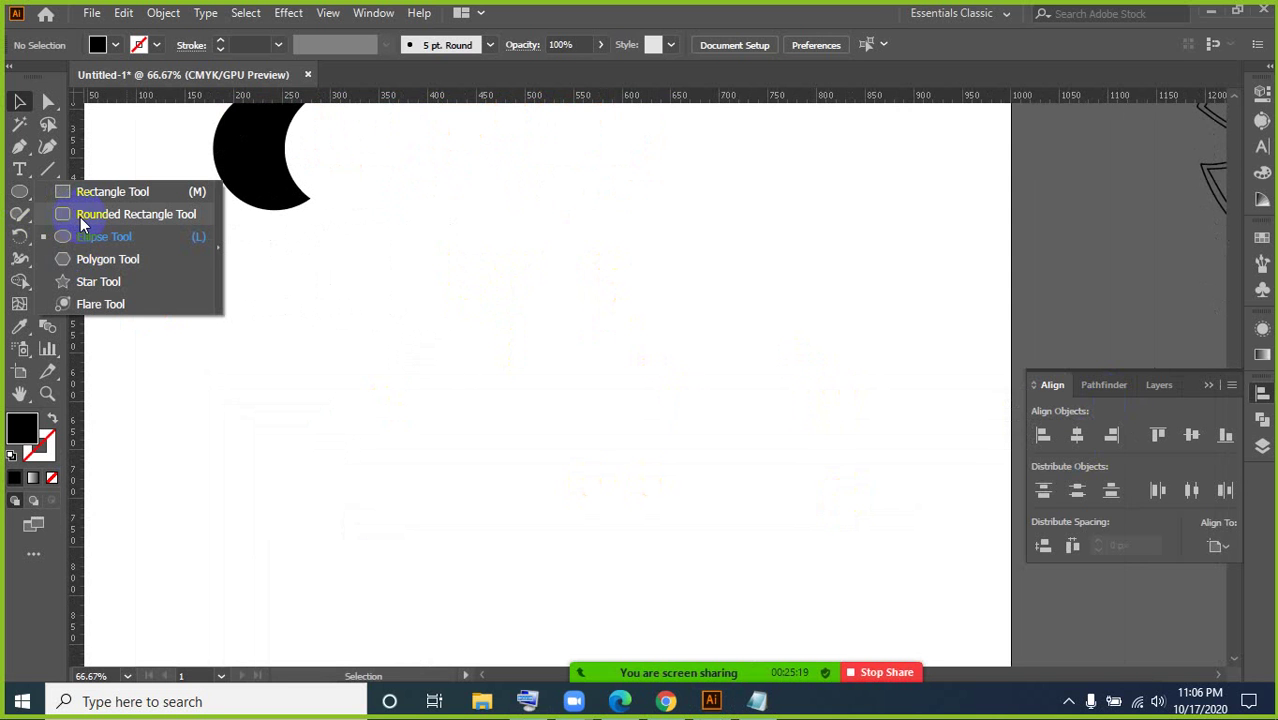
left_click(82, 218)
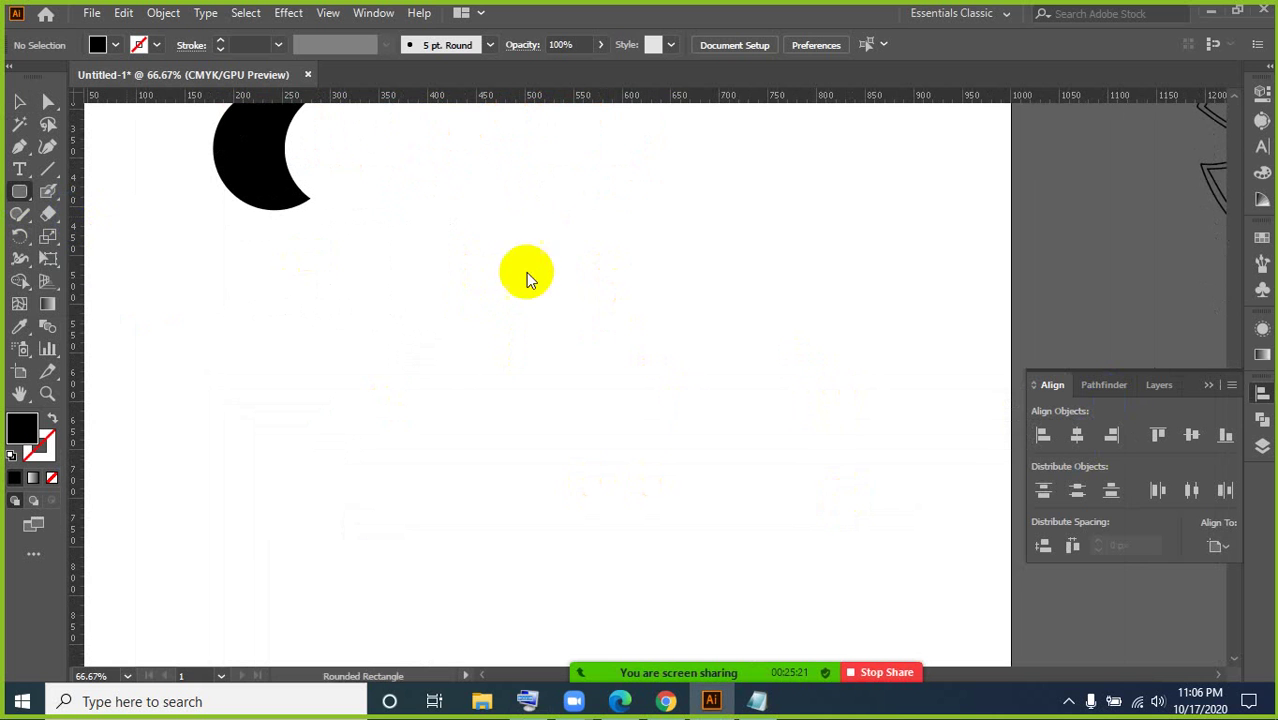
left_click_drag(499, 229, 619, 472)
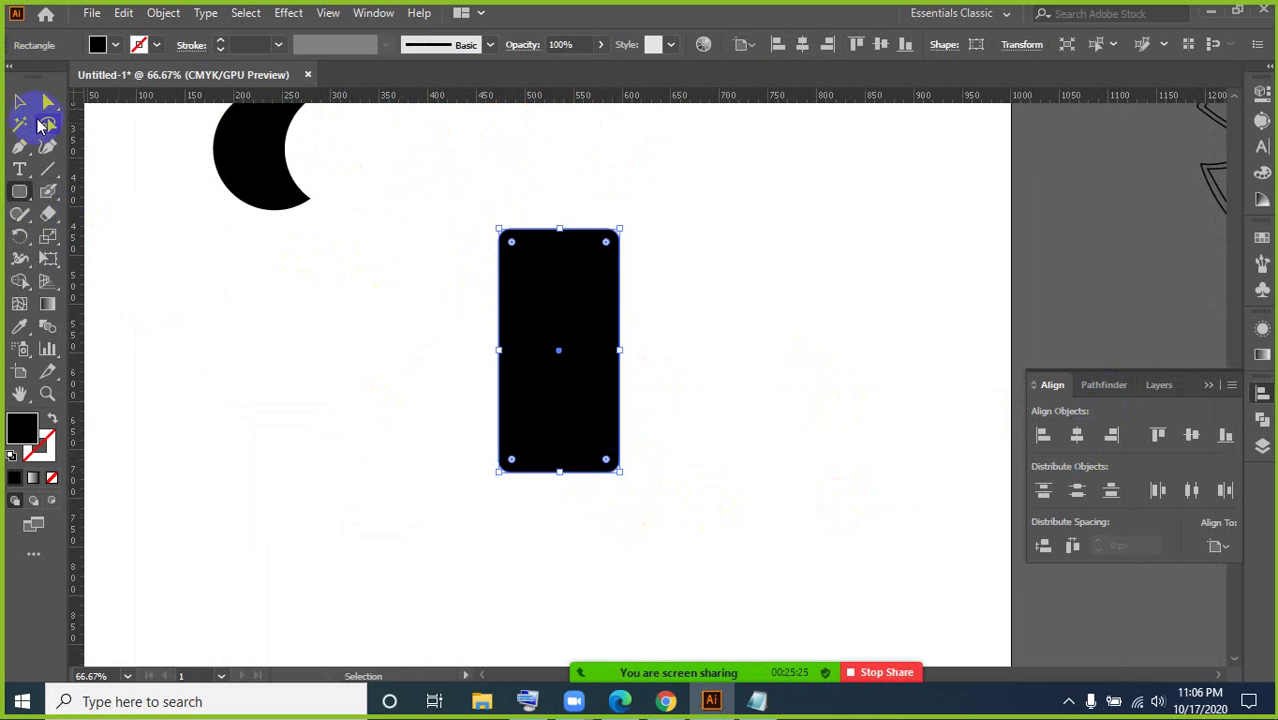
- Round the rectangle's corners to the maximum with Direct Selection to form a vertical capsule, then deselect
left_click(48, 101)
left_click_drag(607, 246, 562, 402)
left_click(19, 101)
left_click(376, 354)
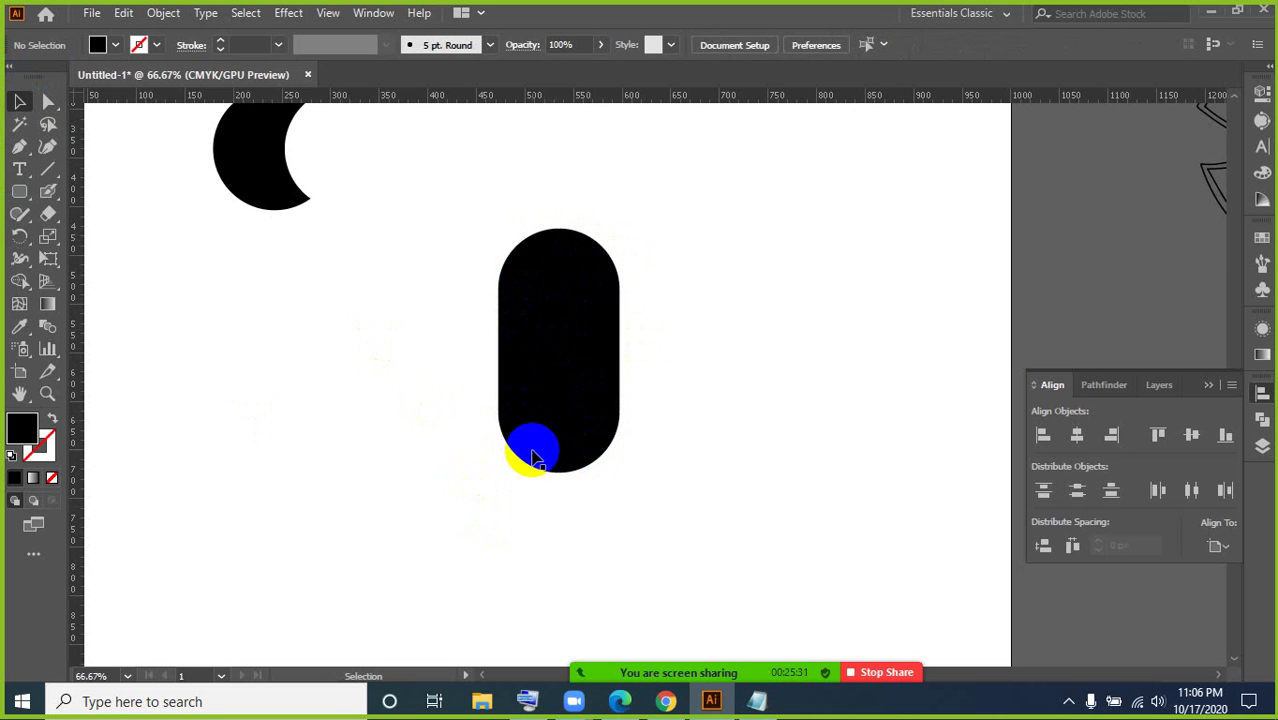
- Lengthen the black capsule downward by moving its lower anchor points with Direct Selection
left_click(50, 102)
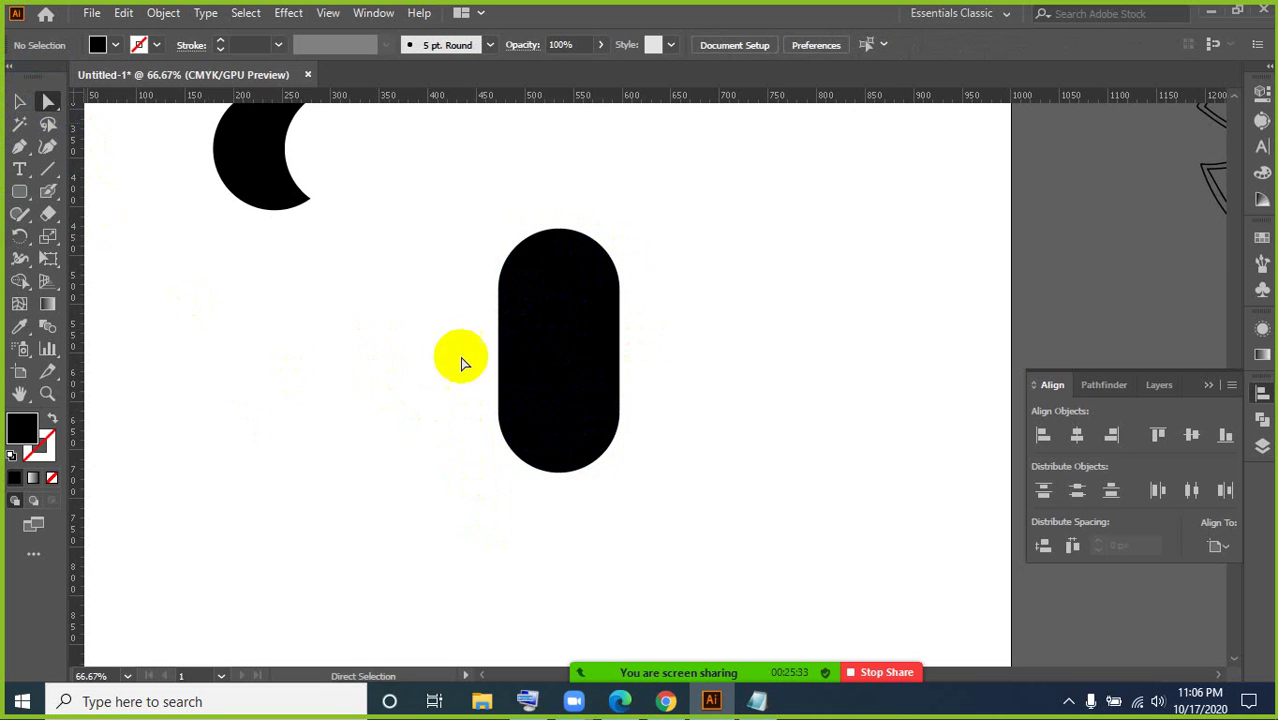
left_click_drag(460, 357, 682, 537)
left_click_drag(619, 412, 620, 485)
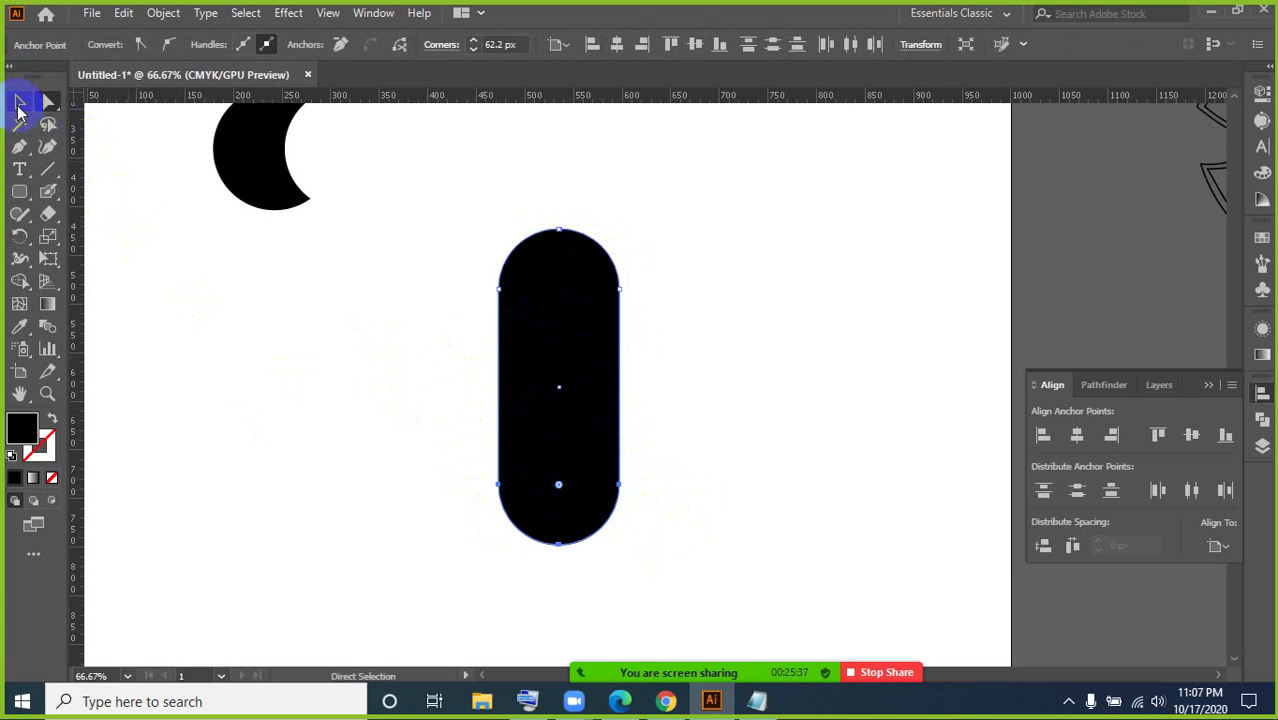
- Change the capsule's fill to red, then deselect it
left_click(20, 104)
left_click(108, 144)
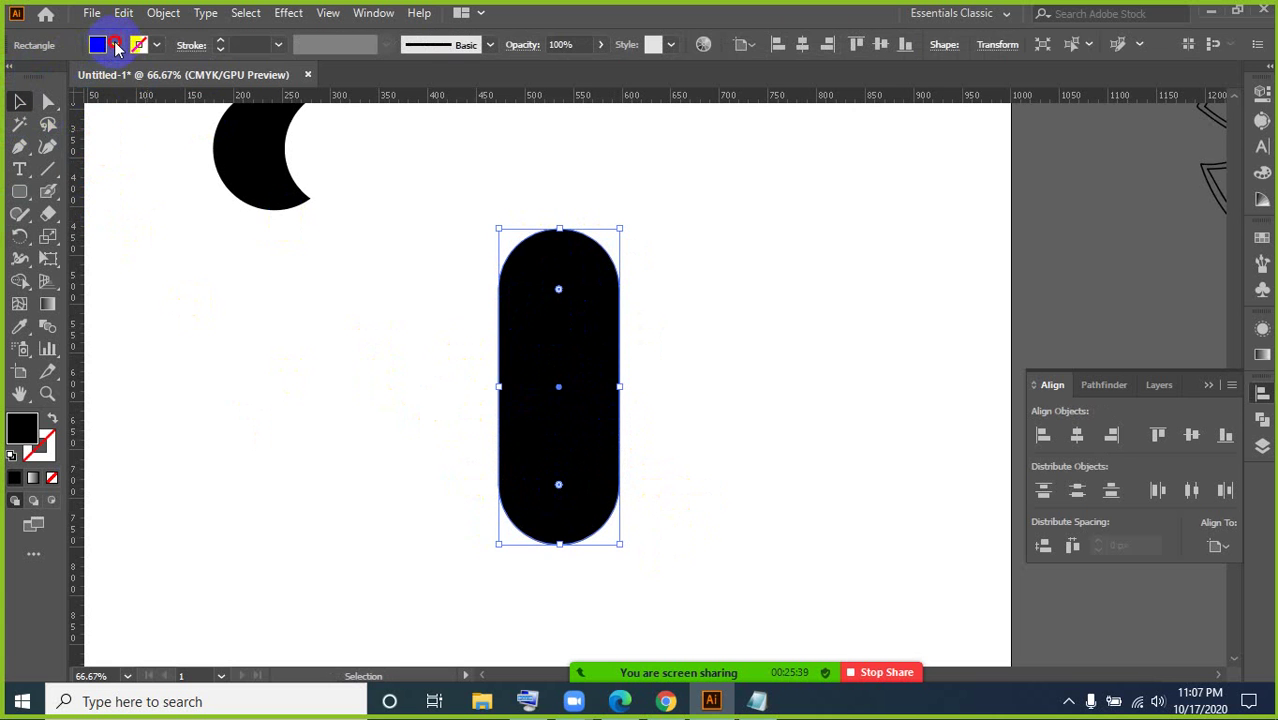
left_click(115, 46)
left_click(66, 77)
left_click(441, 410)
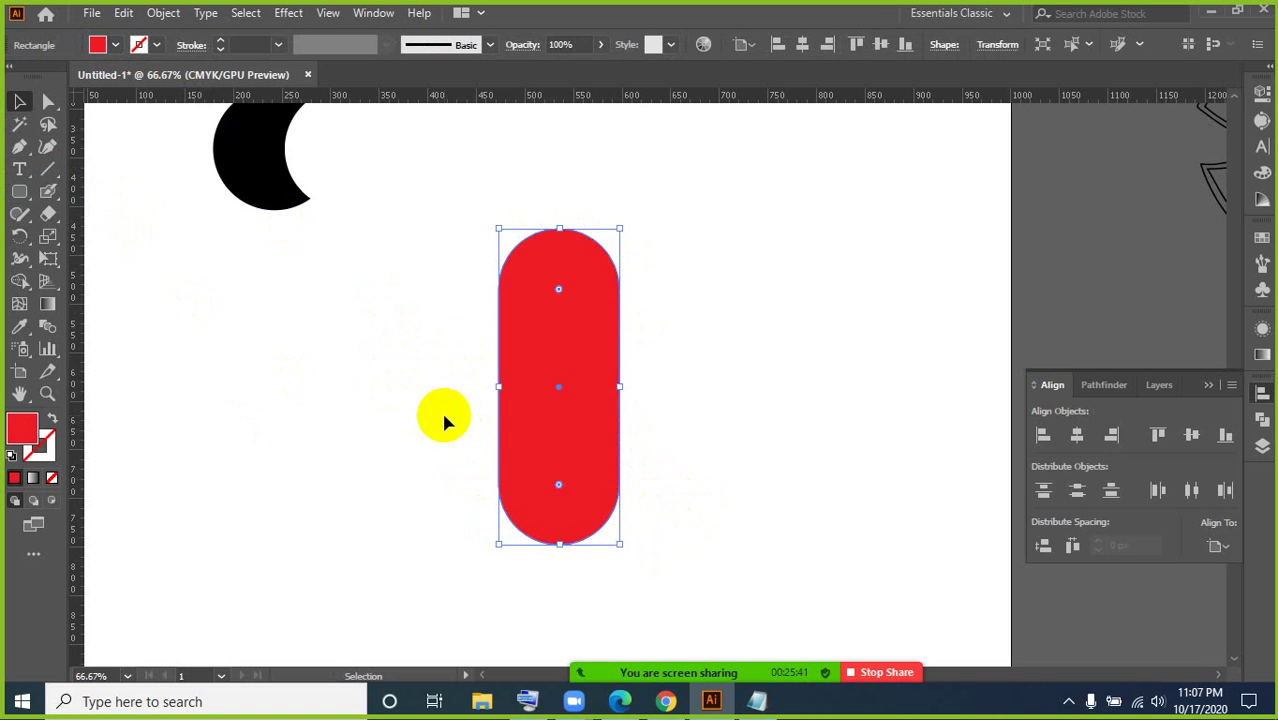
left_click(410, 416)
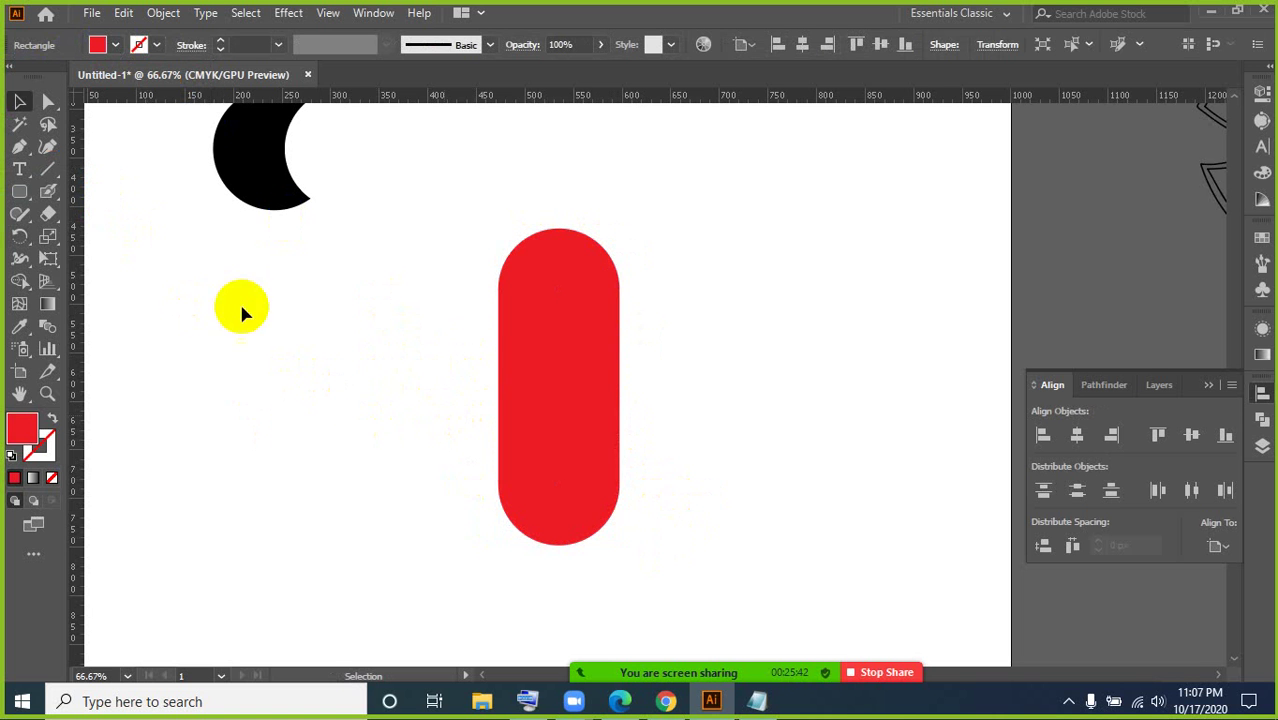
- Rotate the red capsule 45° clockwise so it leans diagonally, then deselect it
left_click(586, 286)
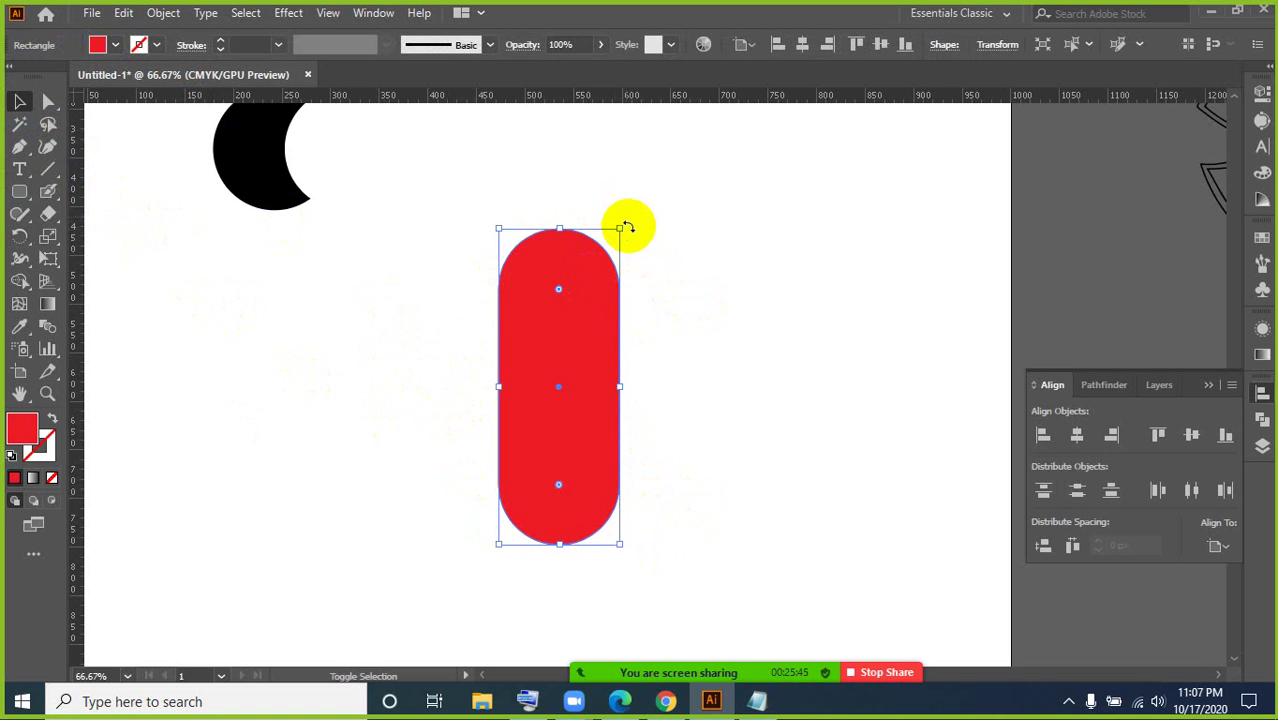
left_click_drag(622, 222, 689, 266)
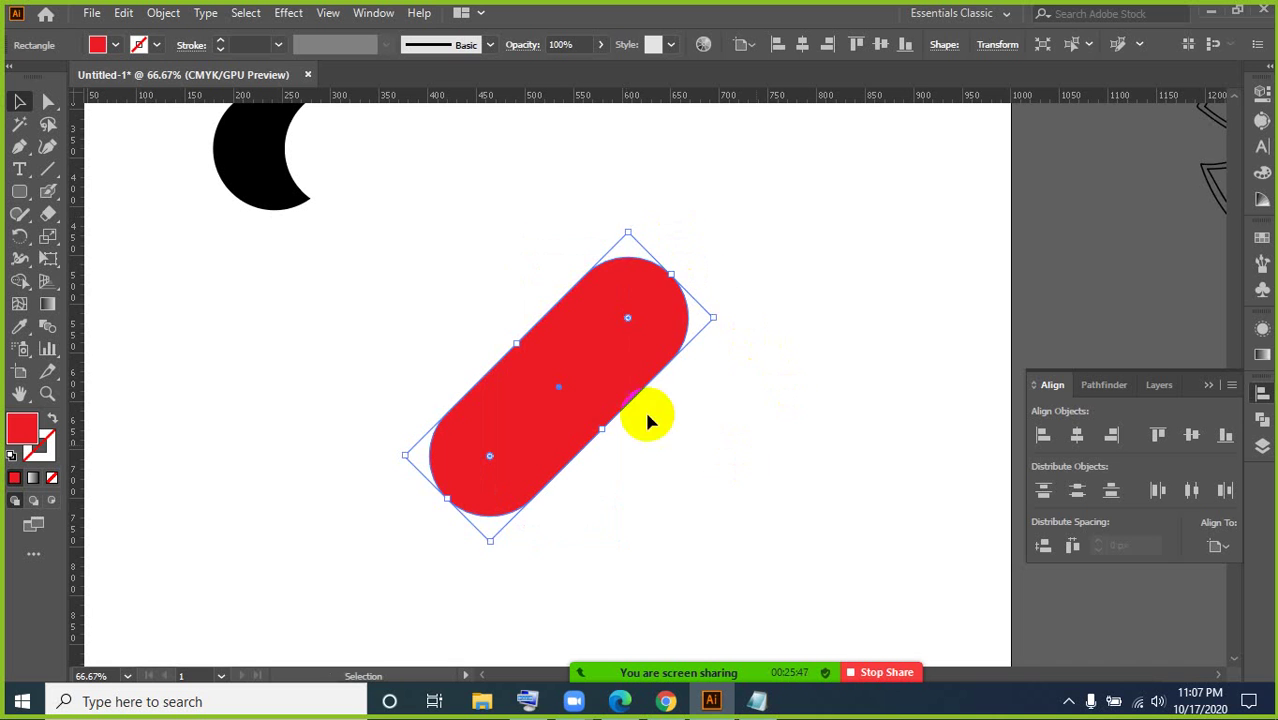
left_click(756, 488)
- Duplicate the tilted capsule in place and rotate the copy 90° so the two capsules cross in an X
left_click(610, 372)
key("a")
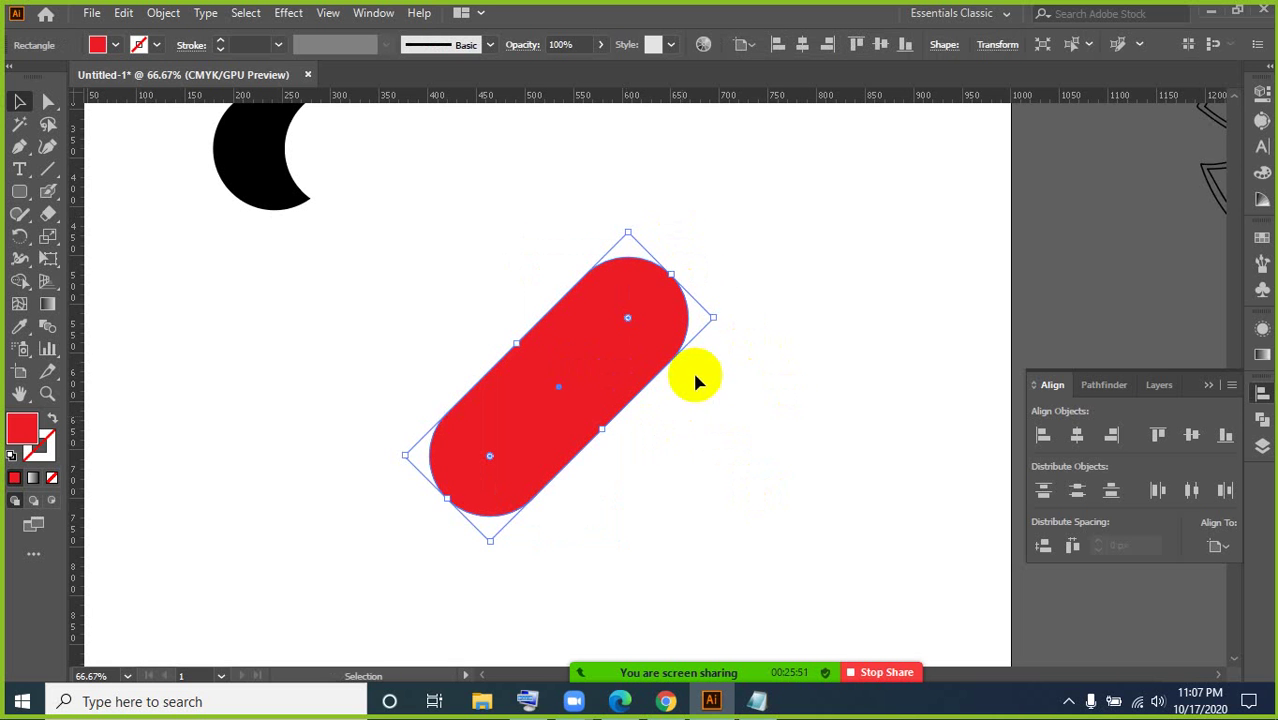
left_click_drag(720, 317, 526, 257)
left_click(800, 401)
- Nudge the front capsule to the right until the two upper lobes sit close together like a heart's top, then deselect
left_click(632, 429)
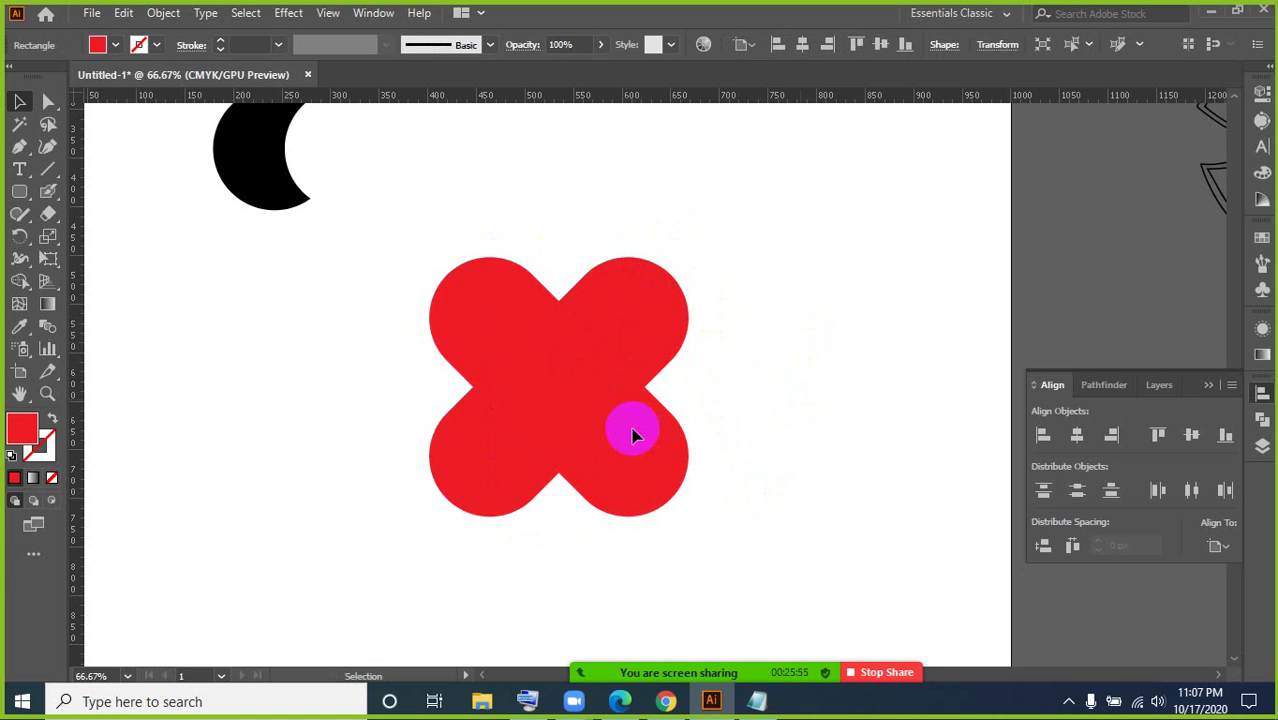
key("Right")
key("Right")
key("Right")
key("Right")
key("Right")
key("Right")
key("Right")
key("Right")
key("Right")
key("Right")
key("Right")
key("Right")
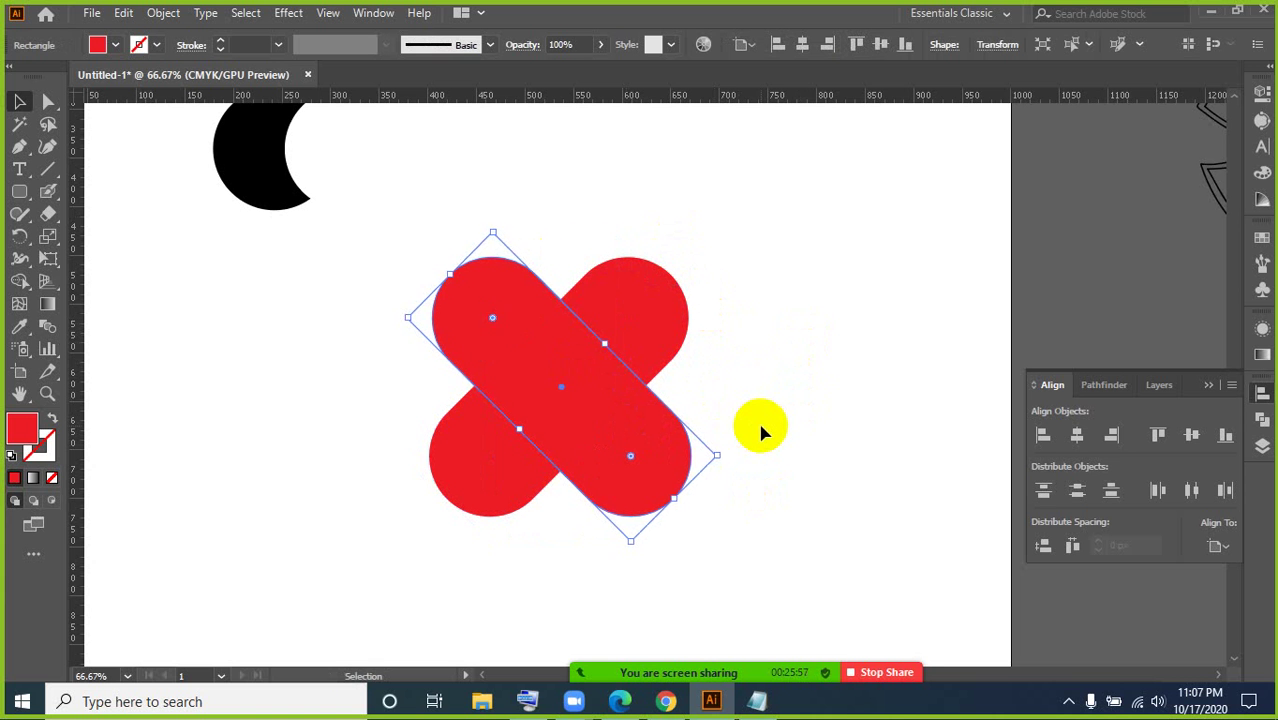
key("Right")
key("Right")
key("Right")
key("Right")
key("Right")
key("Right")
key("Right")
key("Right")
key("Right")
key("Right")
key("Right")
key("Right")
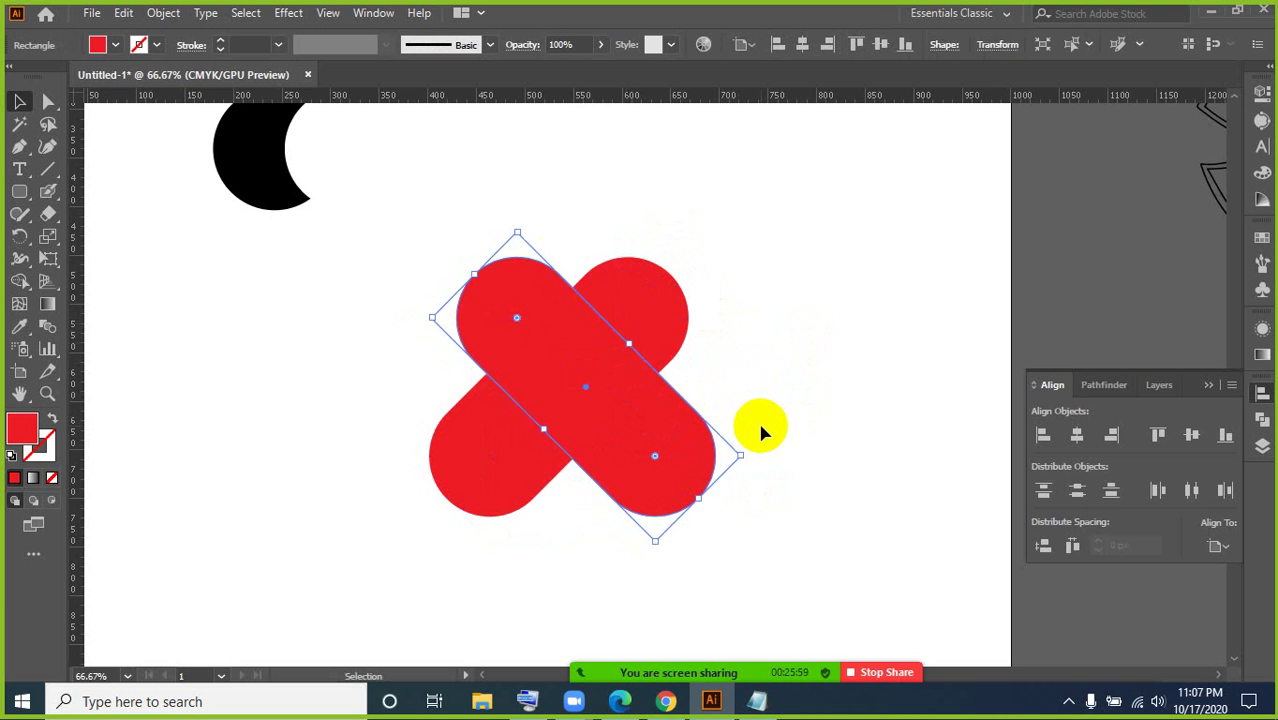
left_click(761, 432)
left_click(654, 468)
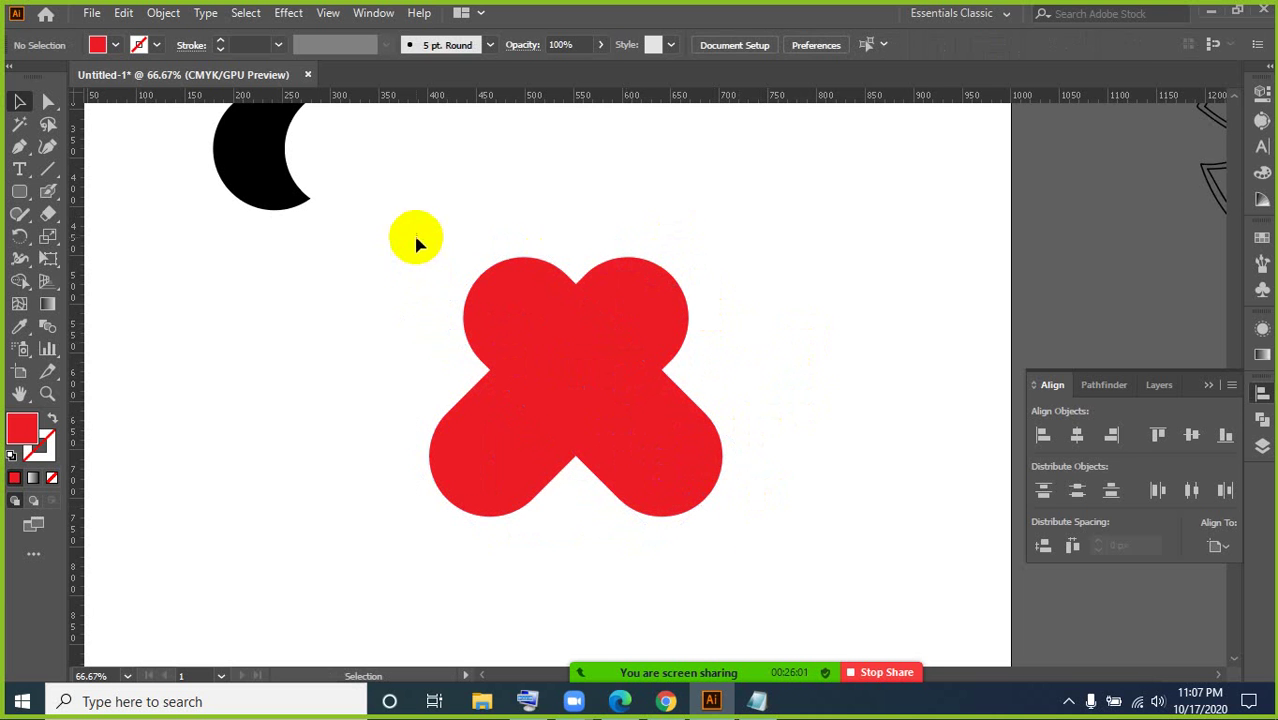
left_click_drag(416, 239, 748, 514)
left_click(706, 488)
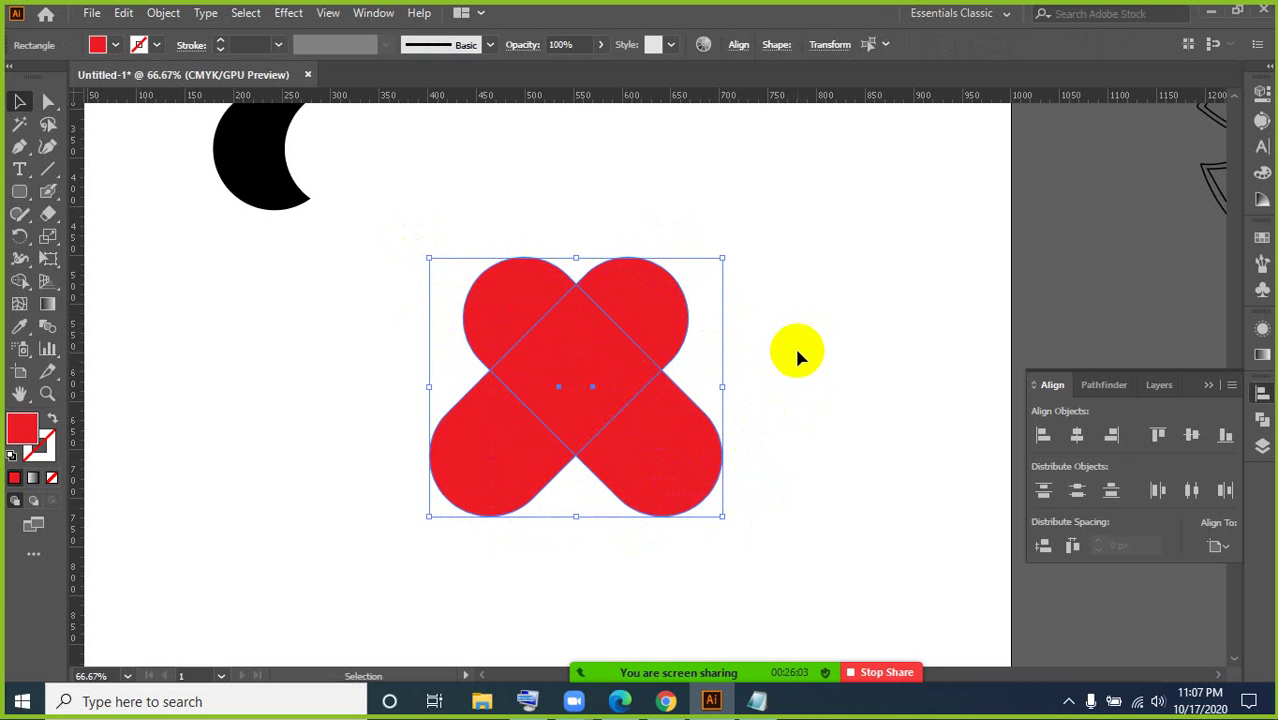
left_click(410, 222)
left_click_drag(453, 272, 742, 488)
left_click(897, 466)
left_click(668, 481)
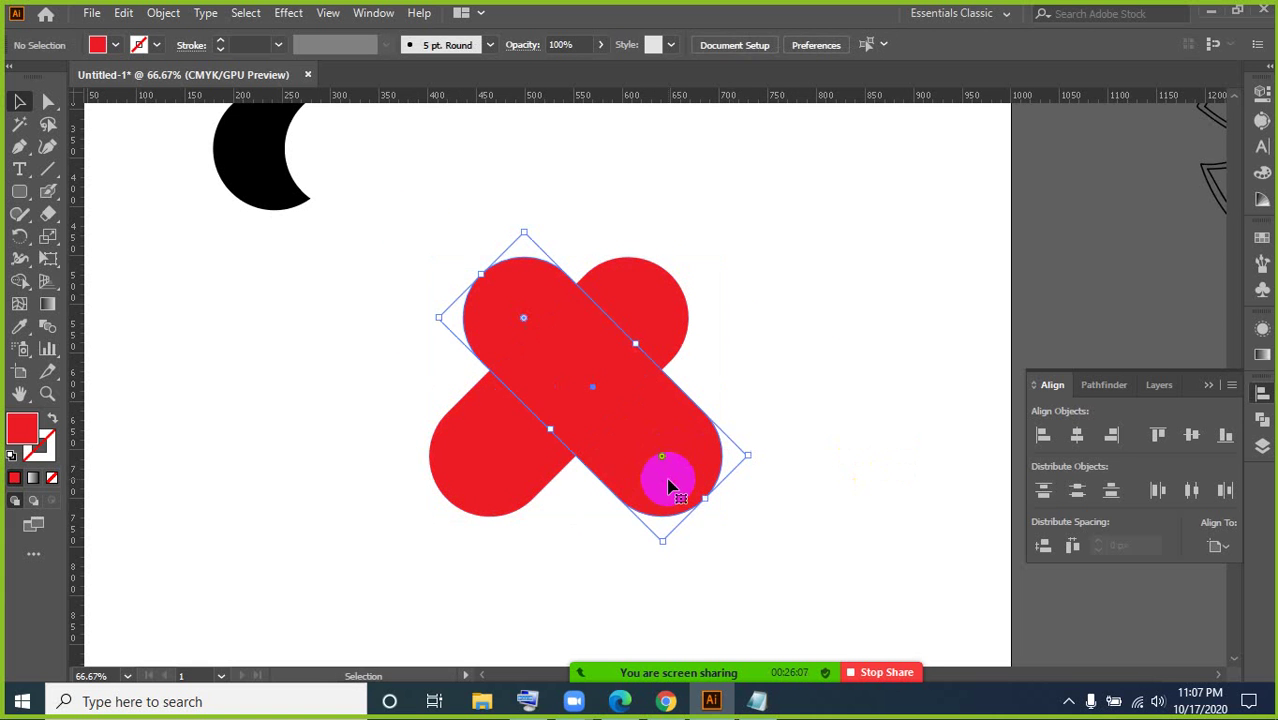
left_click(497, 464)
left_click(351, 418)
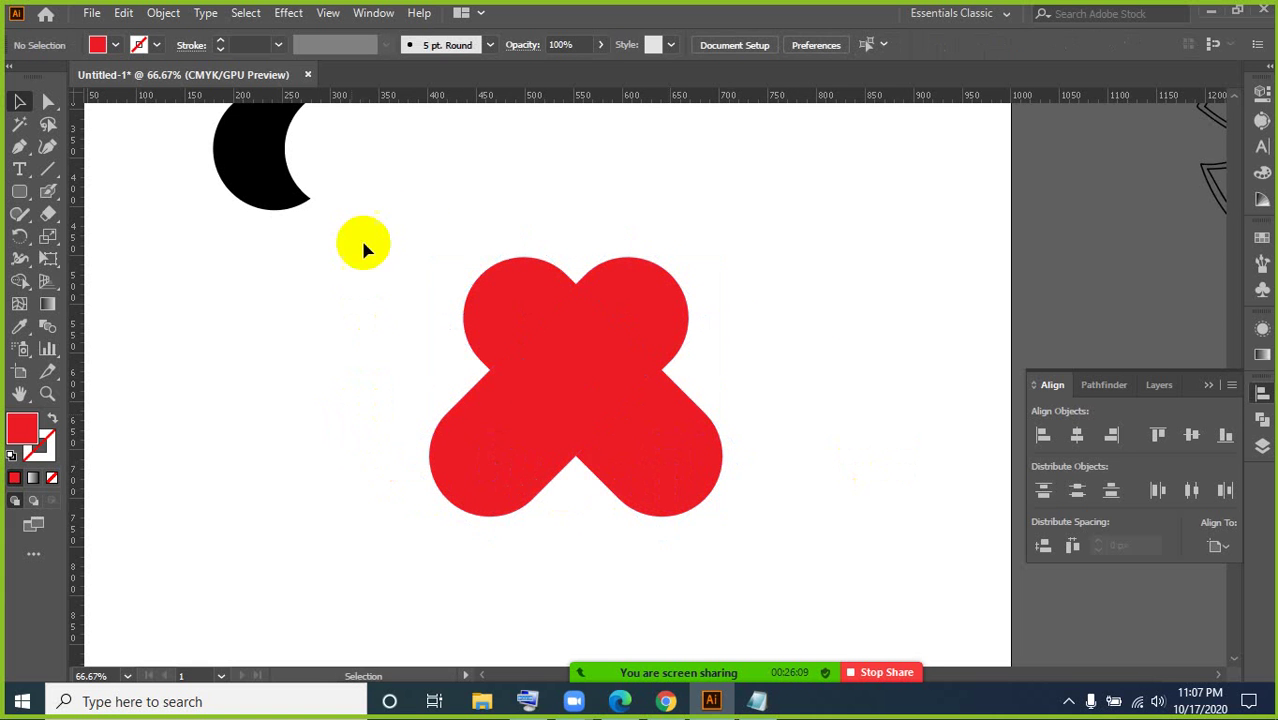
- Remove the two lower arms of the crossed capsules with Shape Builder to leave a heart, then deselect
left_click_drag(377, 194, 787, 578)
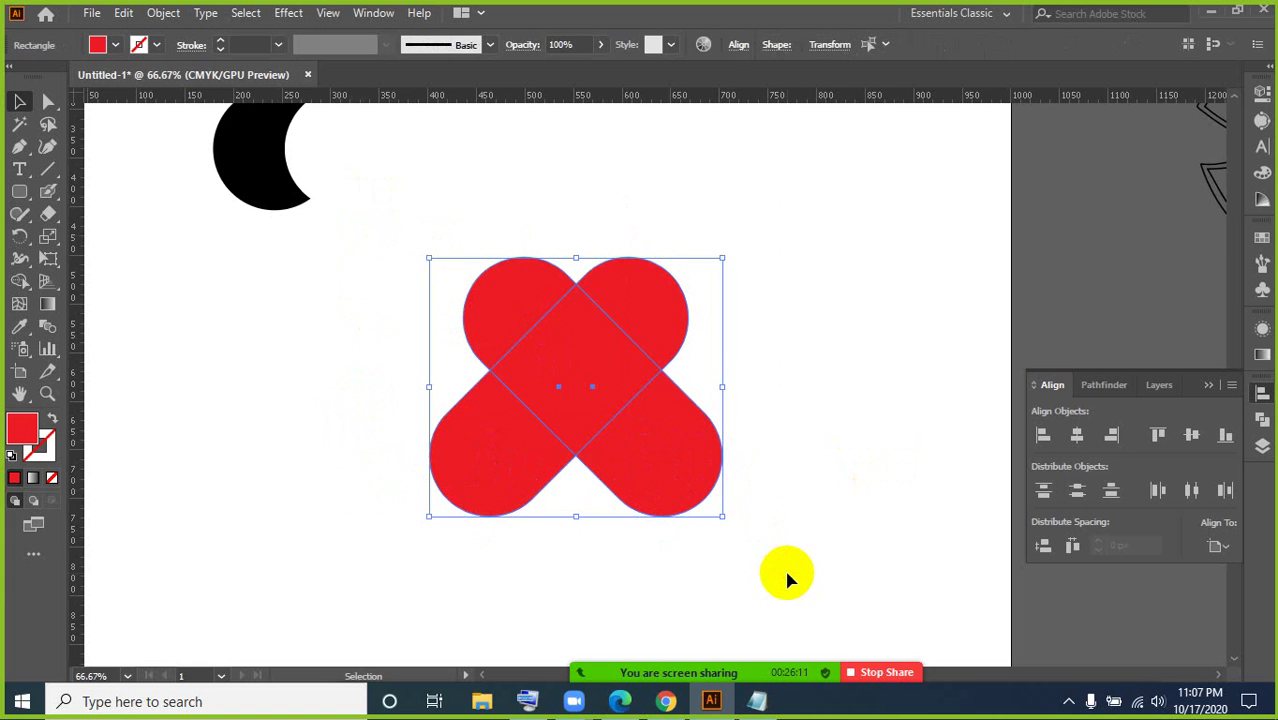
left_click(16, 283)
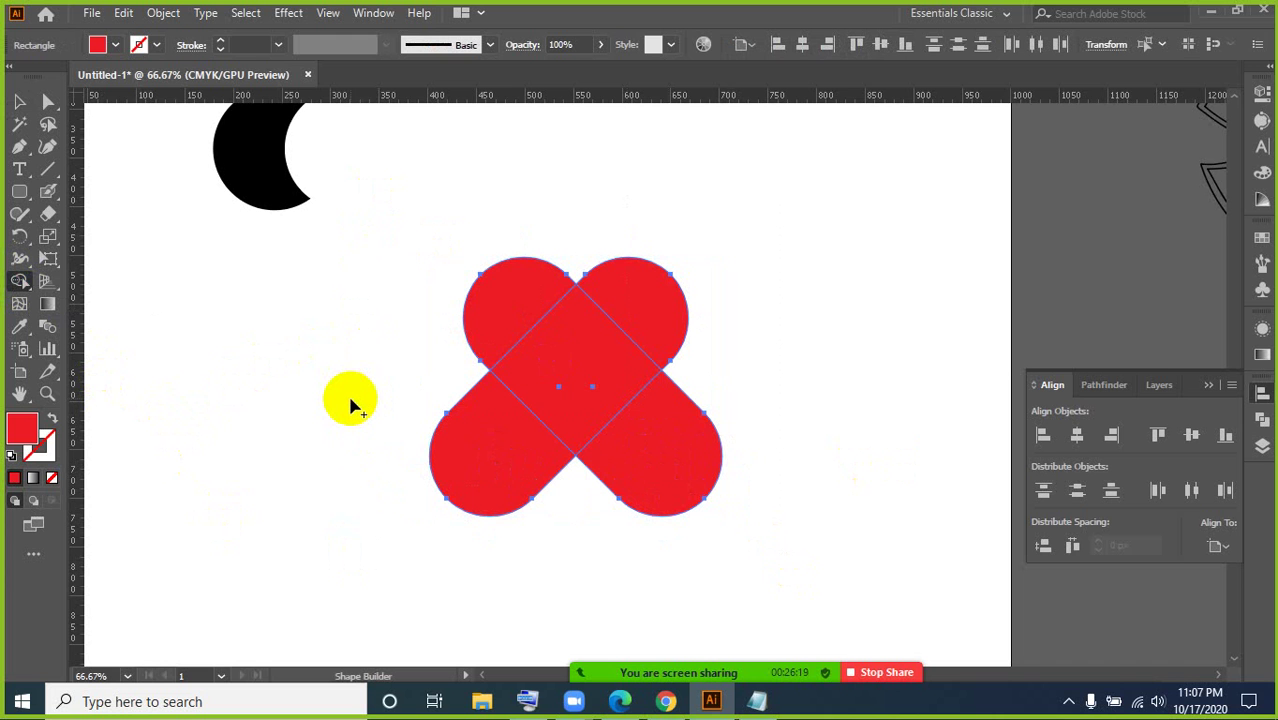
left_click(477, 460, "alt")
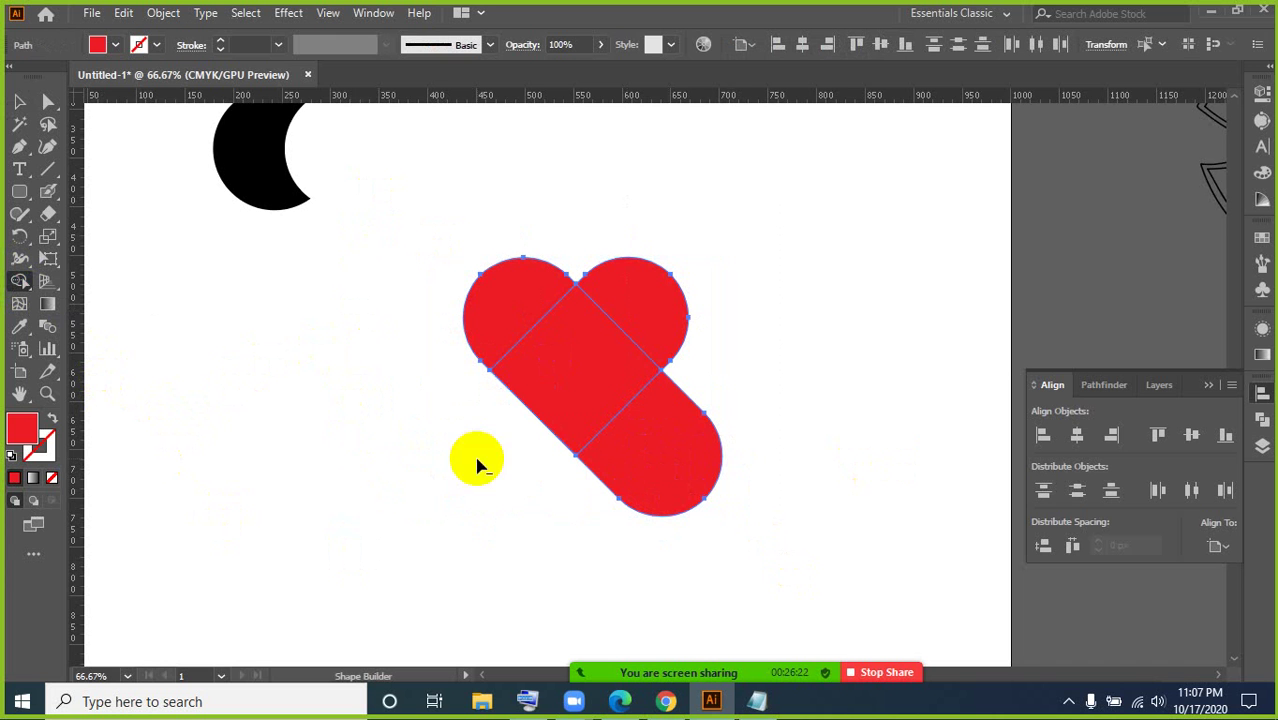
left_click(679, 482, "alt")
left_click(19, 101)
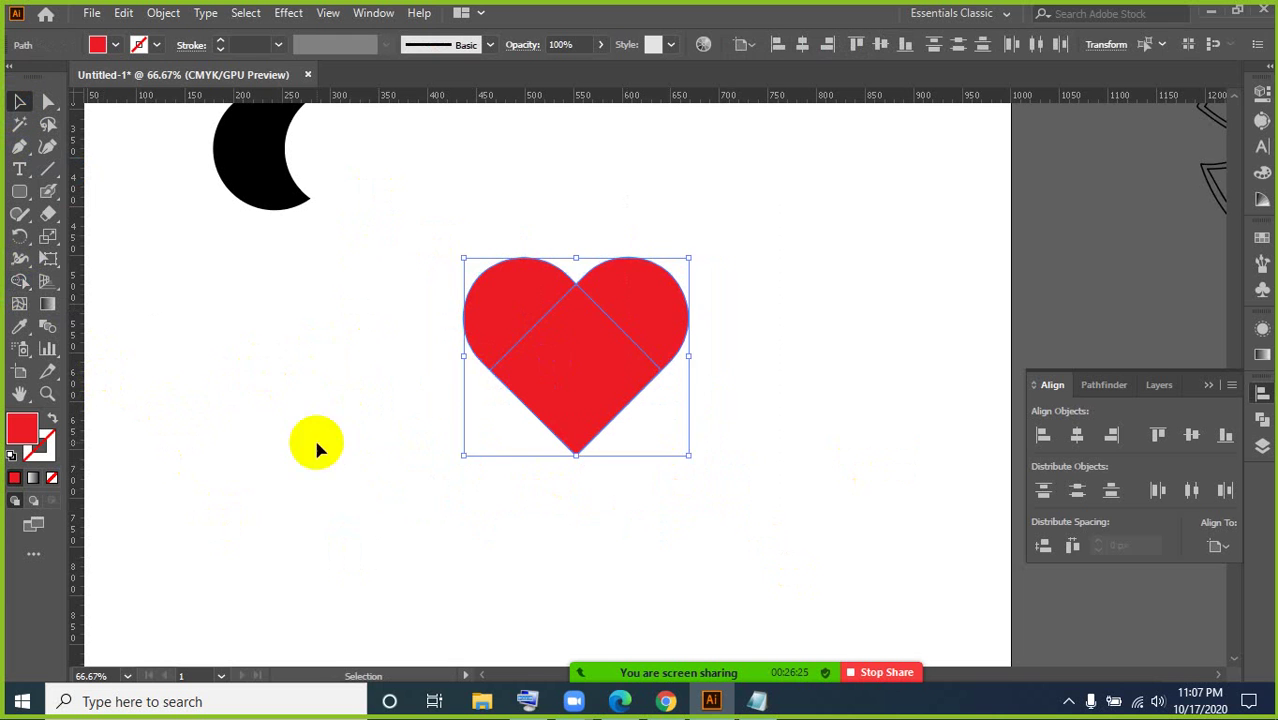
left_click(316, 444)
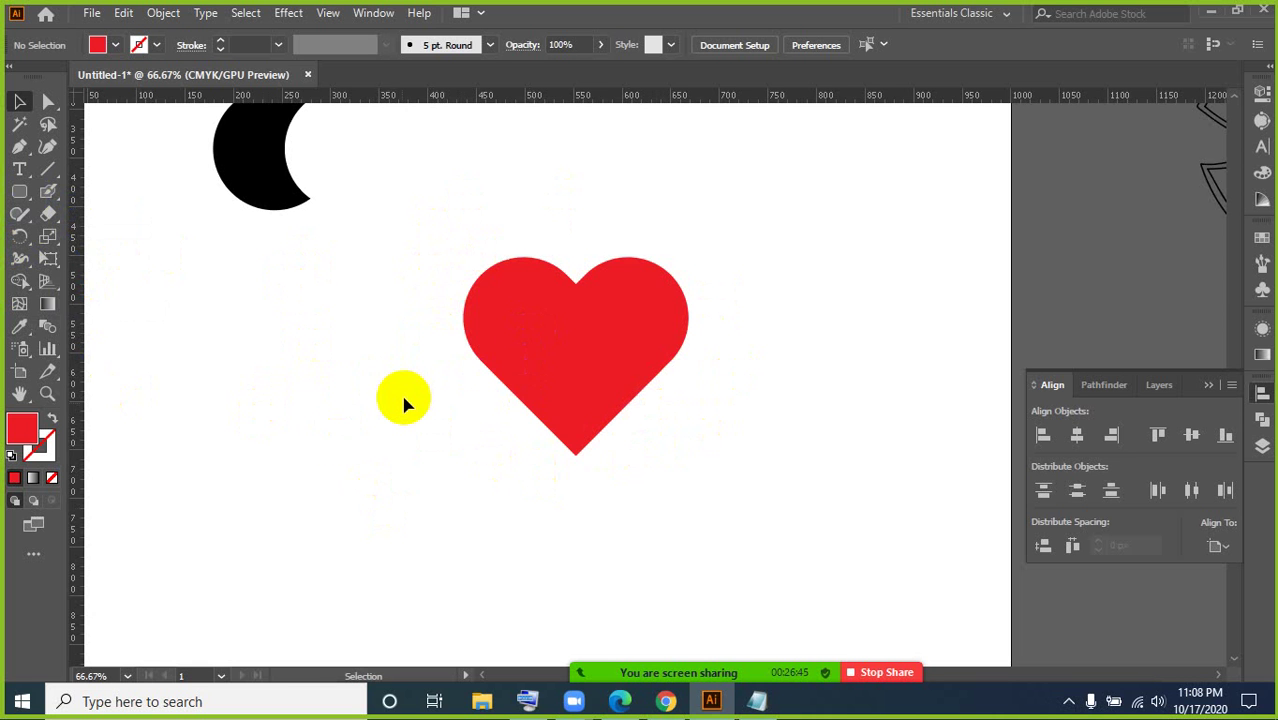
- Display the Pathfinder options, then collapse the panel group to clear the canvas
scroll(342, 434, "down", 3)
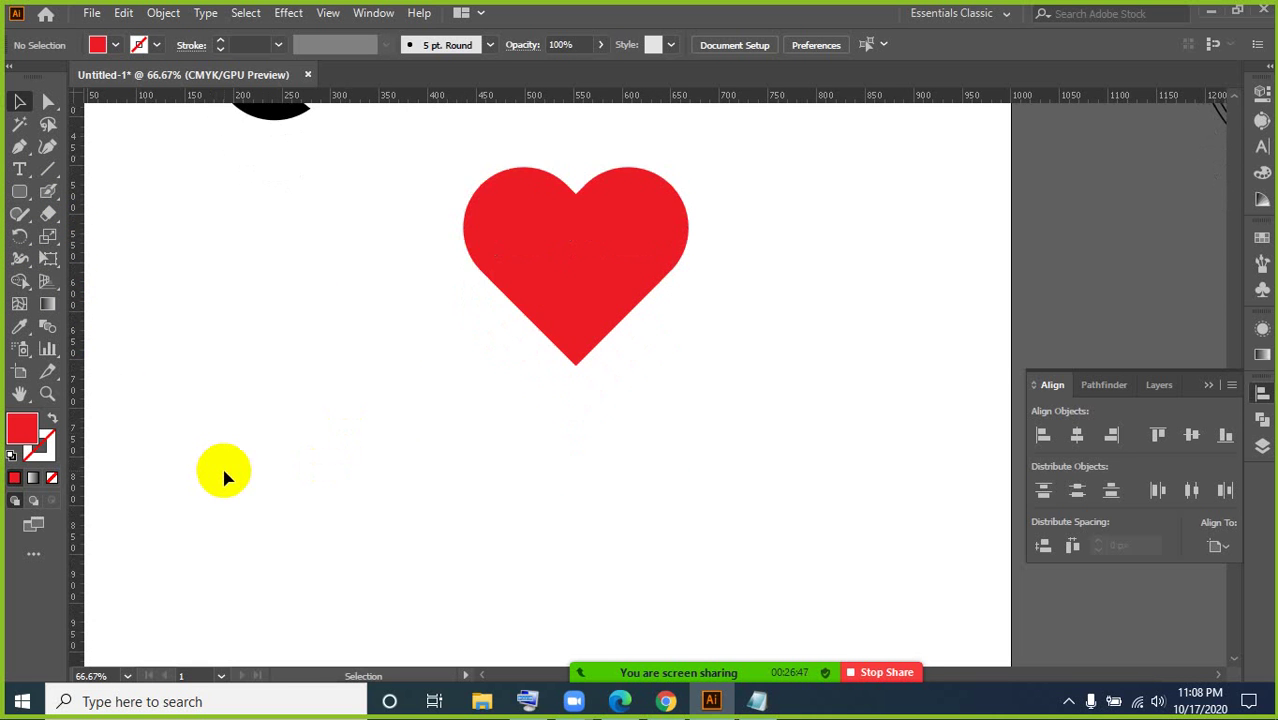
scroll(225, 476, "up", 6)
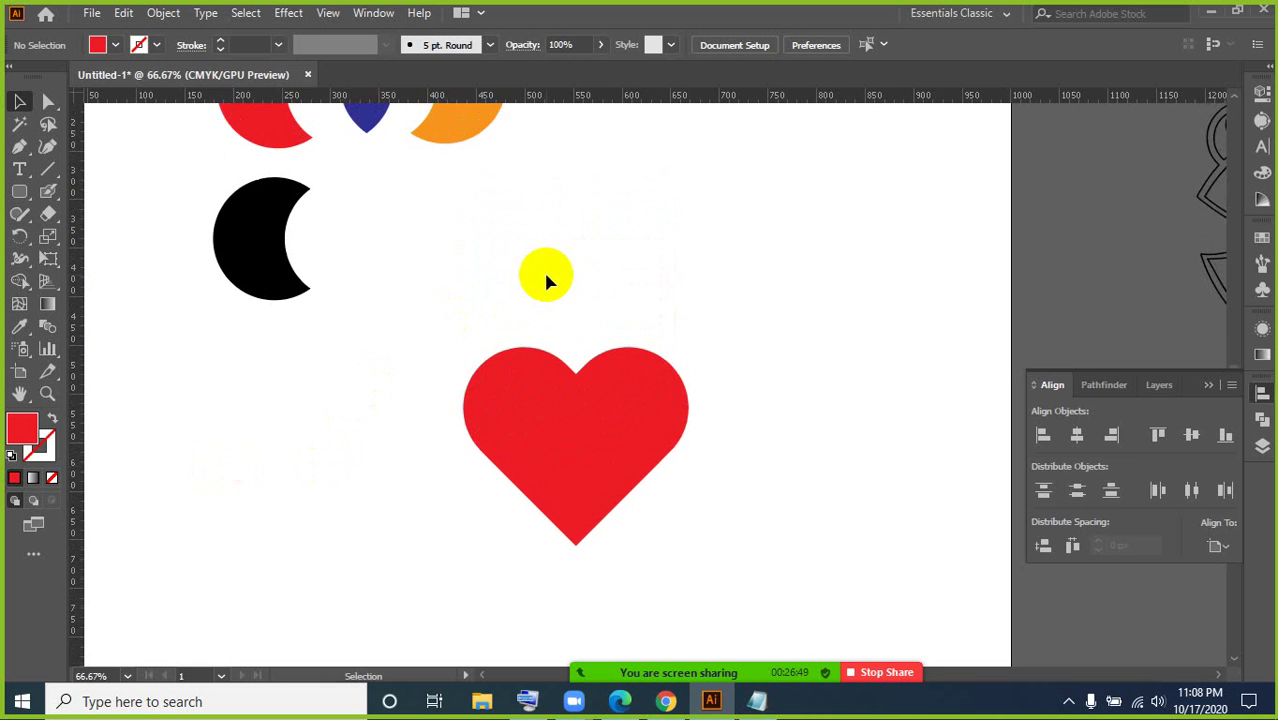
left_click_drag(558, 258, 402, 397)
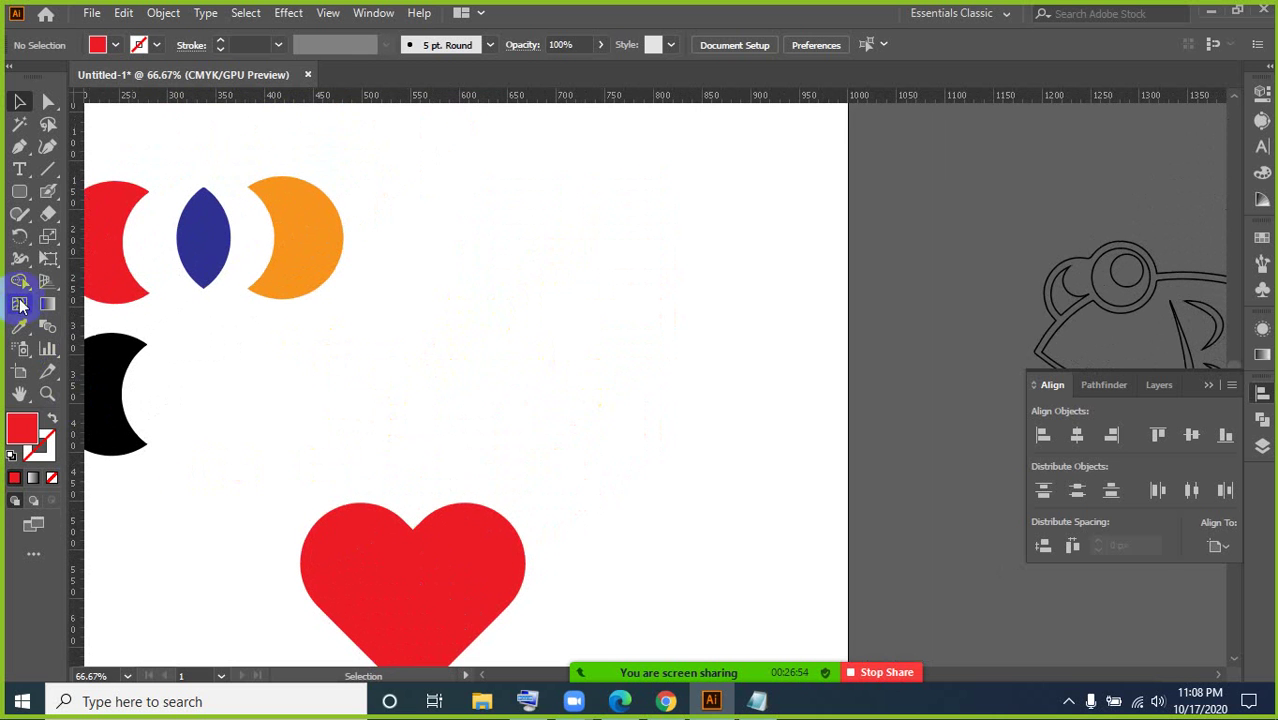
left_click(1262, 421)
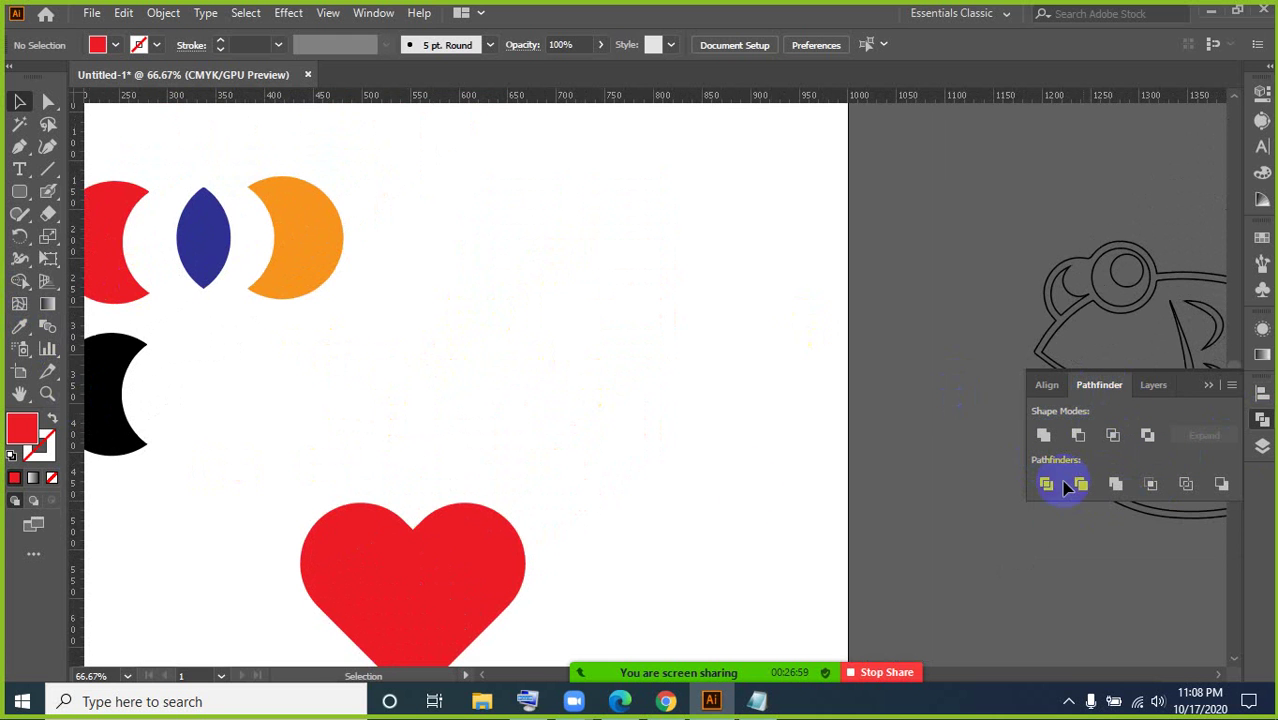
left_click(1208, 385)
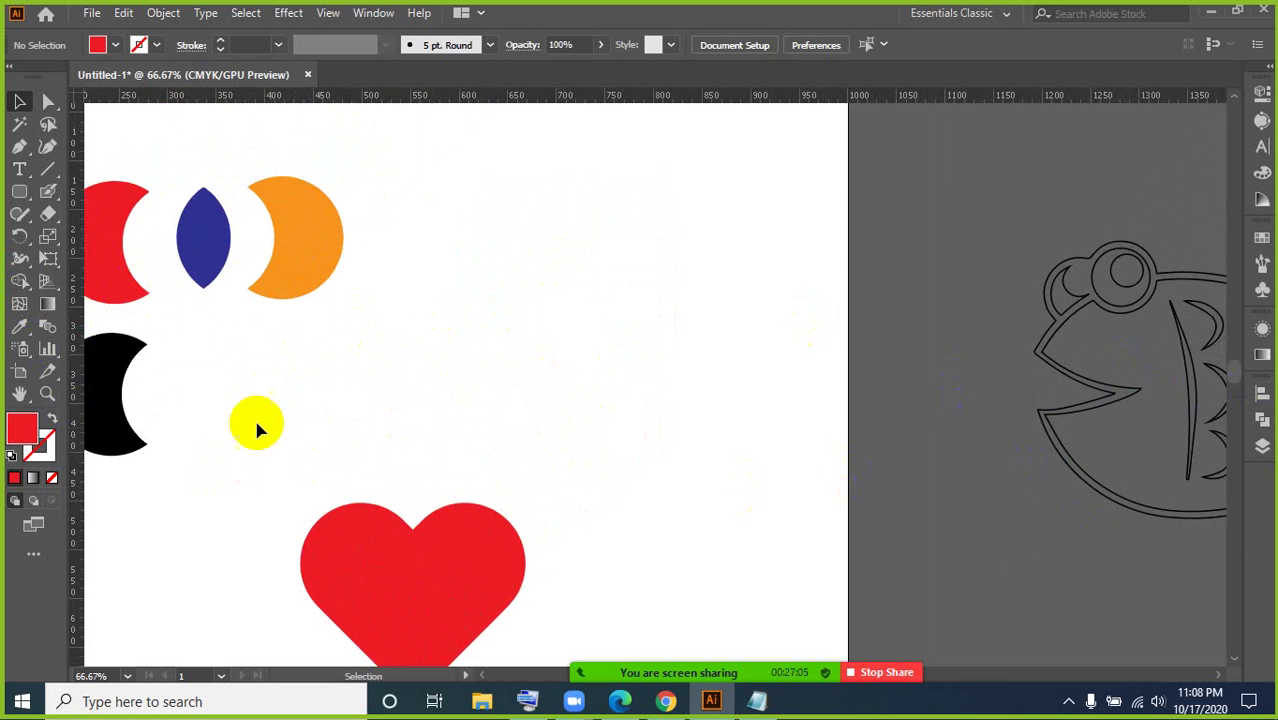
- Draw two equal red squares overlapping diagonally on the empty area beside the orange crescent, and select both
right_click(20, 199)
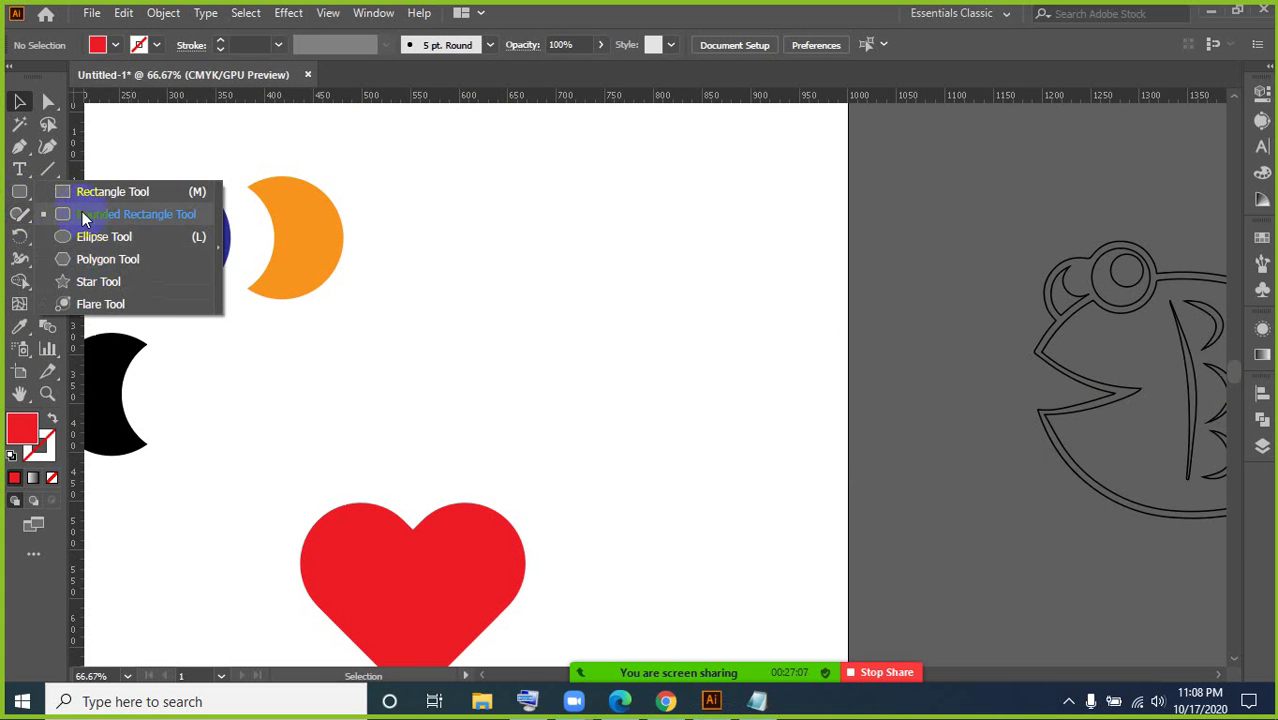
left_click(110, 192)
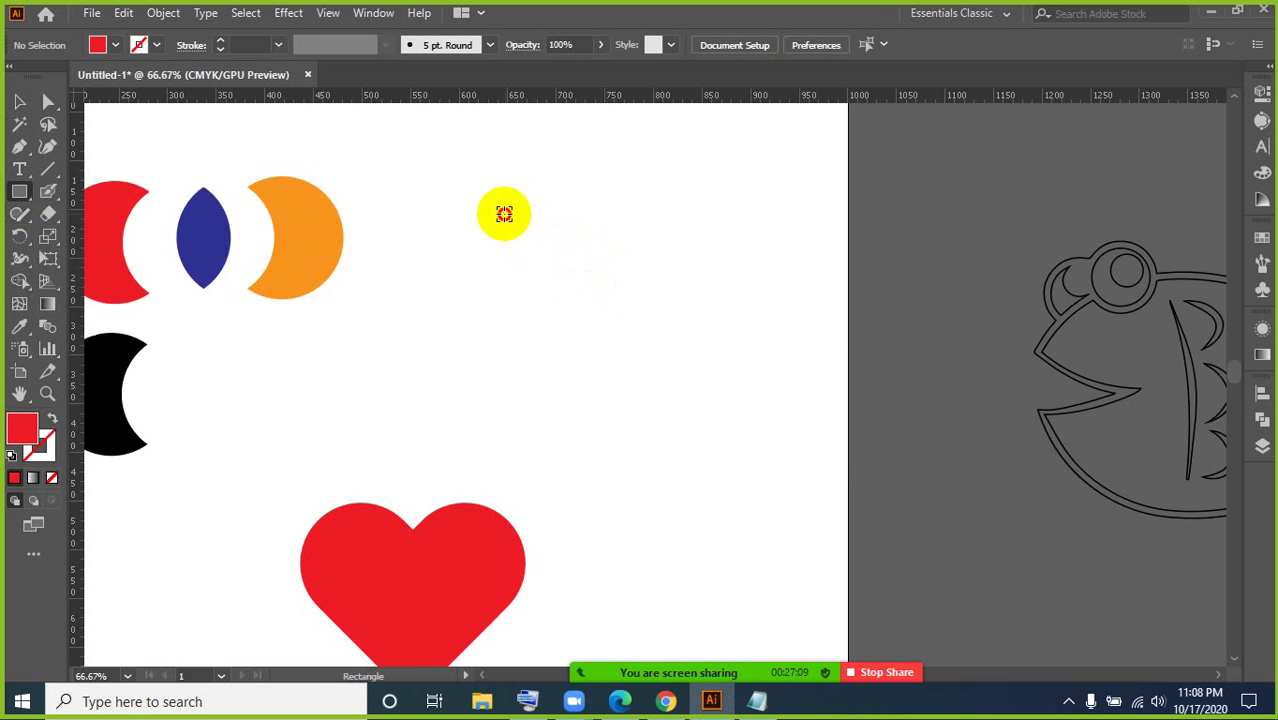
left_click_drag(504, 213, 563, 293)
left_click(19, 101)
left_click_drag(417, 158, 593, 414)
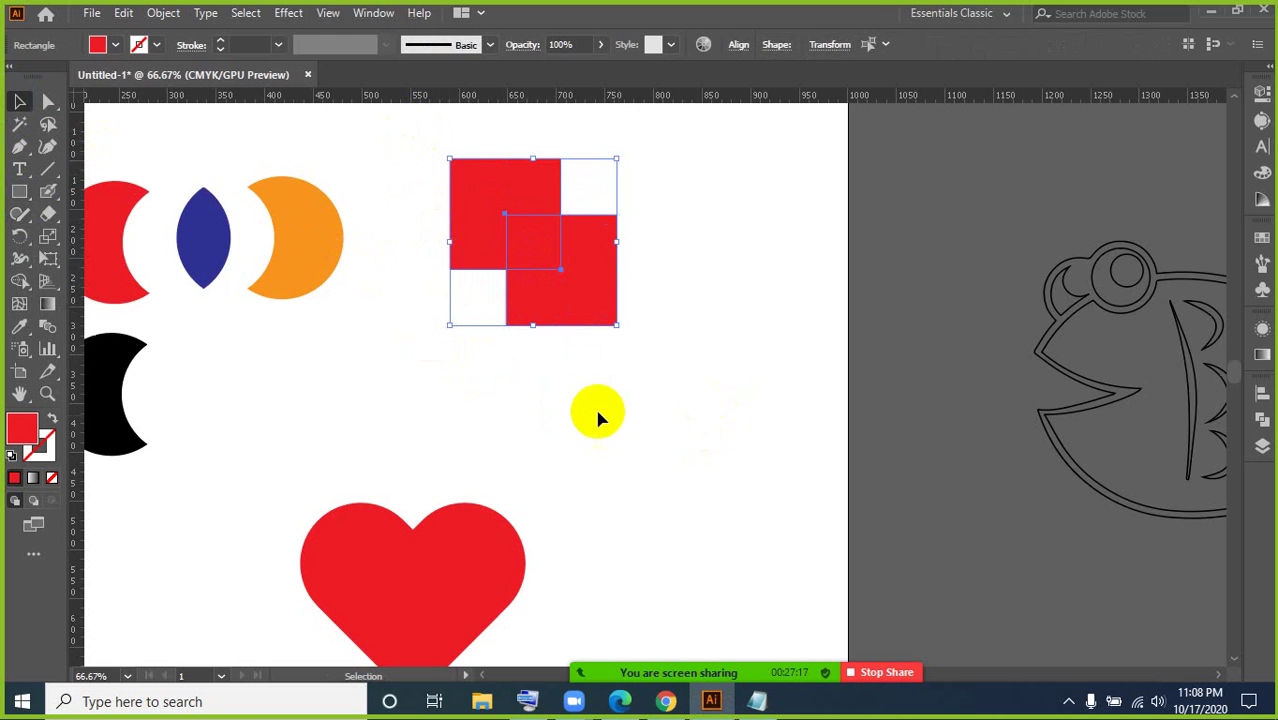
- Cut out the overlapping area of the two red squares with Shape Builder, then deselect
left_click(21, 280)
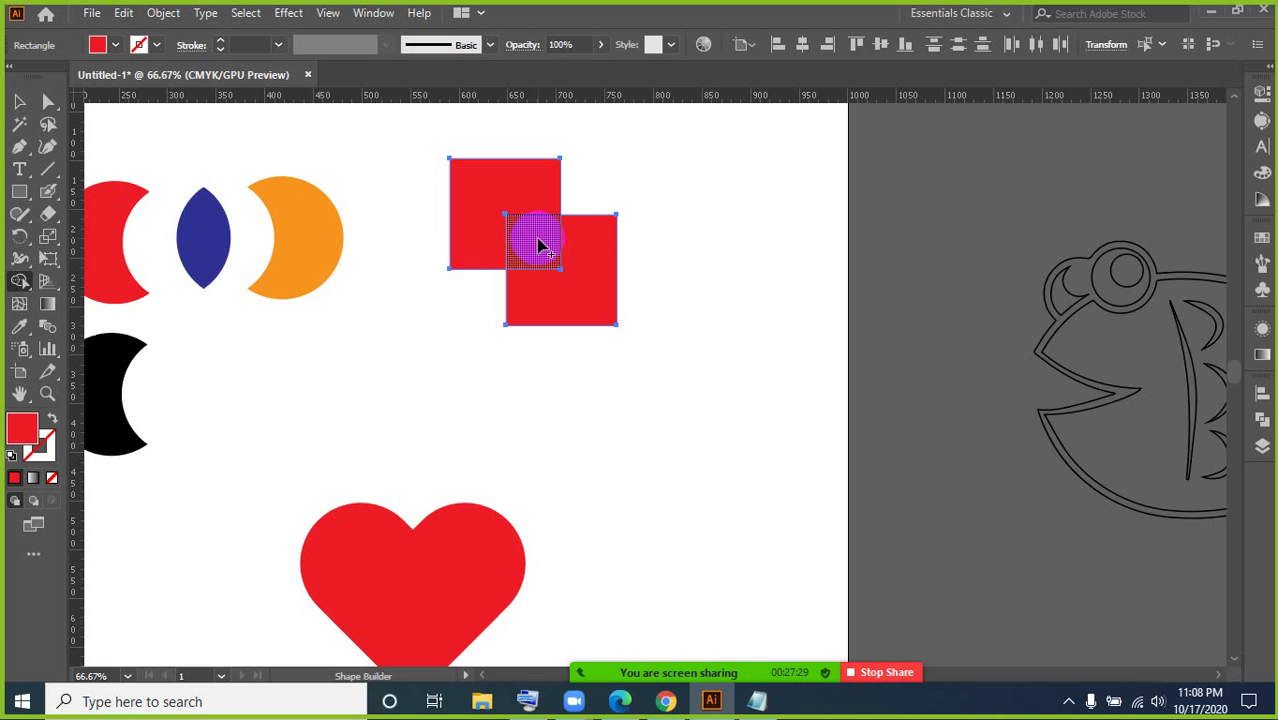
left_click(537, 248, "alt")
left_click(15, 106)
left_click(505, 465)
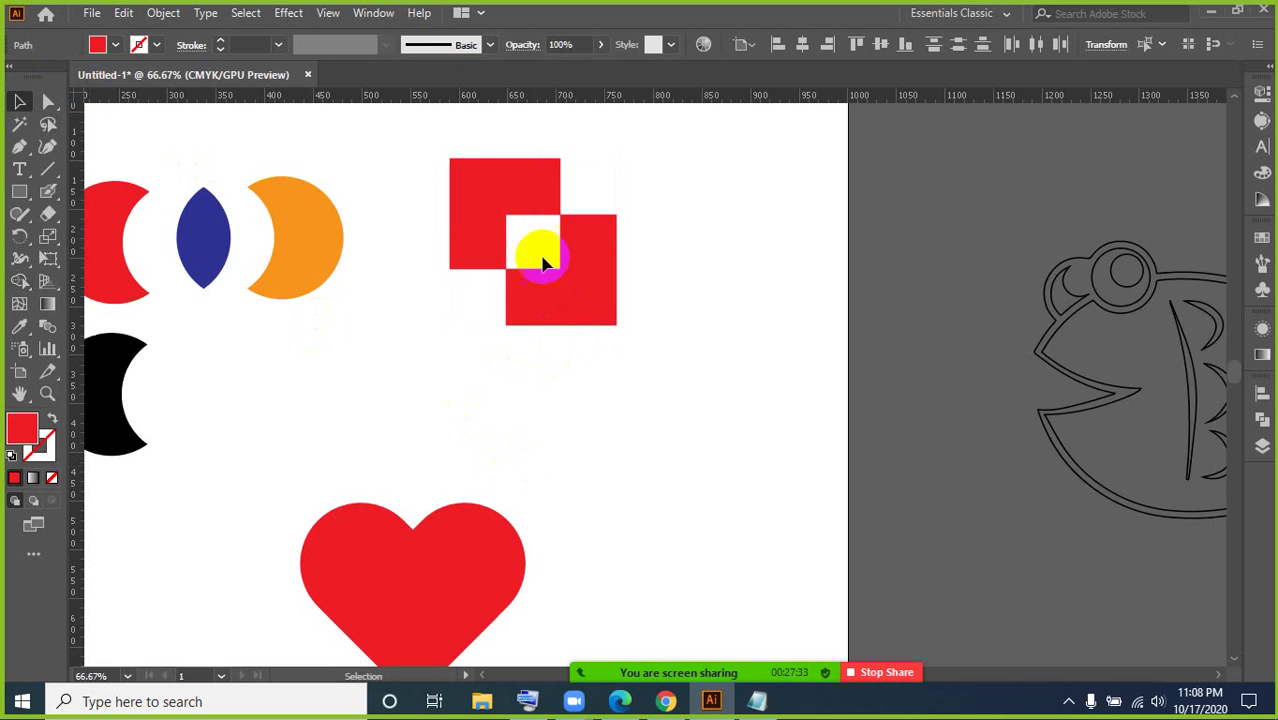
- Move the lower L-shaped piece away from the upper one, then undo the move and deselect
left_click_drag(585, 285, 657, 359)
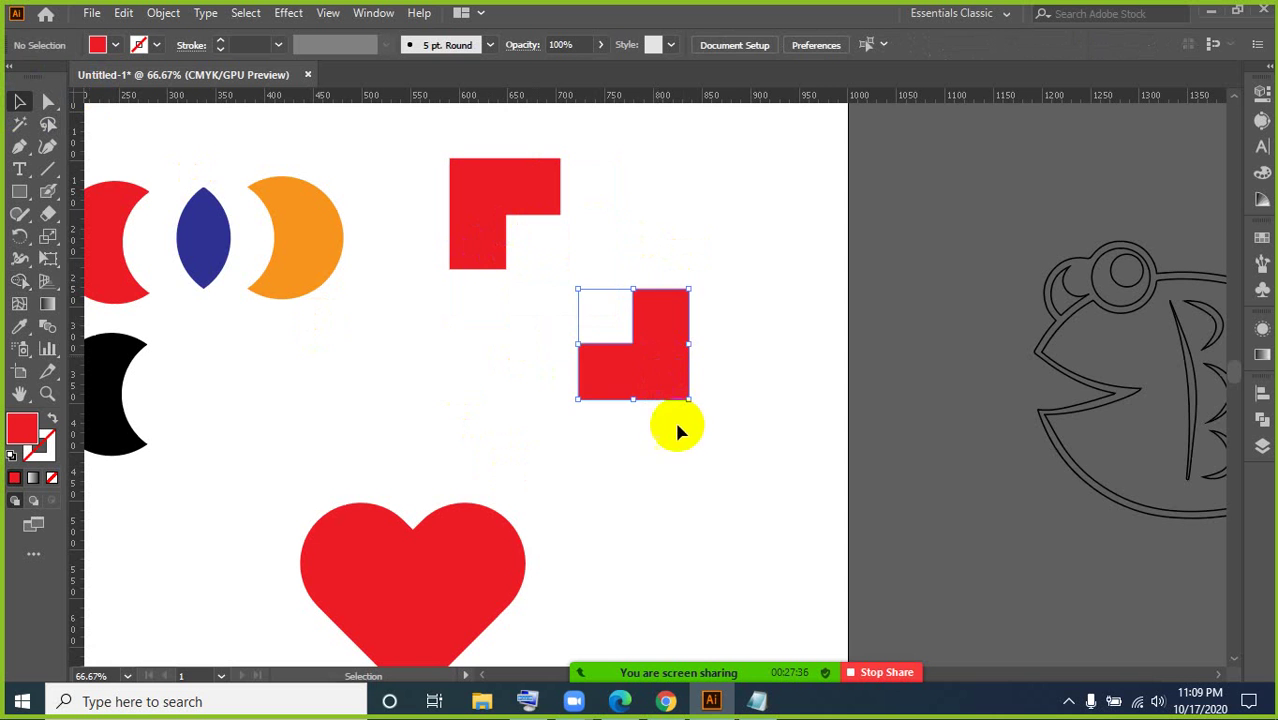
key("ctrl+z")
left_click(606, 425)
- Select all pieces of the red heart and move them up and right, near the artboard's right edge
scroll(677, 497, "down", 1)
left_click_drag(677, 497, 576, 363)
left_click_drag(190, 310, 418, 542)
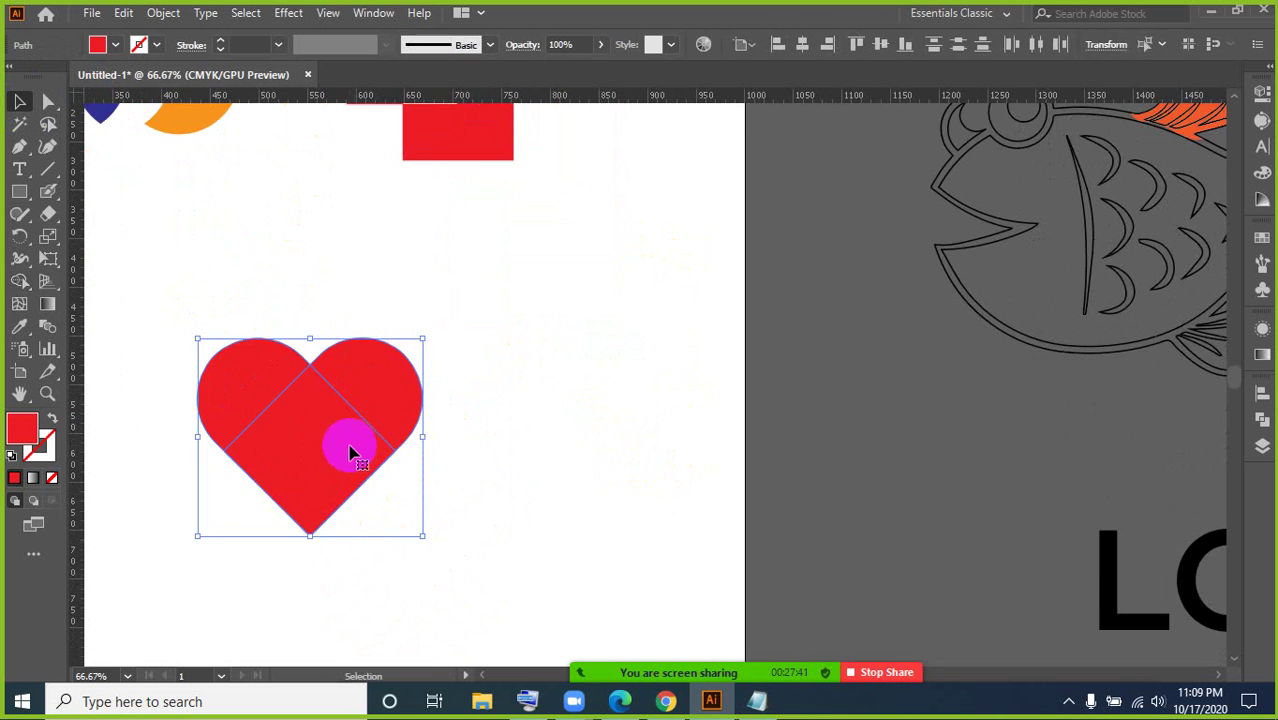
left_click_drag(348, 448, 657, 345)
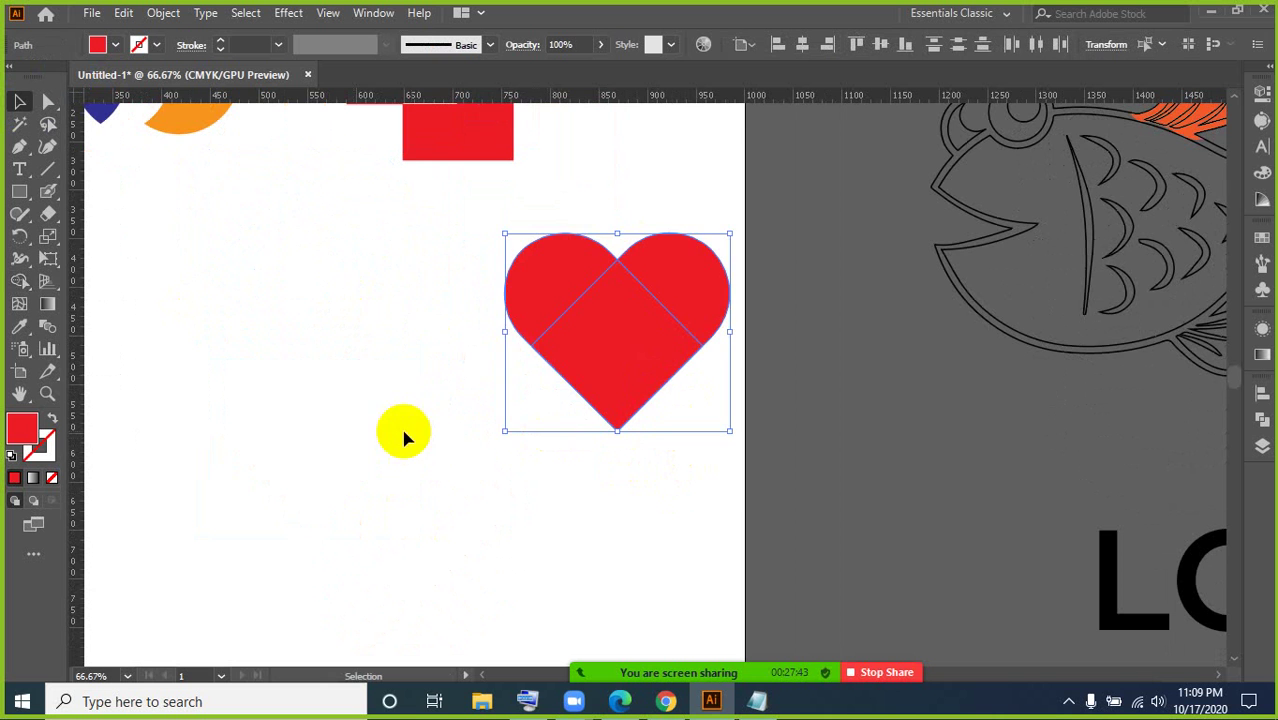
- Draw an upright red ellipse about 90 px wide and 125 px tall on the empty area below the black crescent
left_click_drag(274, 400, 589, 363)
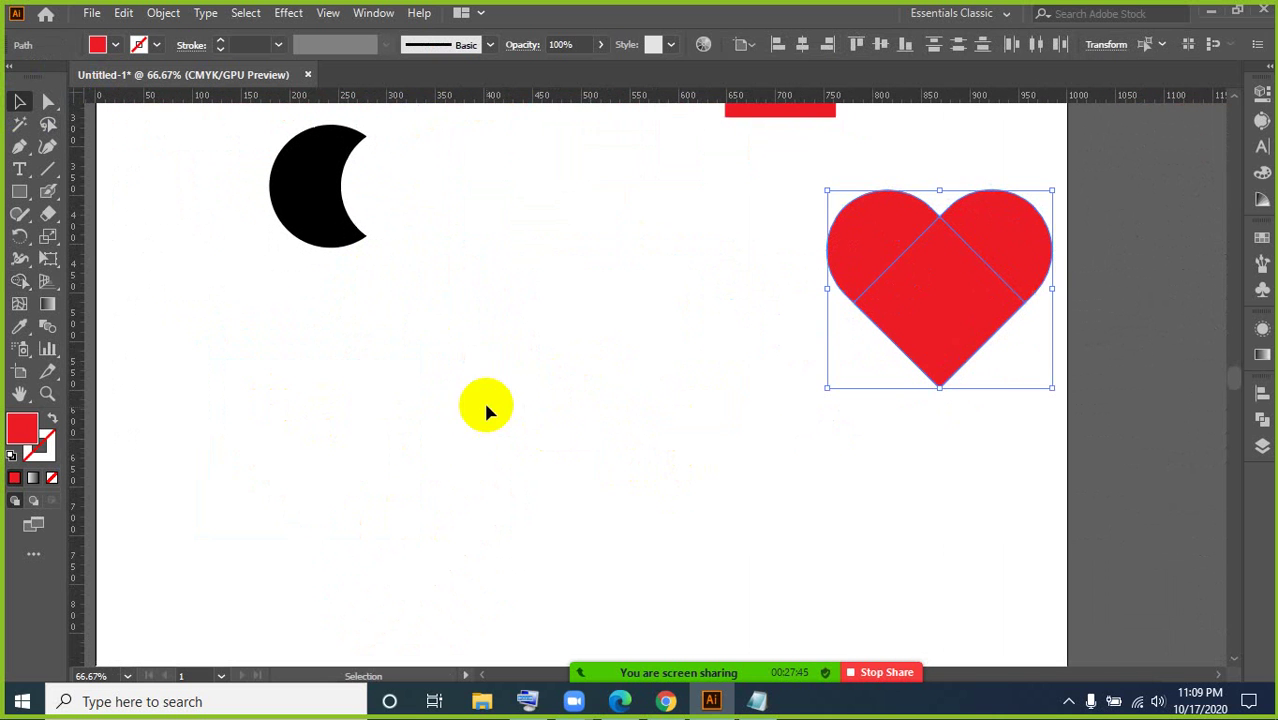
right_click(22, 194)
left_click(90, 236)
scroll(553, 325, "down", 1)
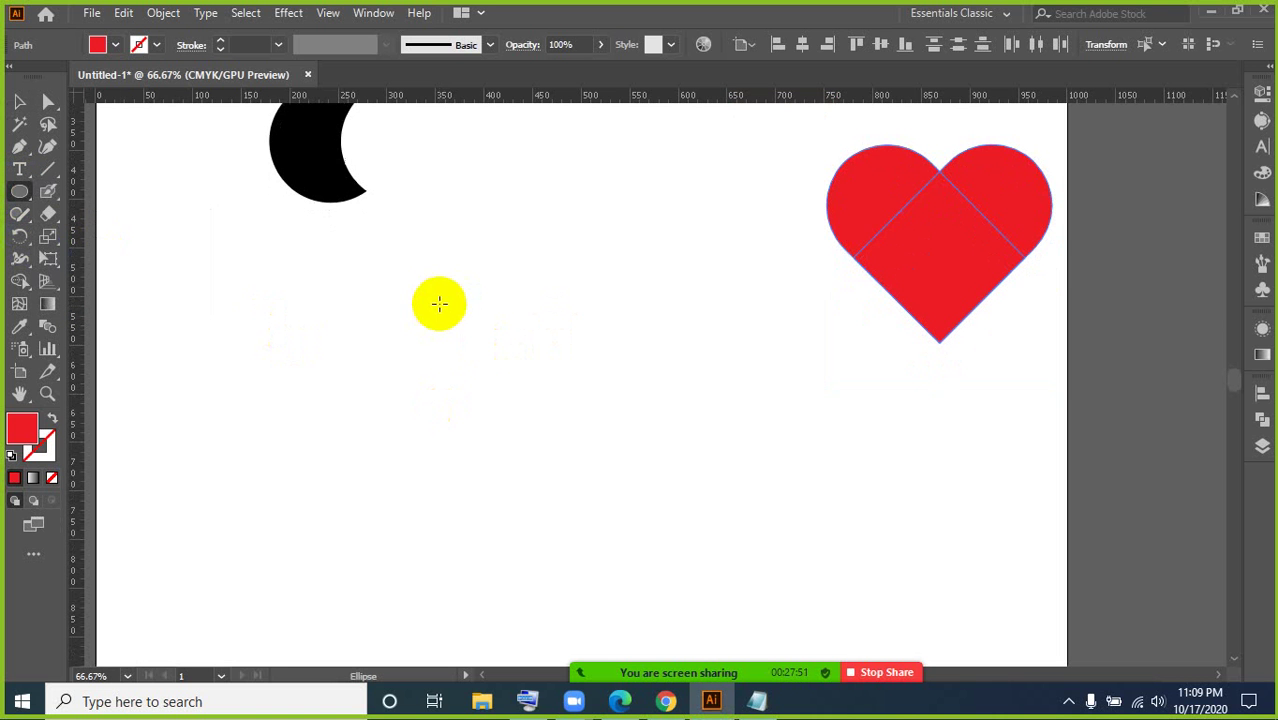
left_click_drag(430, 277, 514, 397)
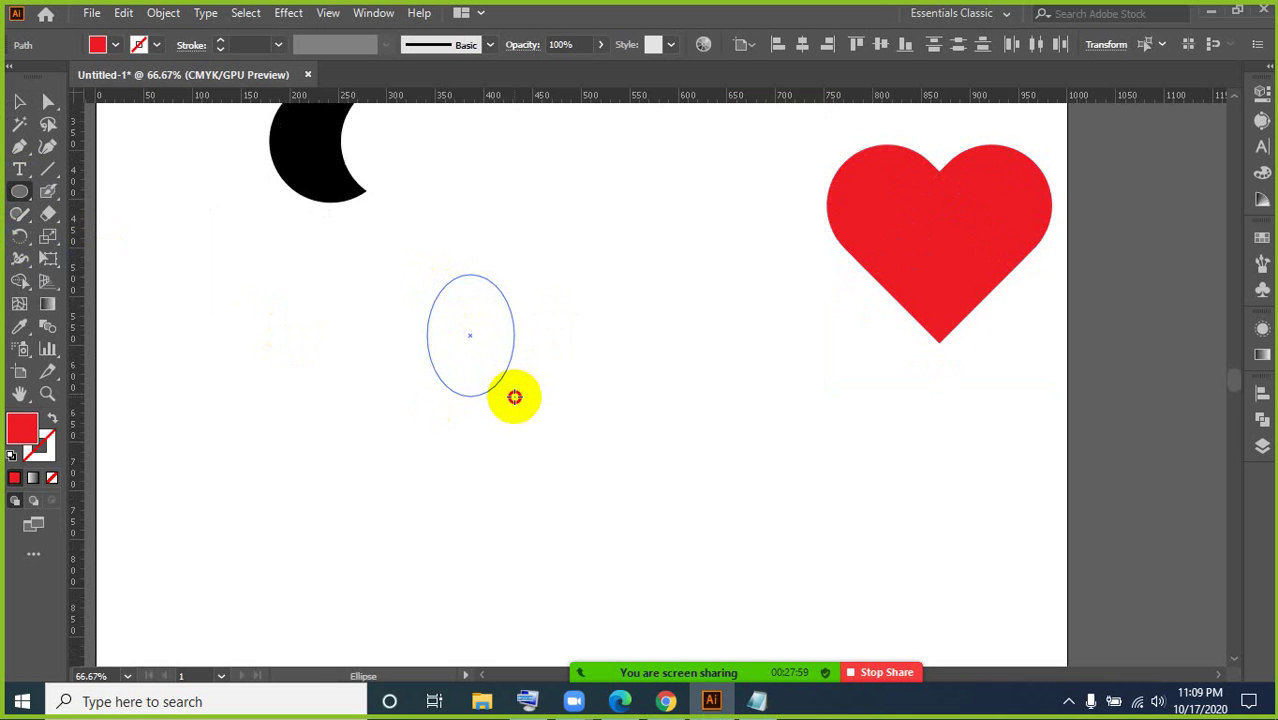
left_click_drag(514, 397, 514, 397)
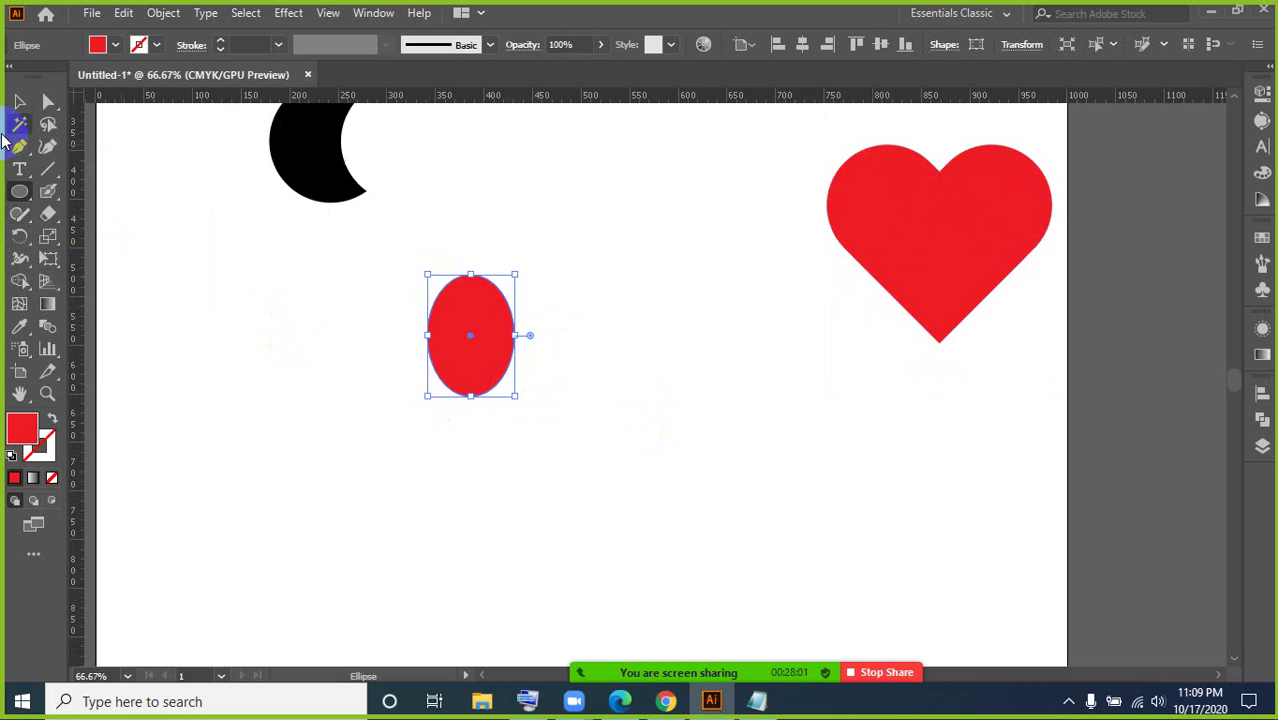
left_click(19, 101)
key("ctrl+plus")
key("ctrl+plus")
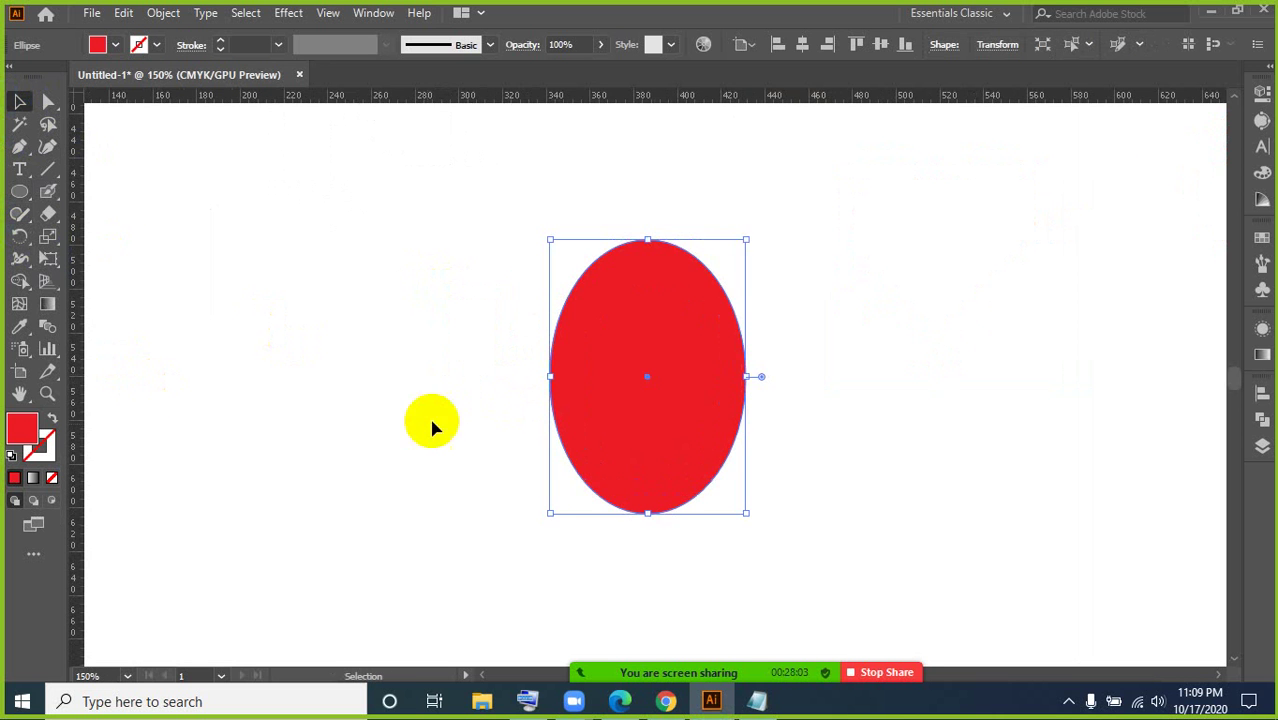
- Duplicate the red ellipse horizontally to its right so the two copies largely overlap, and deselect
key("space")
left_click_drag(850, 384, 714, 371)
left_click_drag(542, 337, 618, 341)
left_click(800, 489)
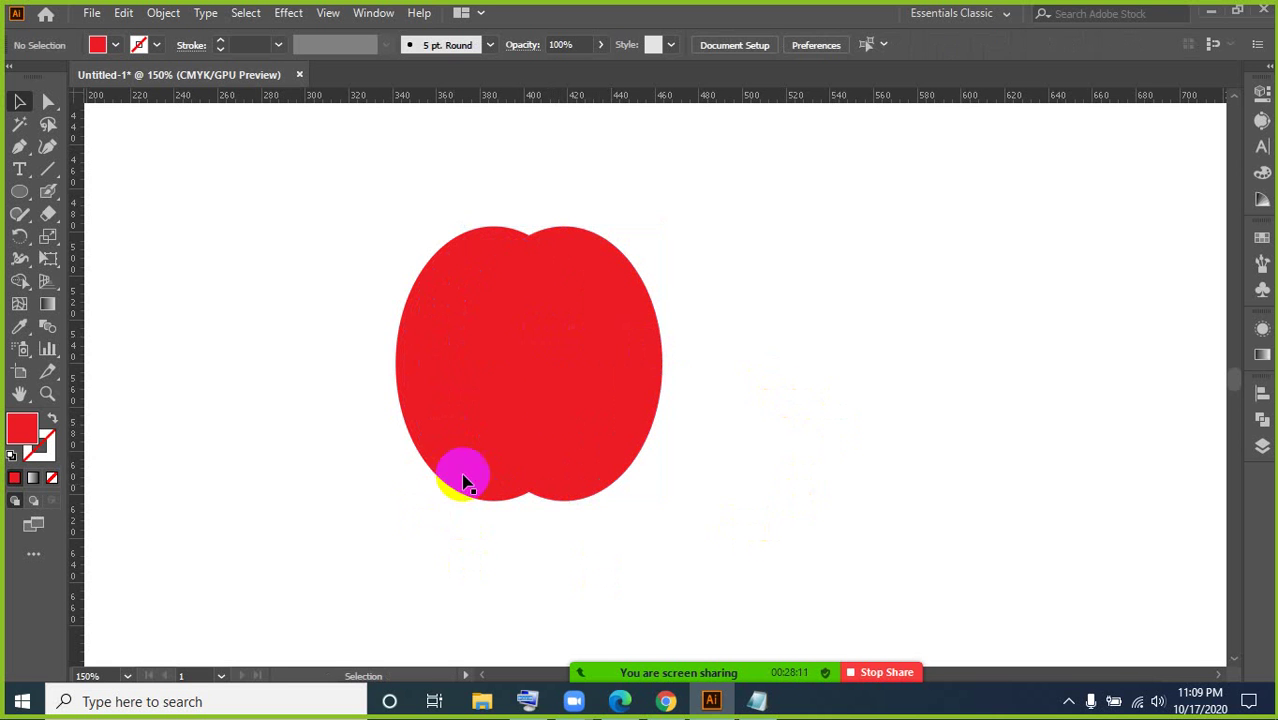
- Nudge the right-hand ellipse eight increments further right to deepen the notch between the two ellipses, and deselect
left_click(647, 355)
key("Right")
key("Right")
key("Right")
key("Right")
key("Right")
key("Right")
key("Right")
key("Right")
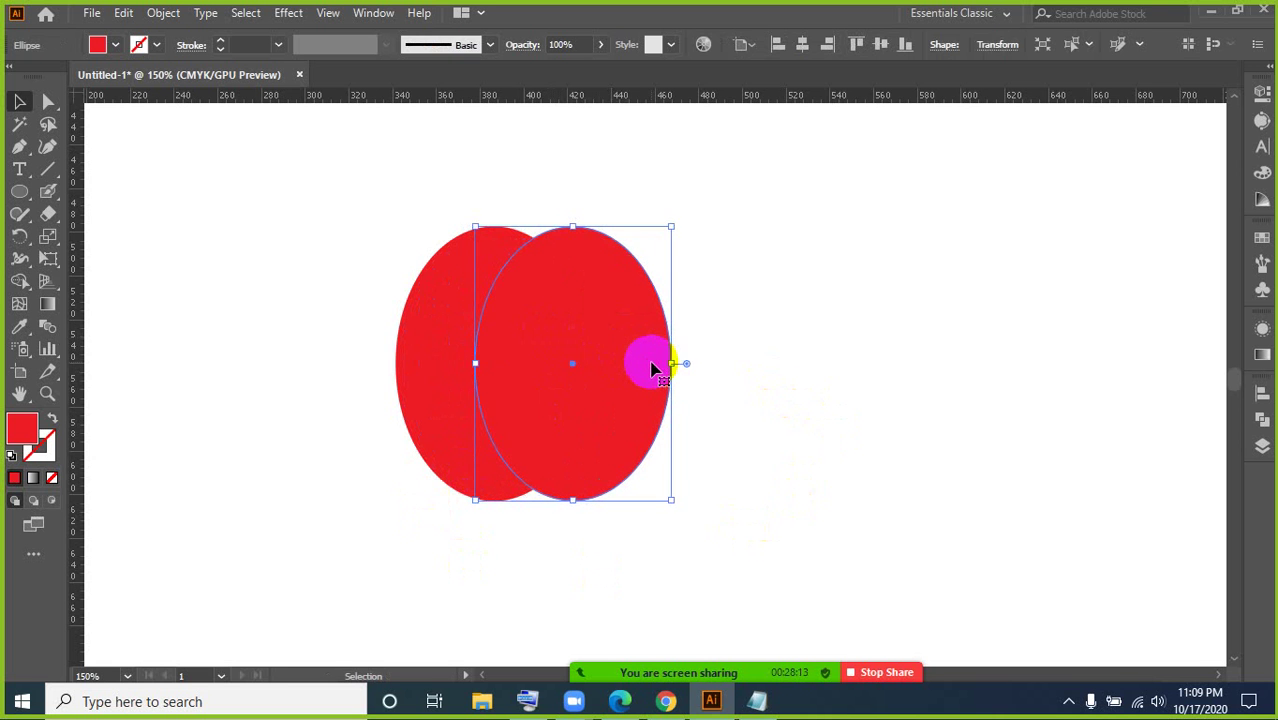
left_click(259, 274)
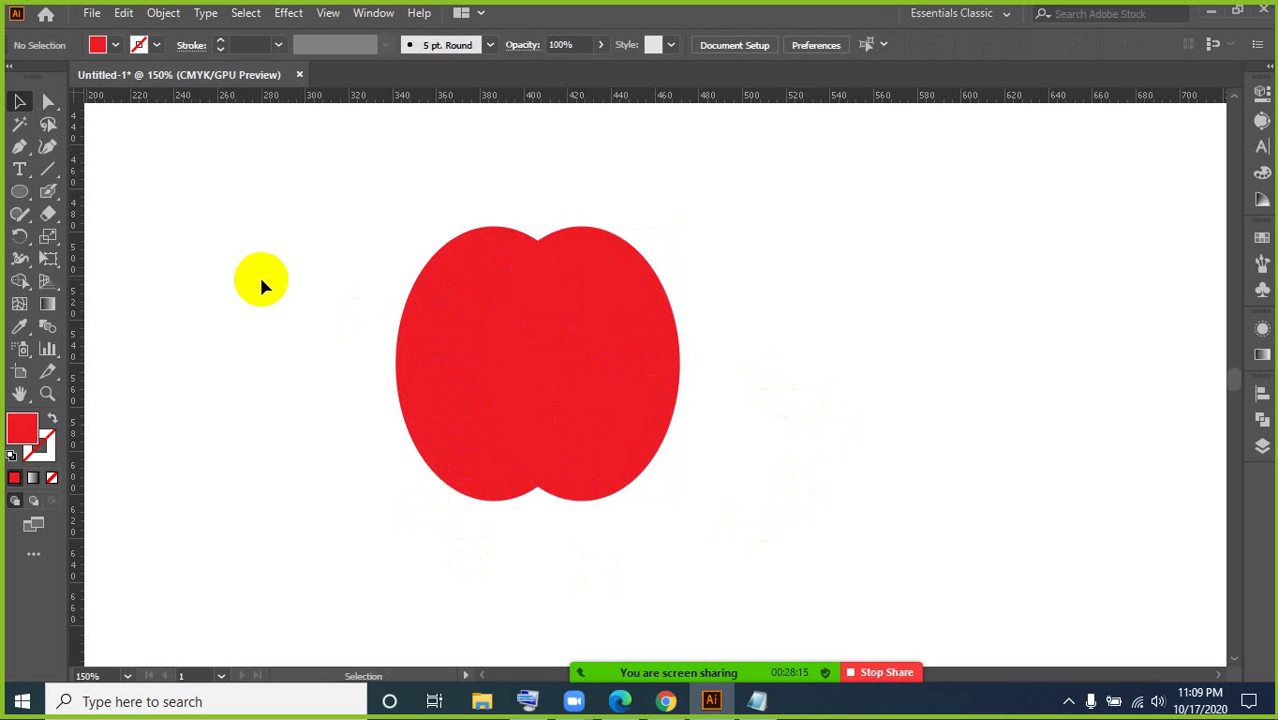
- Nudge the left-hand ellipse two increments to the left and deselect
left_click(481, 340)
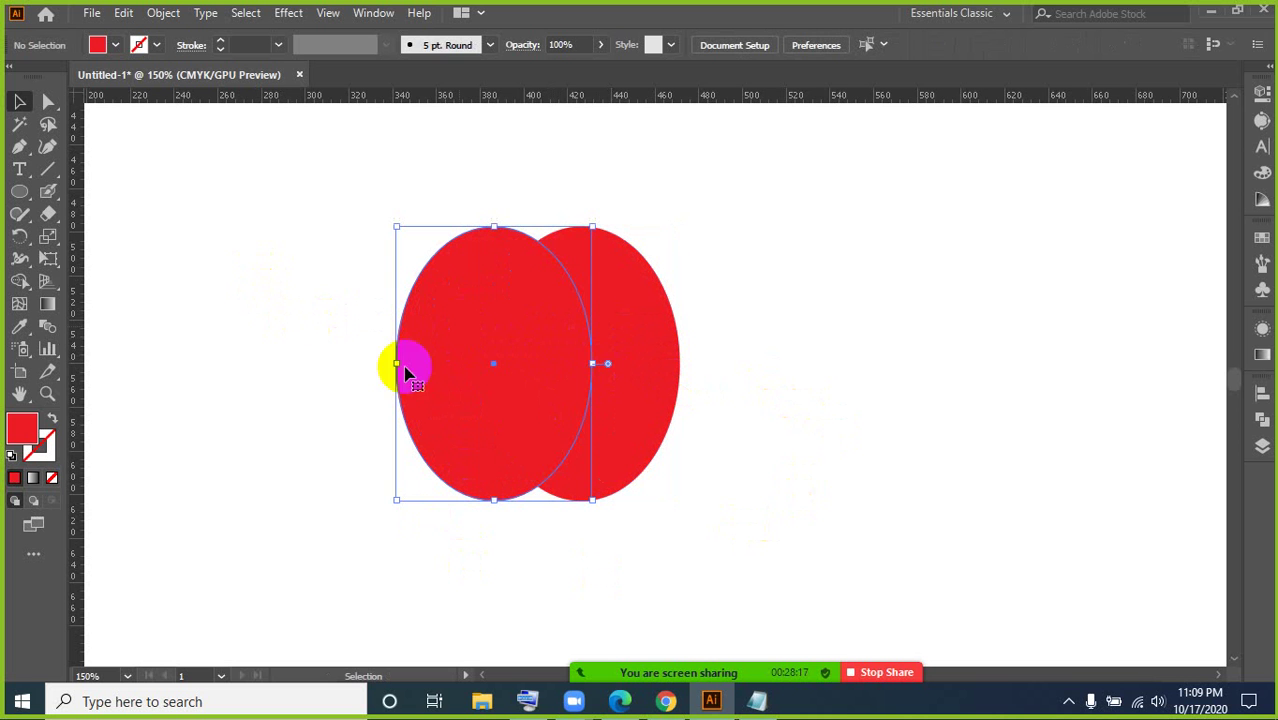
key("Left")
key("Left")
left_click(309, 366)
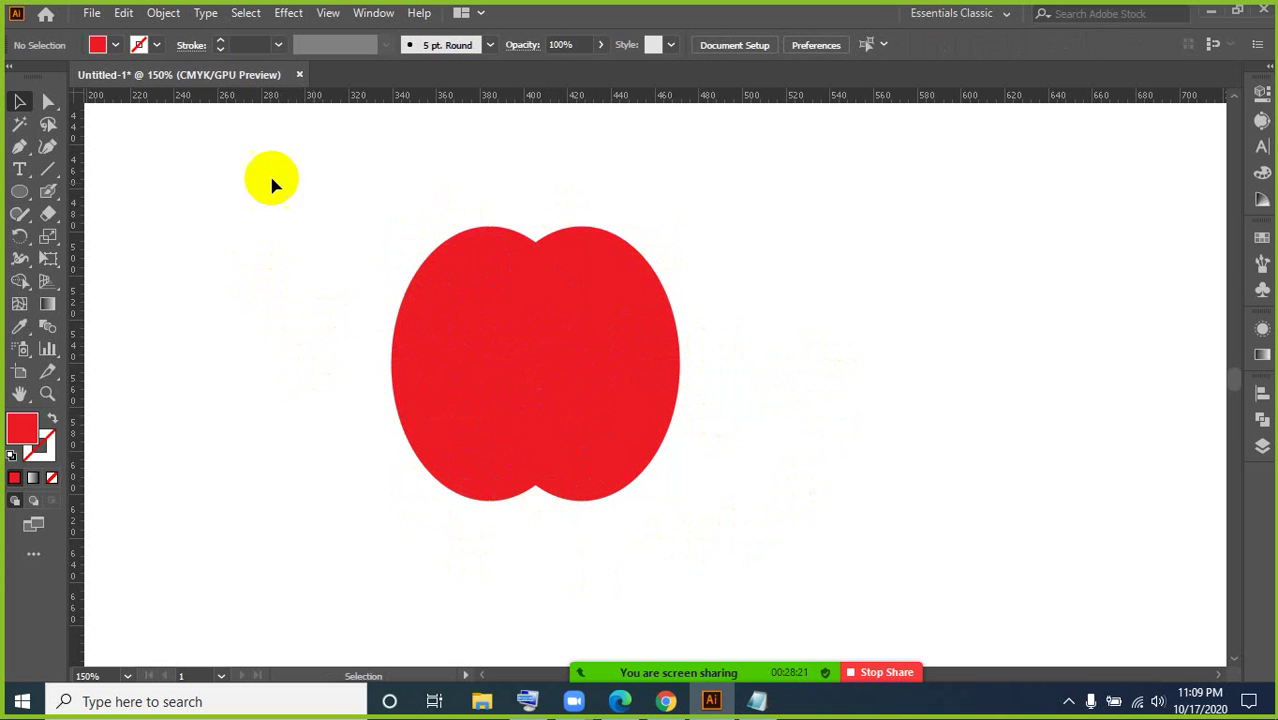
- Draw a red circle about 45 px in diameter on the empty area to the right of the overlapping ellipses
left_click(20, 192)
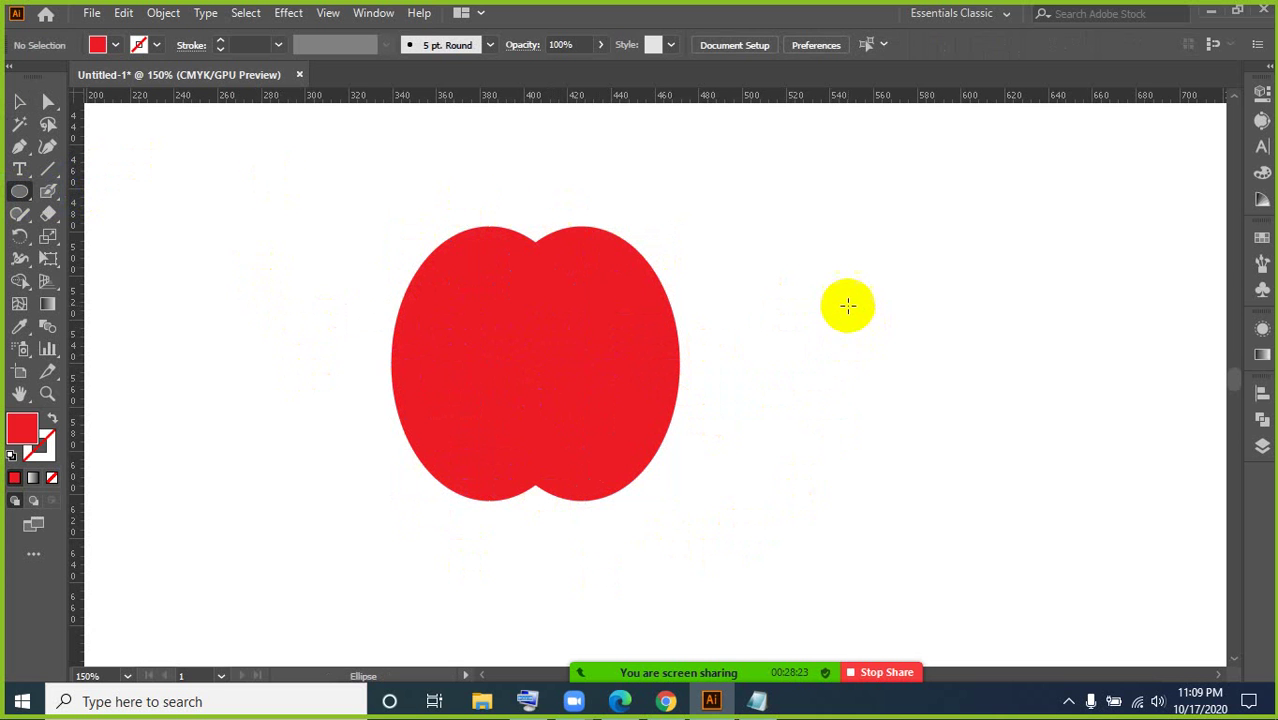
left_click_drag(867, 290, 907, 330)
left_click(20, 101)
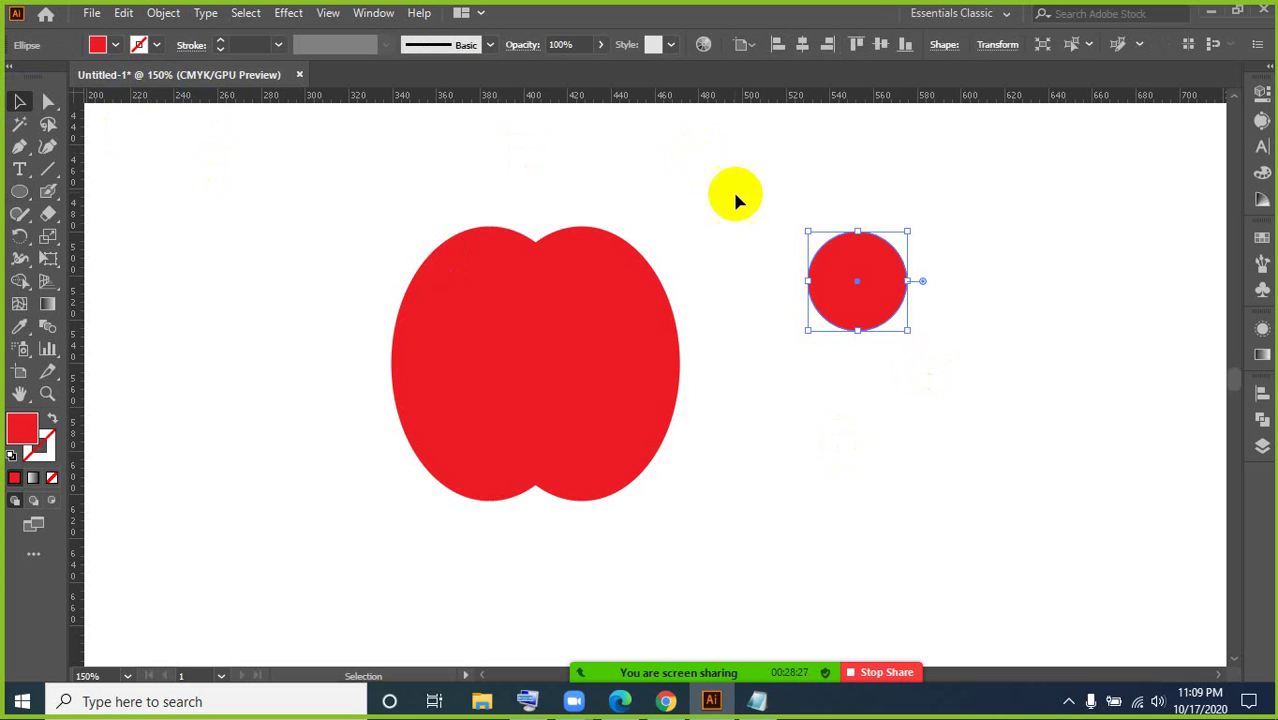
- Duplicate the circle into a slightly overlapping pair plus a separate spare copy up and right, and select the overlapping pair
left_click_drag(882, 298, 953, 301)
left_click_drag(782, 213, 953, 394)
left_click(970, 453)
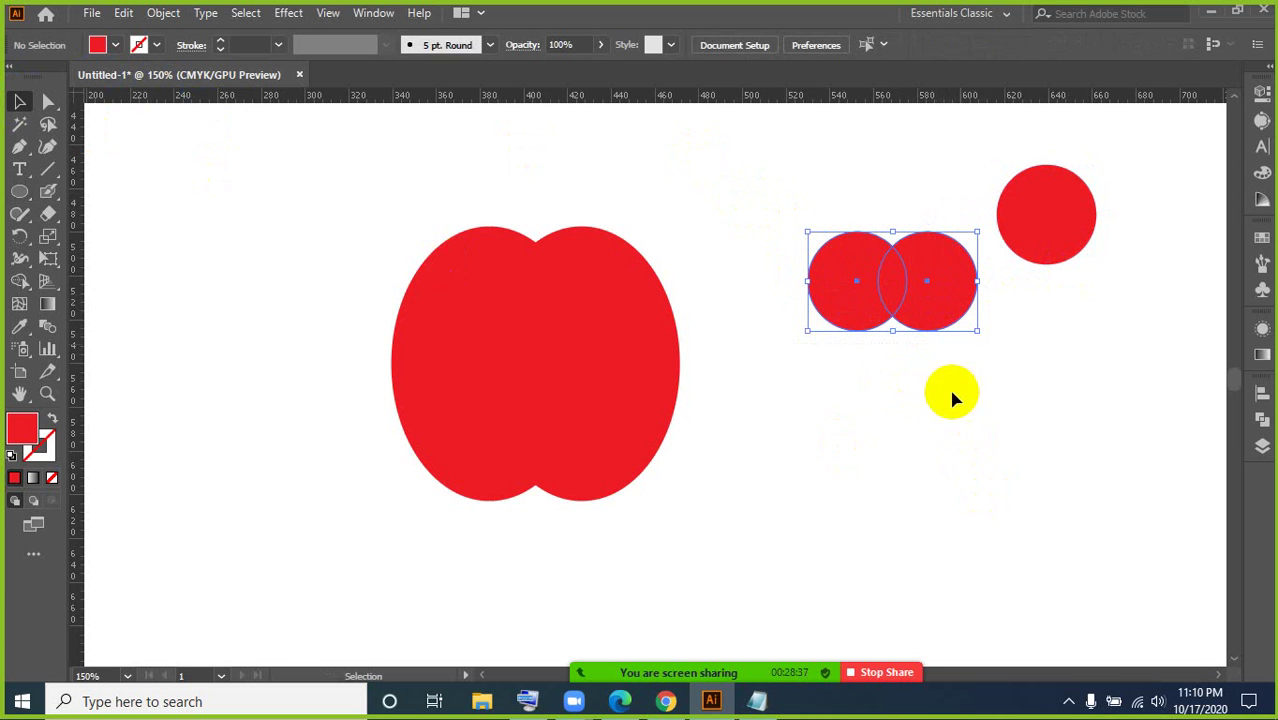
- Remove the outer parts of the two overlapping circles with Shape Builder, keeping the lens-shaped leaf, and deselect
left_click(19, 281)
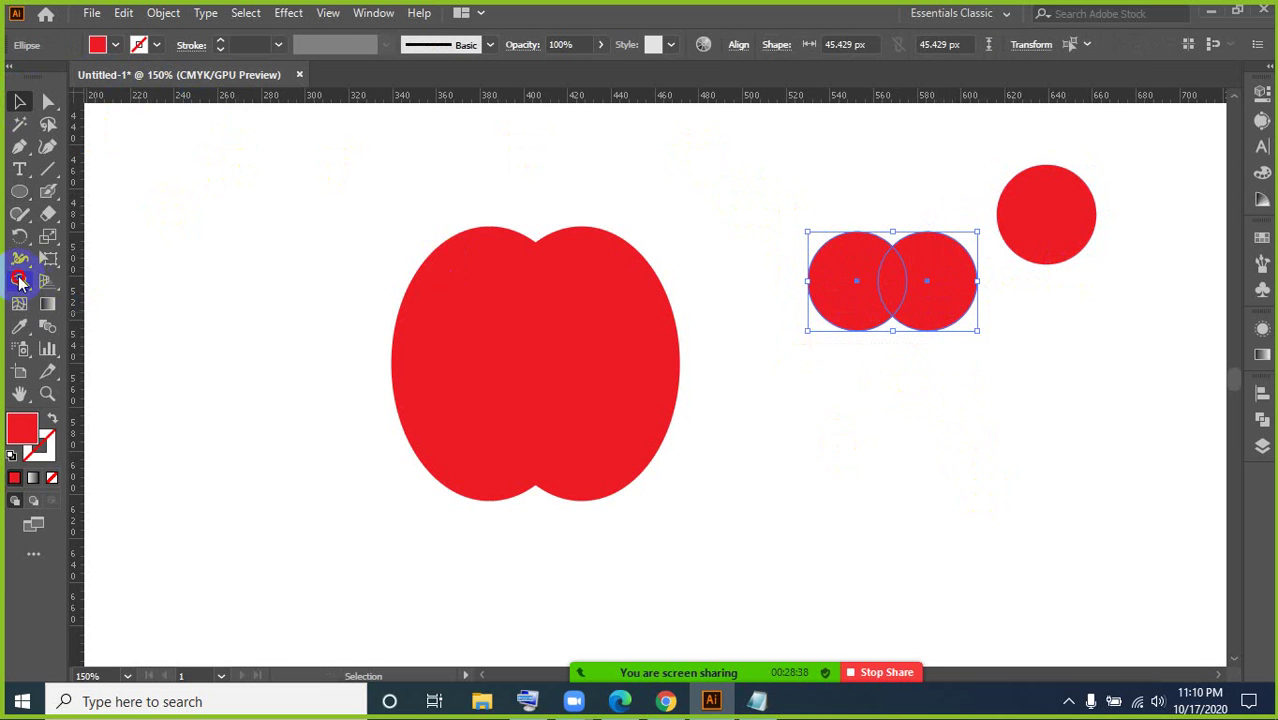
left_click(843, 293, "alt")
left_click(950, 282, "alt")
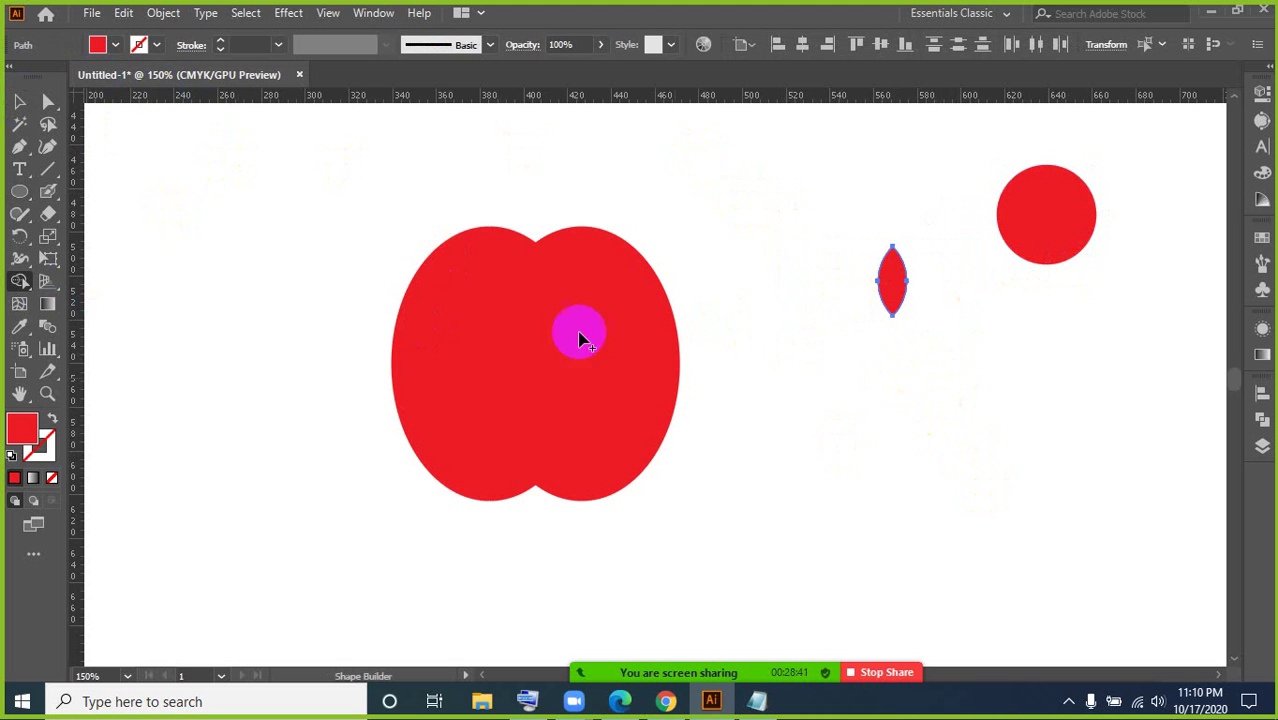
left_click(13, 98)
left_click(964, 308)
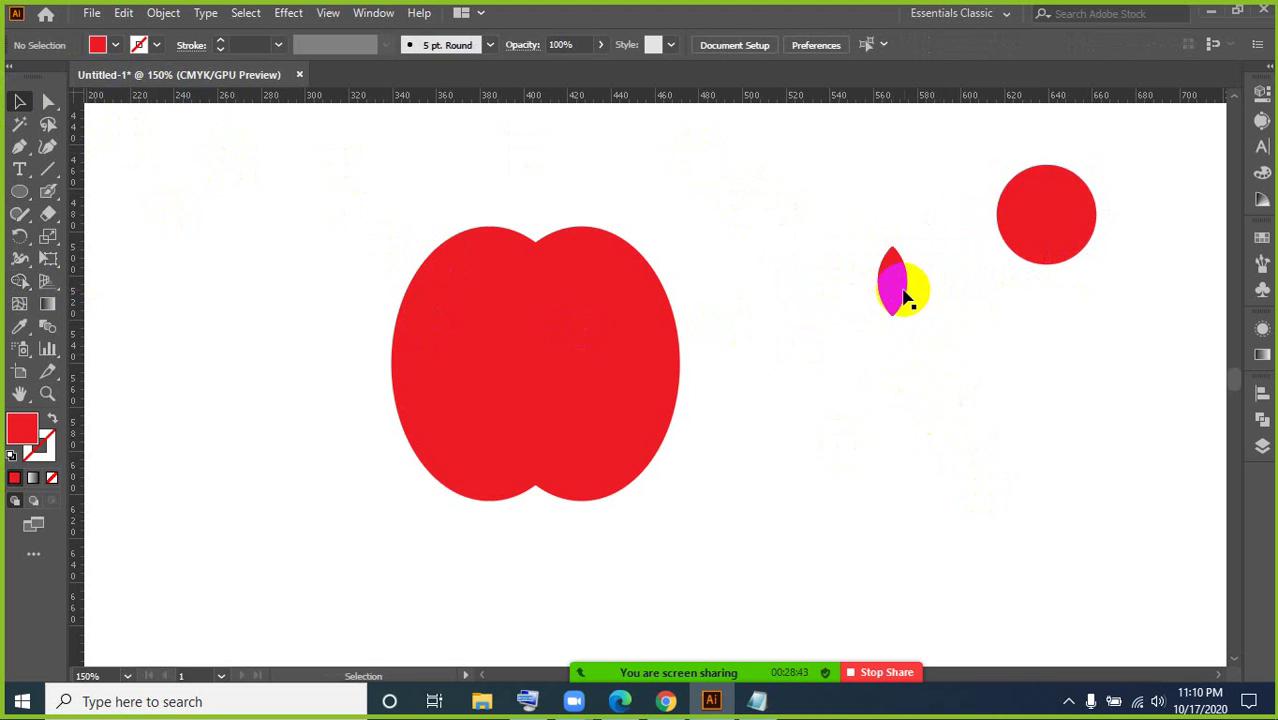
- Place a copy of the leaf just above the notch between the ellipses, rotated to tilt up to the right, and deselect
left_click_drag(892, 295, 542, 200)
left_click_drag(562, 152, 551, 208)
key("ctrl+z")
left_click(683, 231)
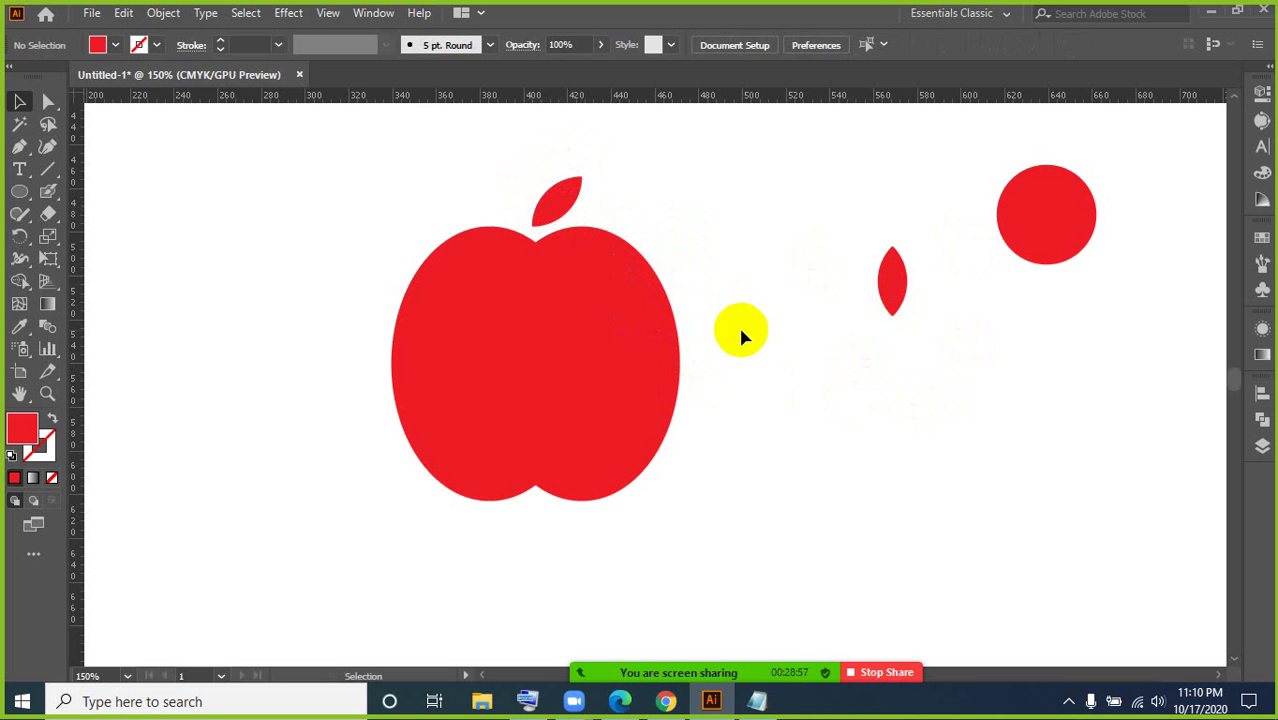
- Place the spare circle over the apple's upper right edge and cut it out of the body with Shape Builder to form the bite
left_click_drag(1069, 228, 689, 287)
left_click_drag(774, 218, 612, 442)
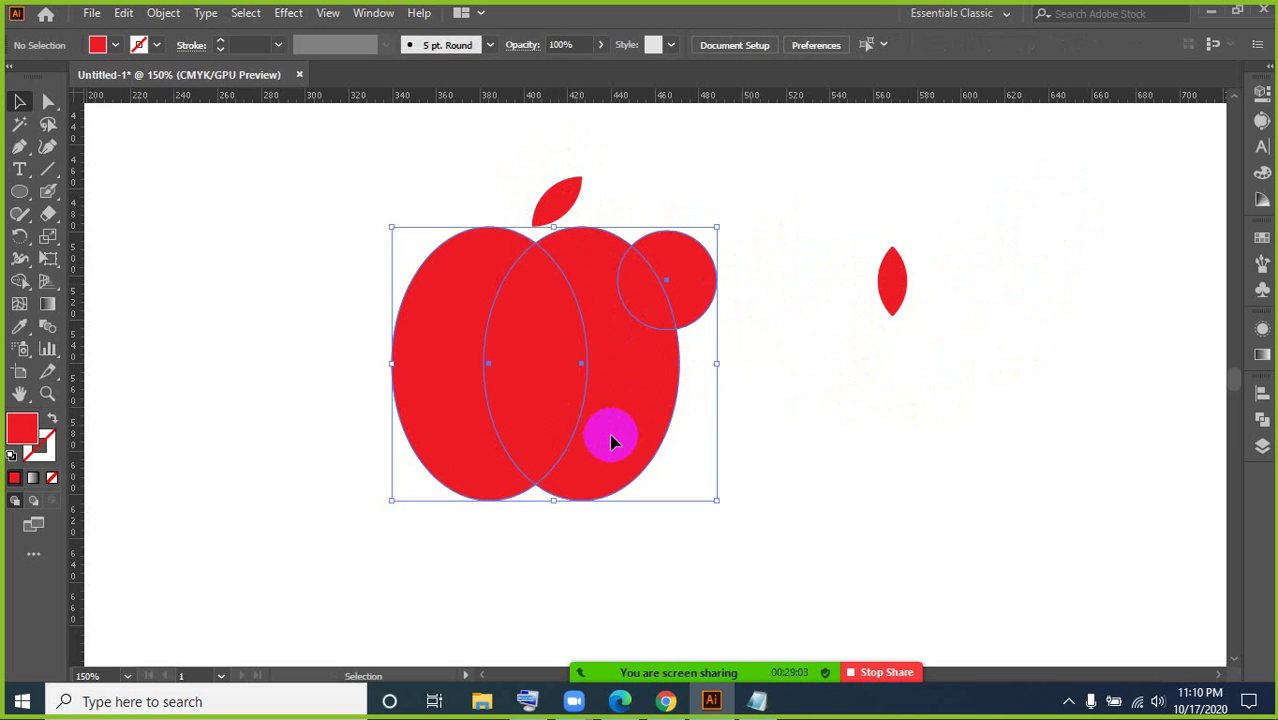
left_click(19, 281)
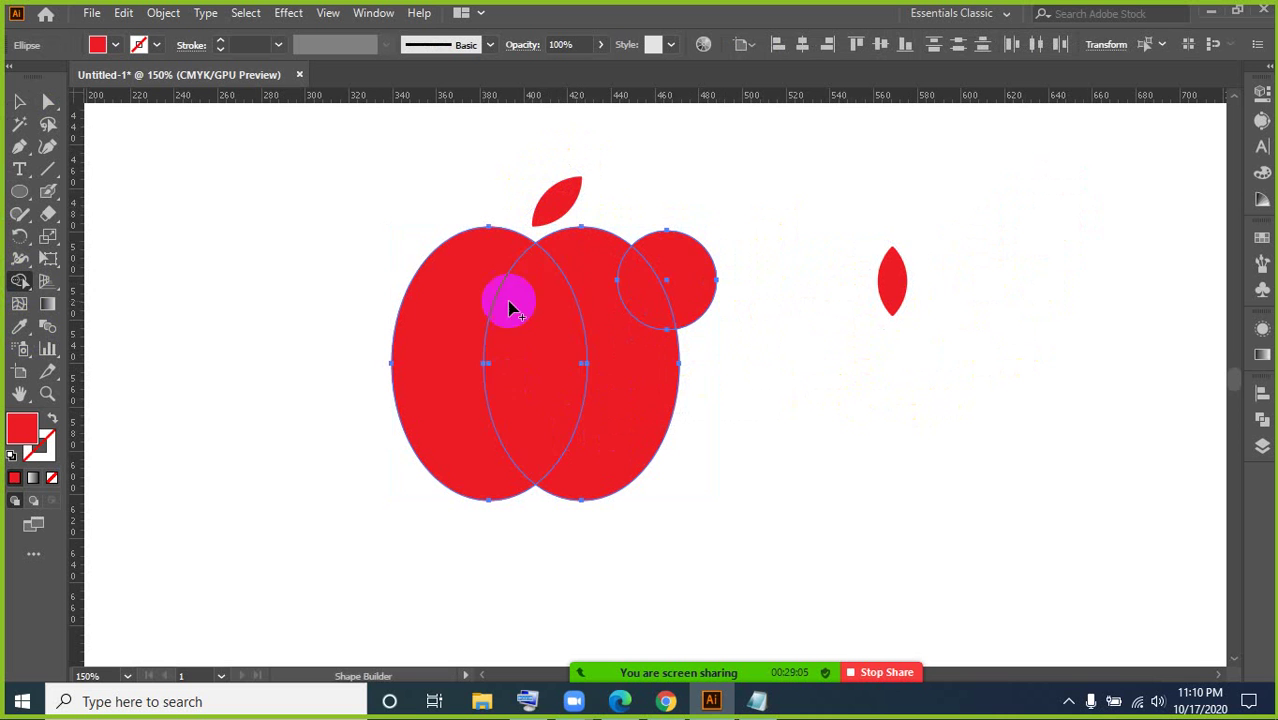
left_click(693, 272, "alt")
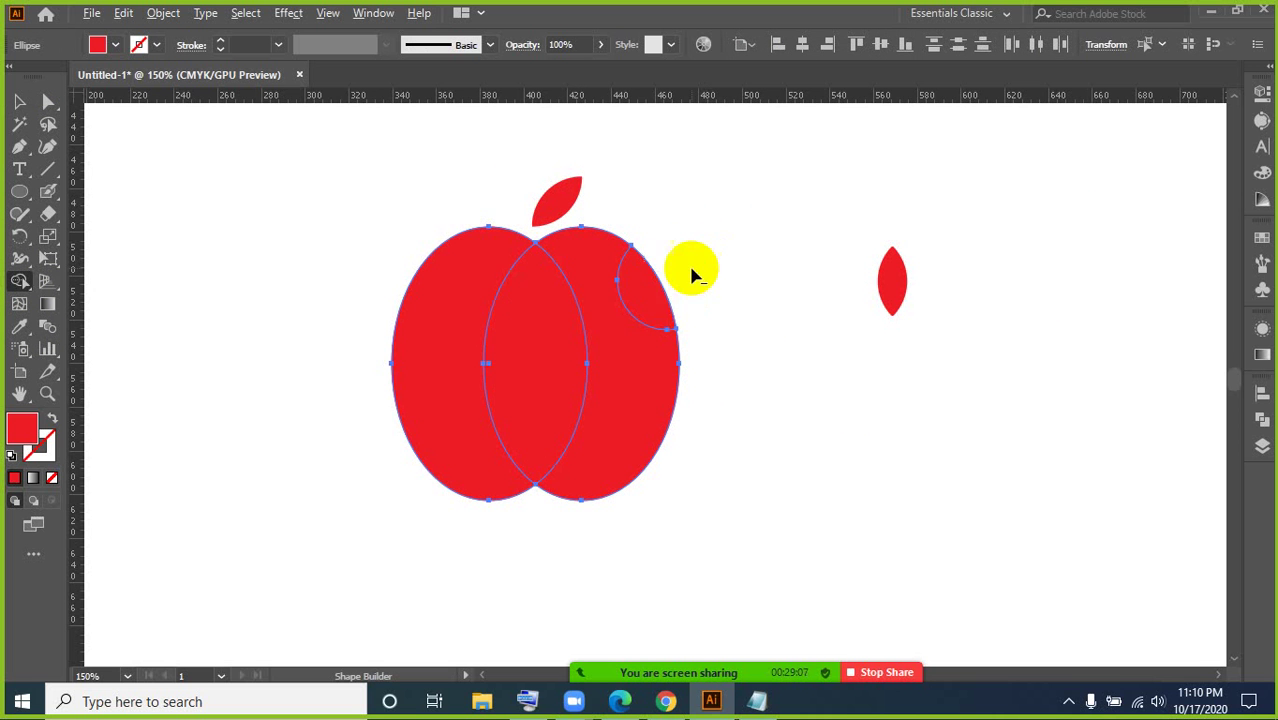
left_click(648, 292, "alt")
left_click(19, 101)
left_click(163, 294)
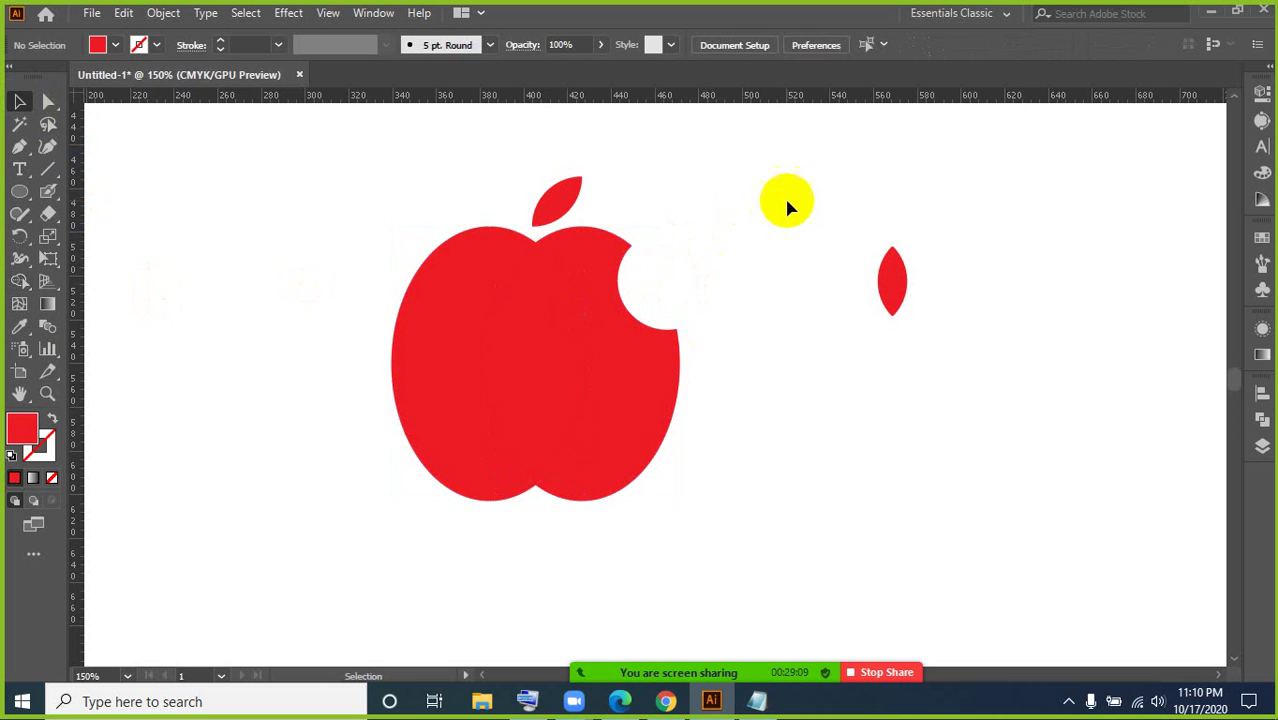
- Delete the leftover upright leaf beside the apple, then group the apple's body pieces with its leaf and deselect
left_click_drag(787, 201, 1023, 368)
key("Delete")
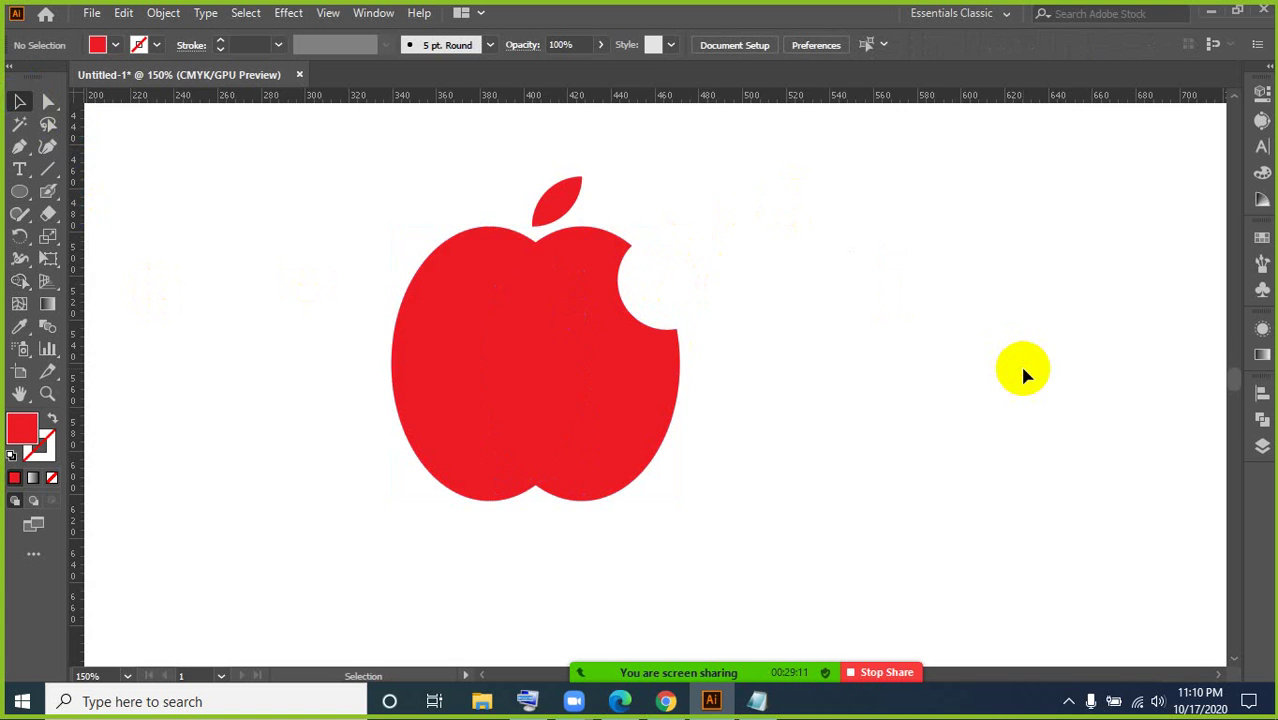
key("ctrl+minus")
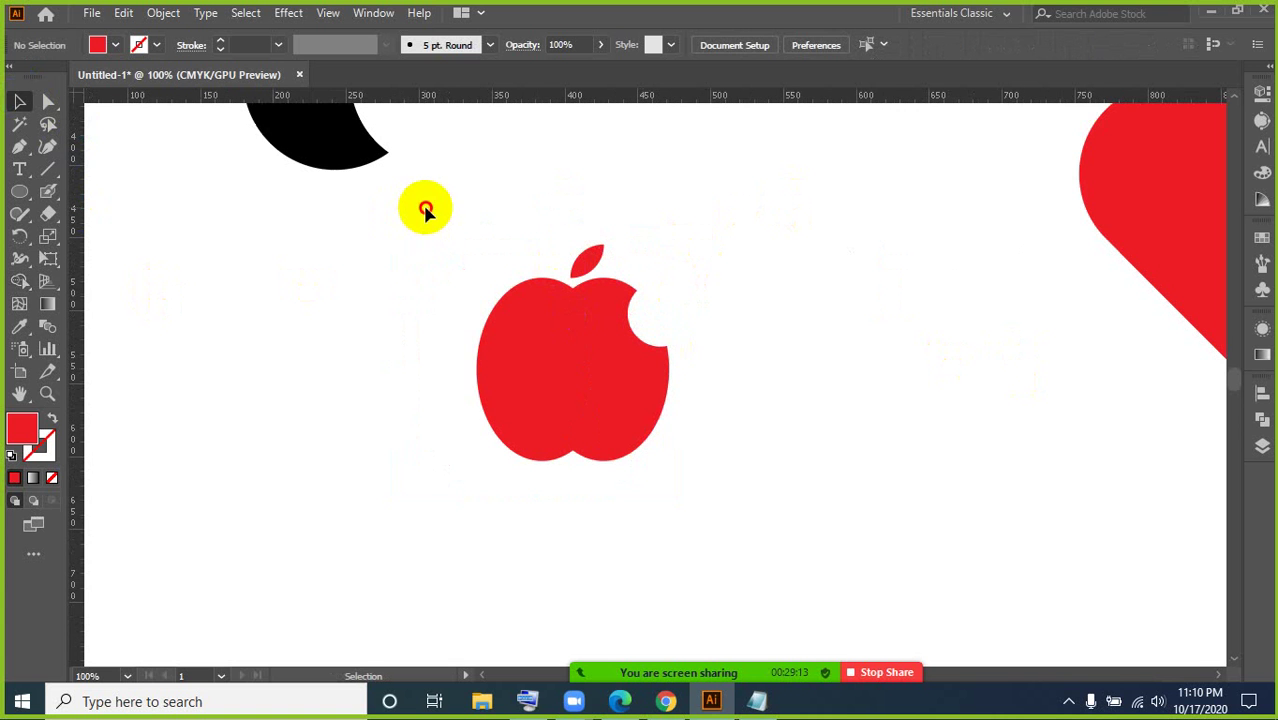
left_click_drag(425, 210, 655, 475)
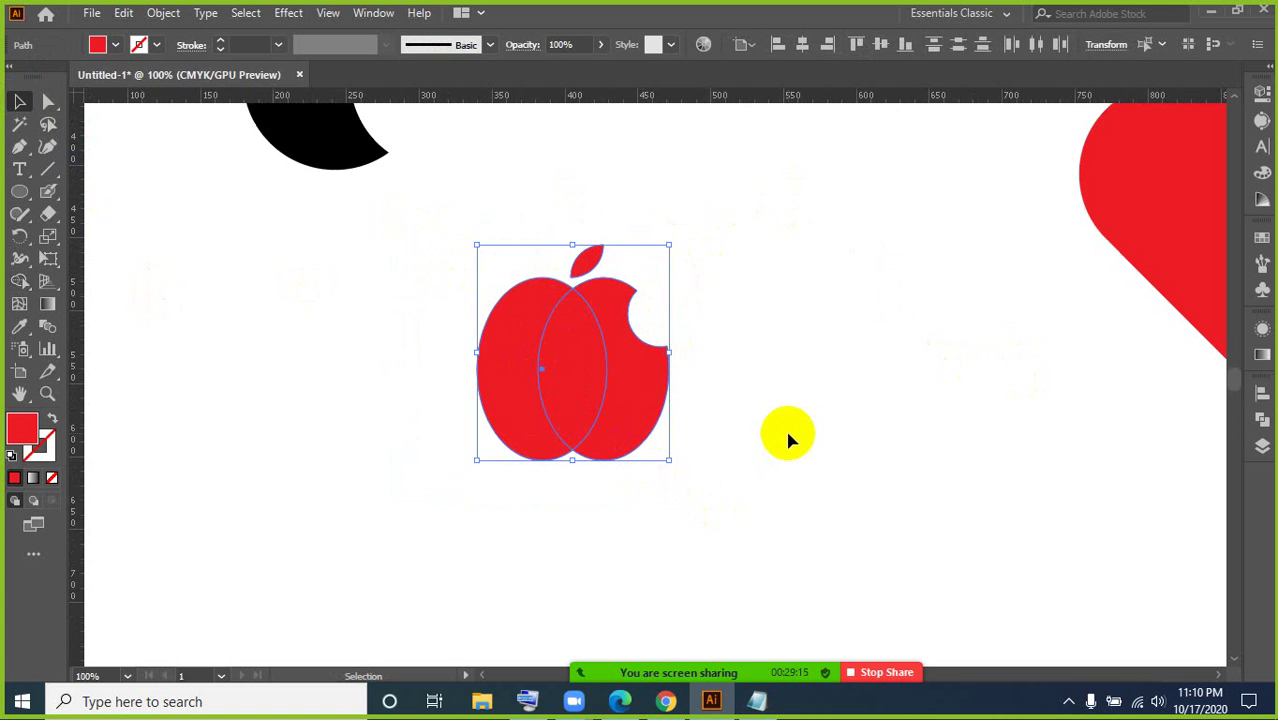
key("ctrl+g")
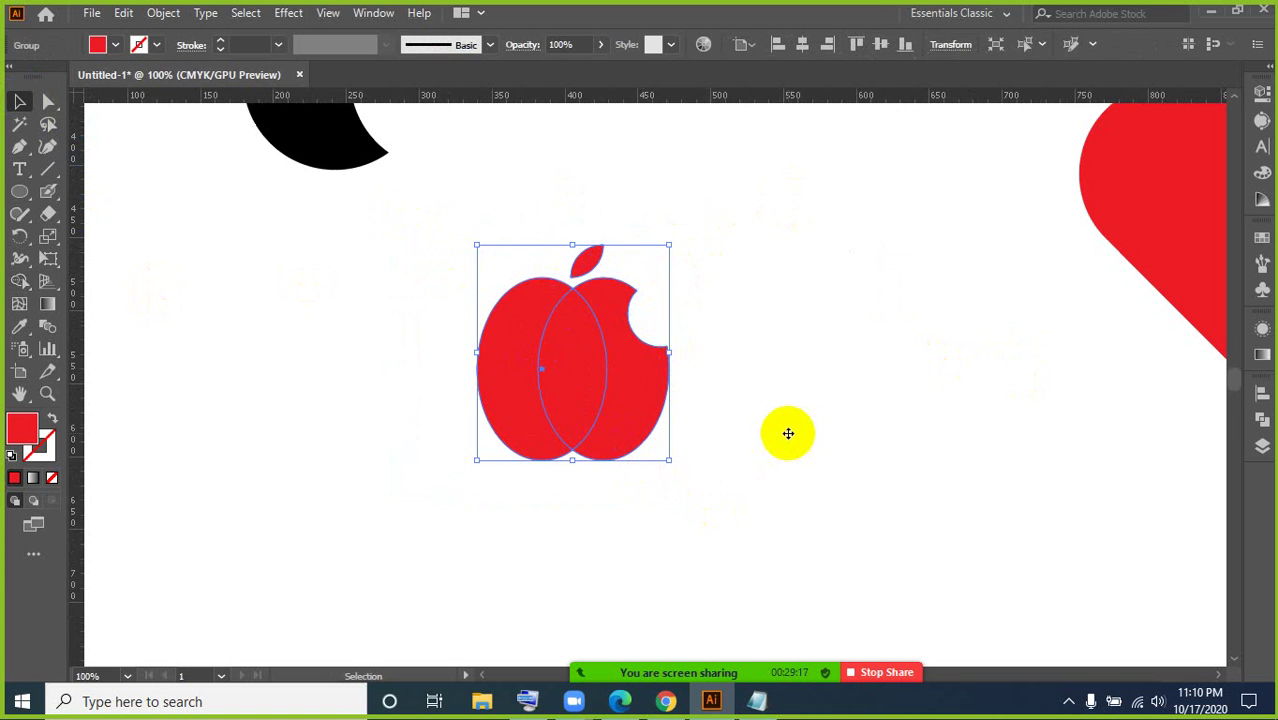
left_click(834, 440)
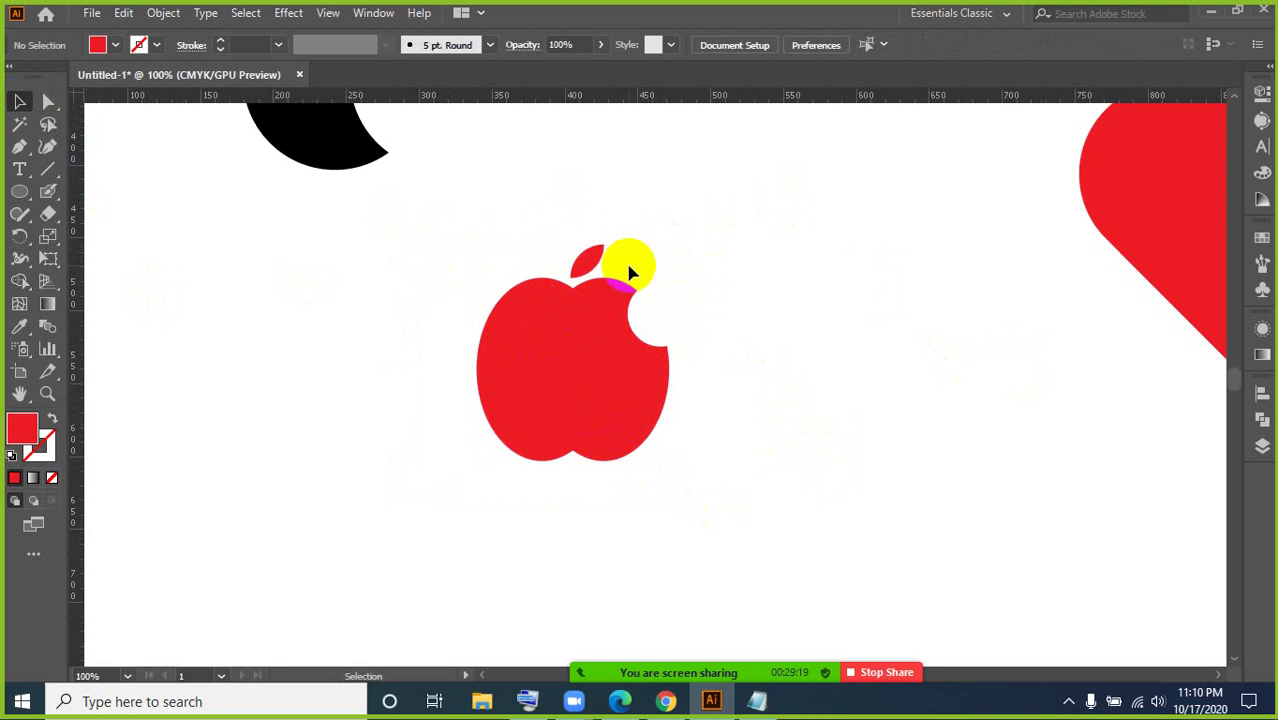
- Review the finished shapes on the artboard, the Shape Builder tool group and the Pathfinder options
key("ctrl+minus")
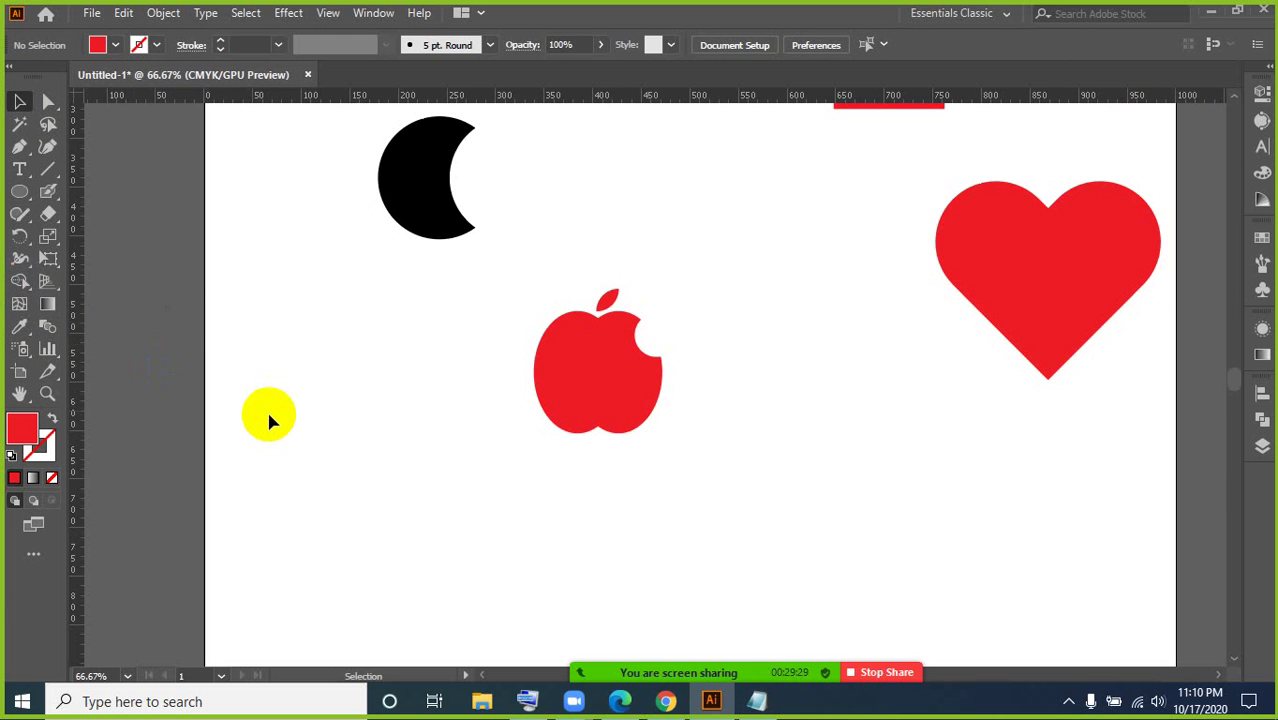
scroll(531, 456, "up", 4)
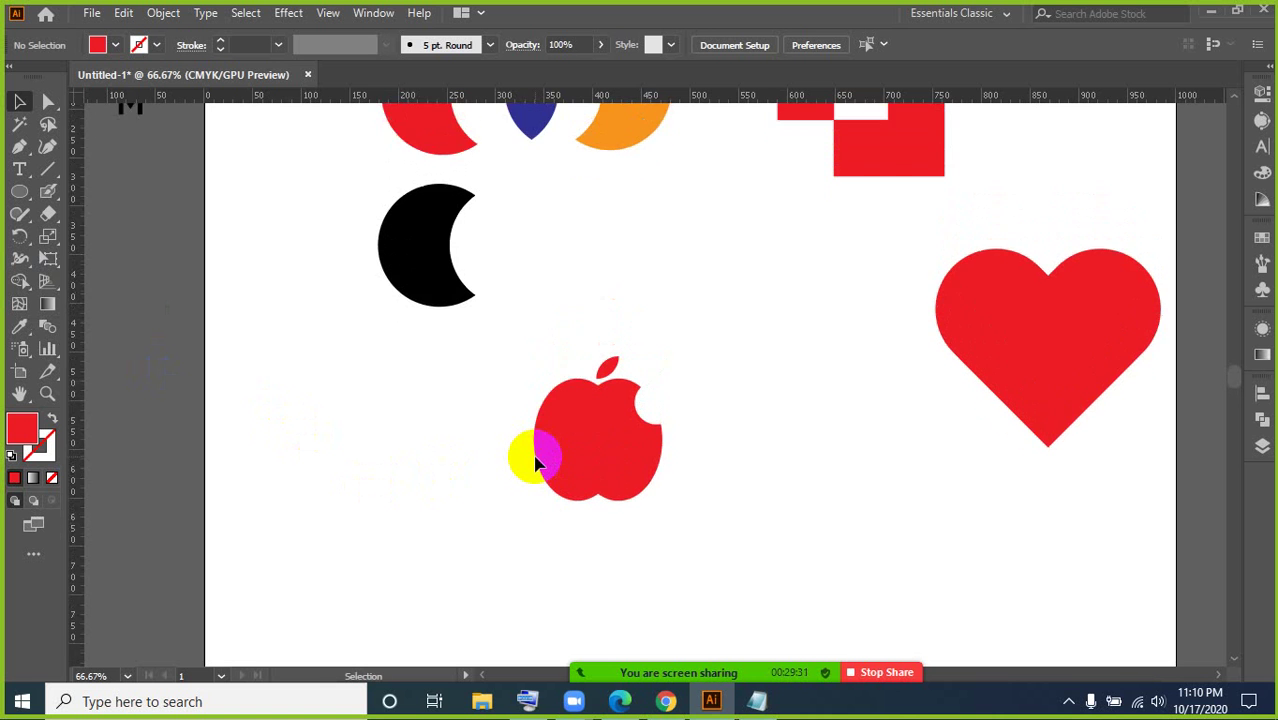
scroll(535, 458, "down", 4)
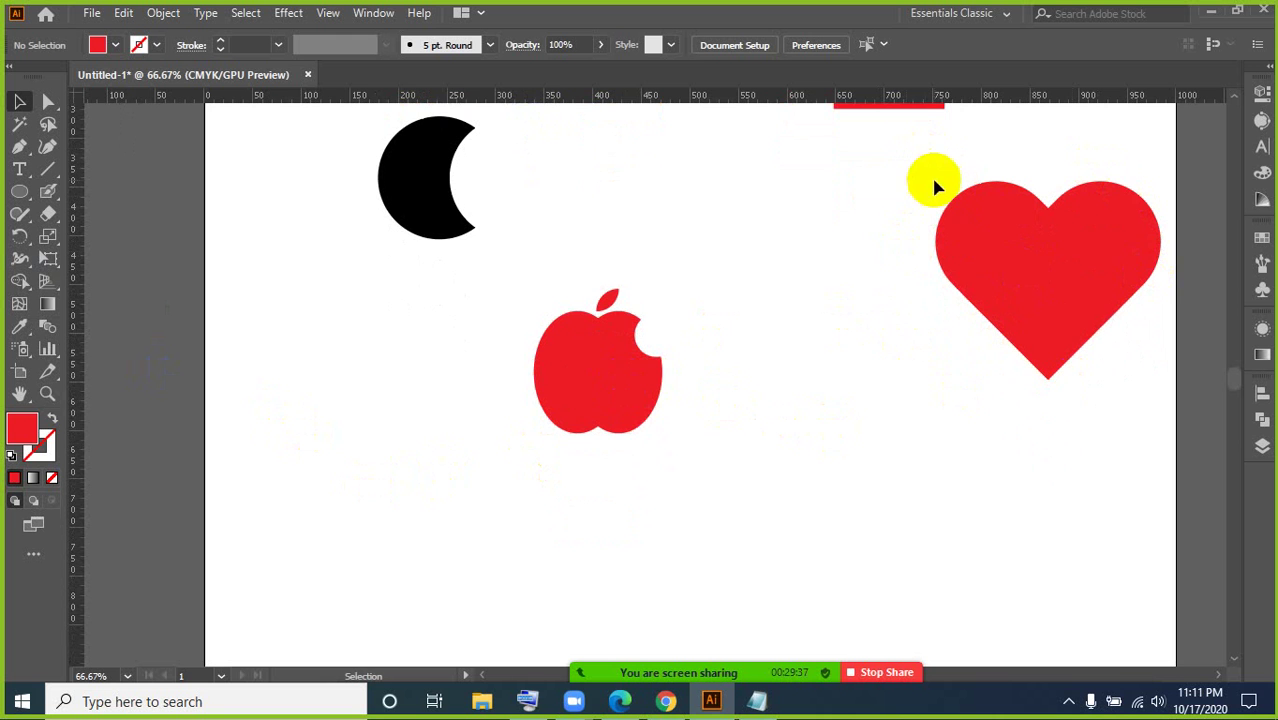
scroll(319, 398, "up", 4)
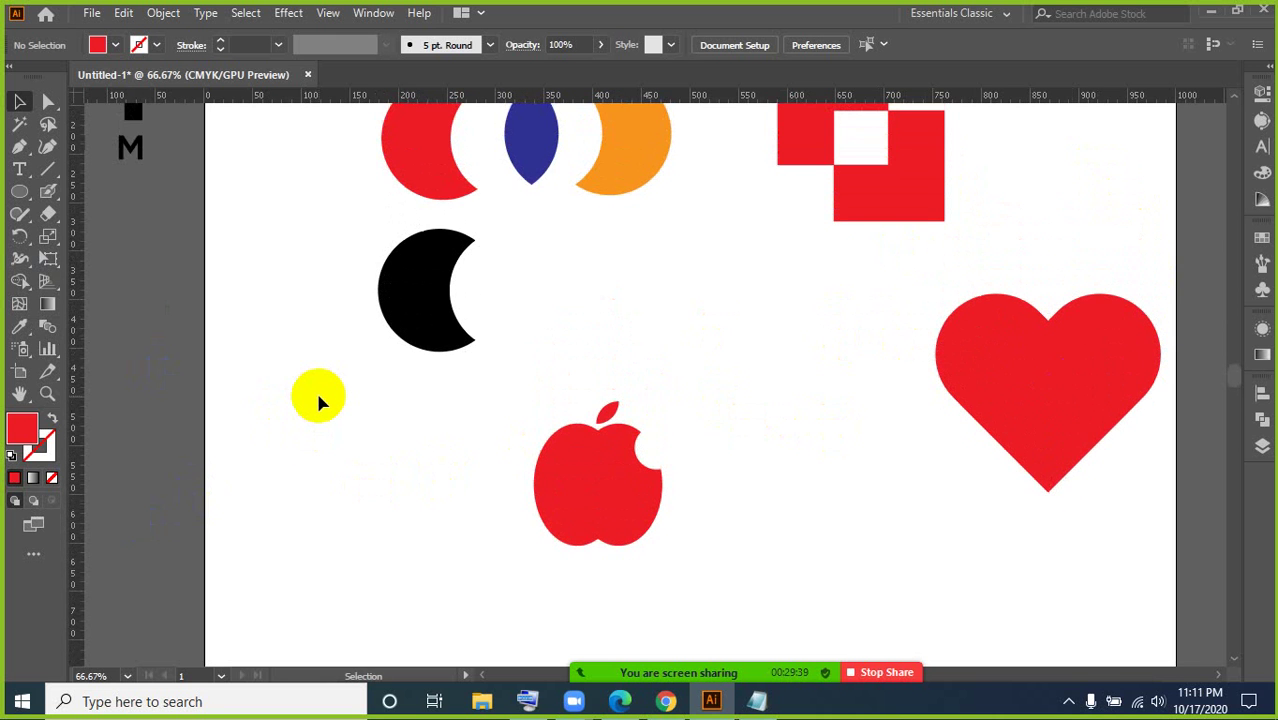
scroll(319, 398, "up", 2)
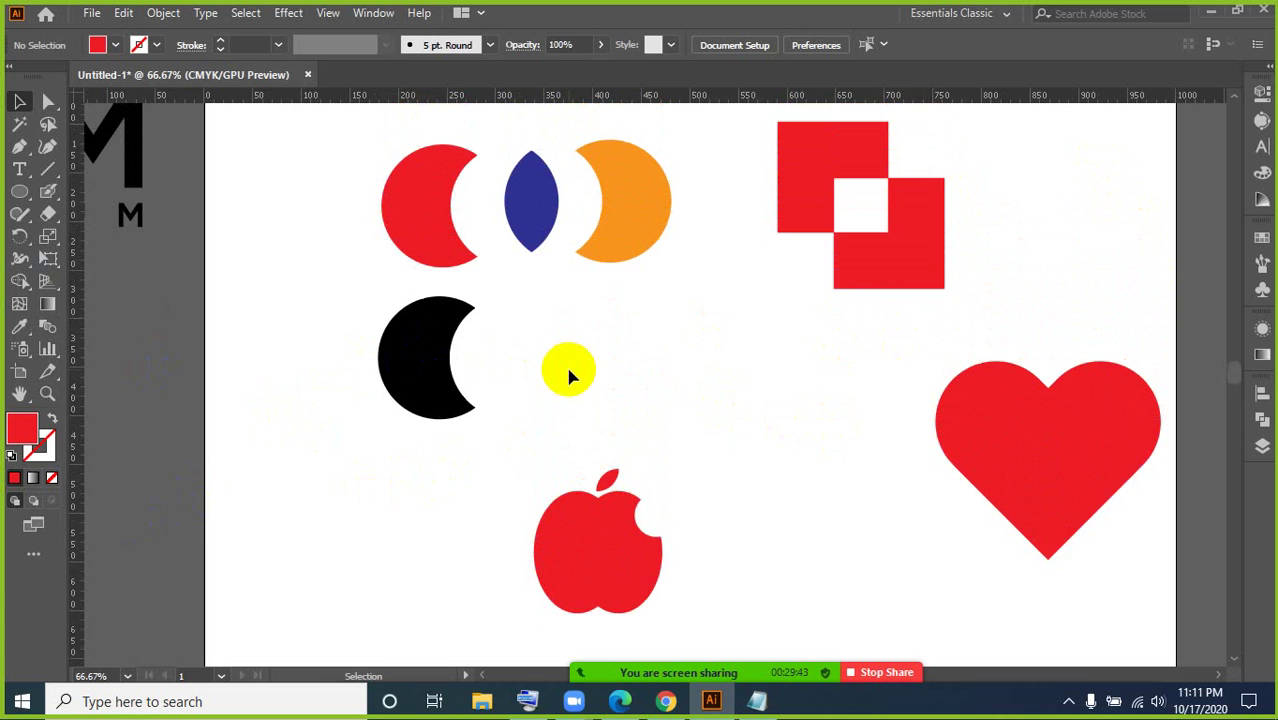
scroll(568, 374, "up", 1)
left_click_drag(18, 283, 133, 280)
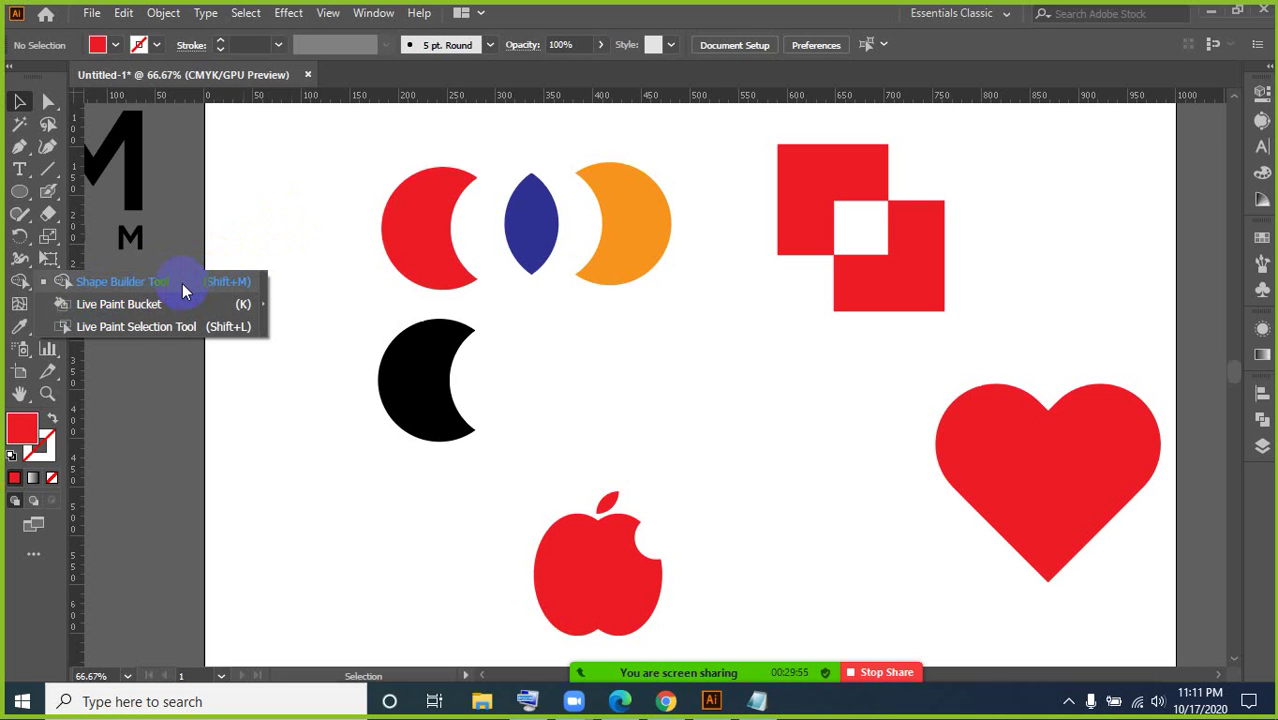
left_click(1261, 421)
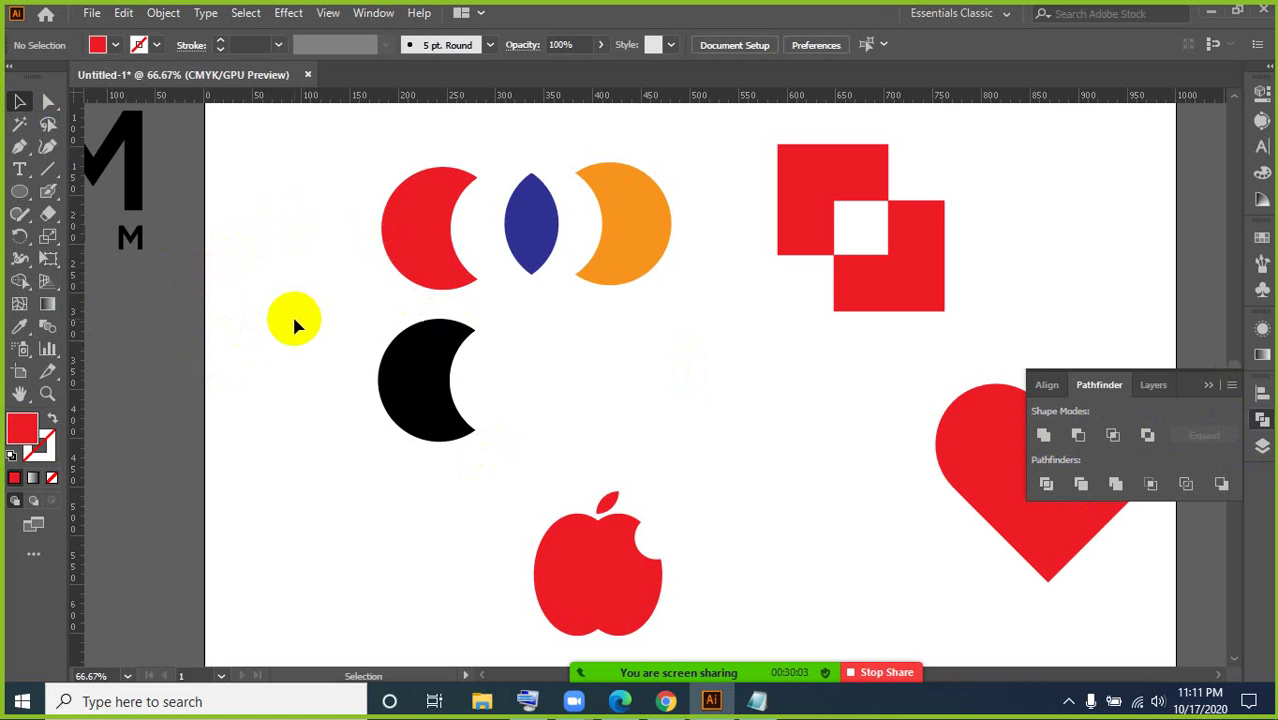
left_click(1209, 385)
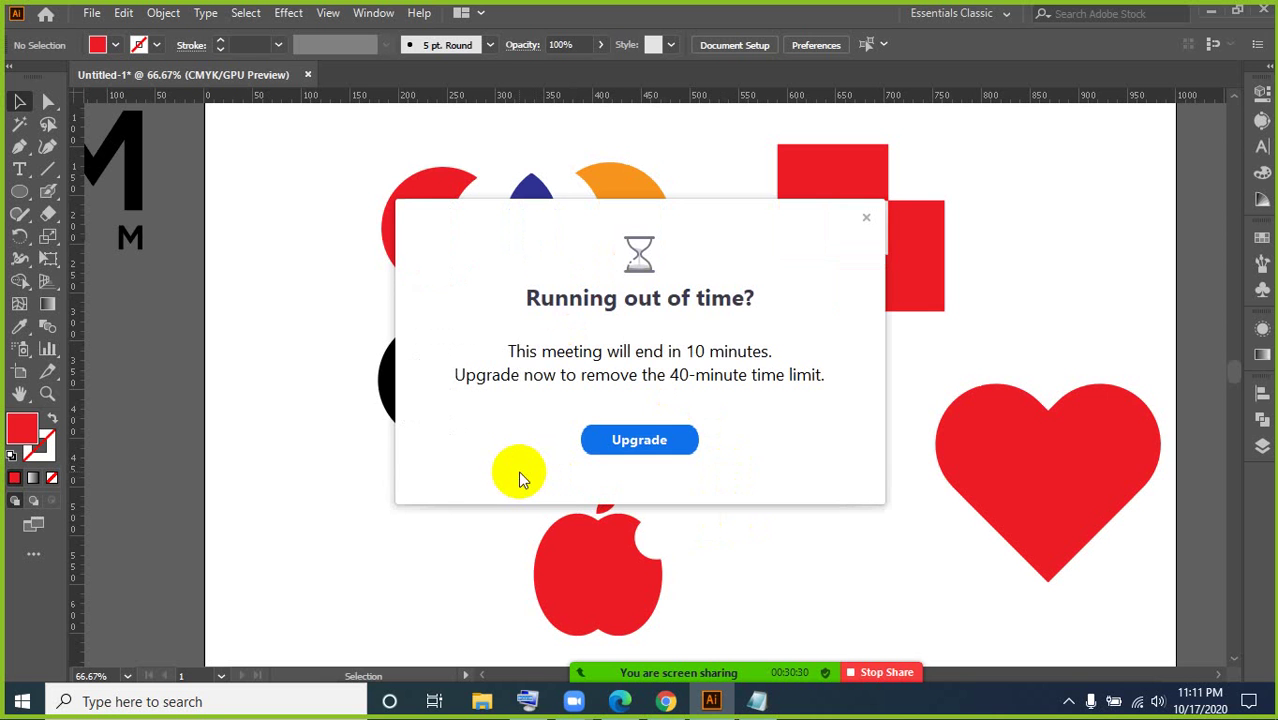
- Dismiss the meeting time-limit notice covering the artwork
left_click(865, 218)
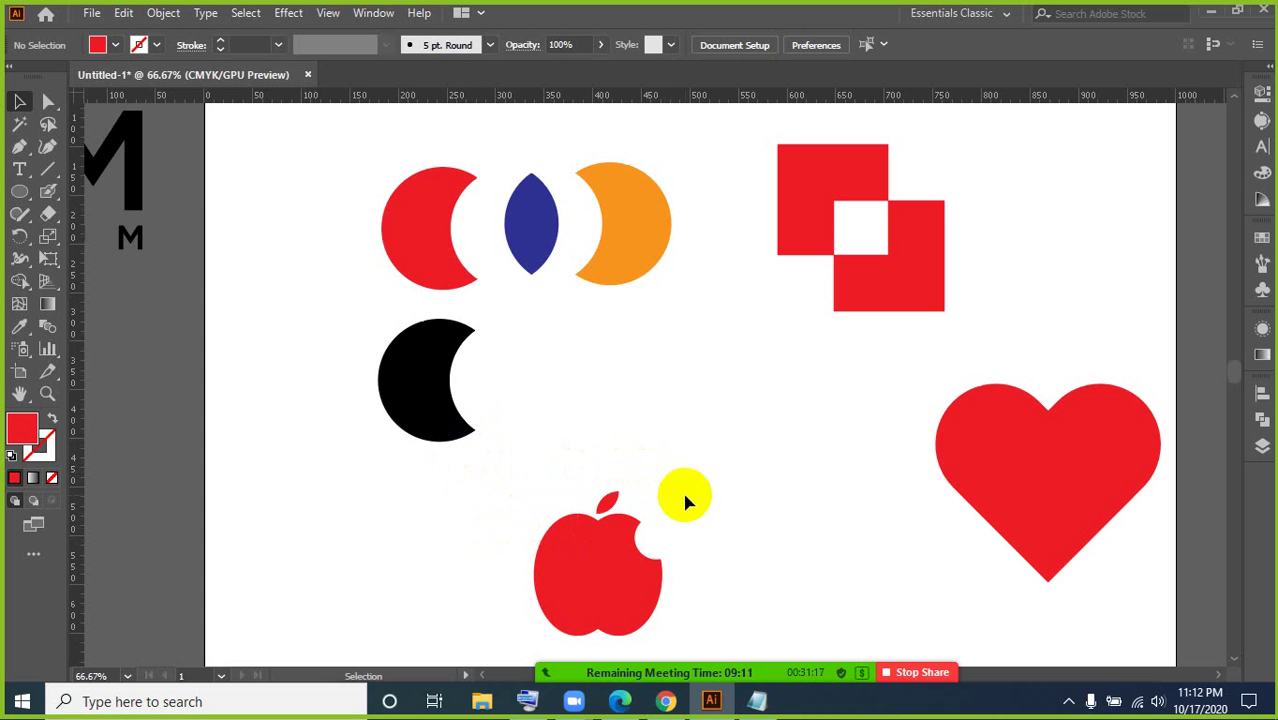
scroll(695, 503, "down", 1)
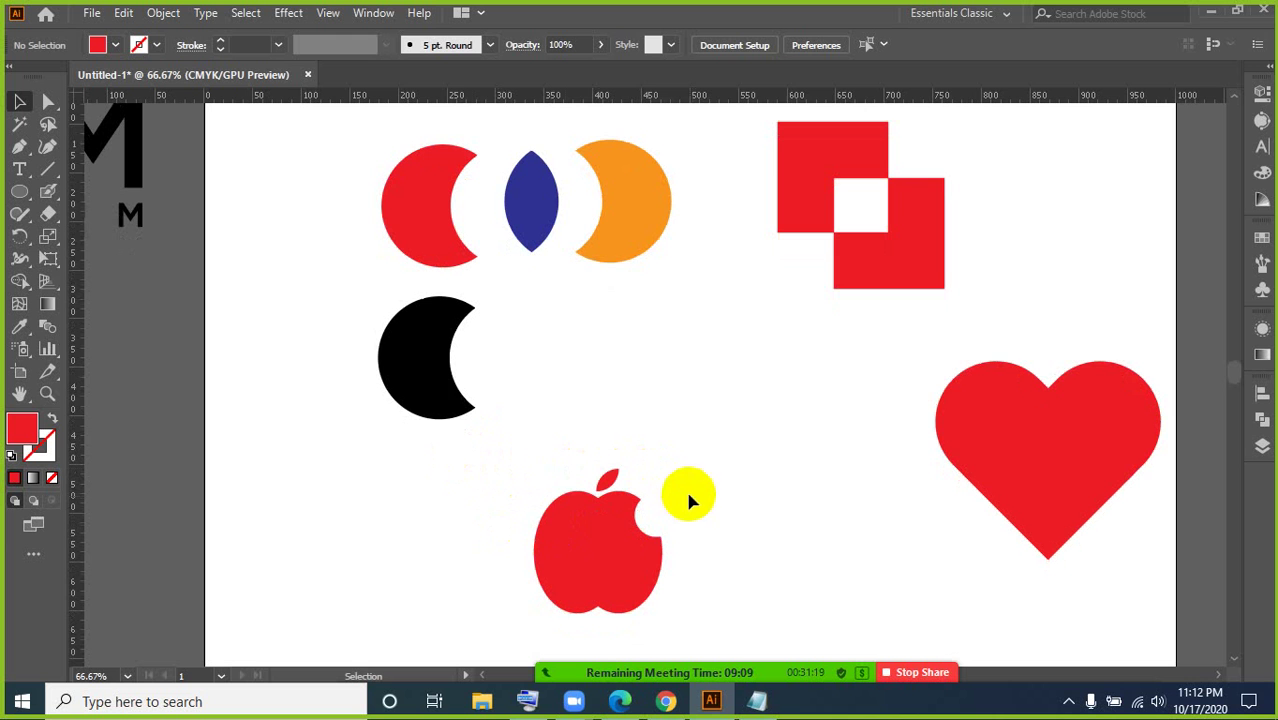
scroll(506, 452, "down", 2)
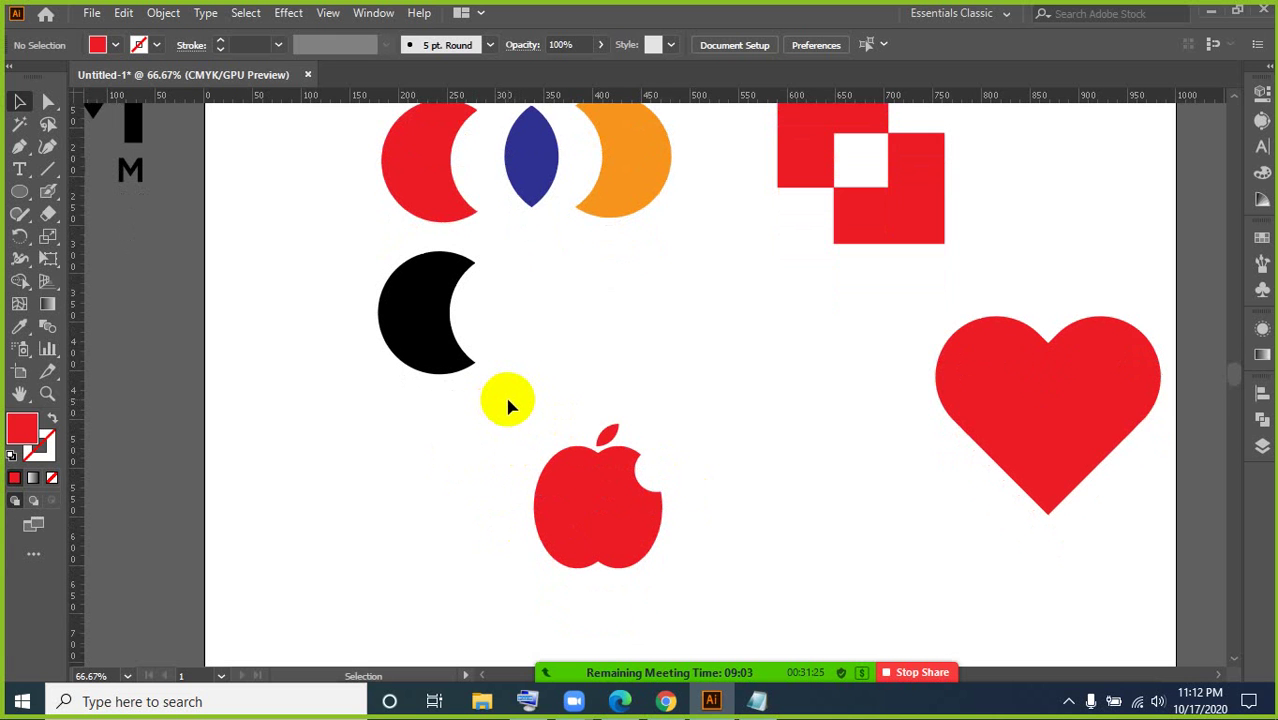
scroll(508, 407, "down", 2)
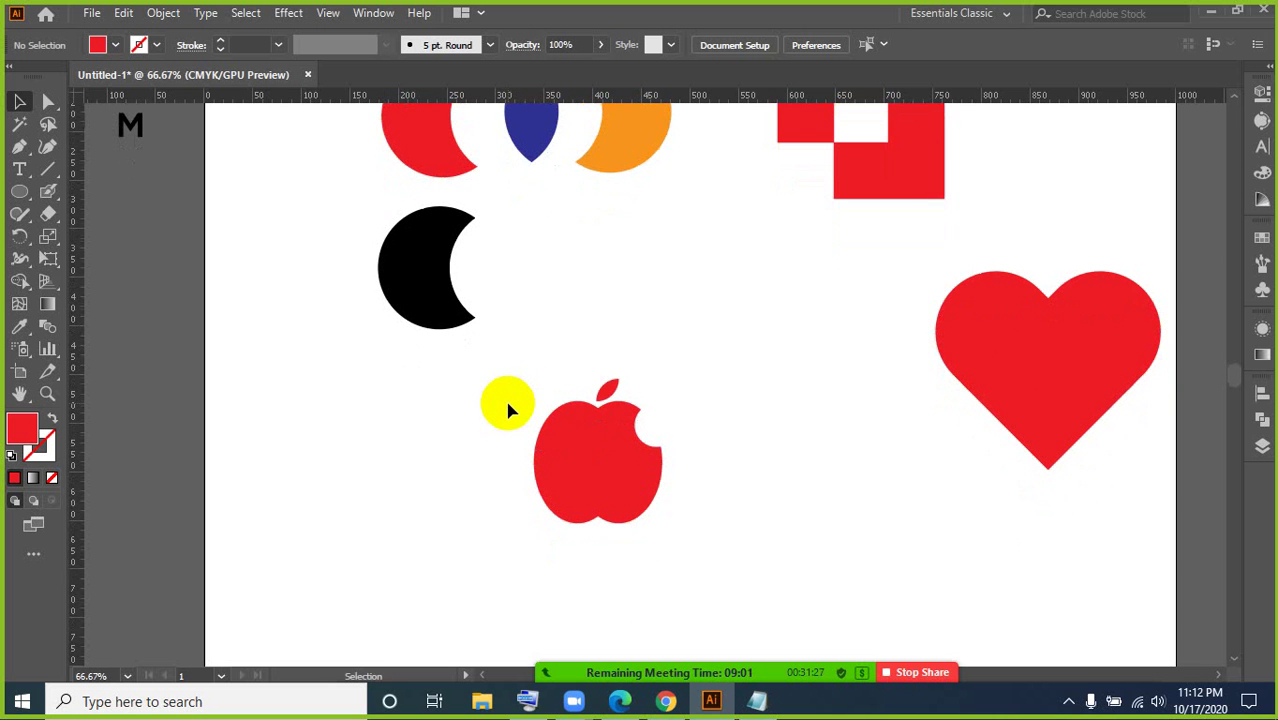